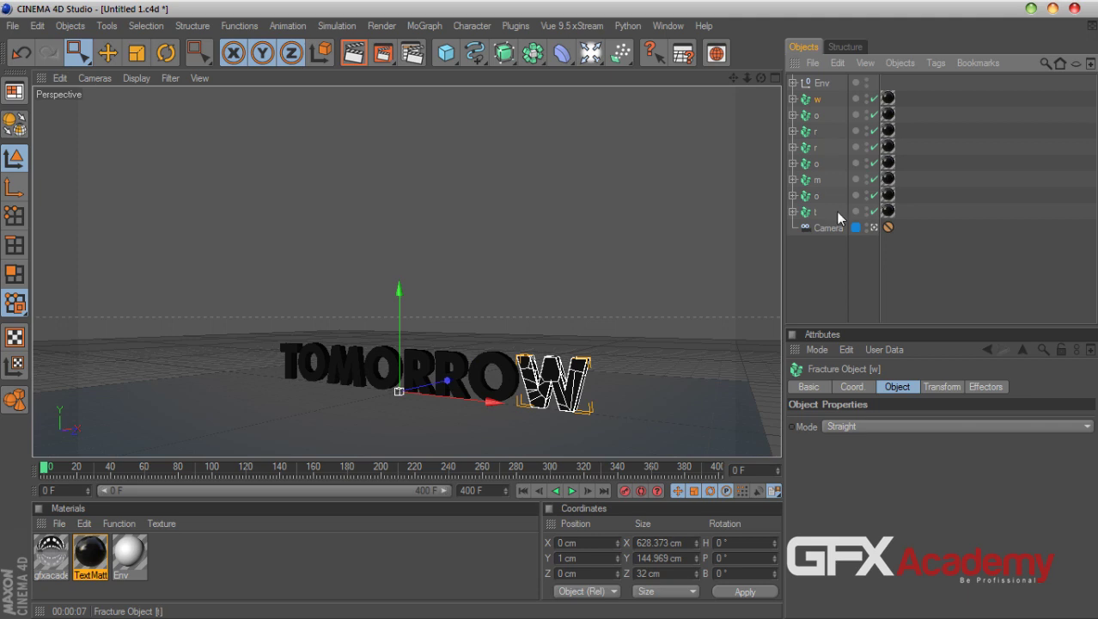
left_click(106, 26)
mouse_move(145, 26)
mouse_move(192, 26)
mouse_move(232, 64)
left_click(373, 91)
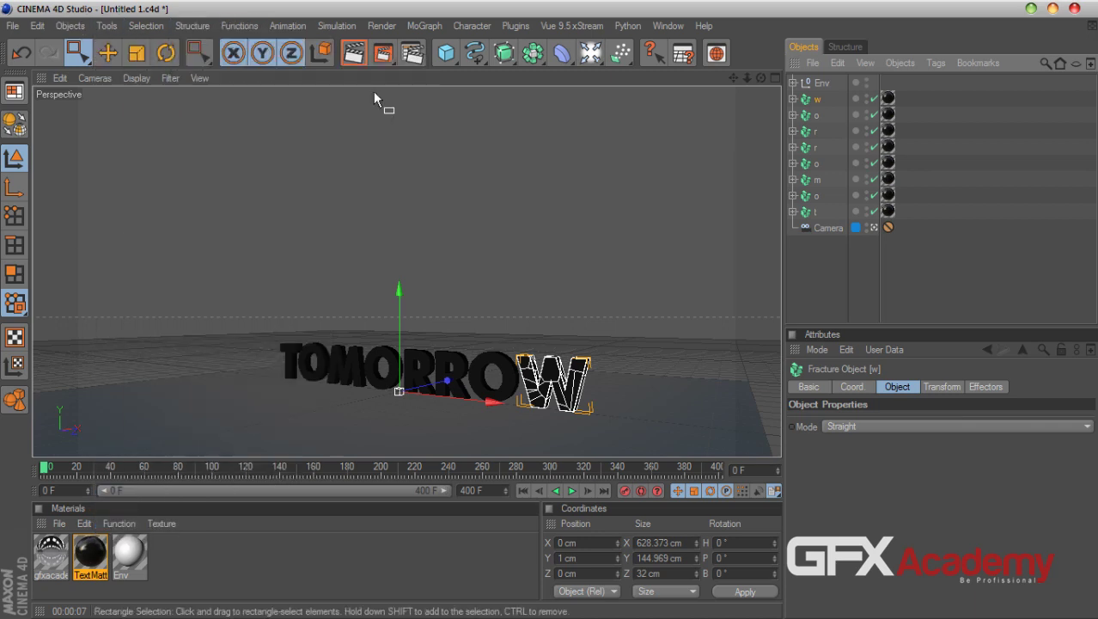
- Examine the first few fractured pieces inside the w fracture object
left_click(793, 99)
left_click(830, 116)
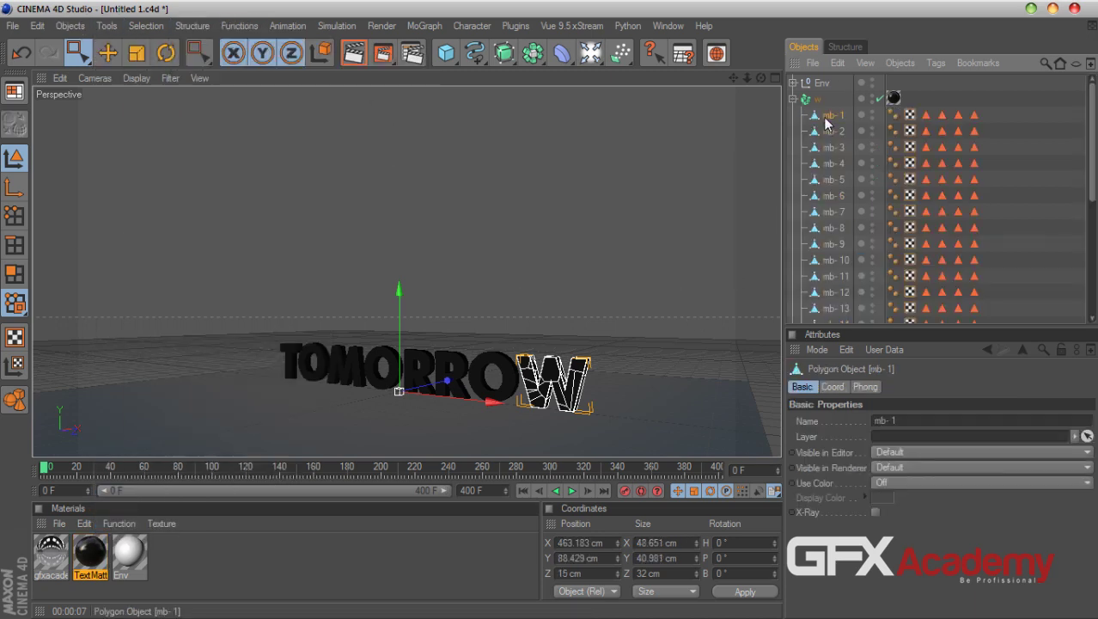
left_click(829, 137)
left_click(829, 151)
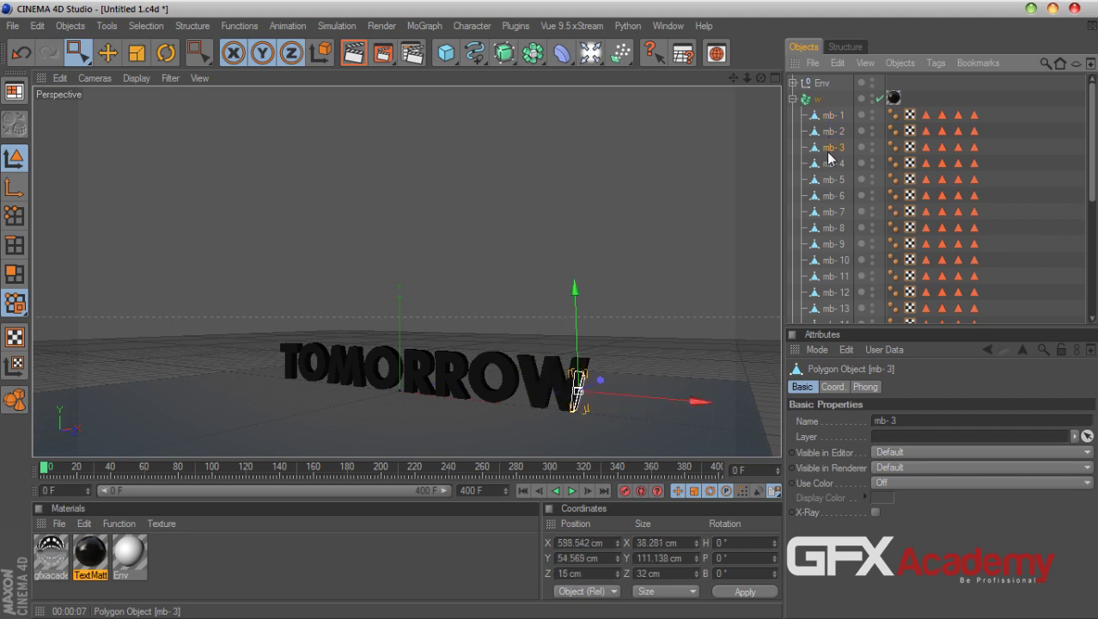
left_click(792, 99)
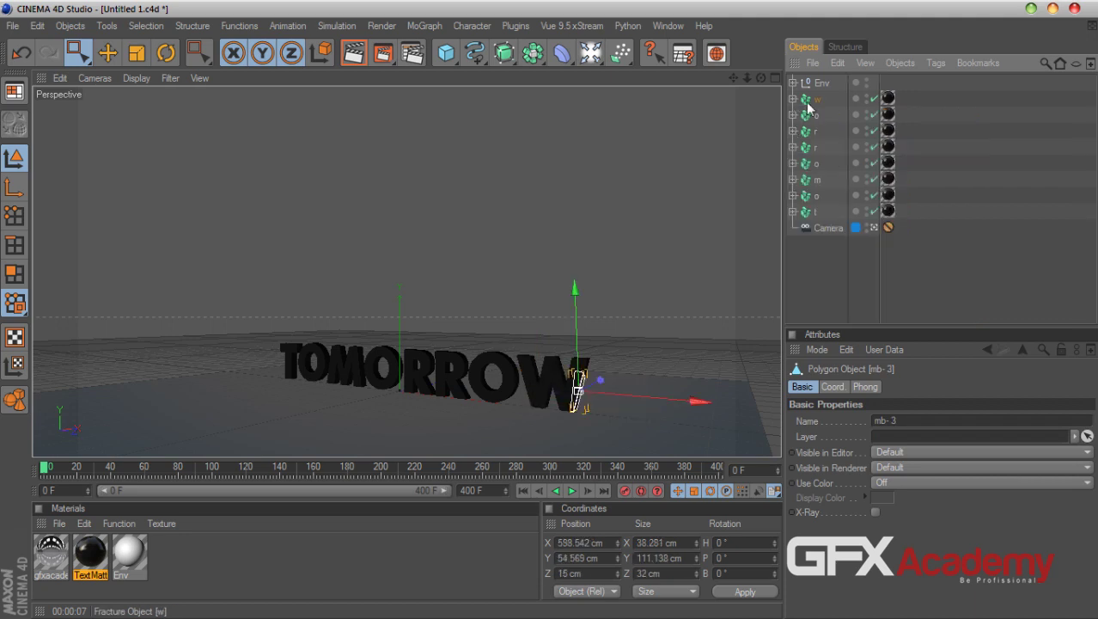
- Try moving only the w fracture object's axis along X to about 380 cm
left_click(811, 102)
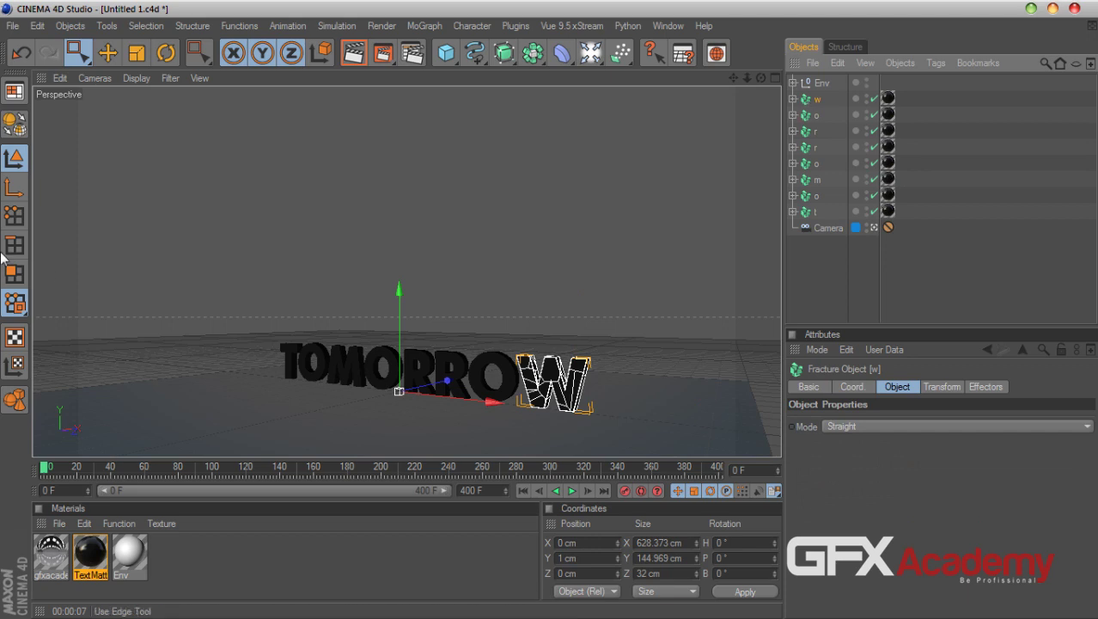
left_click(14, 186)
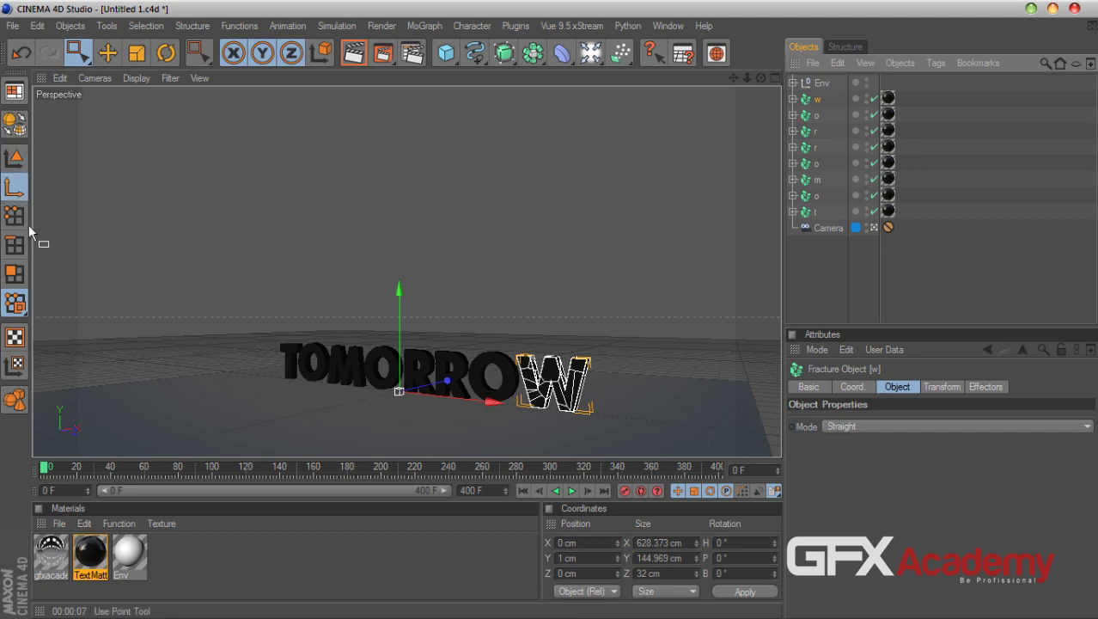
left_click(10, 191)
left_click(10, 190)
left_click_drag(69, 62, 104, 60)
left_click(13, 187)
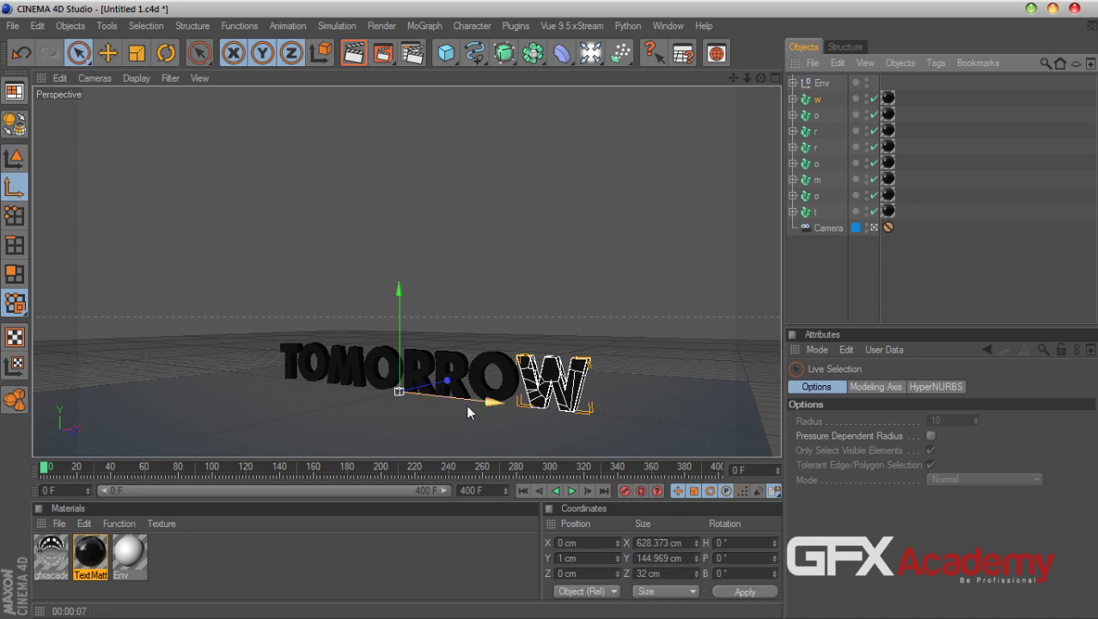
left_click_drag(467, 402, 570, 413)
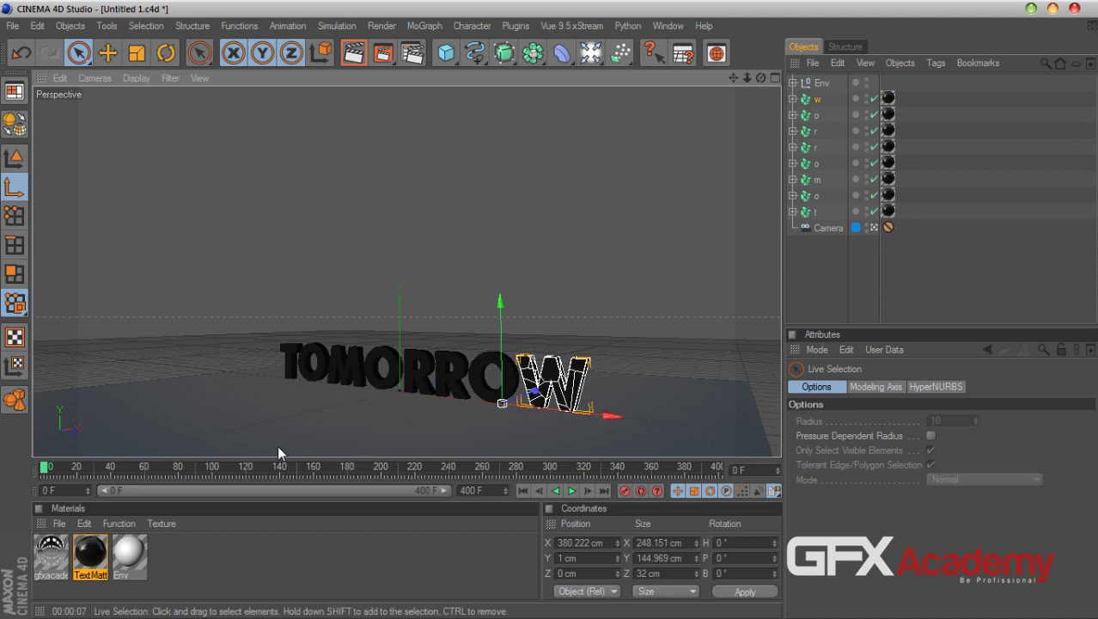
key("ctrl+z")
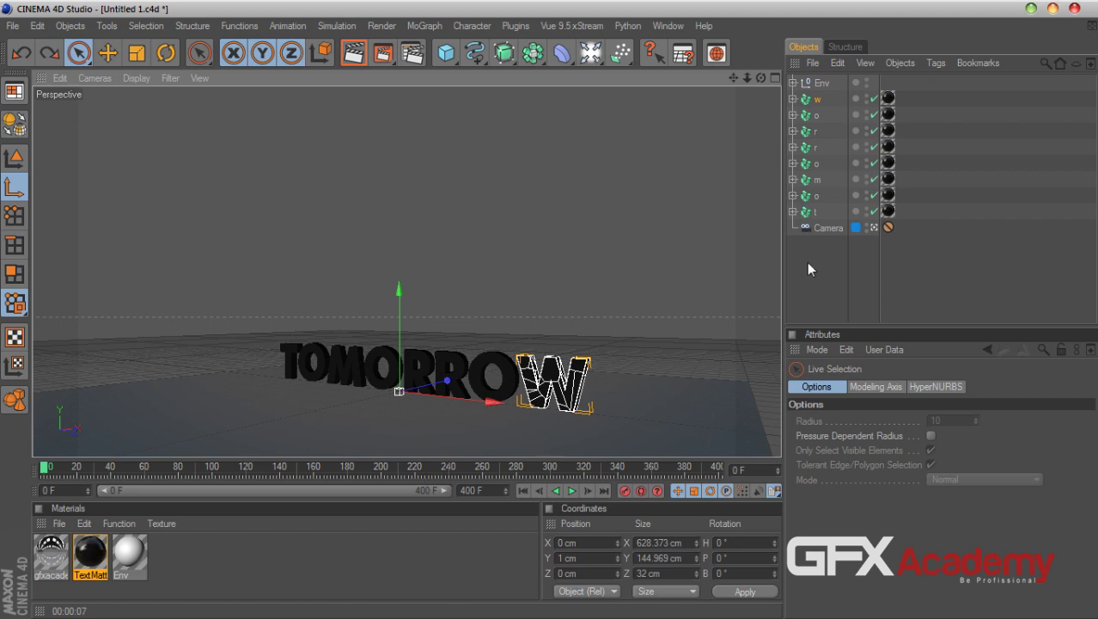
left_click(15, 162)
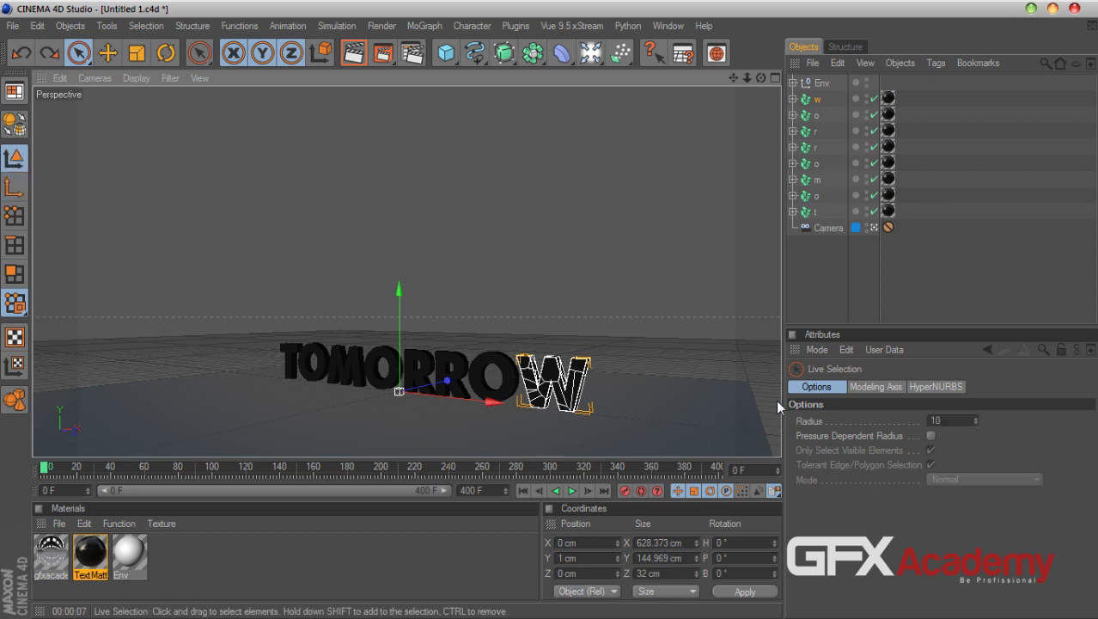
- Add a Dynamics Body tag to all eight letter fracture objects and preview the simulation
left_click(792, 291)
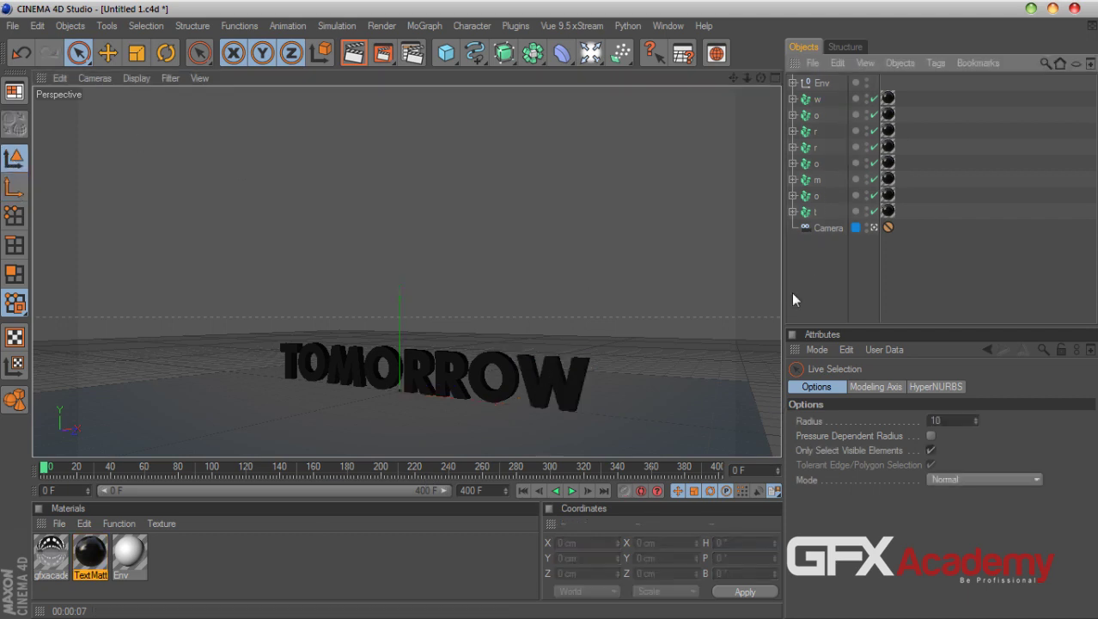
left_click(810, 103)
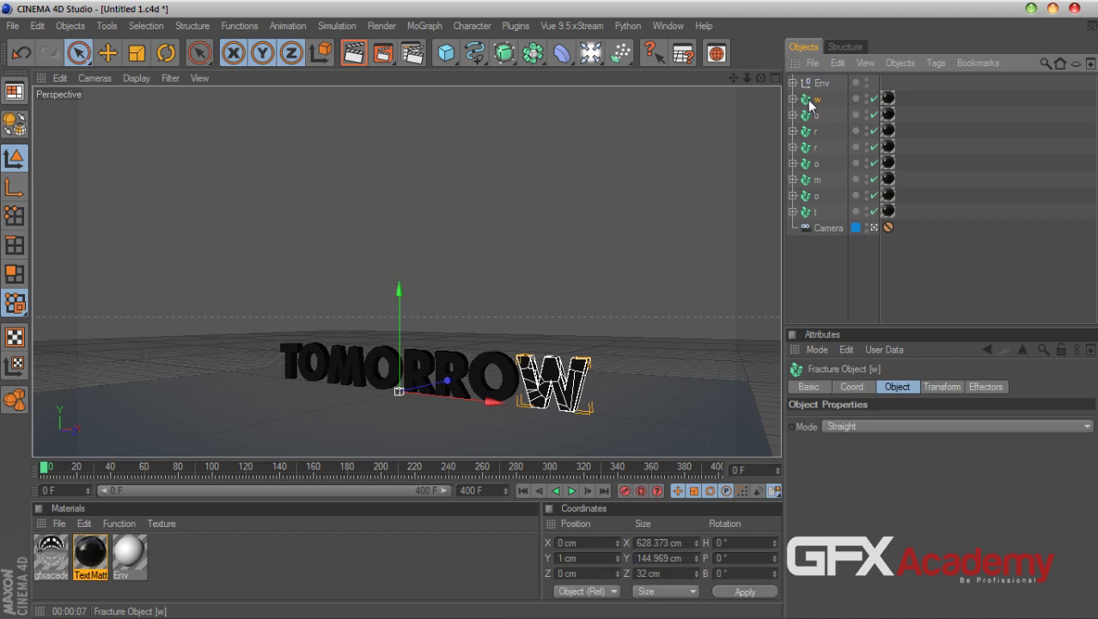
left_click(813, 214)
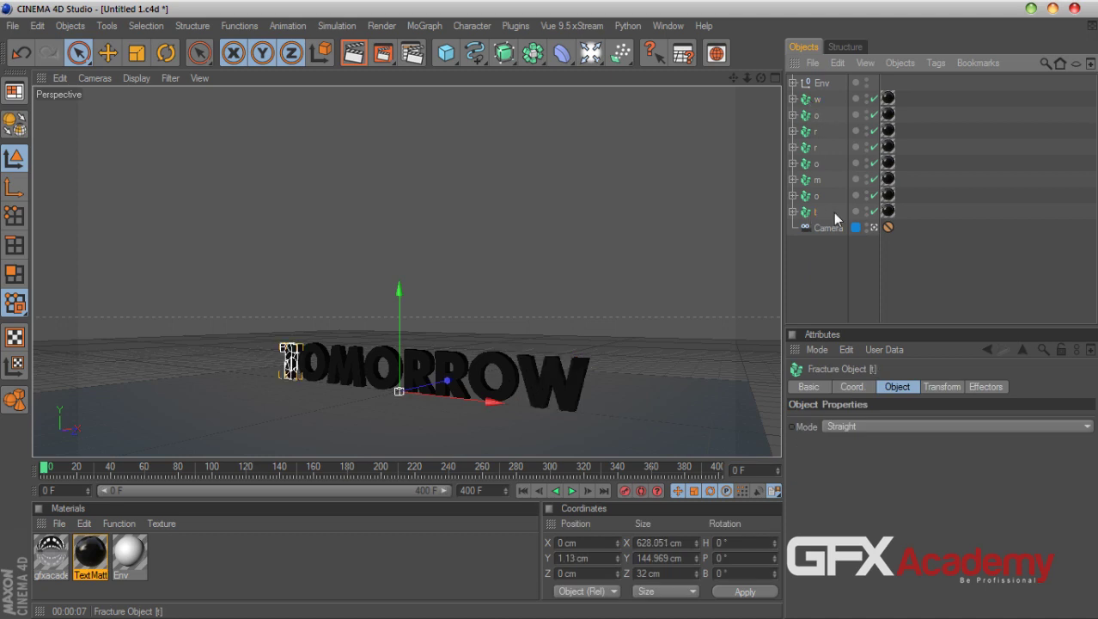
key("ctrl+shift+a")
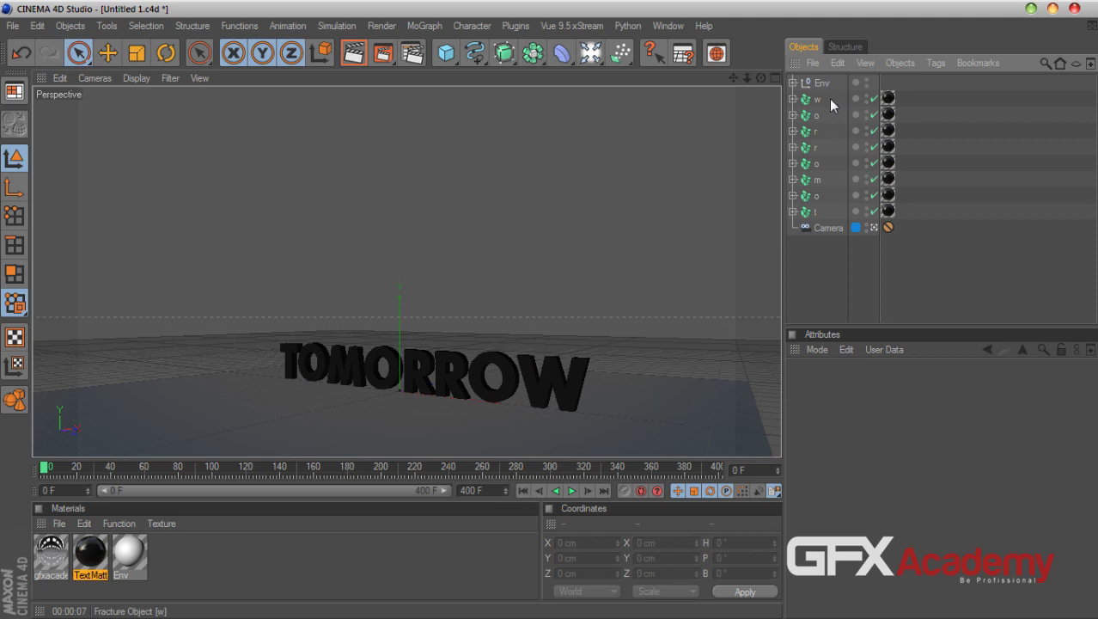
left_click_drag(813, 101, 808, 220)
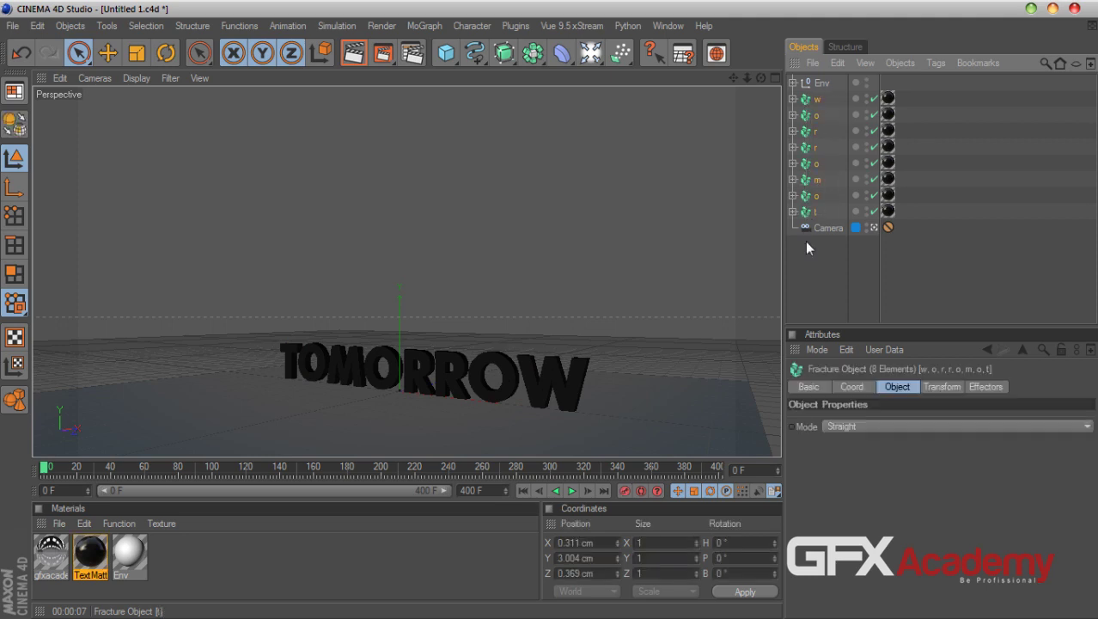
right_click(811, 216)
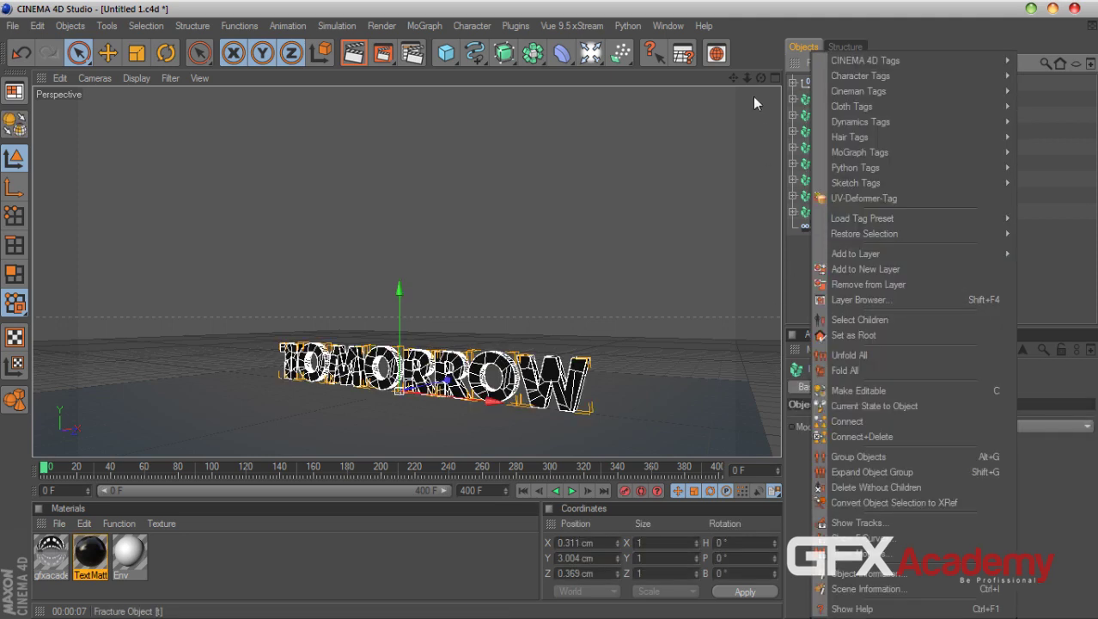
mouse_move(945, 121)
left_click(1036, 123)
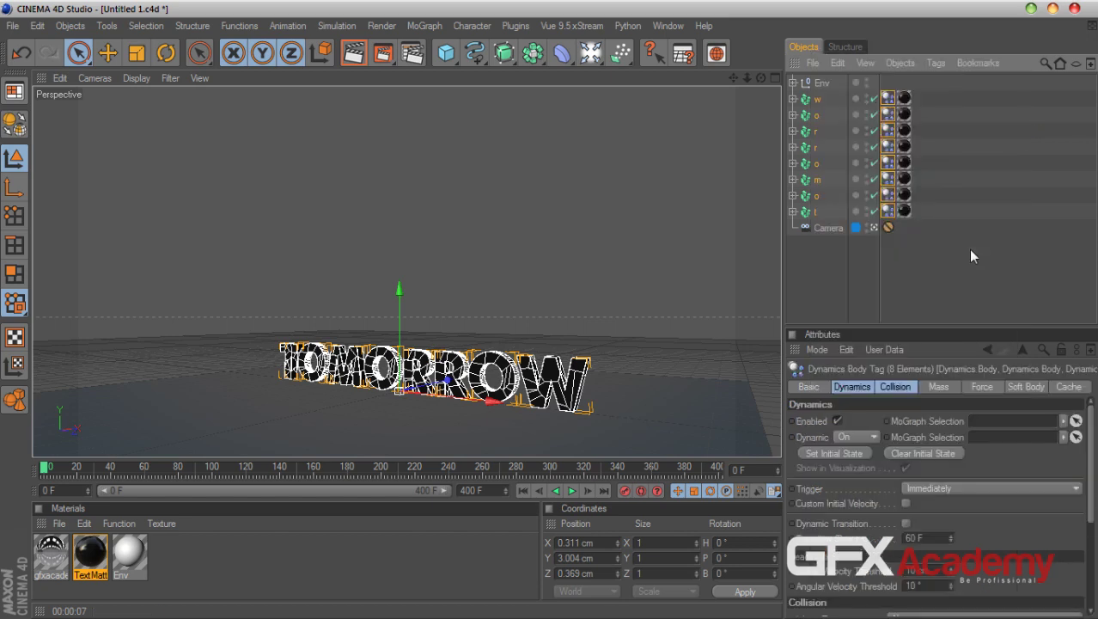
left_click(572, 491)
left_click(524, 491)
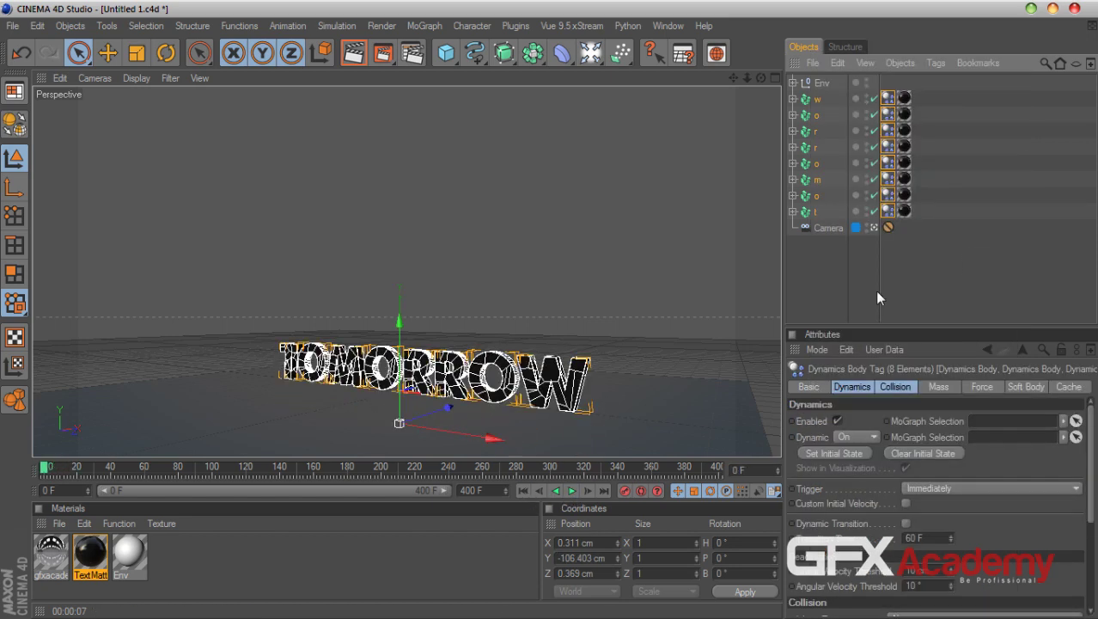
- Add a Dynamics Body tag to the Floor object inside the Env group
left_click(792, 83)
left_click(823, 134)
right_click(824, 135)
mouse_move(875, 121)
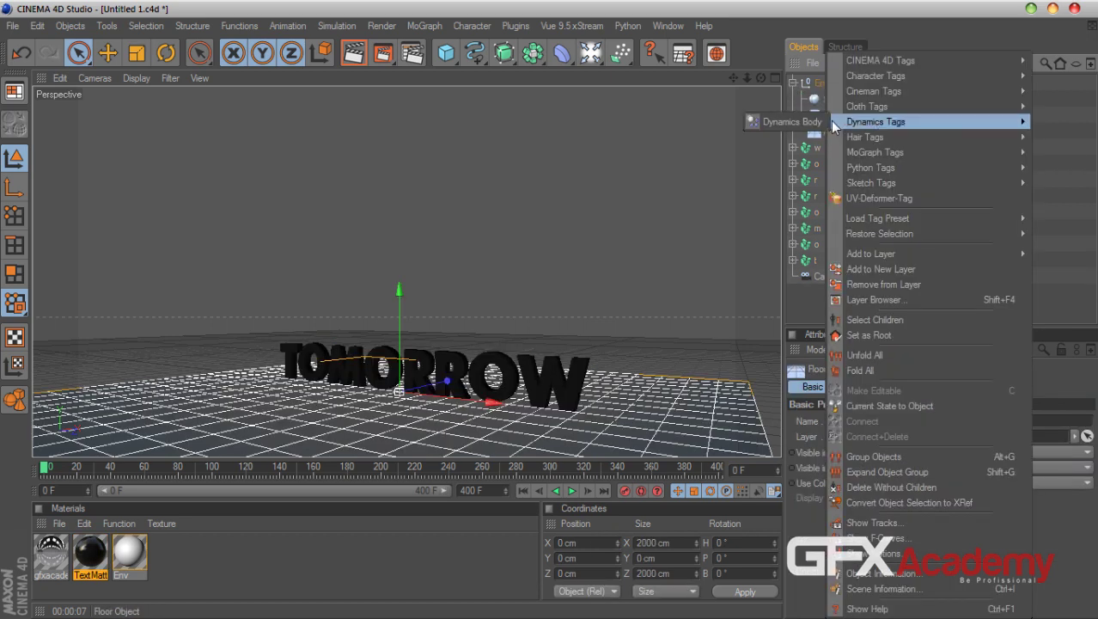
left_click(793, 122)
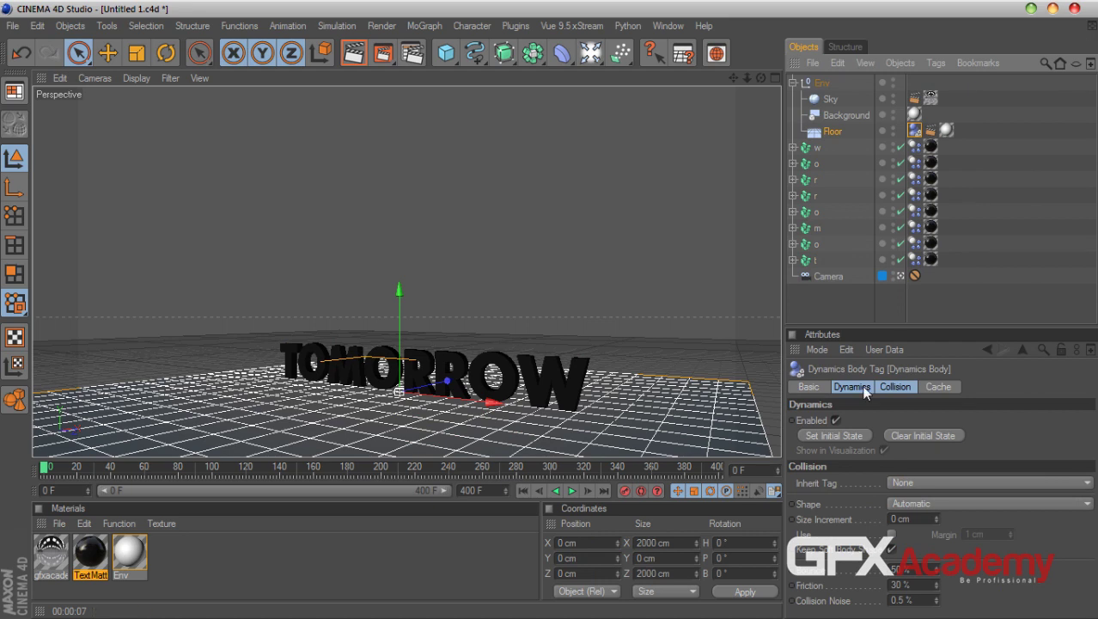
- Compare the collision settings of the Floor's and a letter's Dynamics Body tags and play the simulation from the start
left_click(938, 295)
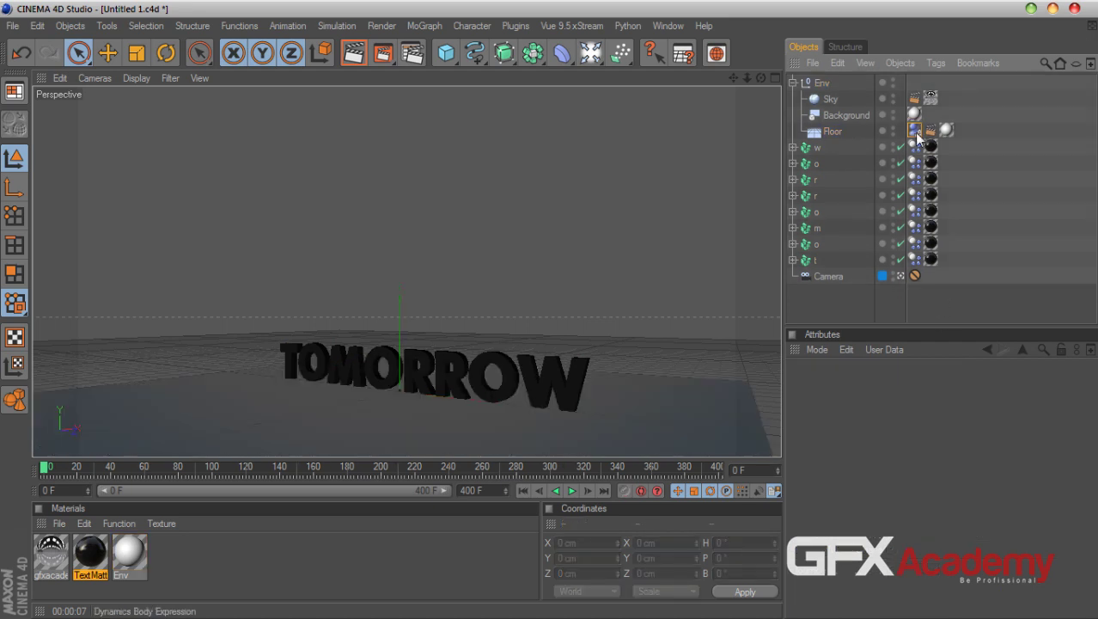
left_click(897, 386)
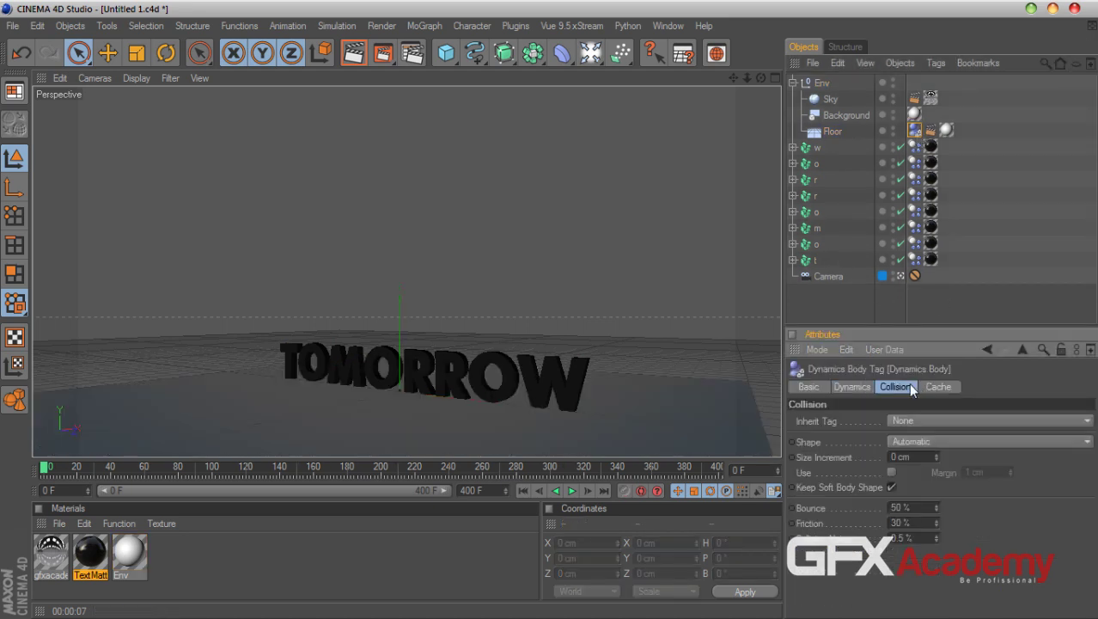
left_click(916, 175)
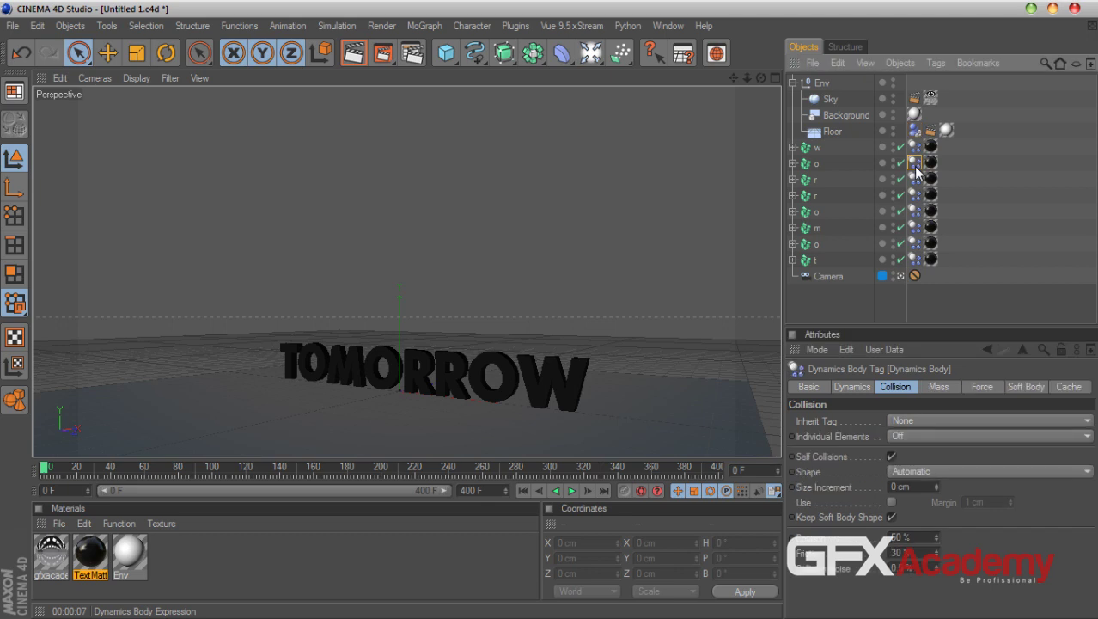
left_click(916, 138)
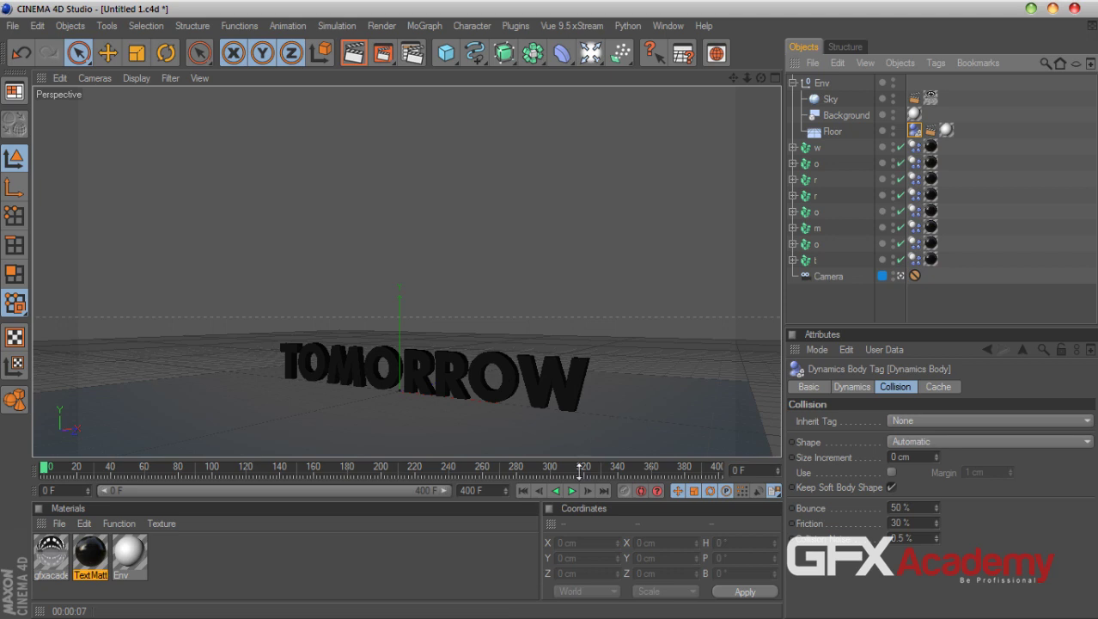
left_click(572, 490)
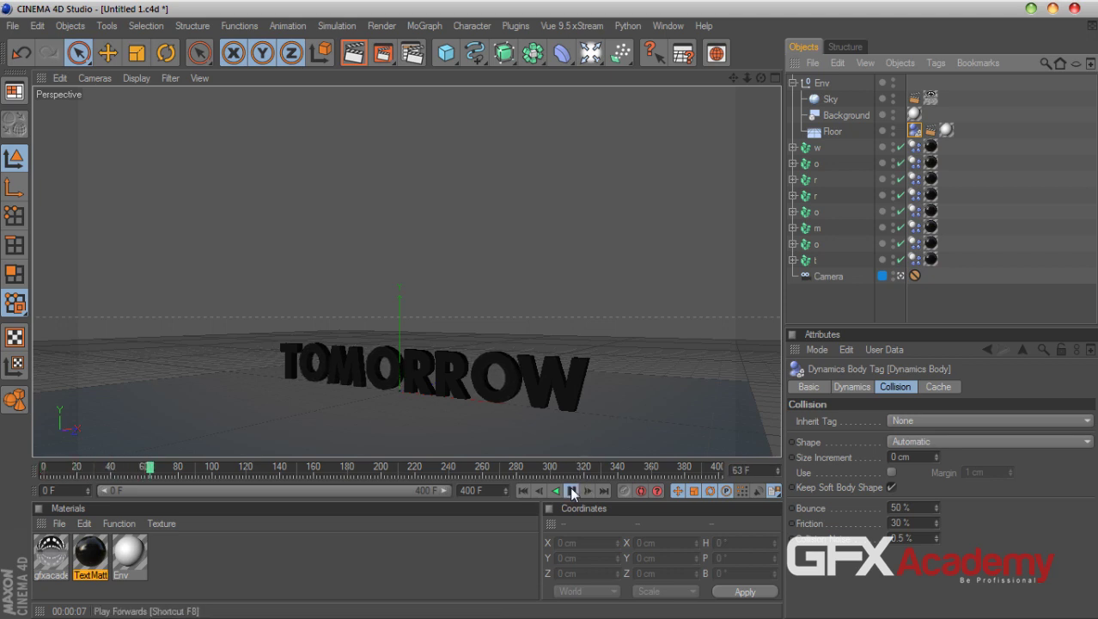
left_click(571, 491)
left_click(521, 490)
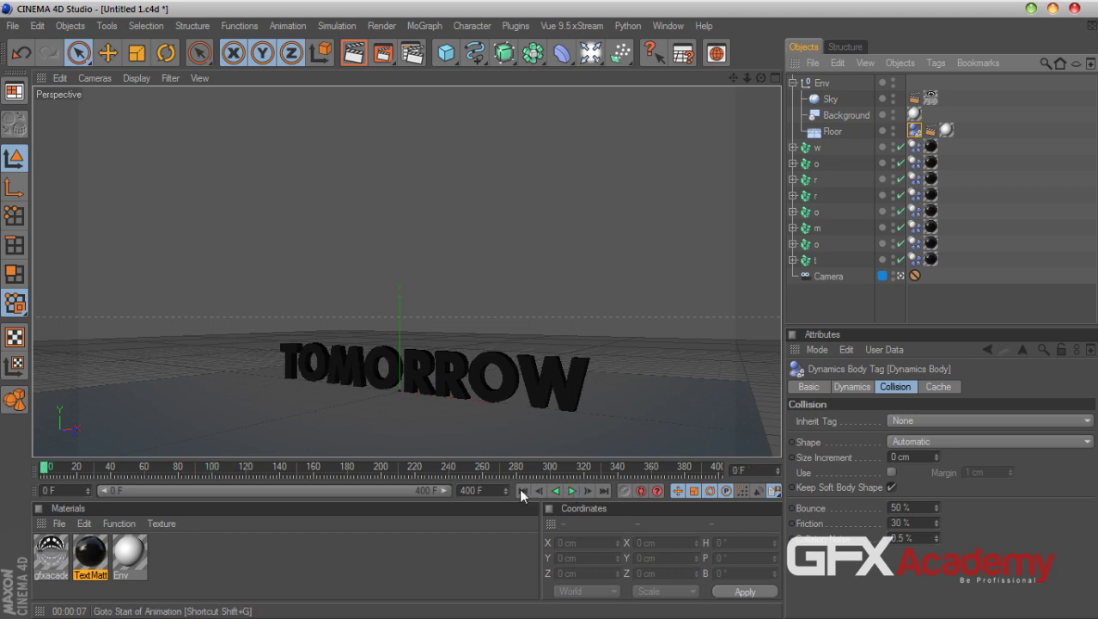
- Set Steps per Frame to 25 in the project's expert dynamics settings and replay the simulation
left_click(37, 26)
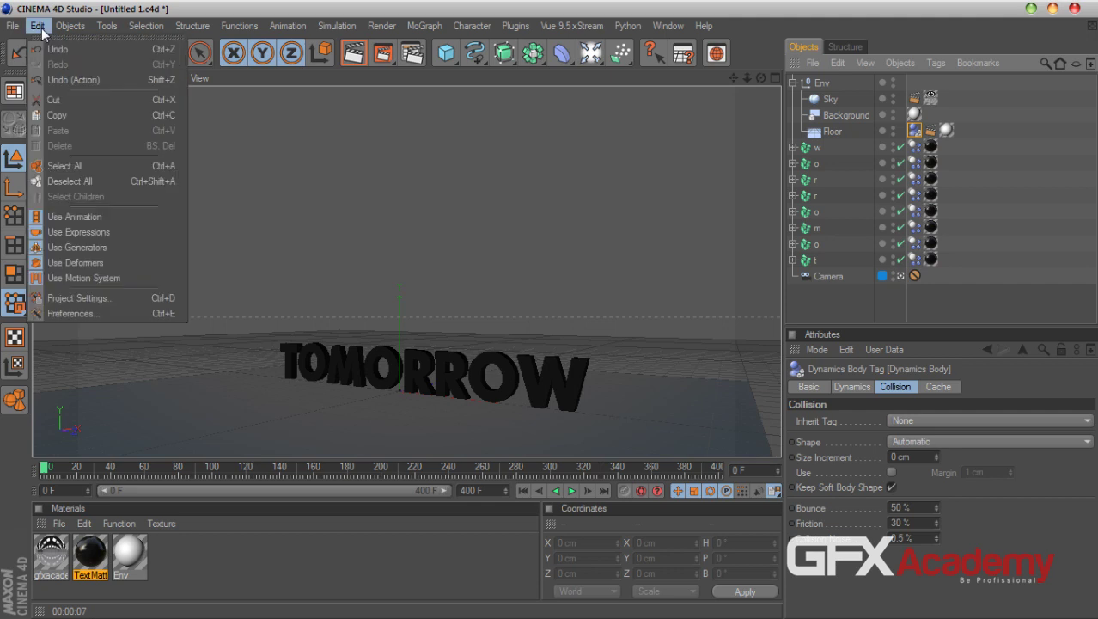
left_click(106, 296)
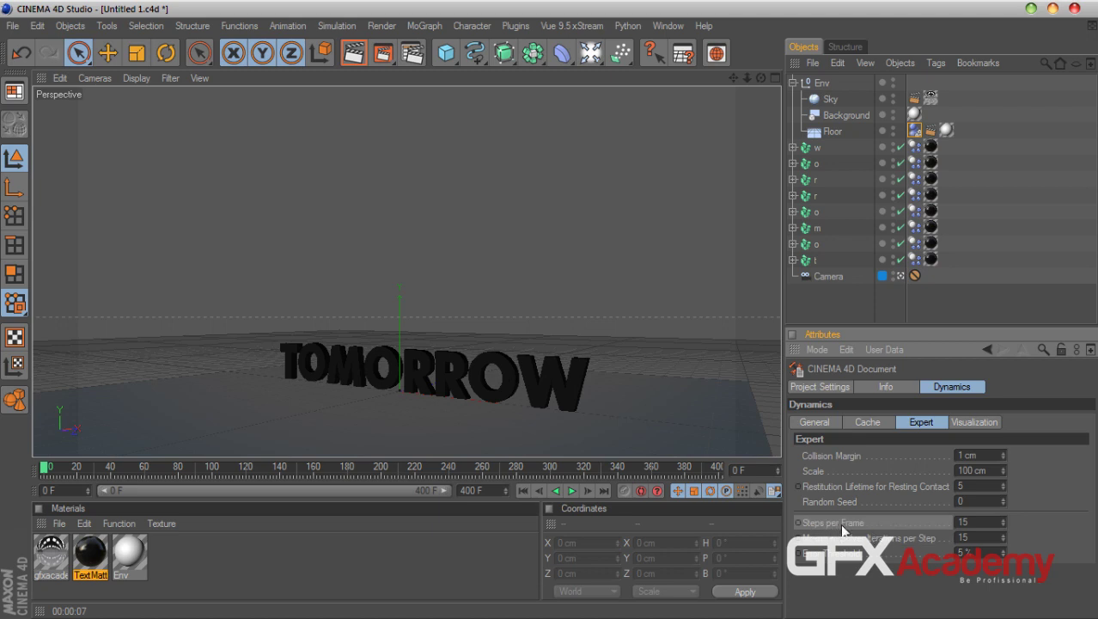
double_click(979, 526)
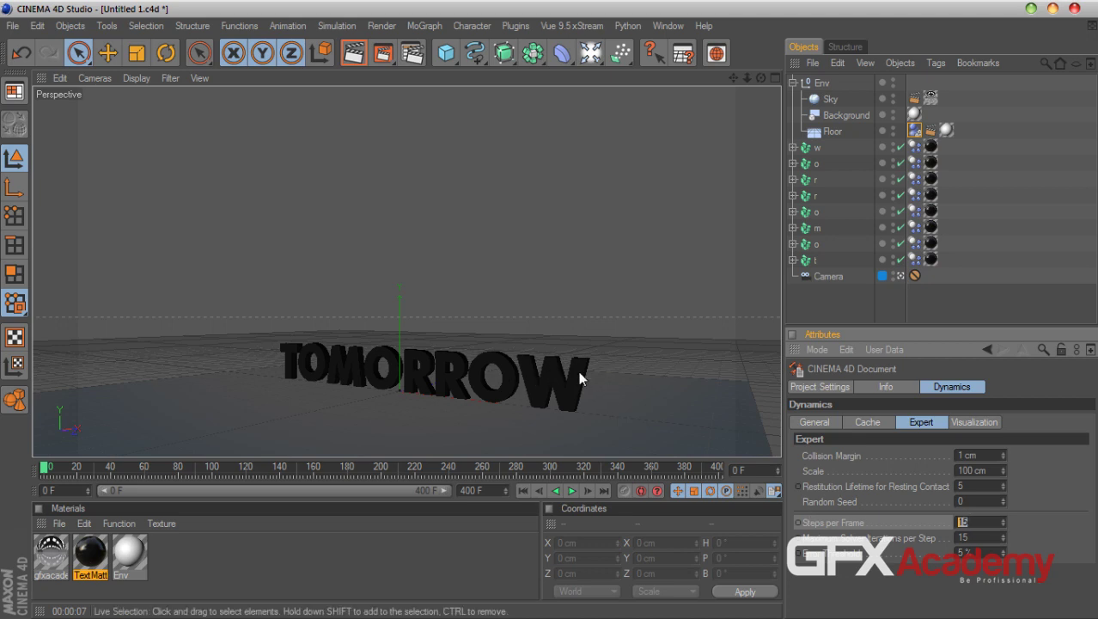
type("4")
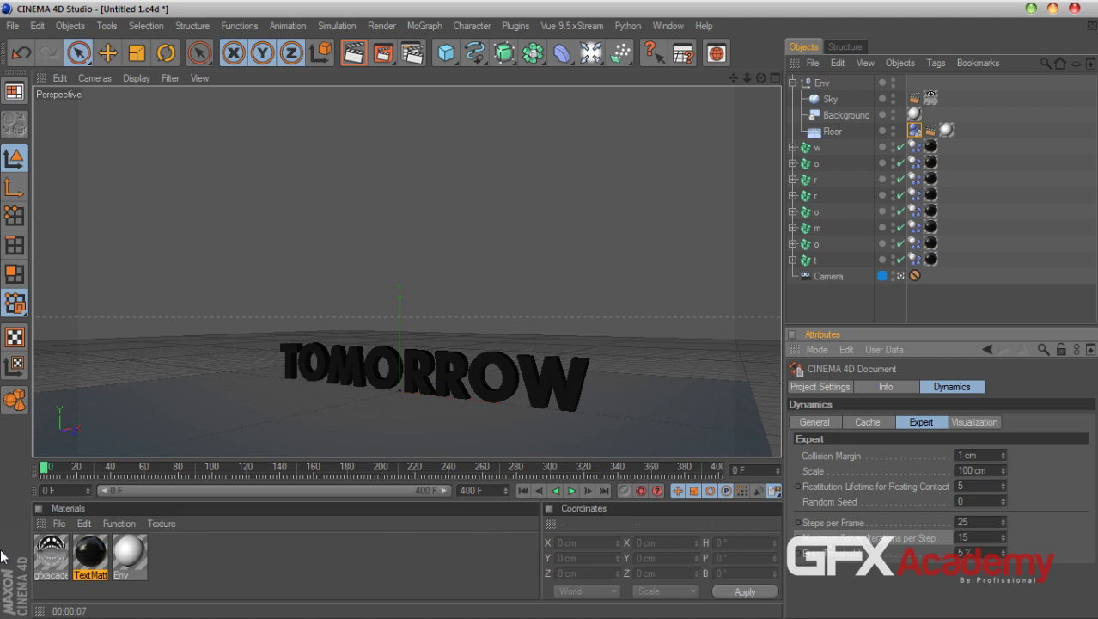
double_click(962, 537)
key("Return")
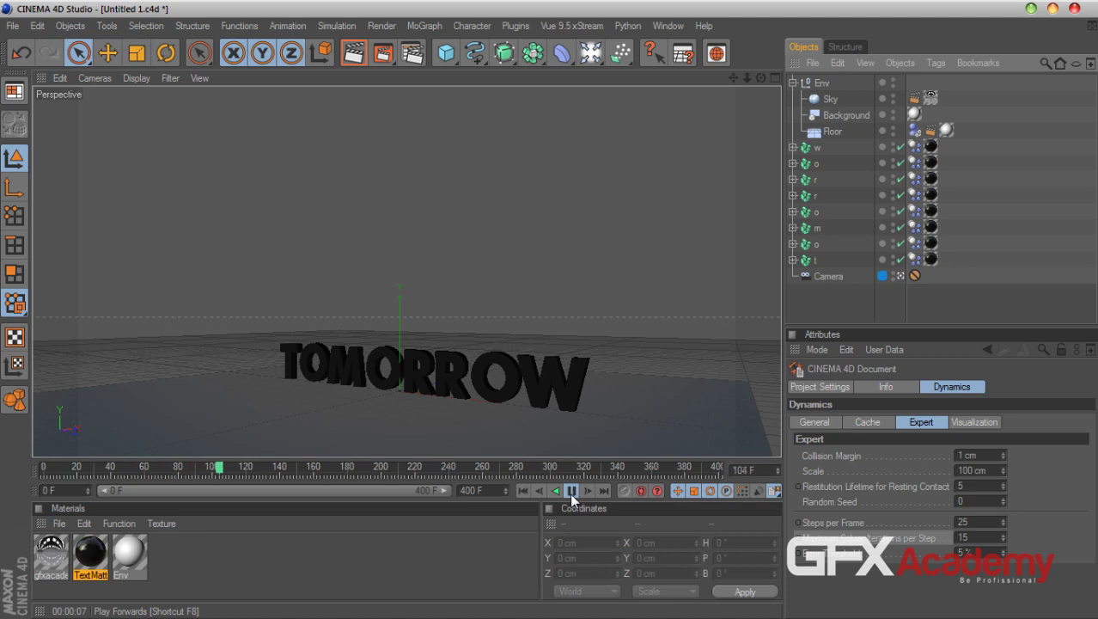
left_click(522, 490)
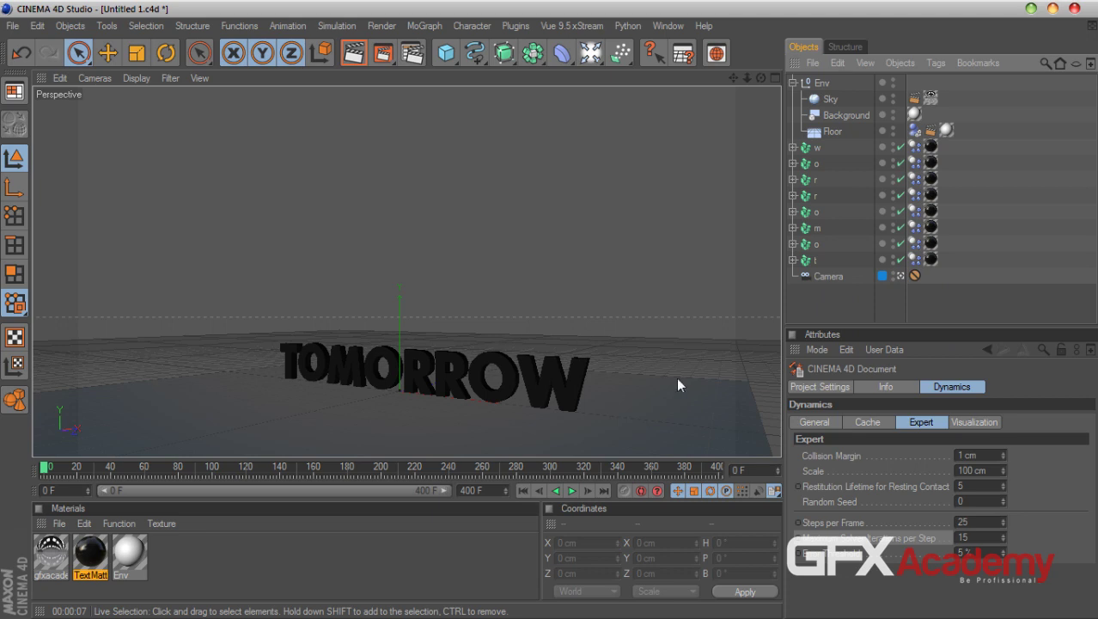
- Add a Random effector with all eight letter fracture objects selected so that it affects every letter
left_click(793, 82)
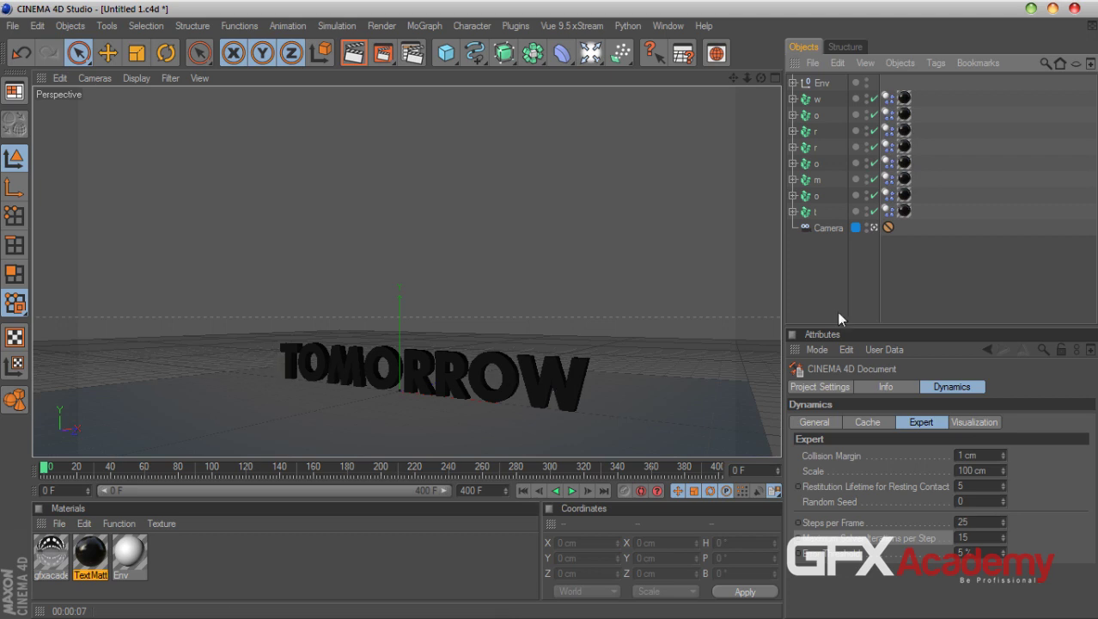
left_click_drag(829, 90, 814, 227)
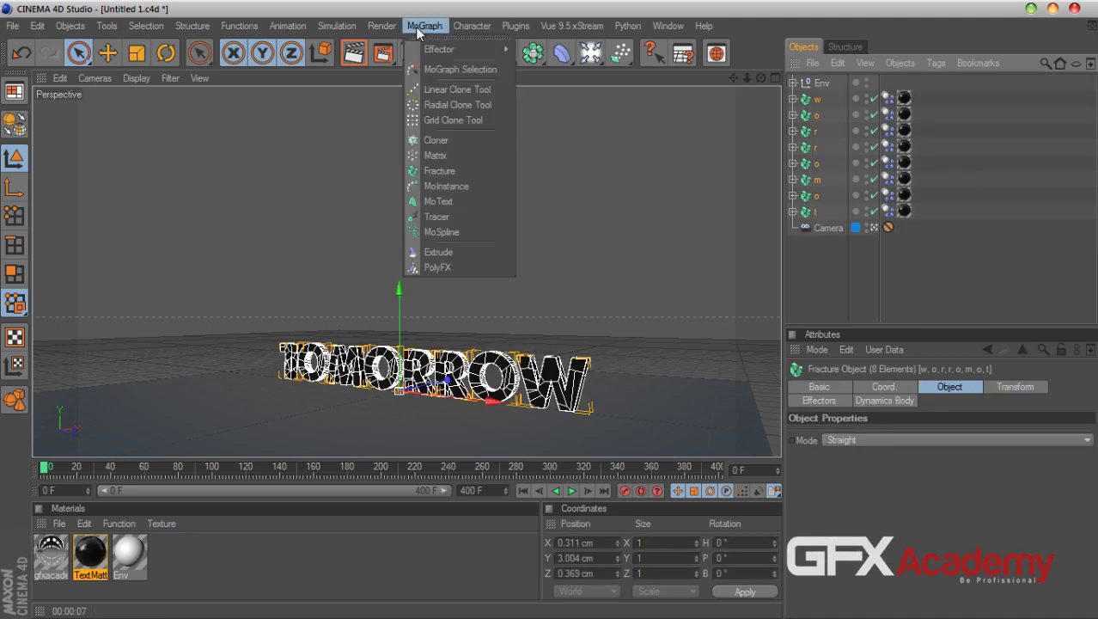
left_click(381, 26)
mouse_move(470, 57)
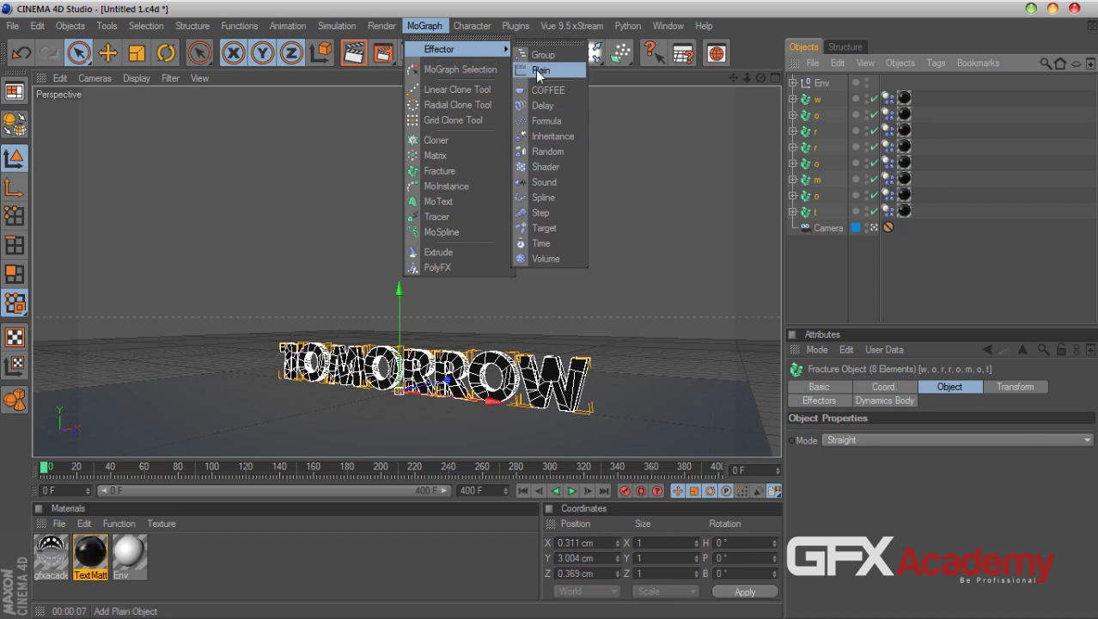
left_click(549, 152)
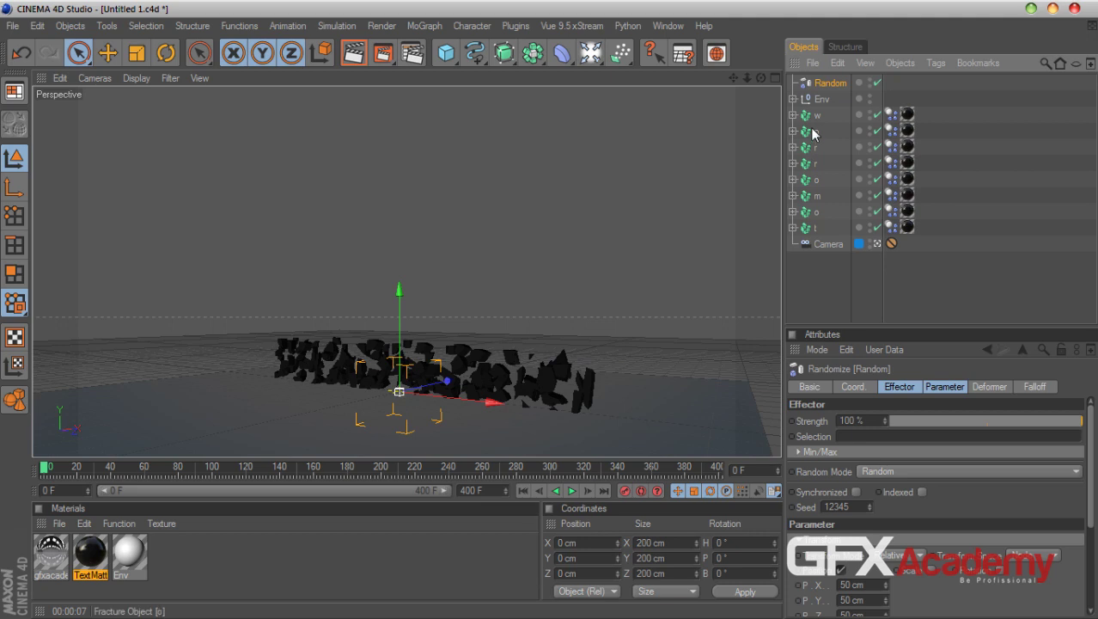
- Set the Random effector's falloff shape to Linear
left_click(1033, 387)
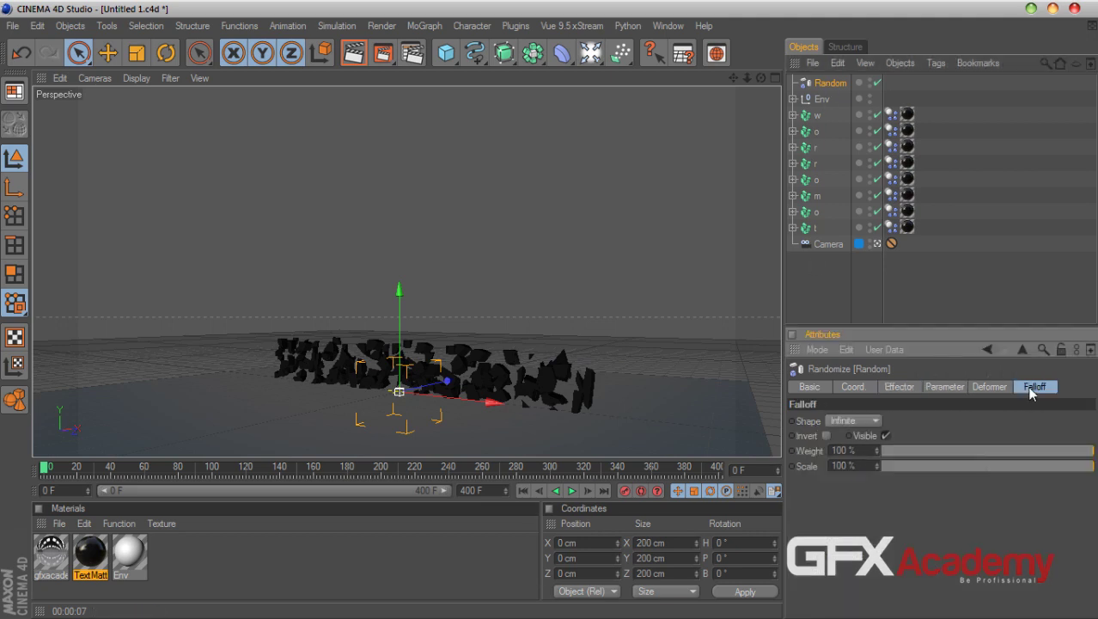
left_click_drag(922, 326, 911, 272)
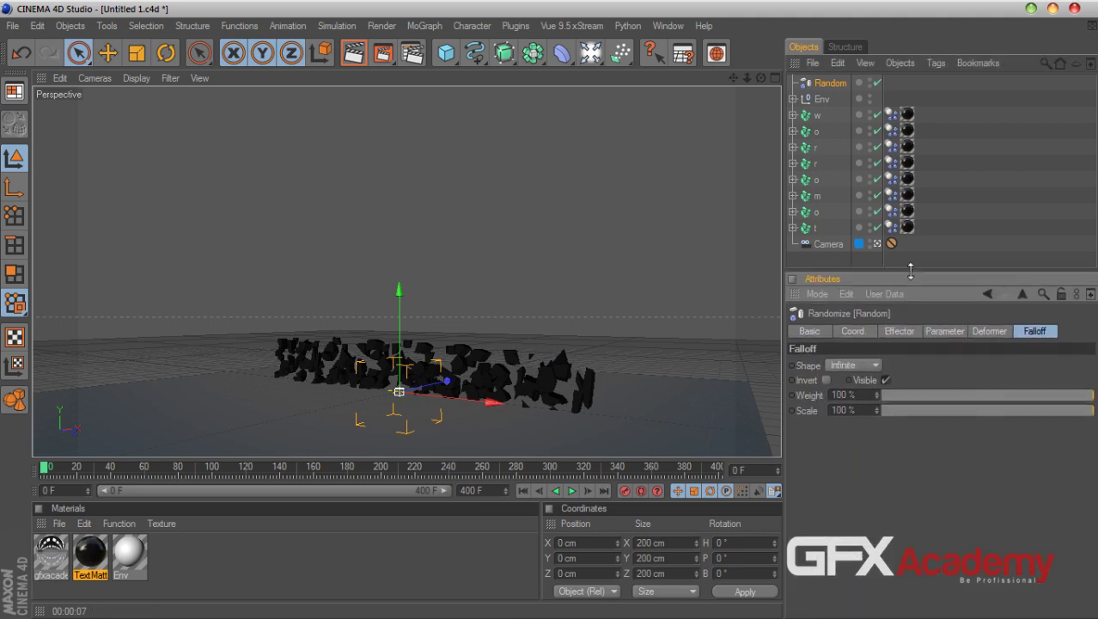
left_click(859, 365)
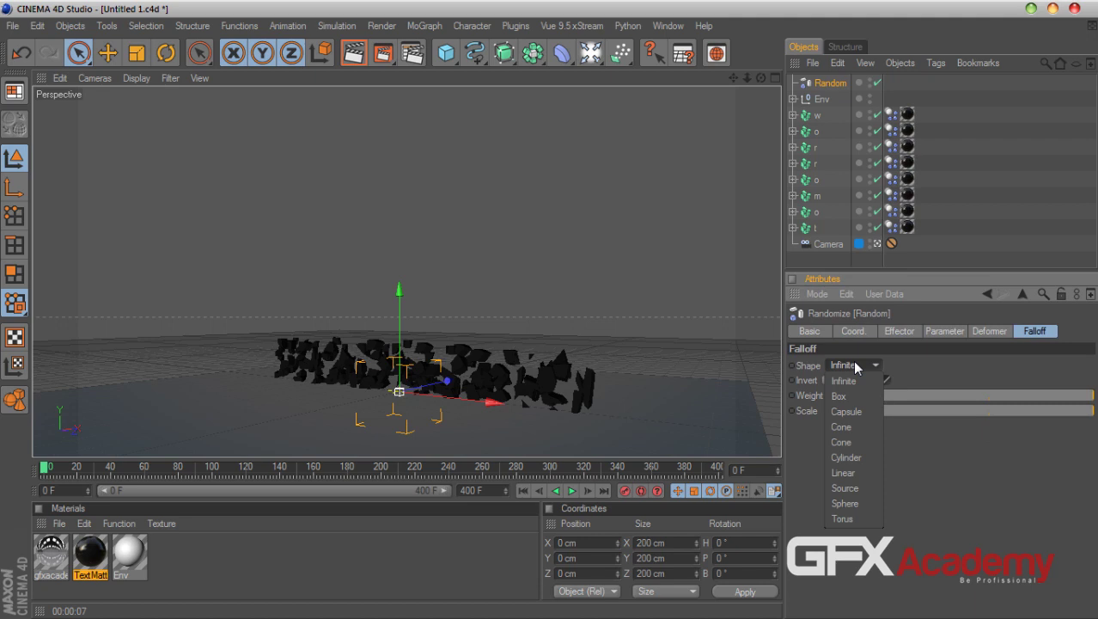
left_click(860, 474)
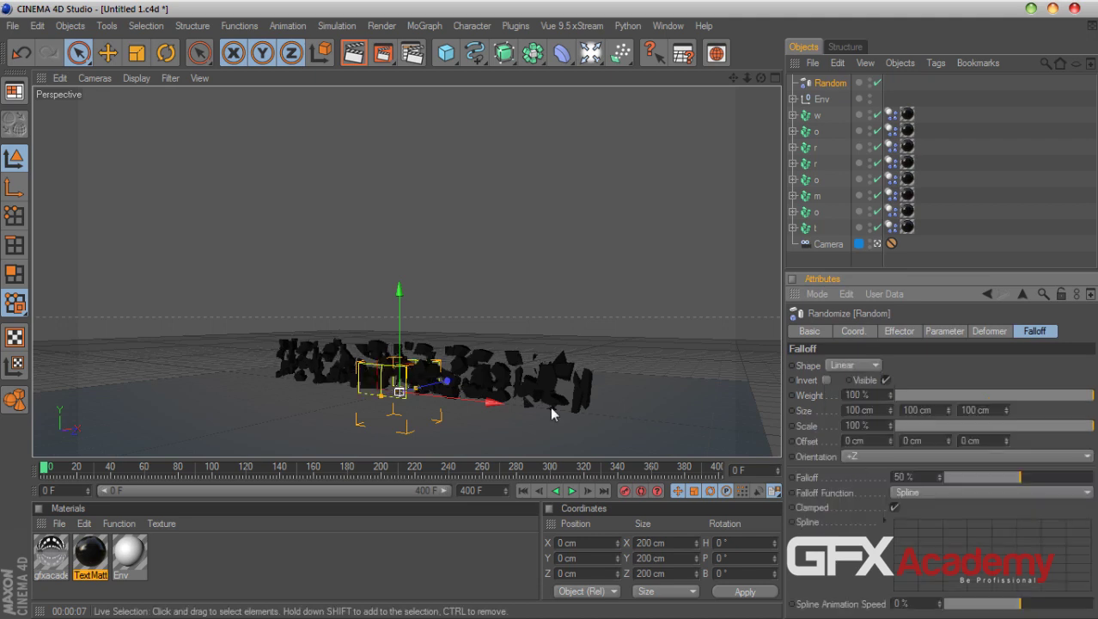
- Try moving the Random effector along its Z axis and reset its Z position to 0 cm
left_click_drag(399, 392, 379, 396)
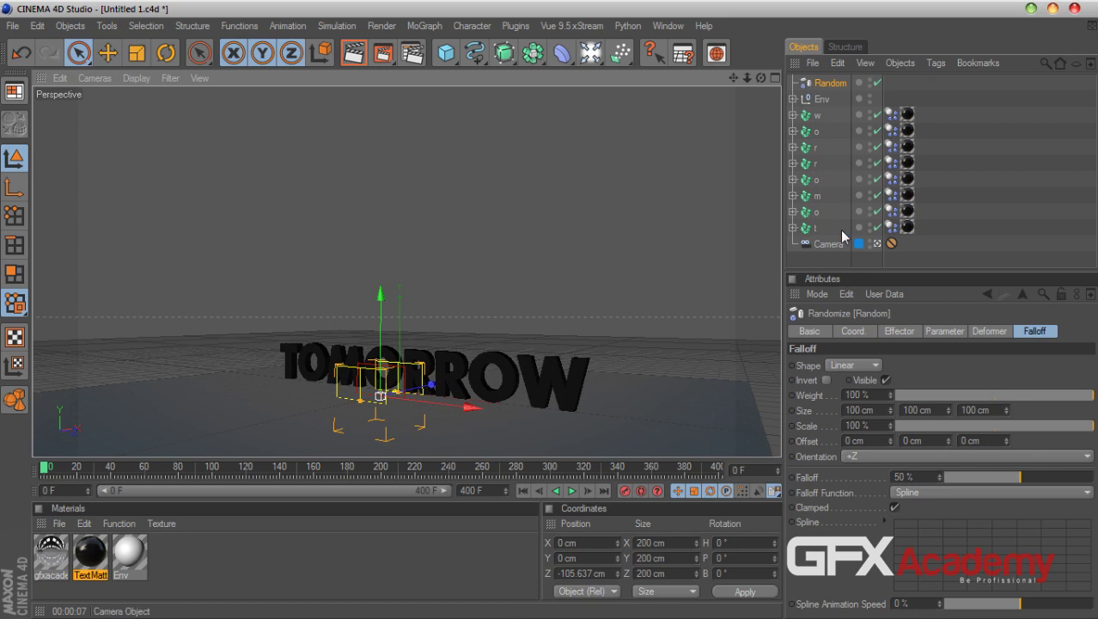
left_click(853, 332)
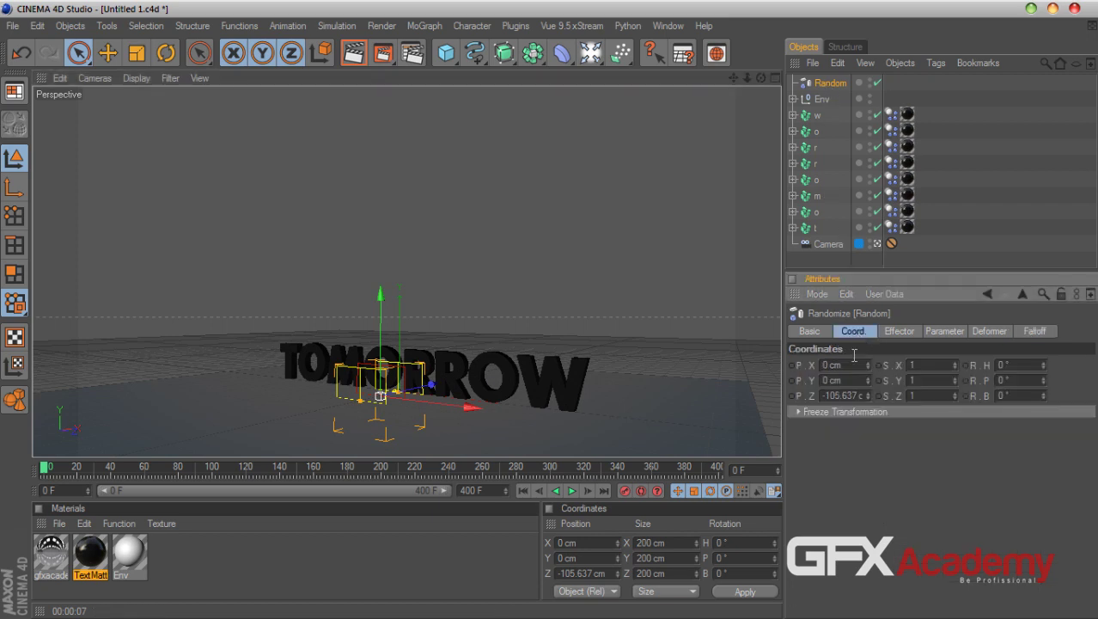
double_click(846, 395)
type("0")
left_click(848, 380)
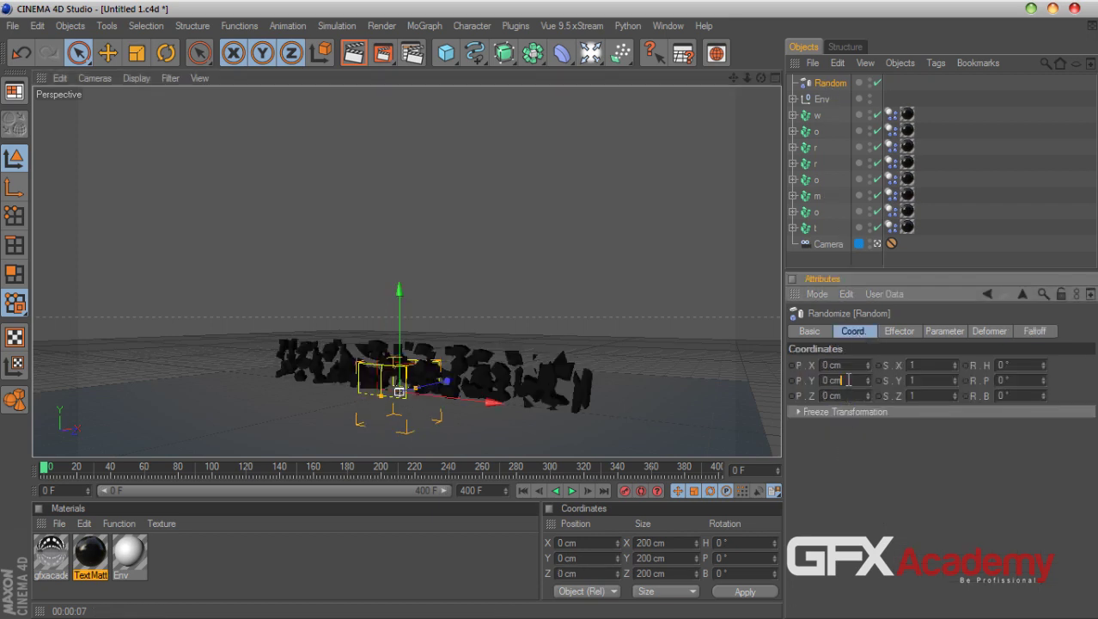
- Rotate the Random effector to a heading of -90° in the Top view
left_click(774, 76)
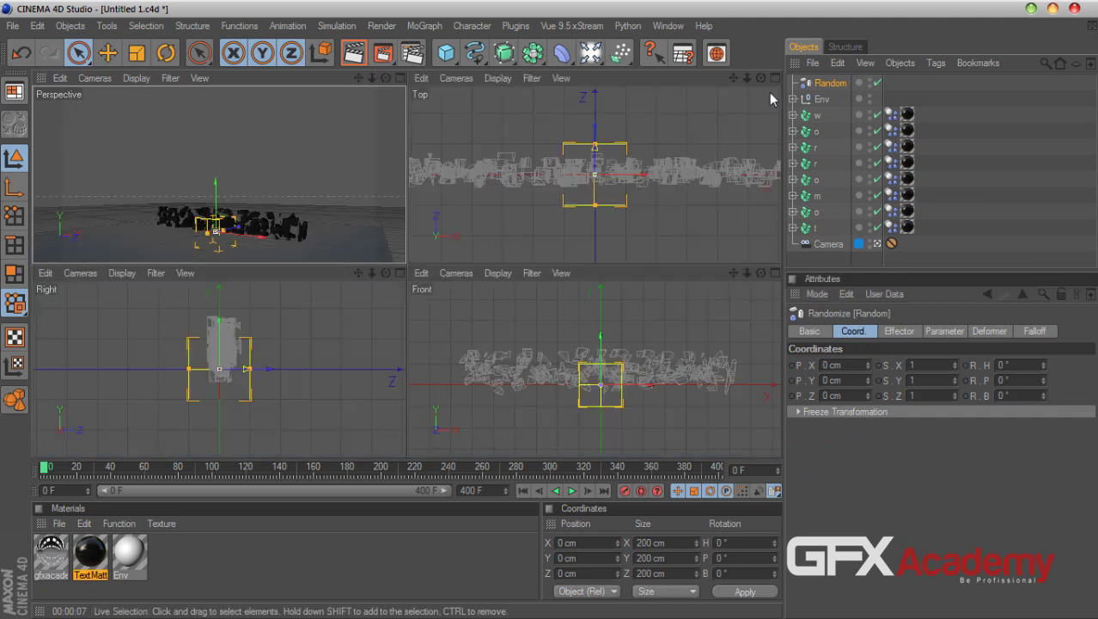
left_click(774, 76)
scroll(670, 161, "down", 3)
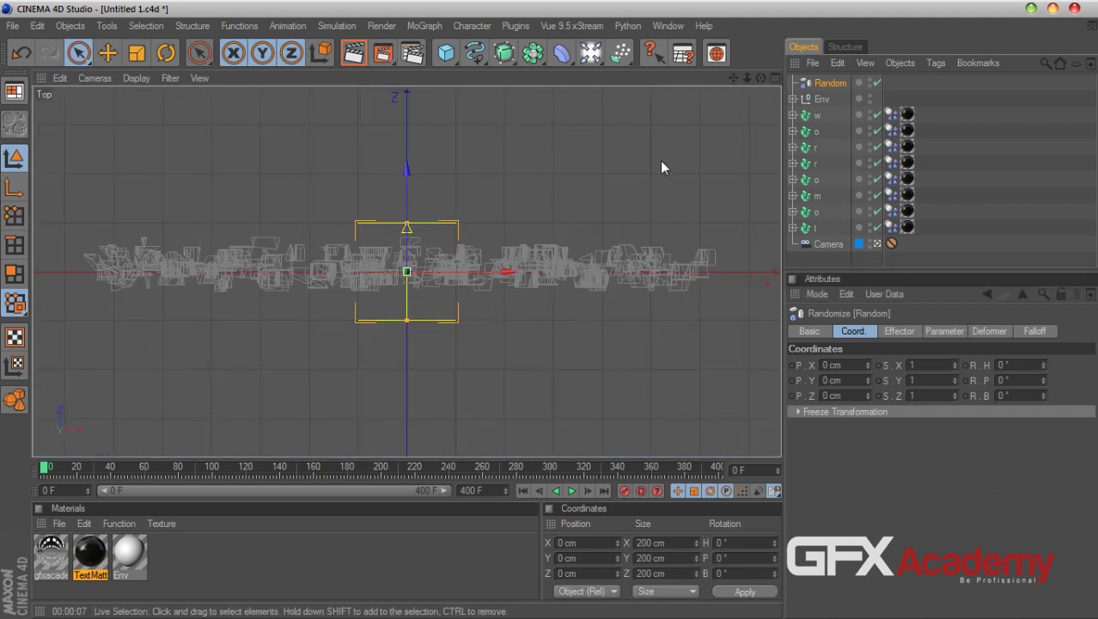
left_click(166, 53)
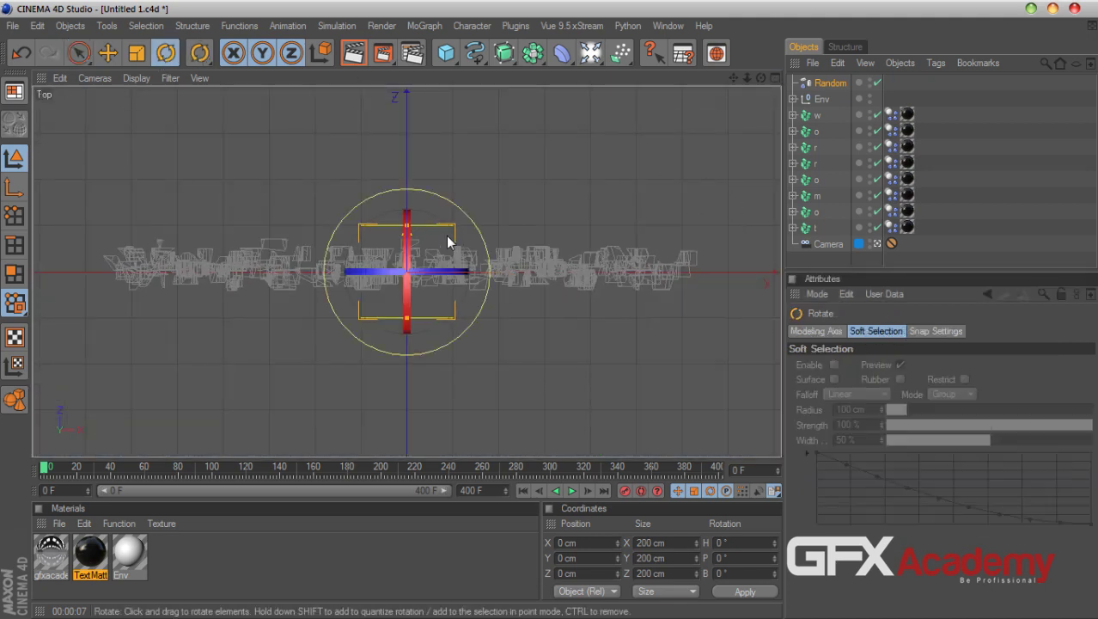
left_click_drag(449, 243, 429, 288)
- Move the Random effector beyond the T to about X -826 cm and stretch its falloff to about 326 cm long
left_click(107, 53)
left_click_drag(468, 322, 504, 279)
middle_click_drag(537, 238, 777, 211, "alt")
left_click_drag(278, 256, 247, 255)
left_click_drag(420, 249, 382, 249)
left_click_drag(291, 293, 291, 288)
- Raise the Random effector in the Front view to about 67 cm in Y, around the letters' mid-height
left_click(778, 77)
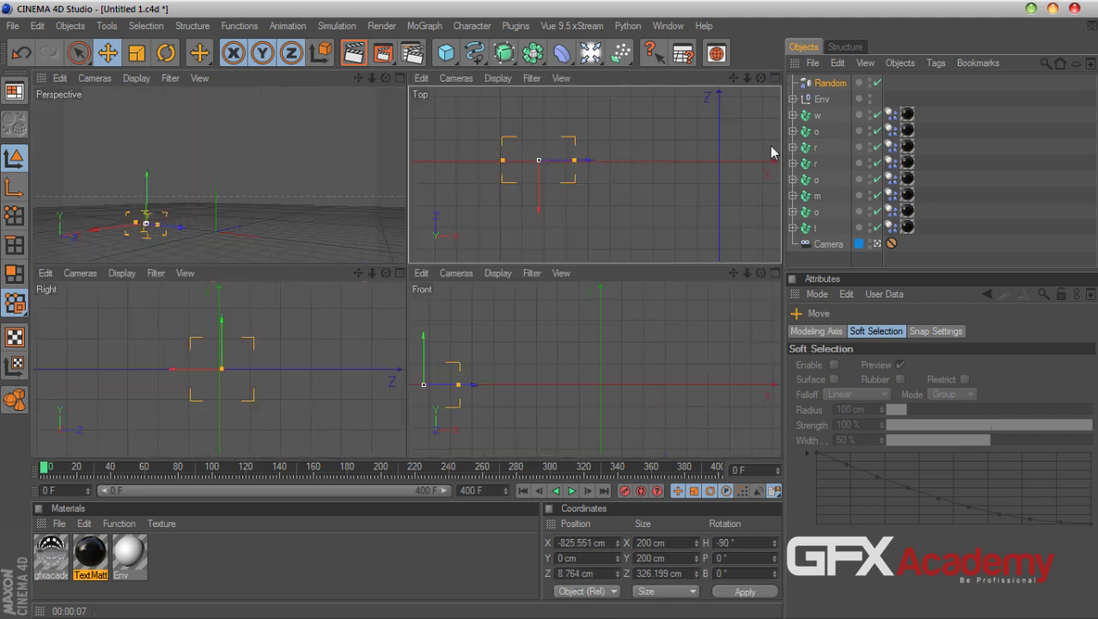
left_click(772, 272)
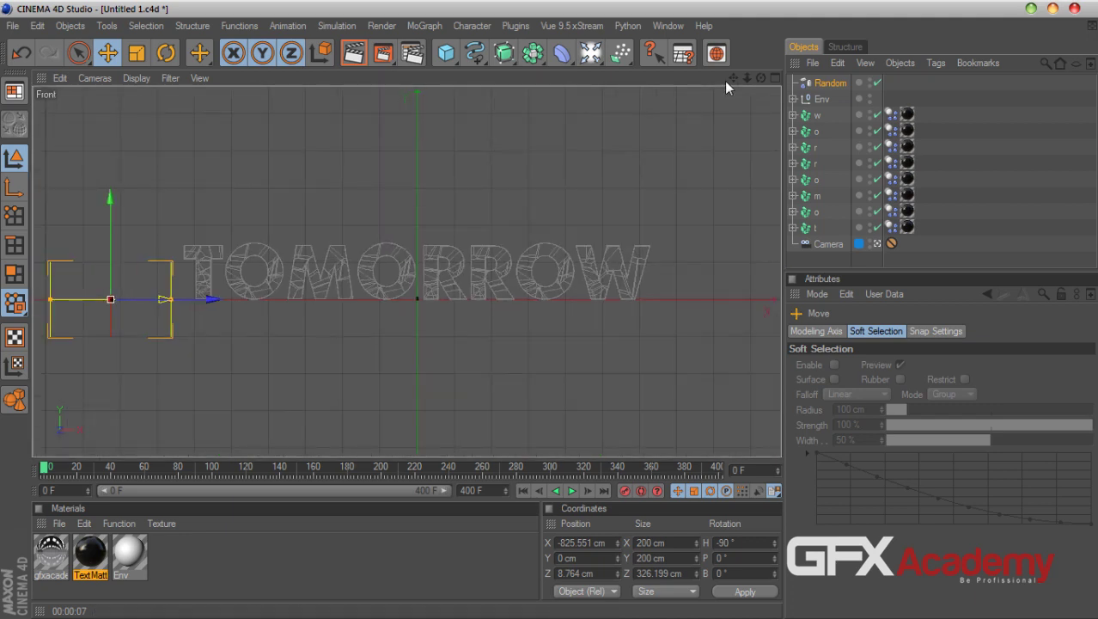
left_click_drag(733, 77, 735, 107)
left_click_drag(321, 382, 385, 315)
scroll(257, 269, "up", 2)
scroll(262, 298, "up", 5)
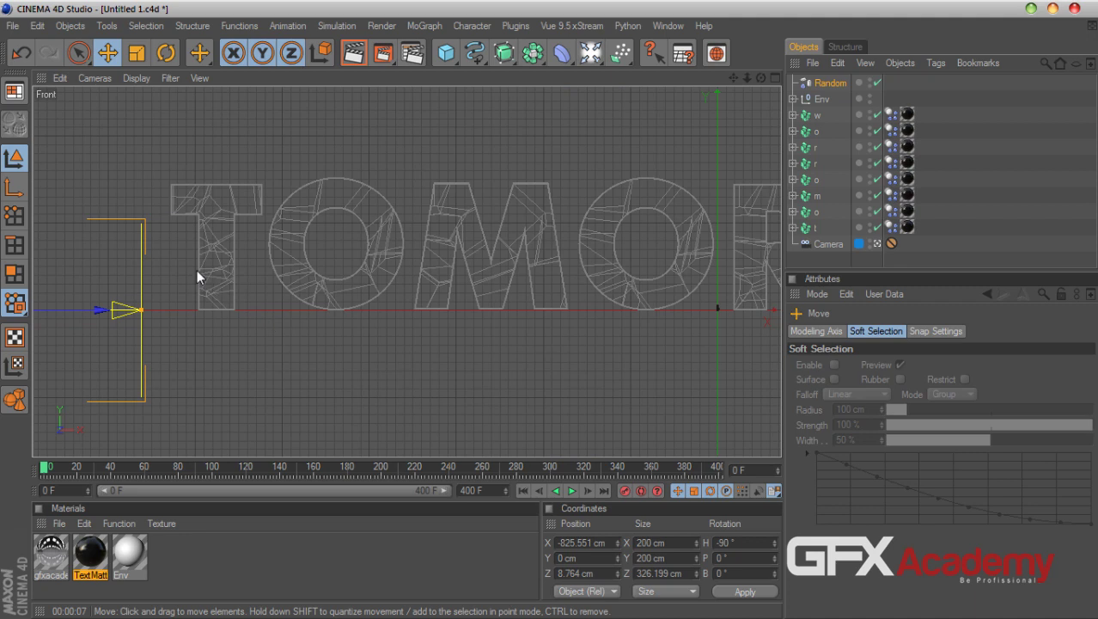
middle_click_drag(158, 270, 510, 247, "alt")
left_click_drag(351, 182, 351, 124)
- Set the Y size of the Random effector's falloff to 38 cm and check its deformer and transform parameters
left_click(830, 82)
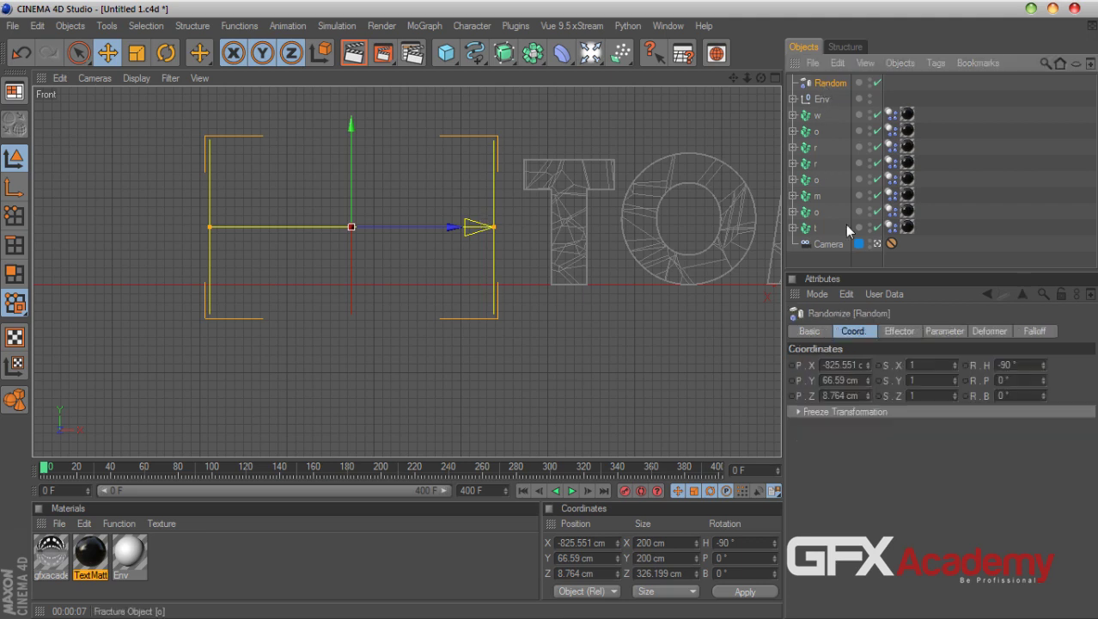
left_click(1024, 332)
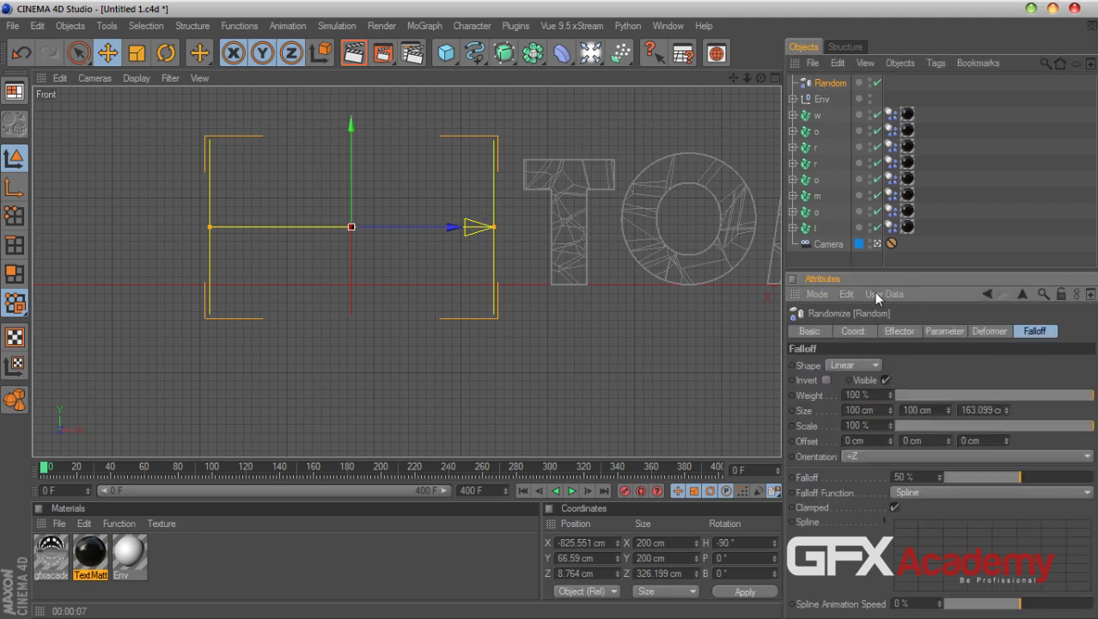
mouse_move(949, 415)
left_mouse_down()
mouse_move(949, 452)
mouse_move(948, 415)
left_mouse_up()
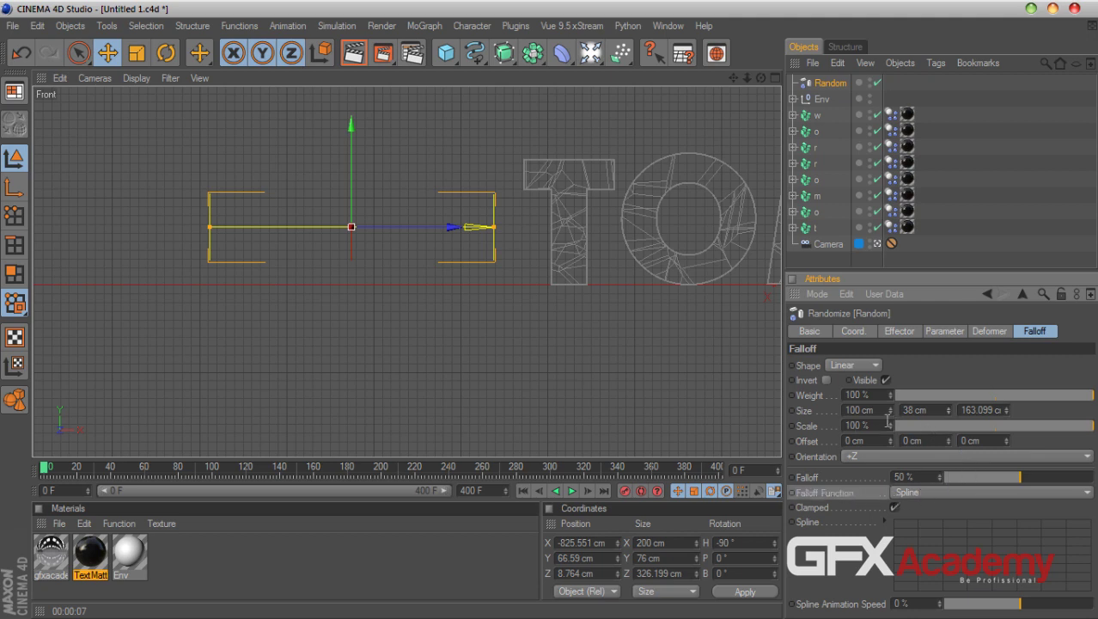
left_click(990, 332)
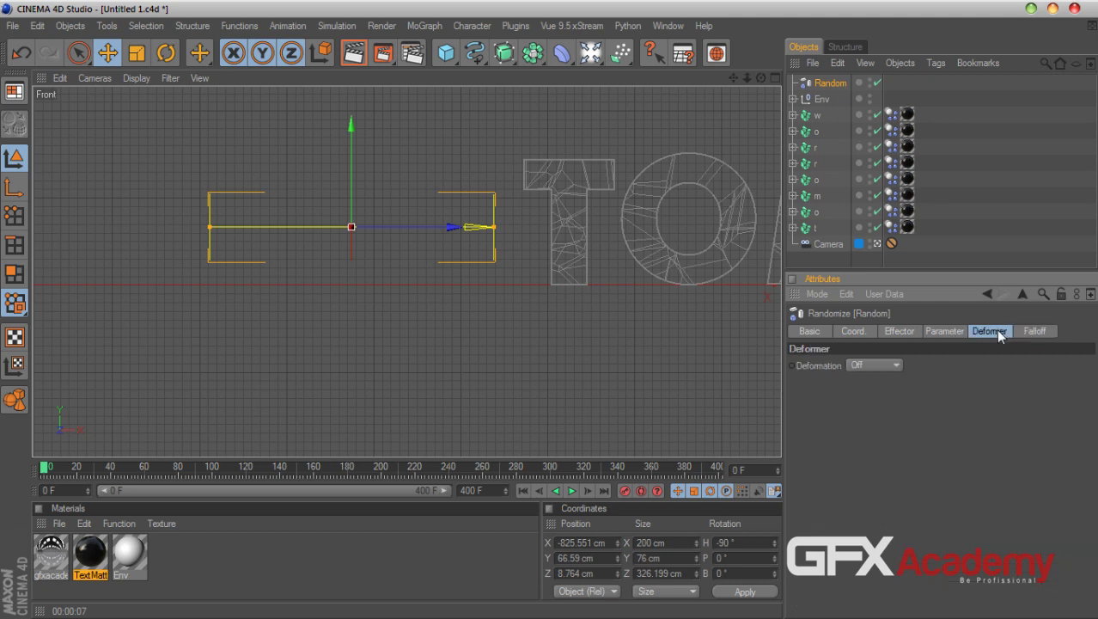
left_click(940, 335)
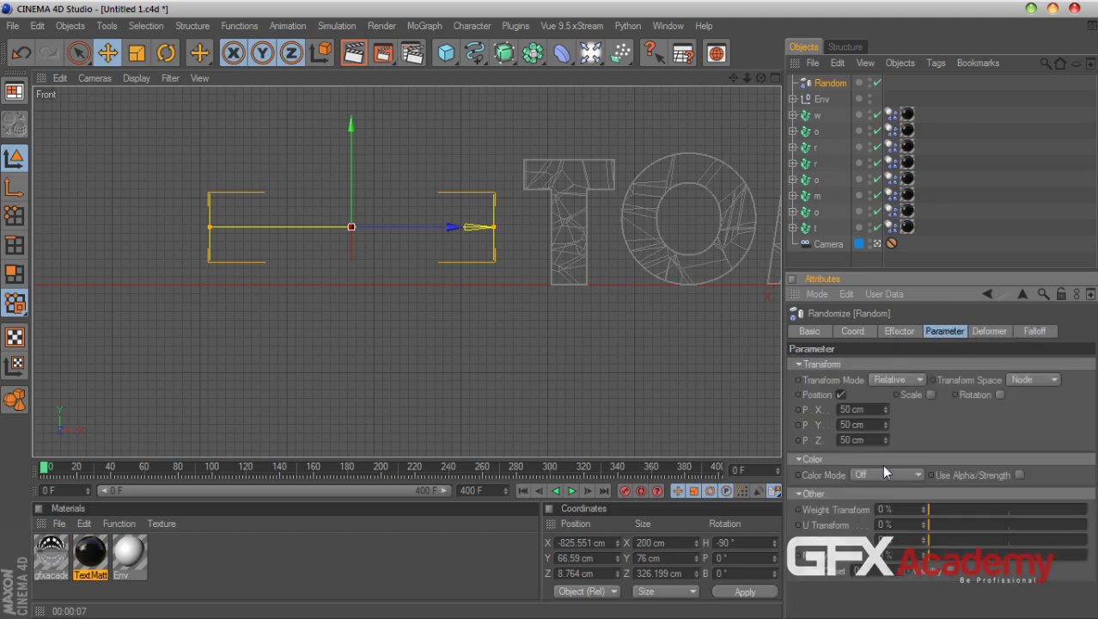
- Preview the simulation and set the Trigger of all eight letters' Dynamics Body tags to At Velocity Peak
left_click(833, 138)
left_click(894, 117)
left_click(892, 227, "shift")
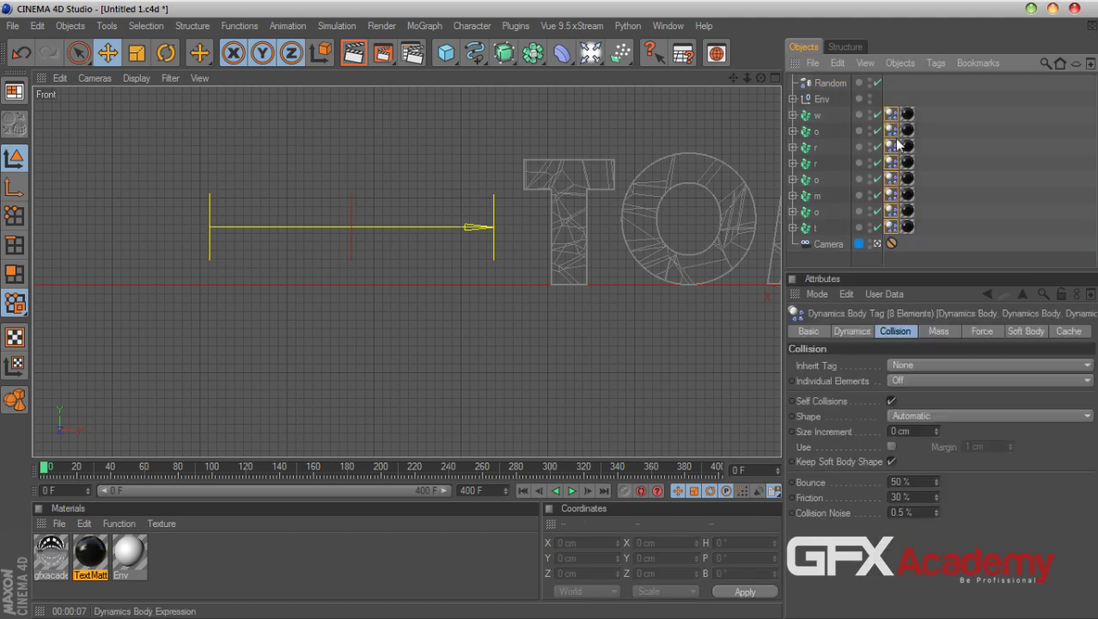
left_click(853, 331)
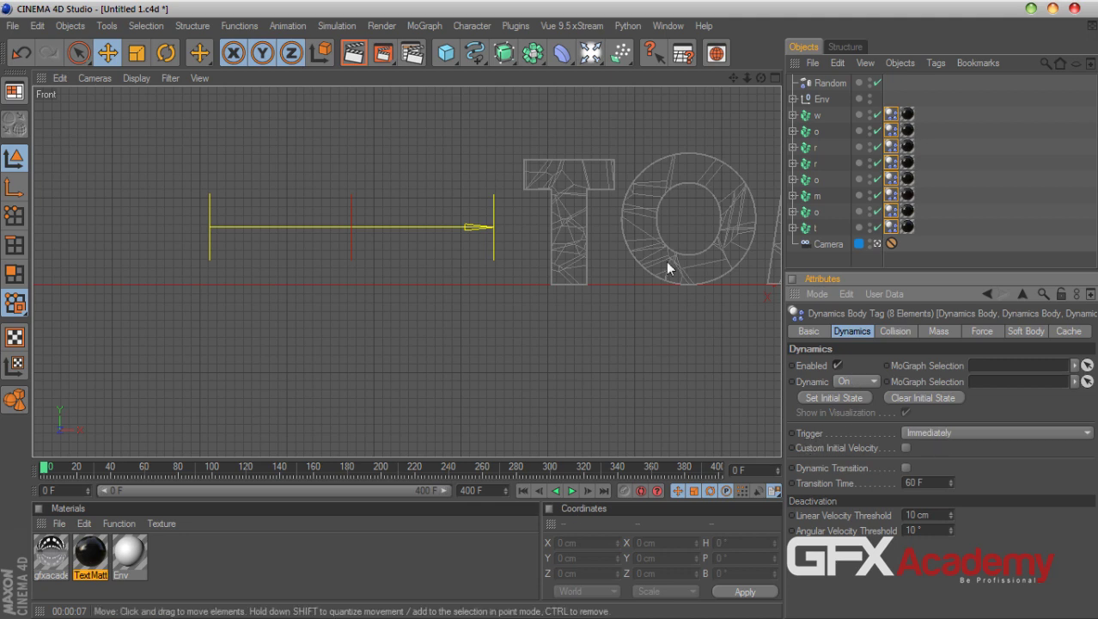
left_click(573, 493)
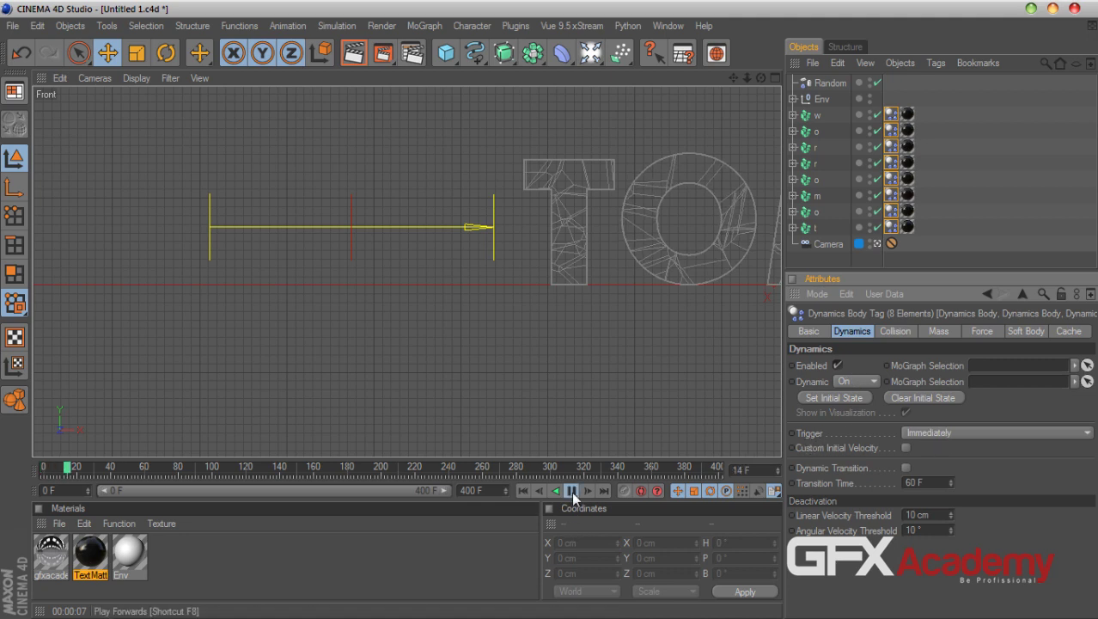
left_click(522, 490)
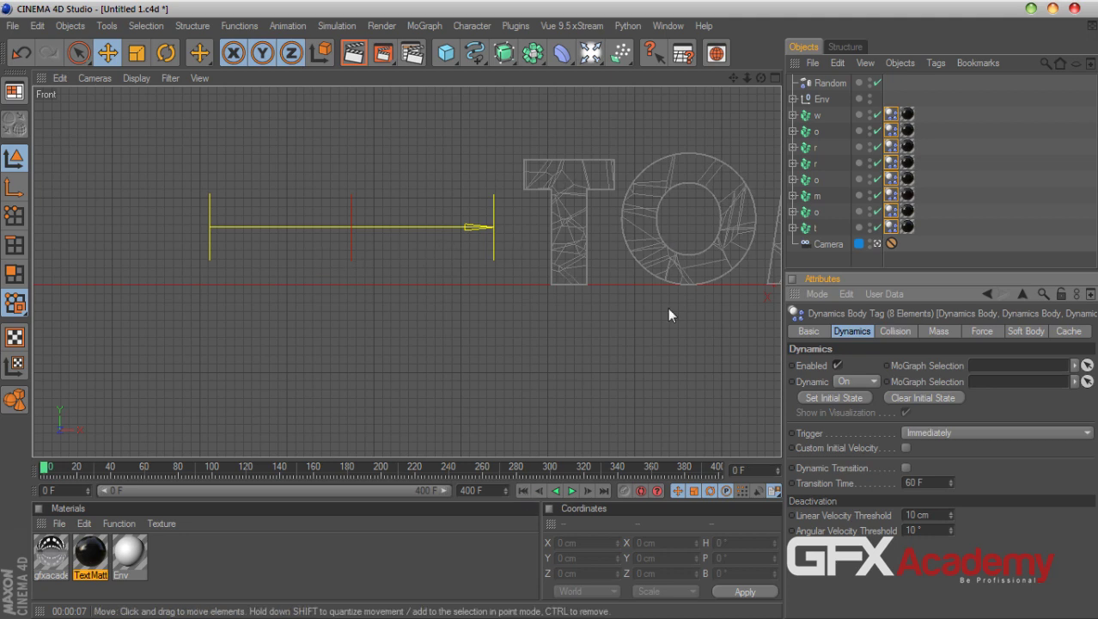
left_click(955, 433)
left_click(963, 469)
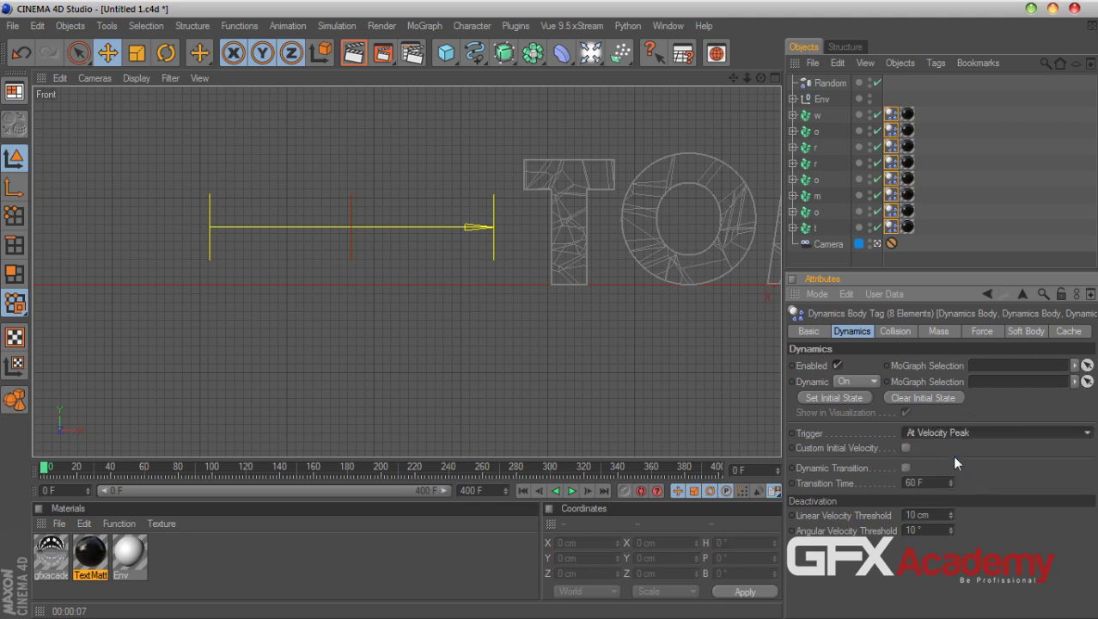
- Shorten the Random effector's linear falloff to about 75 cm long in the Front view
left_click_drag(733, 78, 390, 106)
scroll(728, 145, "down", 8)
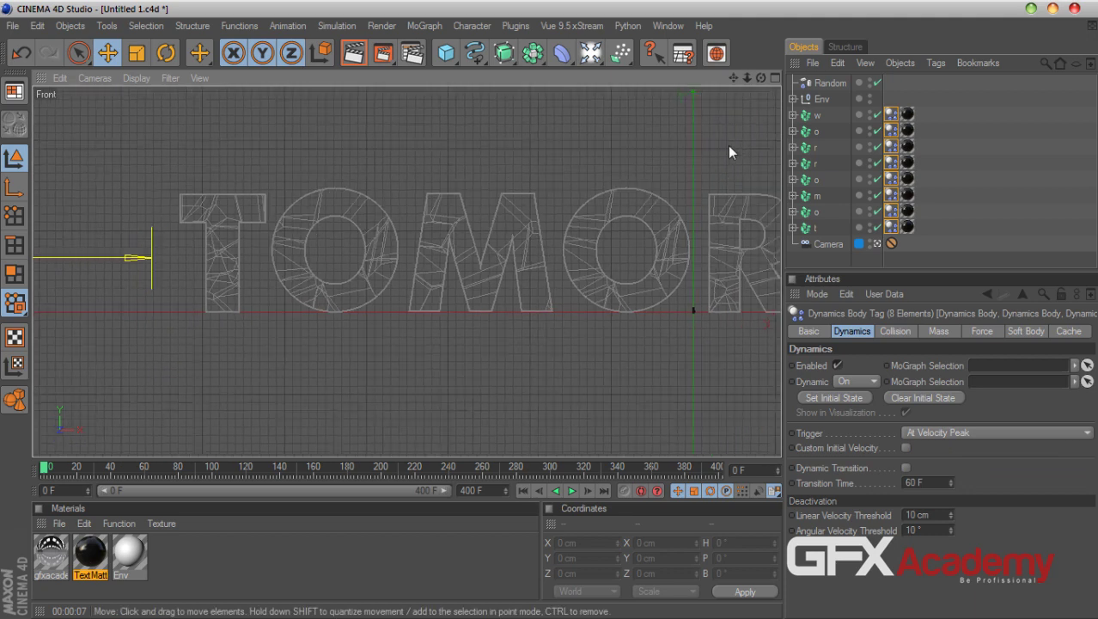
left_click_drag(733, 78, 651, 79)
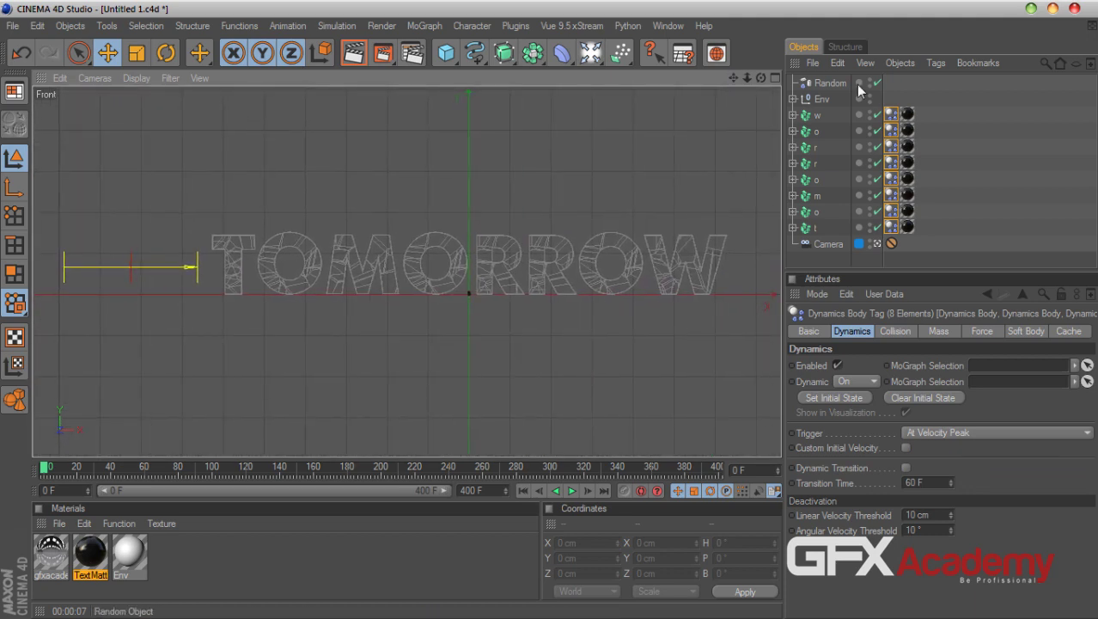
left_click(830, 82)
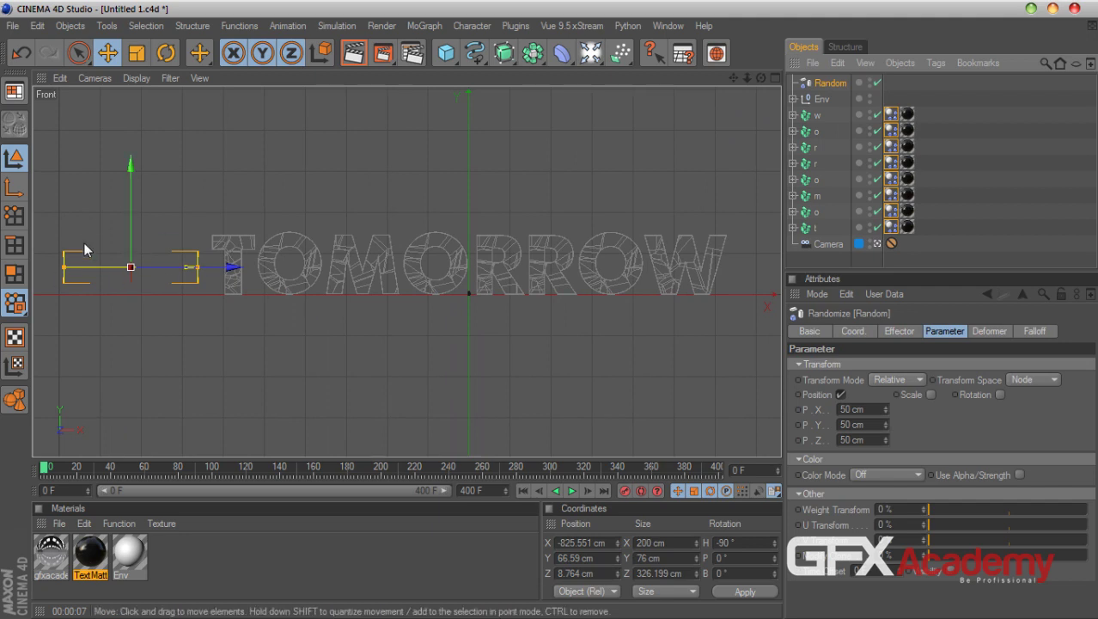
left_click_drag(190, 279, 139, 279)
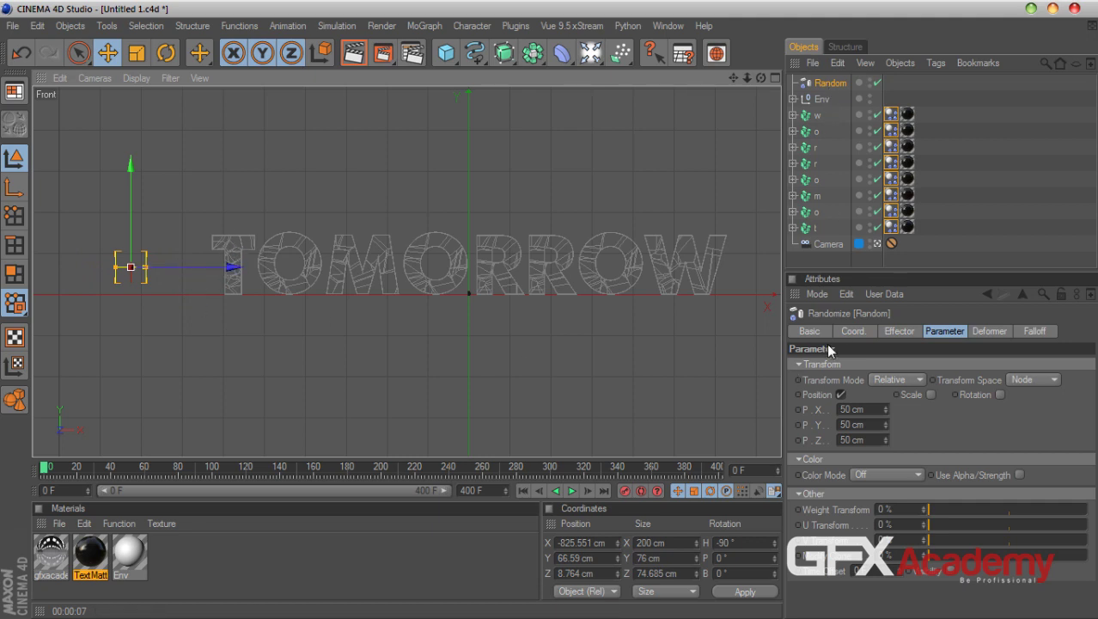
- Keyframe the Random effector's position at frame 0 and, moved over the T to about X -552 cm, at frame 59
left_click(853, 331)
left_click(796, 395, "ctrl")
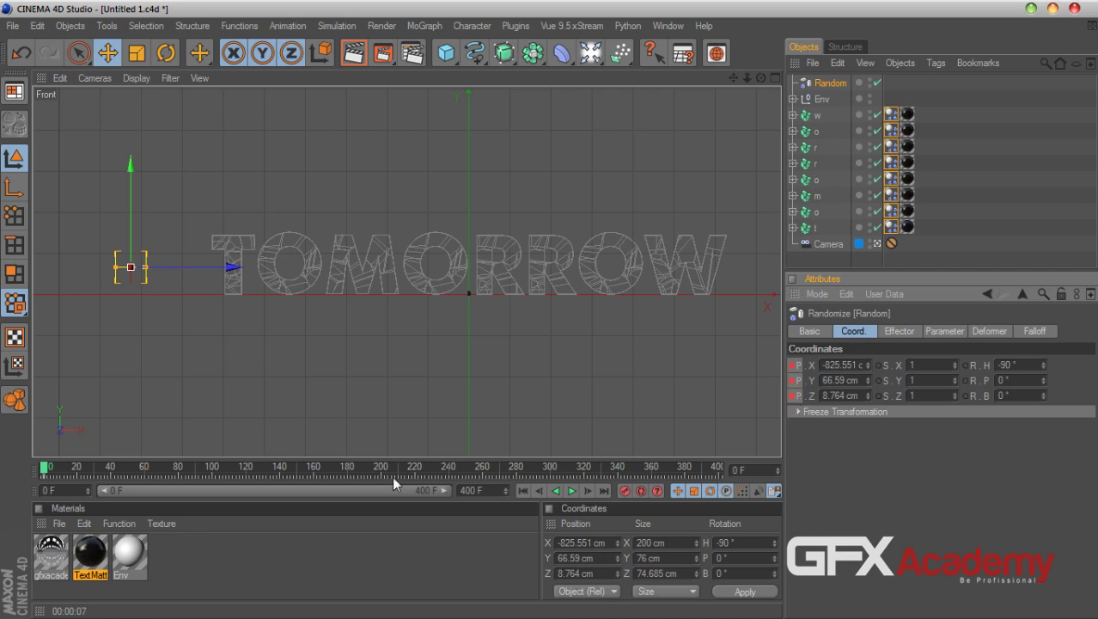
left_click(143, 473)
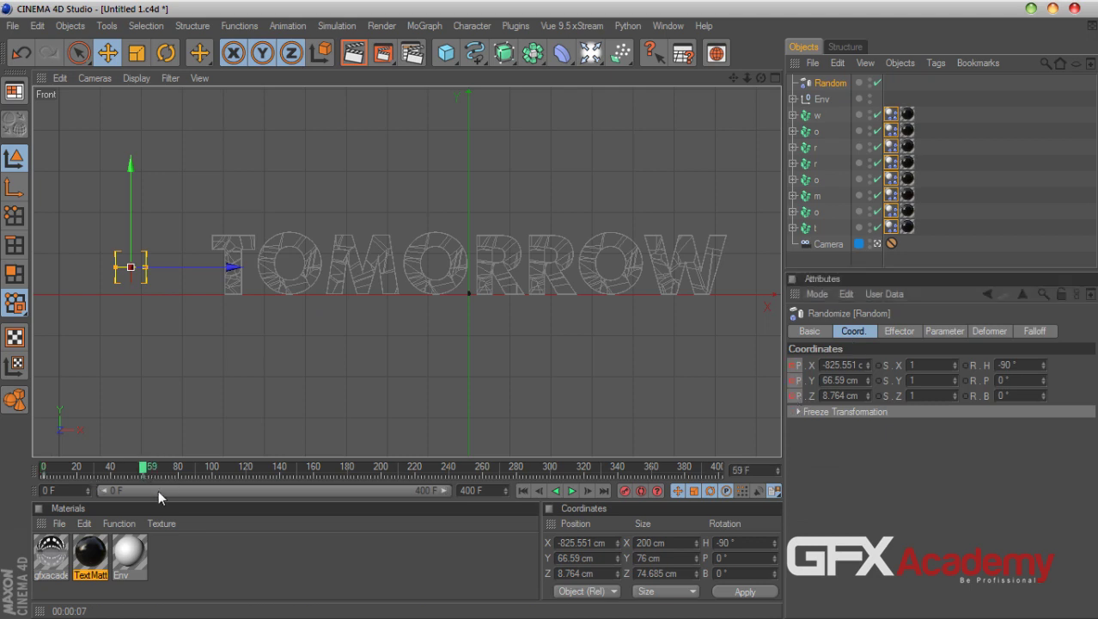
left_click_drag(214, 268, 287, 268)
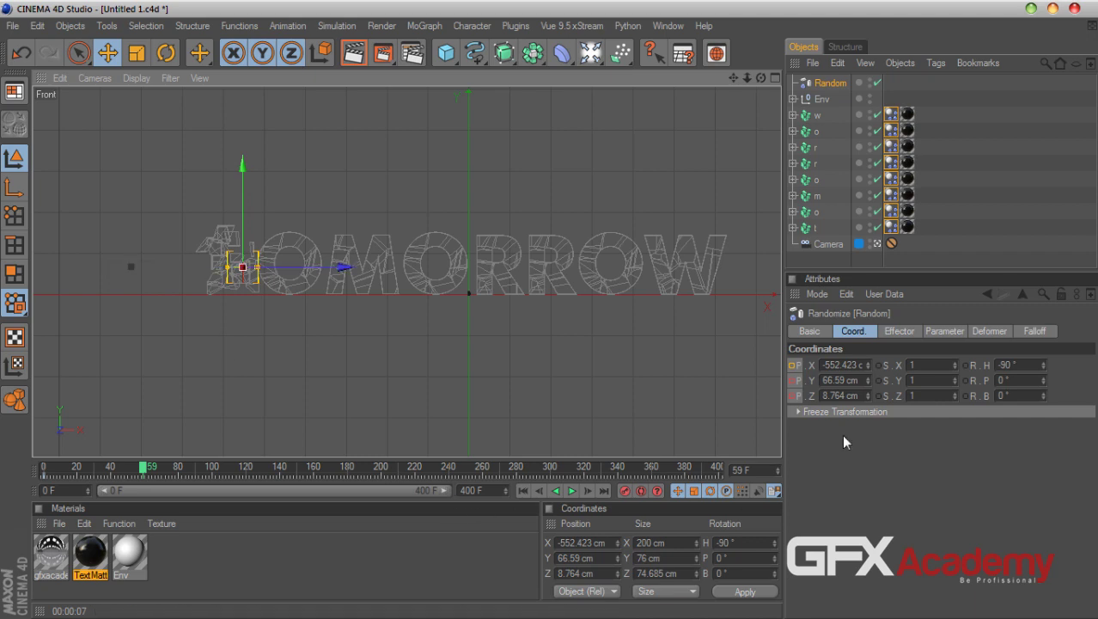
left_click(794, 396, "ctrl")
left_click(524, 490)
left_click(546, 415)
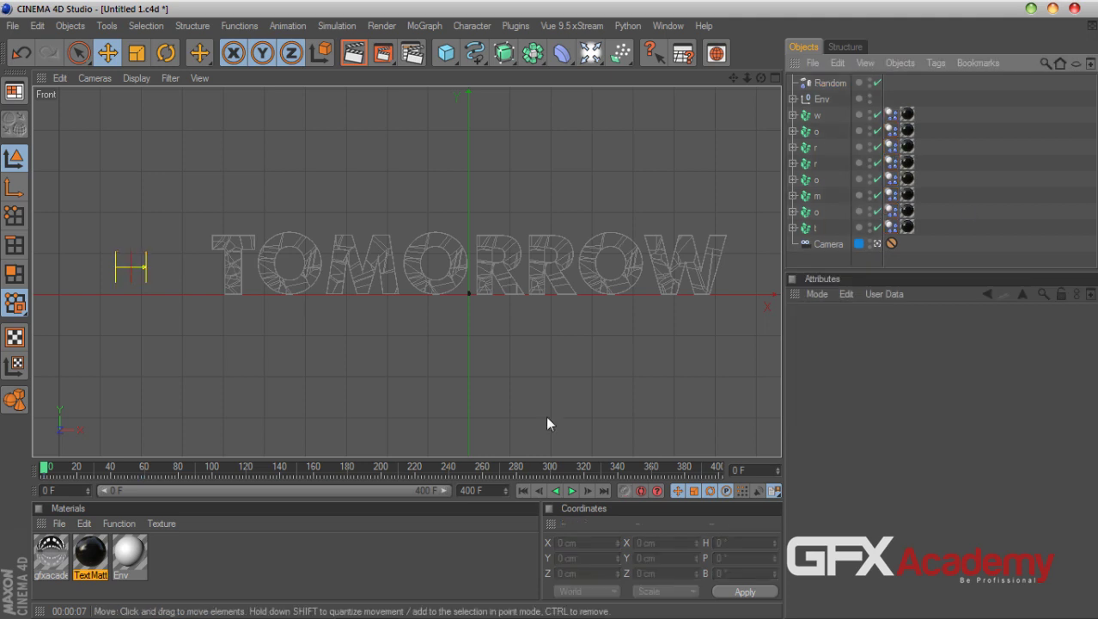
- Preview the simulation, try 0% for the Random effector's Falloff and play the simulation again
left_click(572, 491)
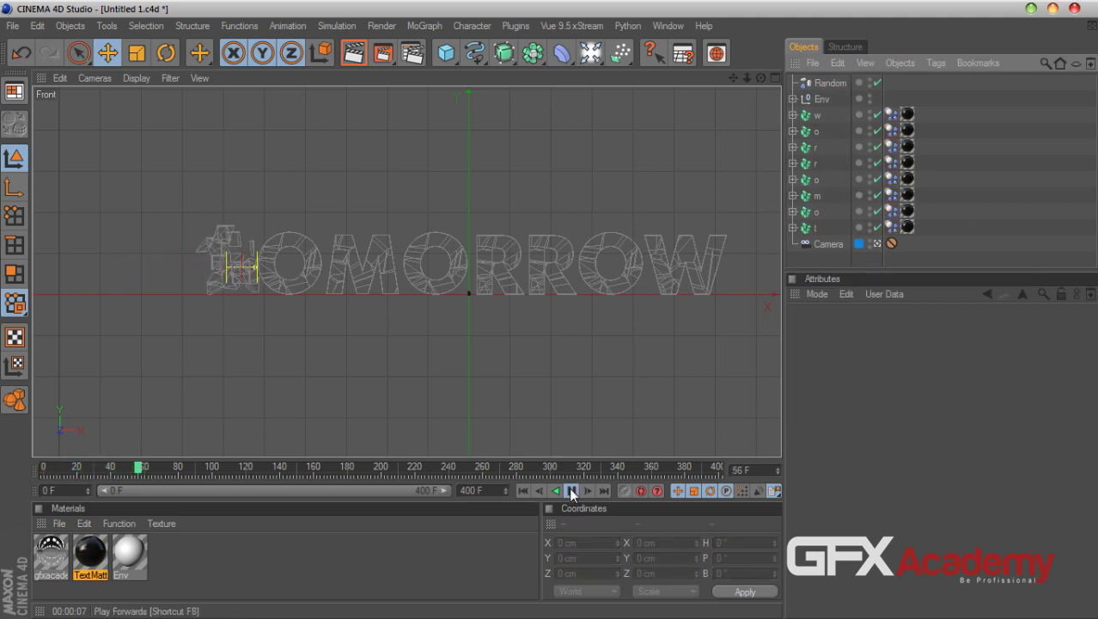
left_click(523, 490)
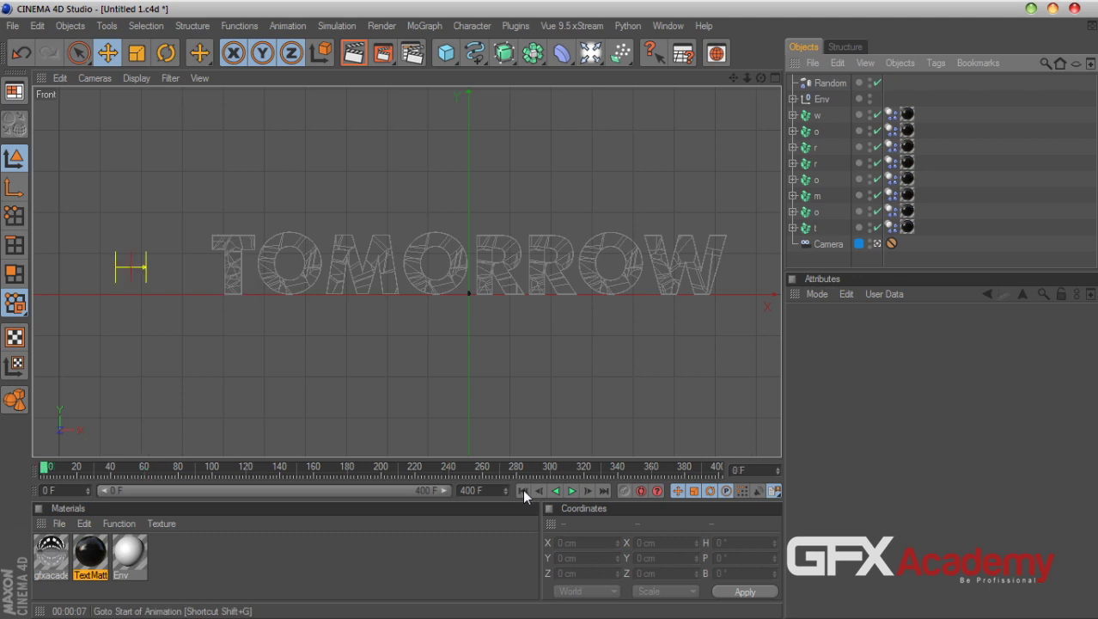
left_click(829, 83)
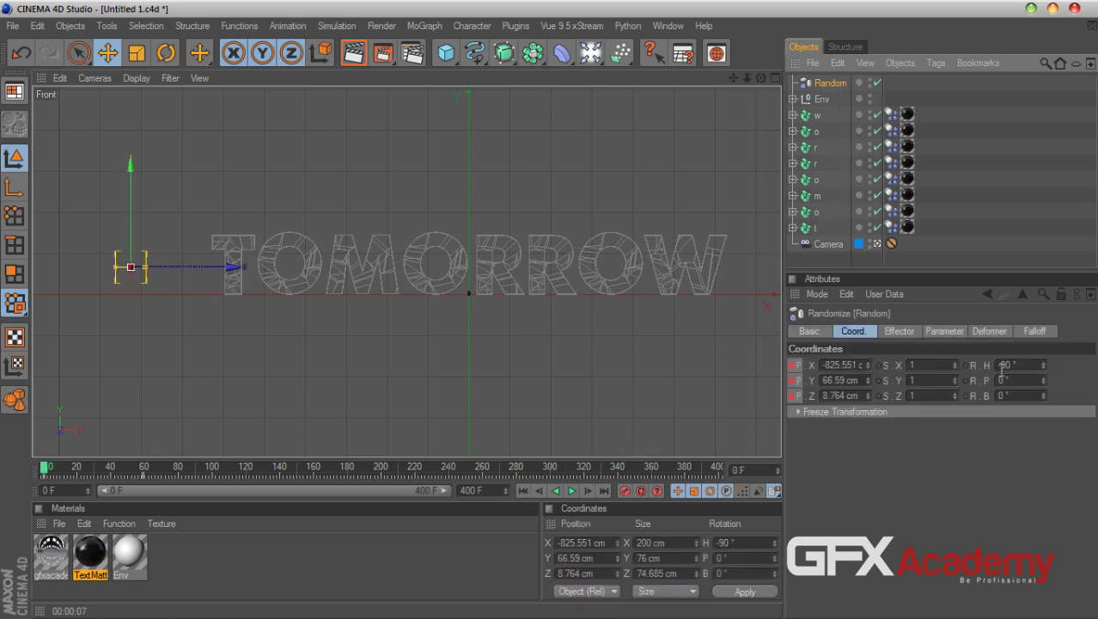
left_click(990, 331)
left_click(1023, 331)
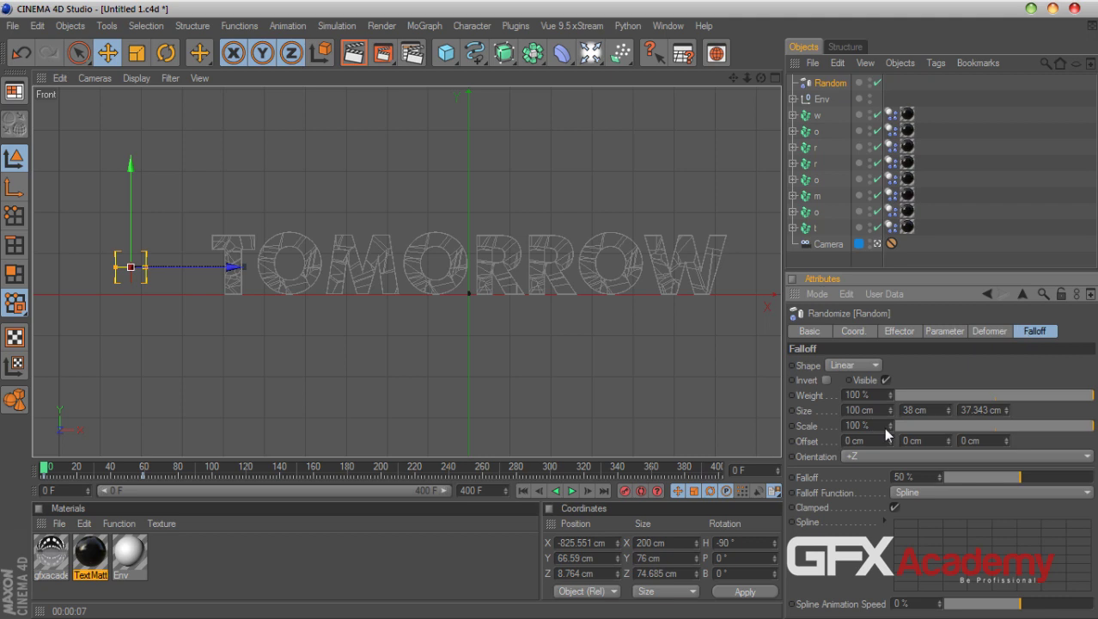
left_click_drag(1057, 428, 1097, 433)
left_click_drag(967, 480, 941, 482)
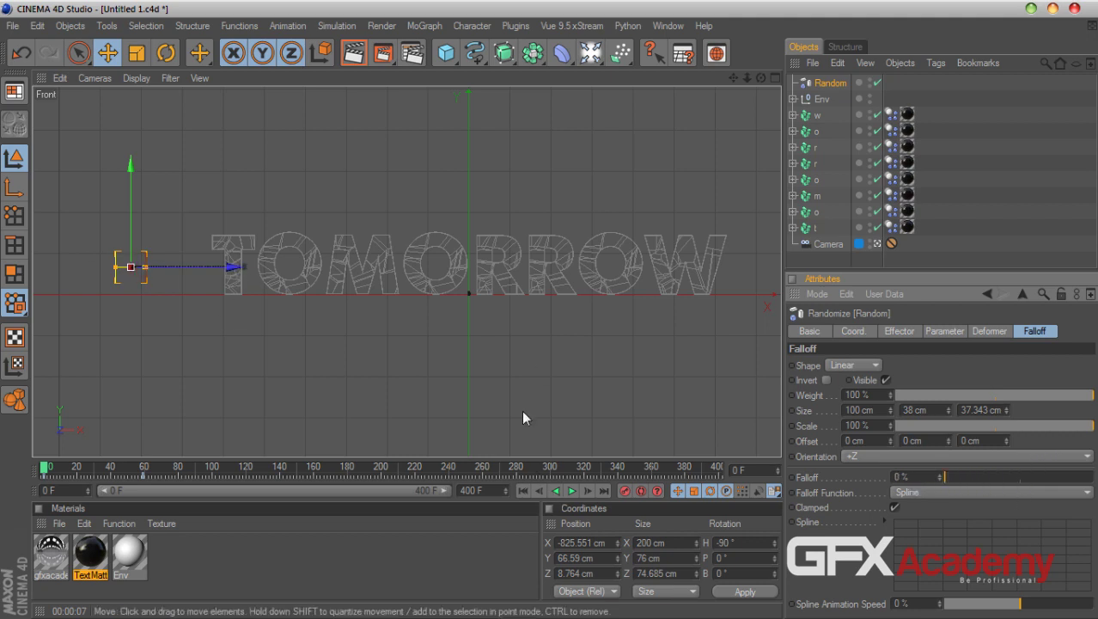
left_click(572, 490)
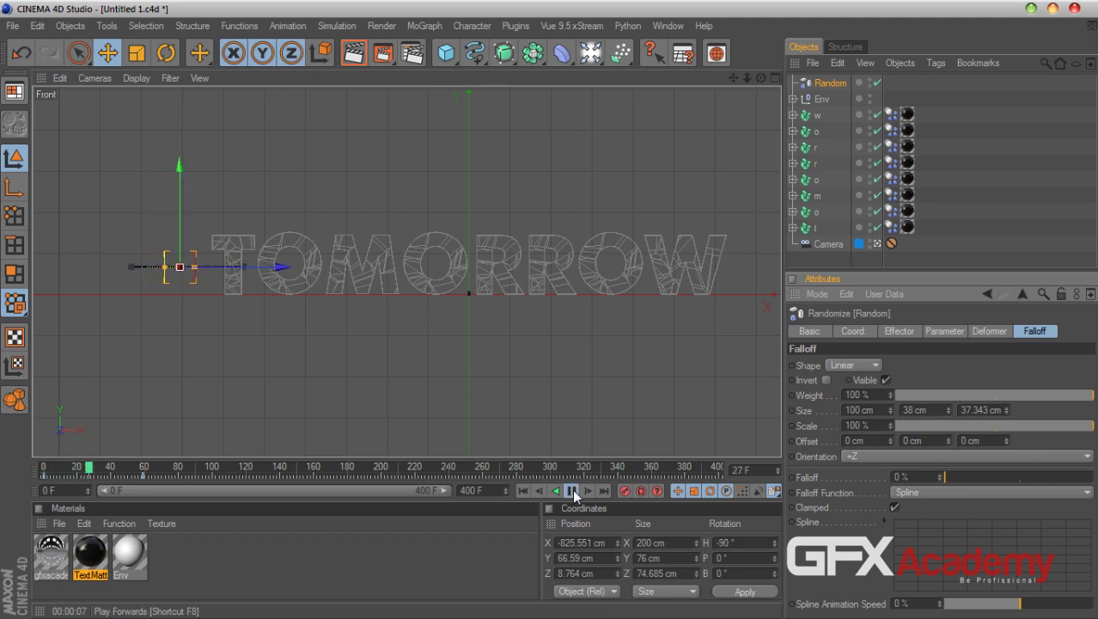
left_click(556, 490)
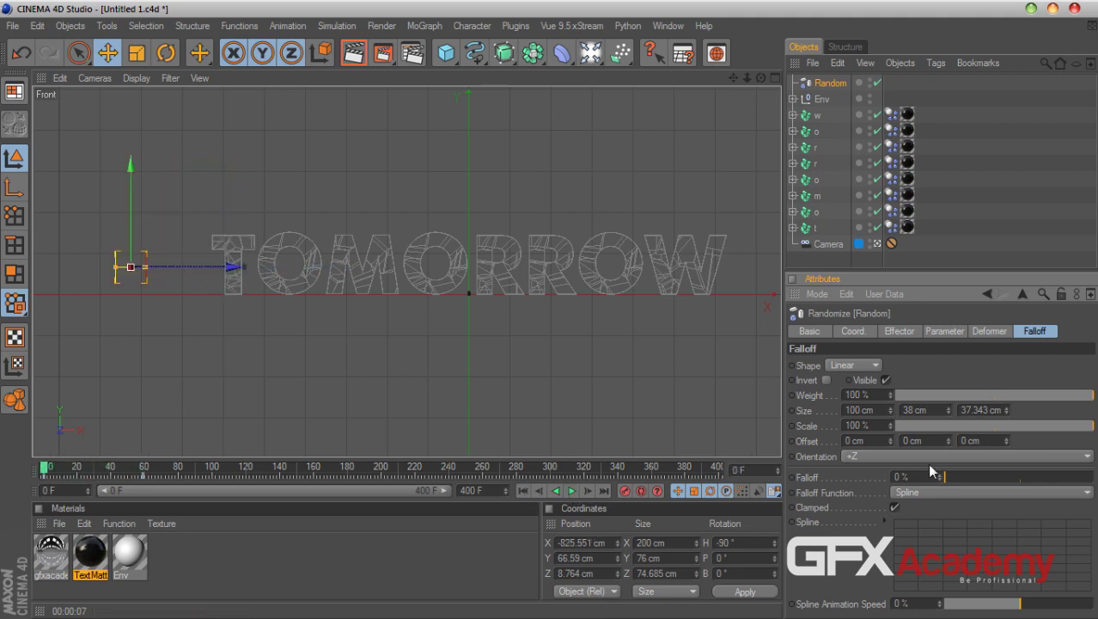
- Set the Random effector's Falloff to 100%, preview the simulation and return to frame 0
left_click_drag(957, 477, 1093, 478)
left_click(572, 490)
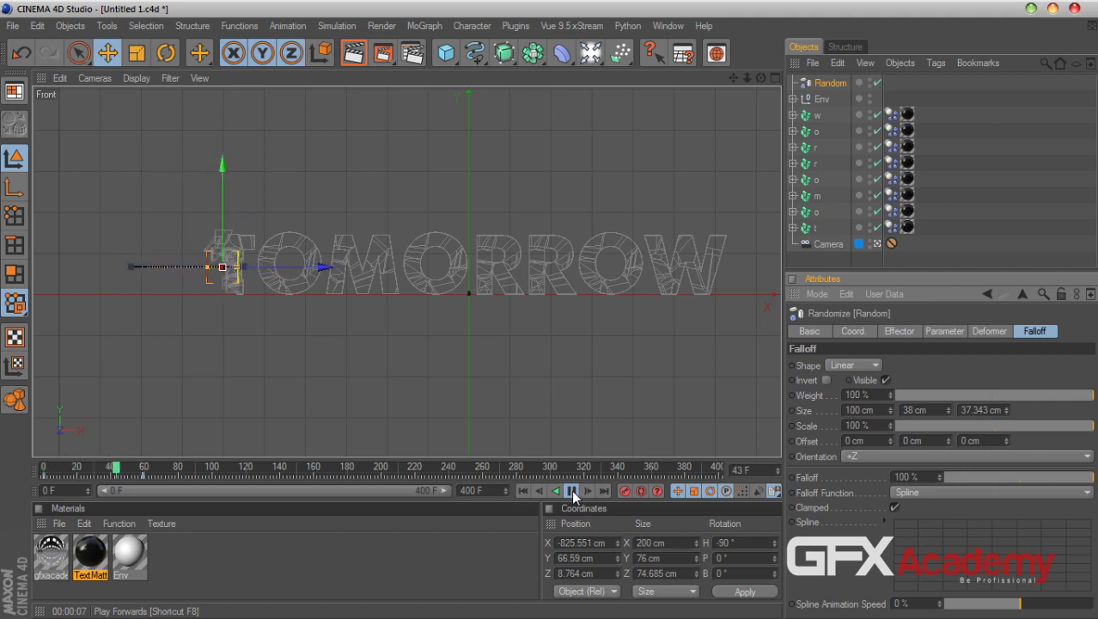
left_click(572, 490)
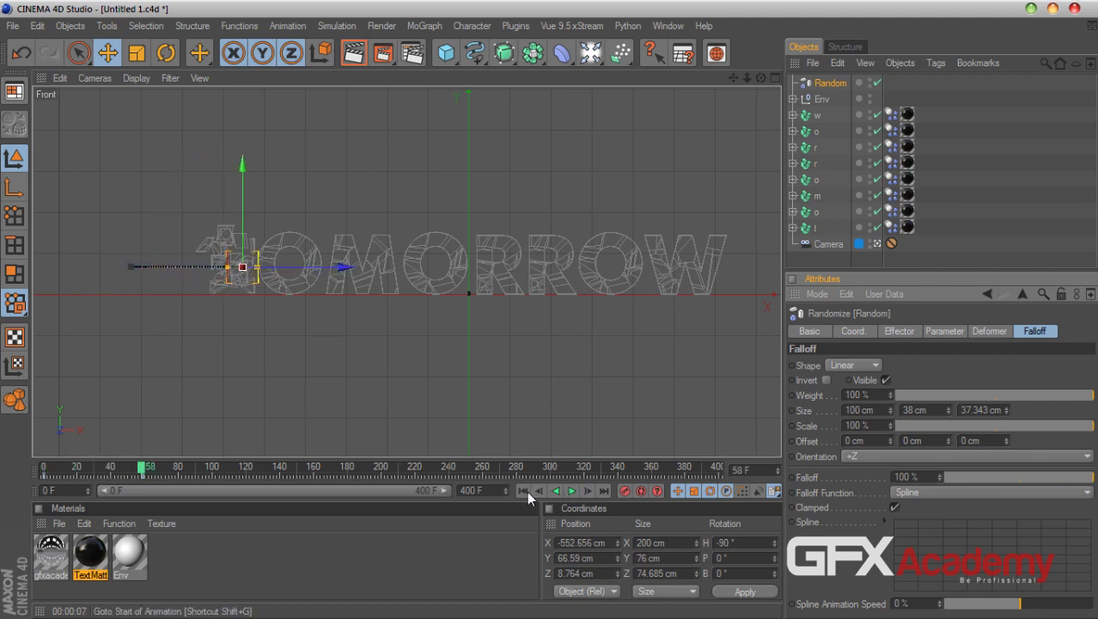
left_click(524, 491)
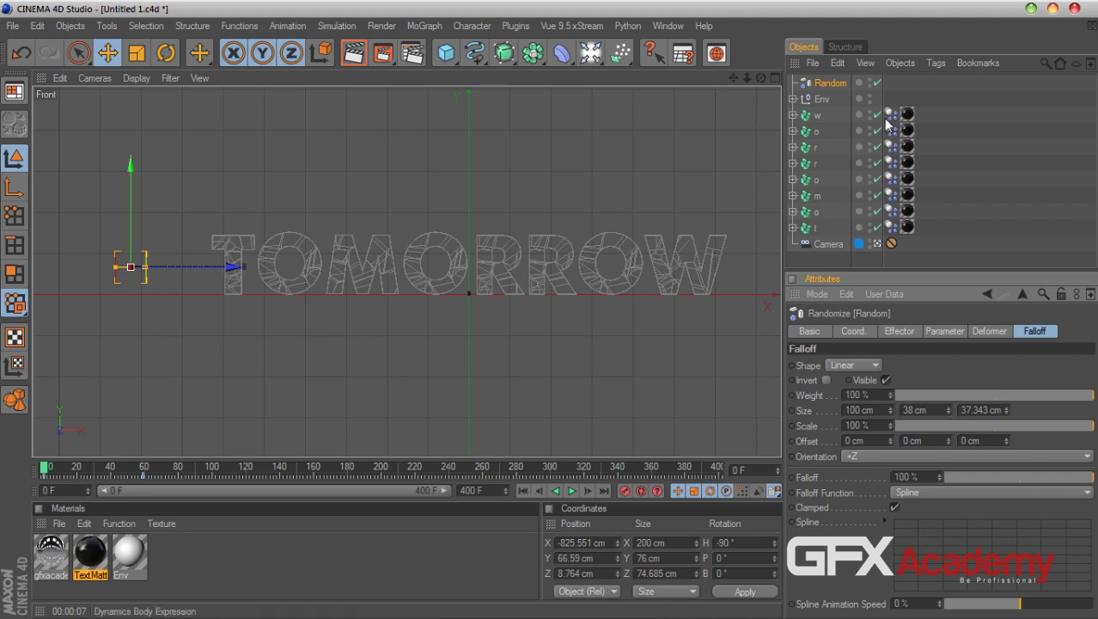
- Set the Trigger to On Collision in the Dynamics Body tags of all letters except the T, and preview the simulation
left_click(810, 229)
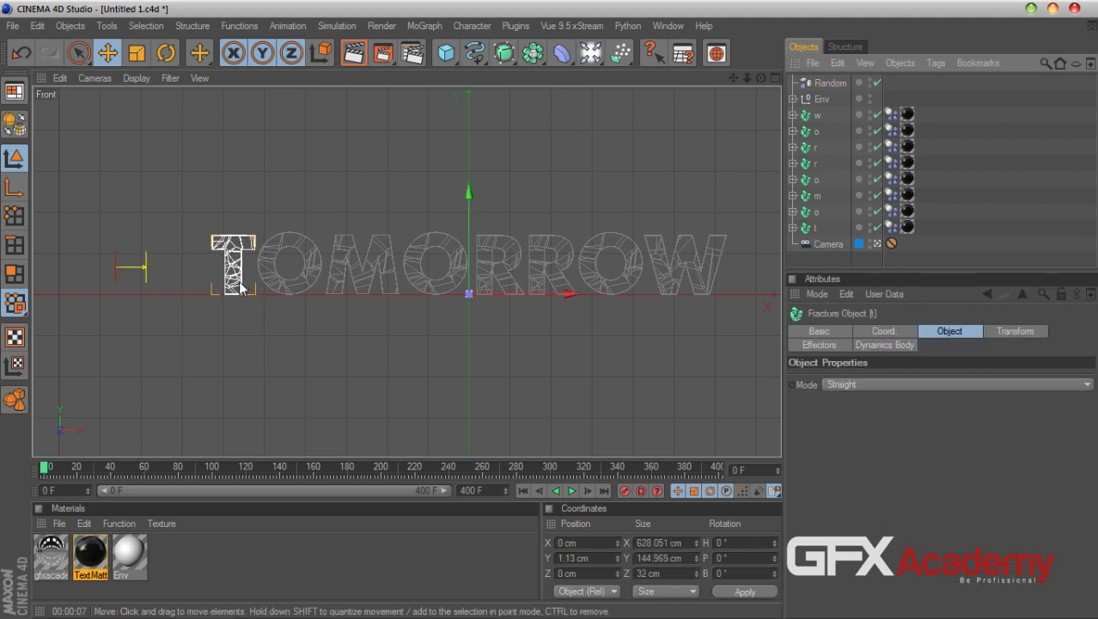
left_click(891, 212)
left_click(892, 115, "shift")
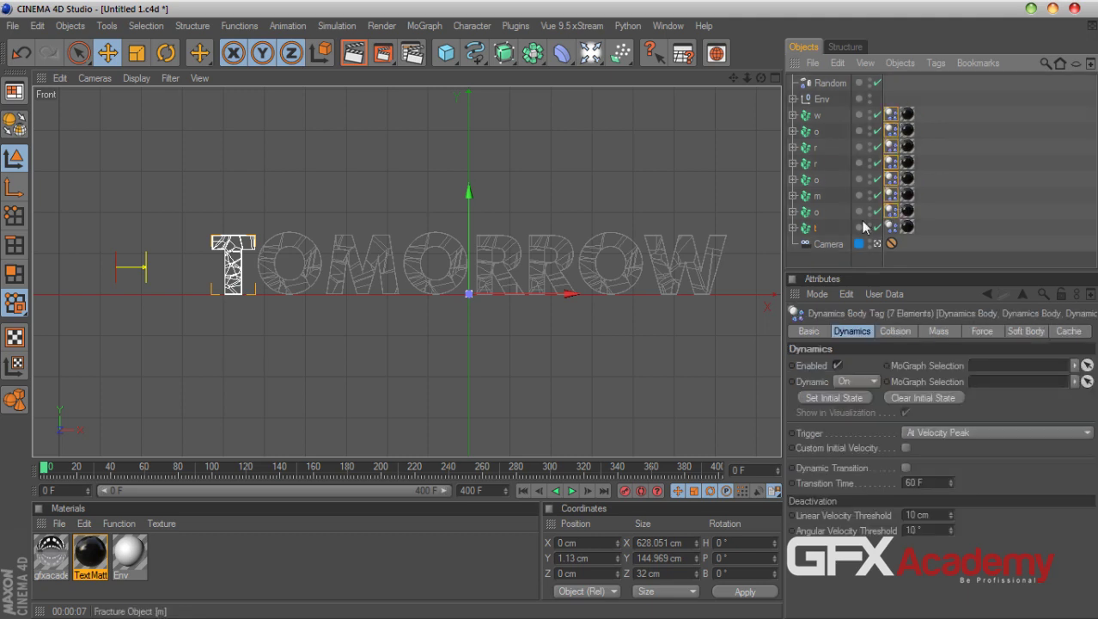
left_click(935, 434)
left_click(943, 479)
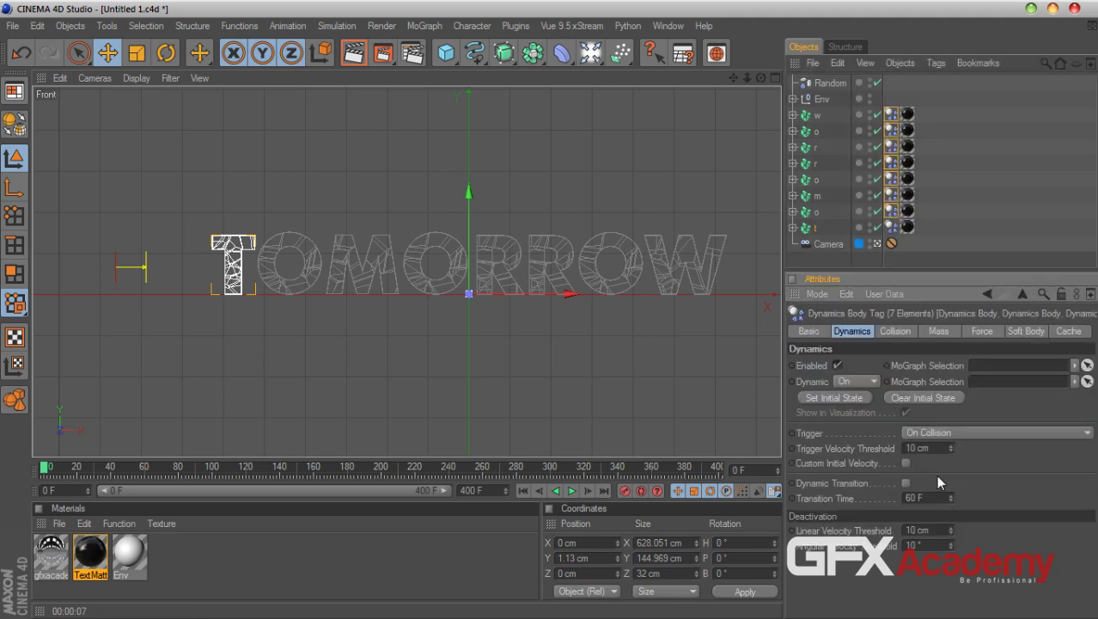
left_click(984, 228)
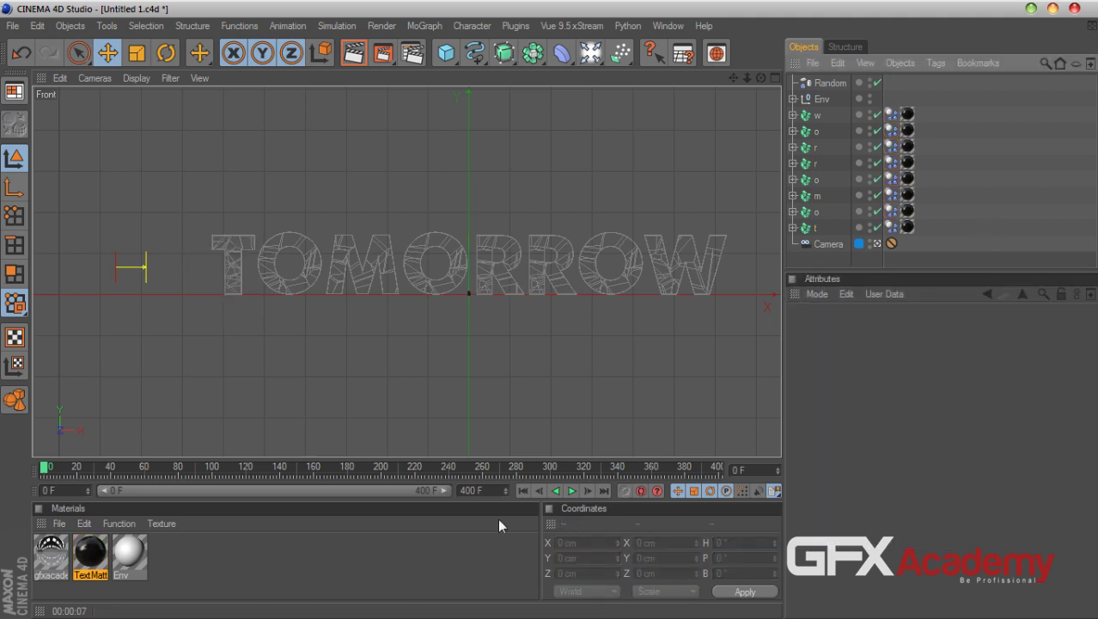
left_click(573, 490)
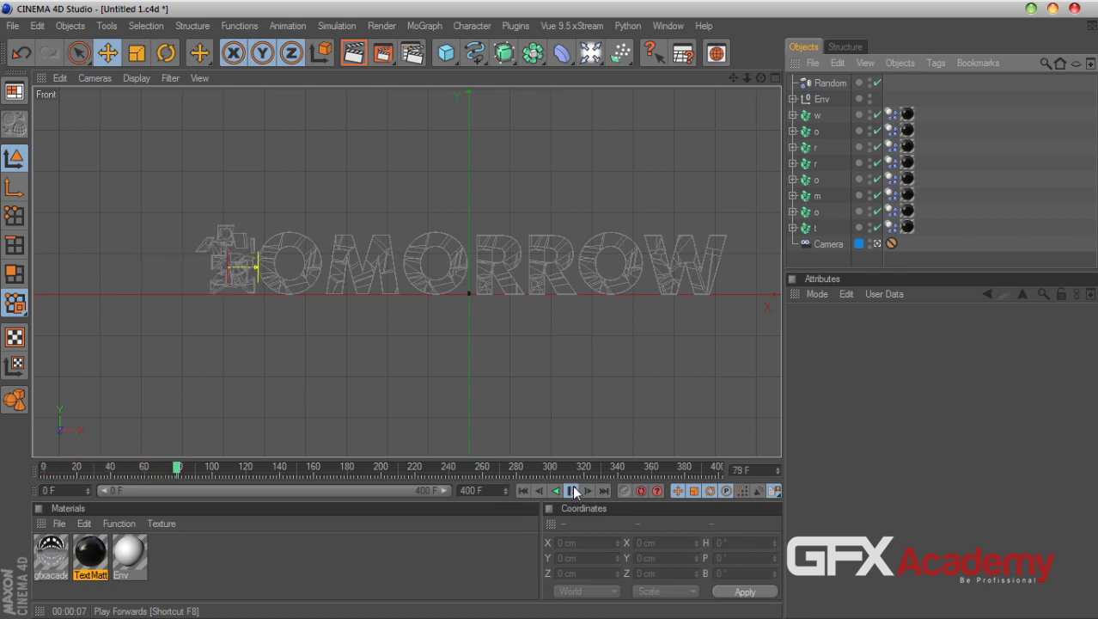
left_click(572, 490)
left_click(522, 489)
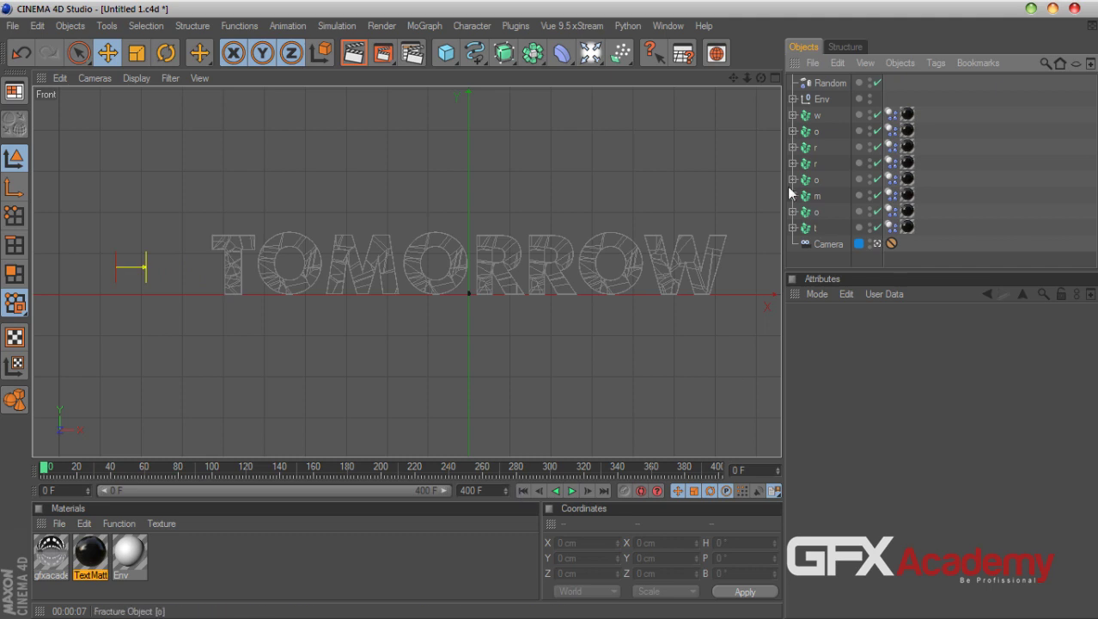
- Set the Random effector's Z position parameter to 140 cm and preview the simulation
left_click(828, 84)
left_click(900, 331)
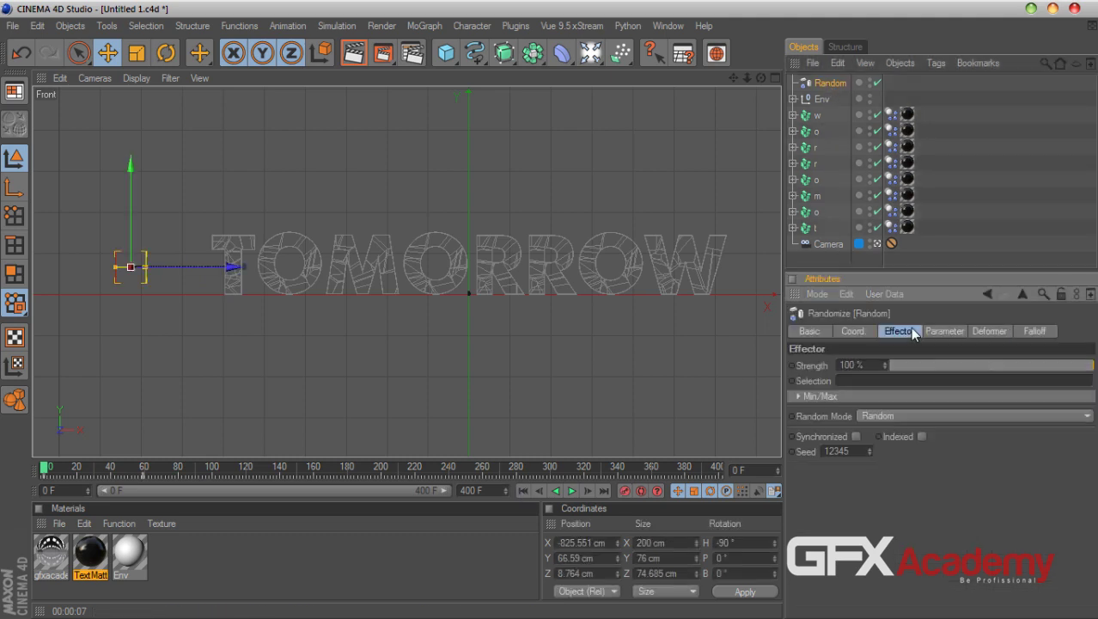
left_click(944, 332)
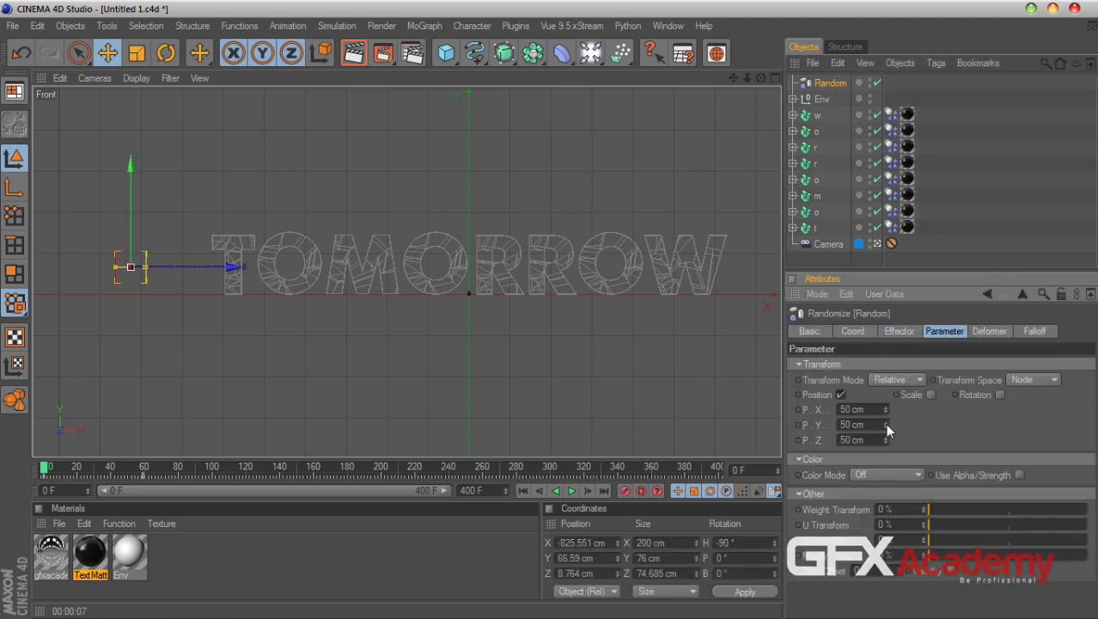
left_click_drag(887, 440, 886, 395)
left_click_drag(887, 439, 886, 412)
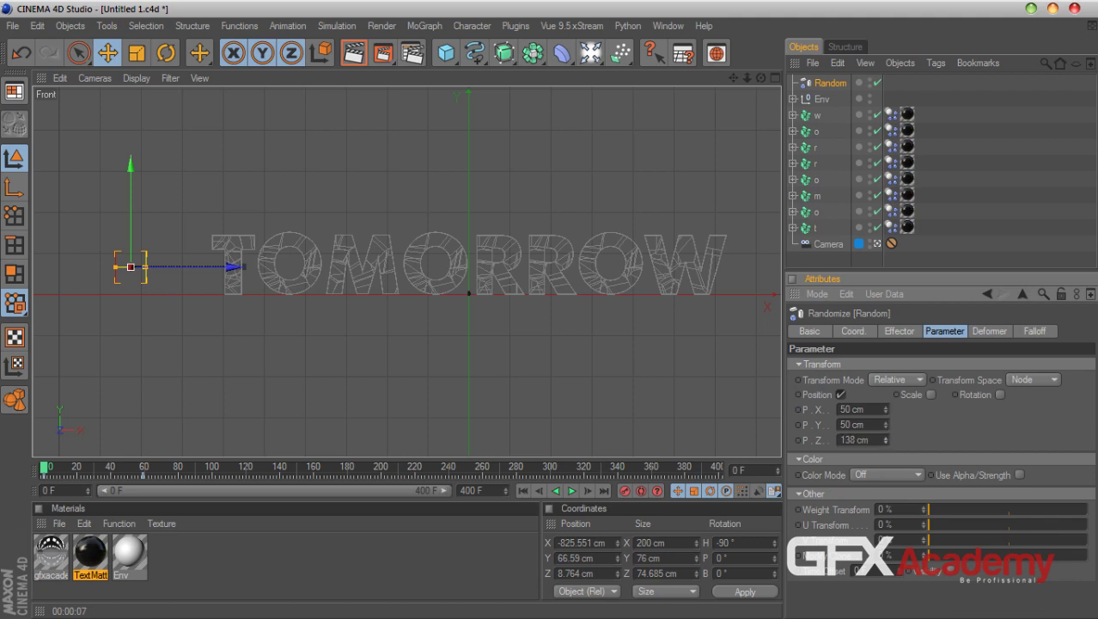
left_click(572, 489)
left_click(523, 491)
- Enable Rotation on the Random effector with H 85°, P 97° and B 354°, and preview the simulation
left_click(999, 394)
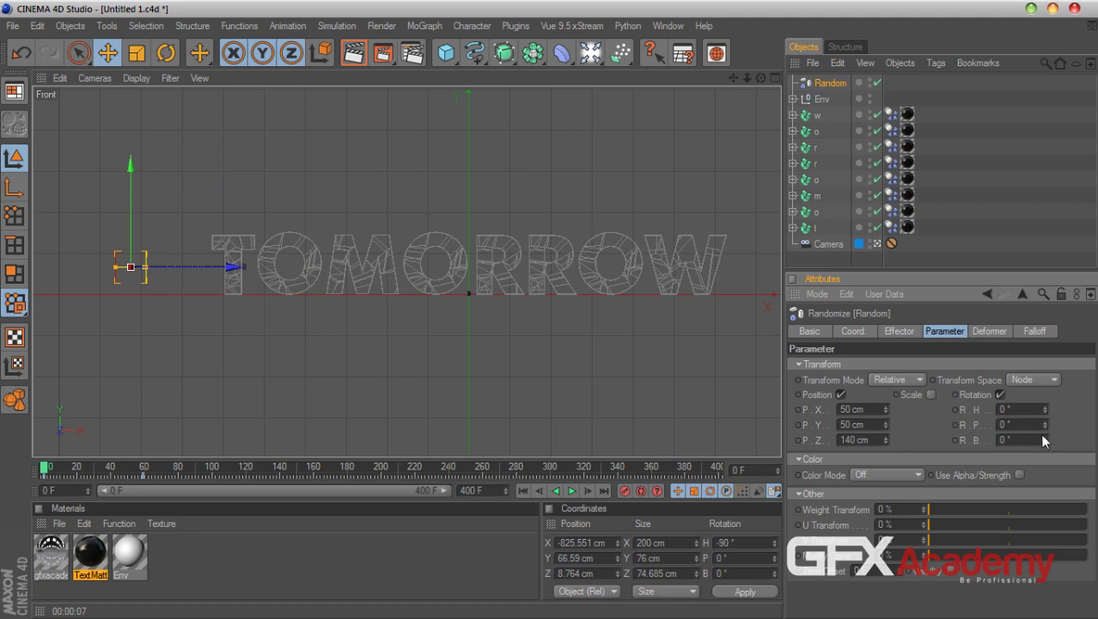
left_click_drag(1046, 409, 1007, 440)
left_click(573, 491)
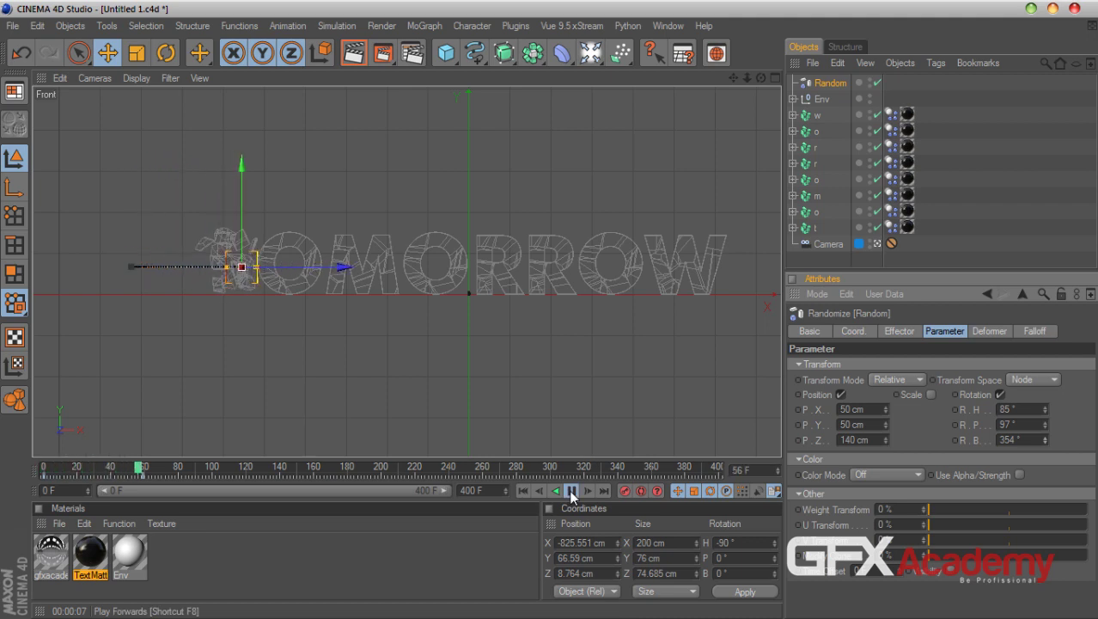
left_click(572, 491)
left_click(523, 491)
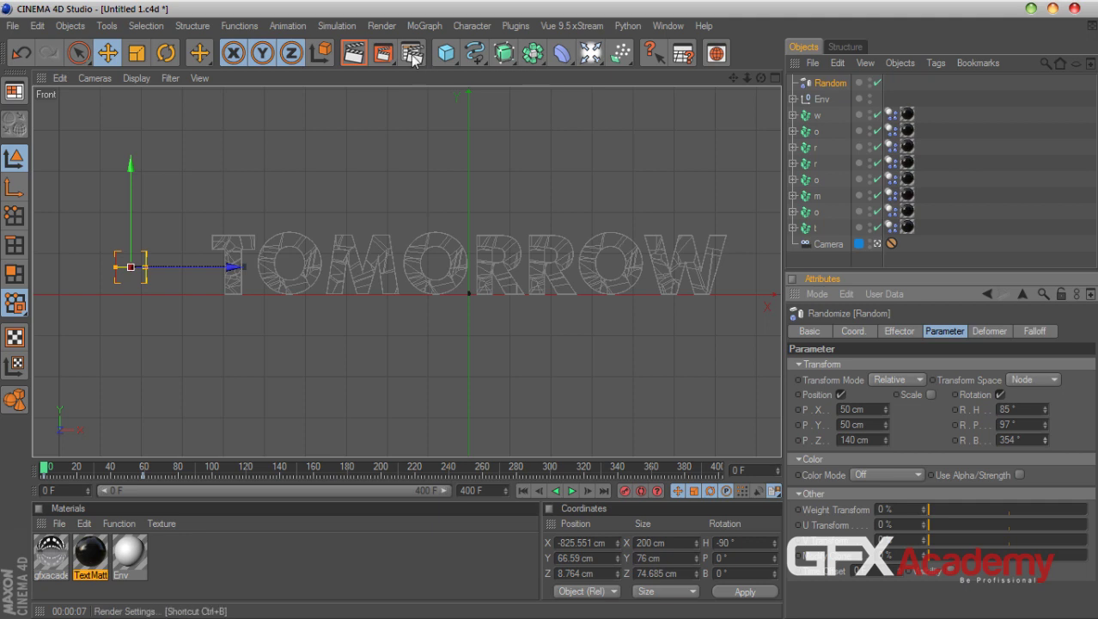
- Add a Wind object and rotate it to a heading of -90° so it faces along the text
left_click(623, 55)
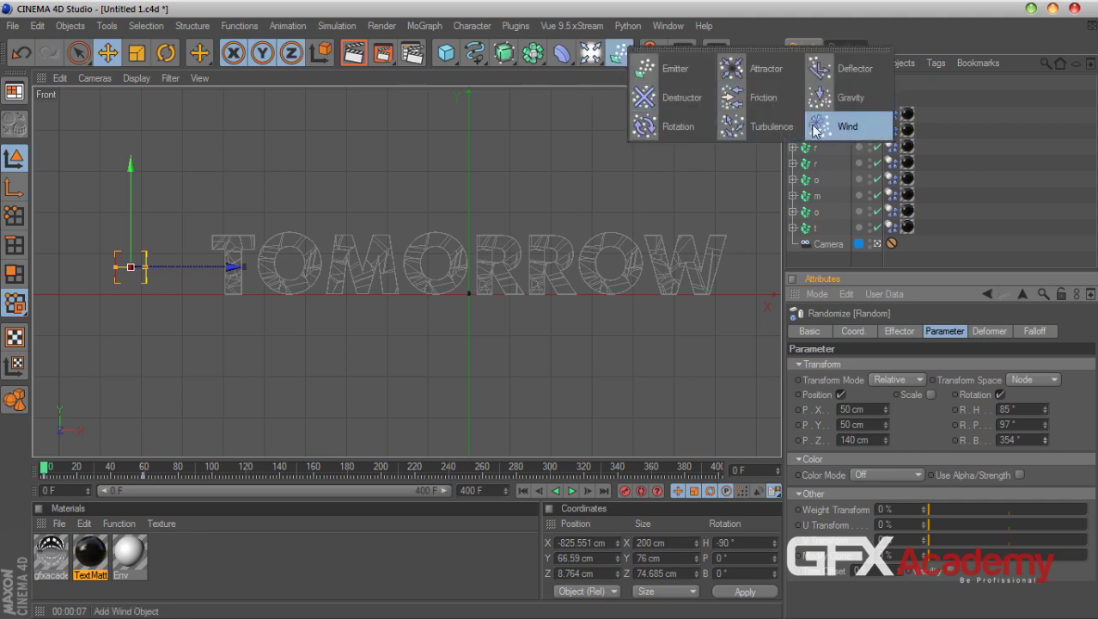
left_click(846, 125)
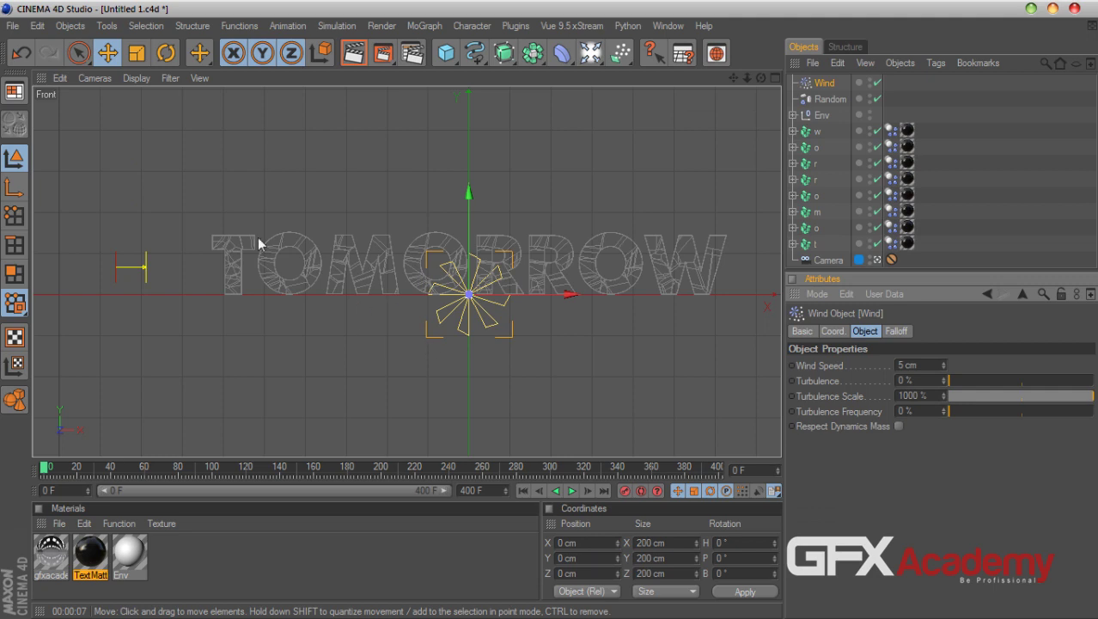
key("r")
left_click_drag(507, 298, 443, 295)
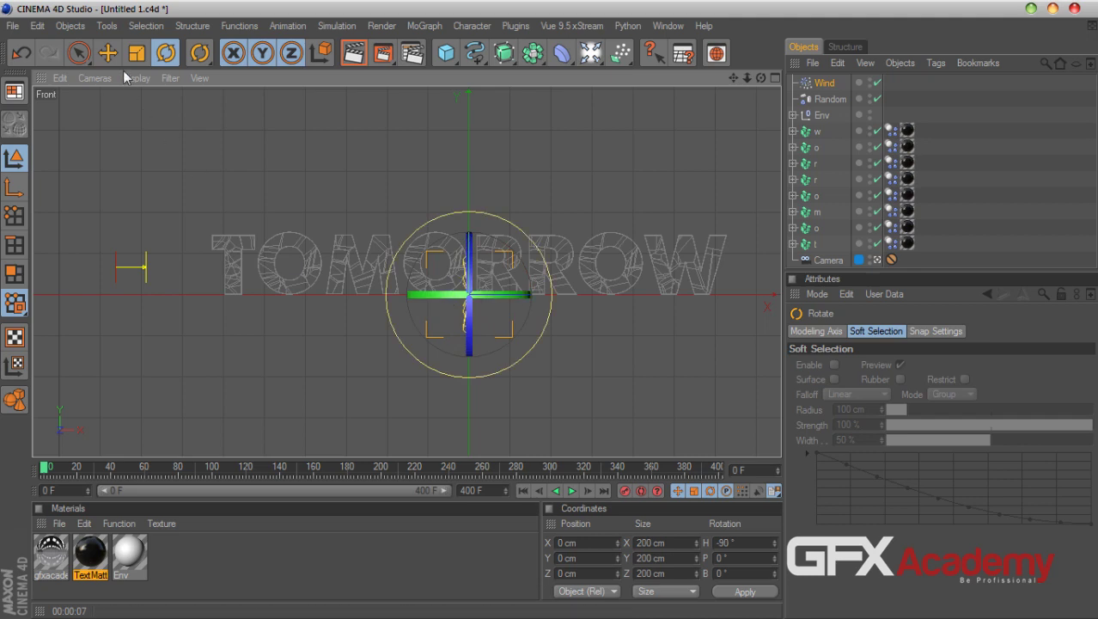
- Show axis bands in the viewport and move the Wind object in front of the T, to about X -837 cm, Y 14 cm
left_click(171, 78)
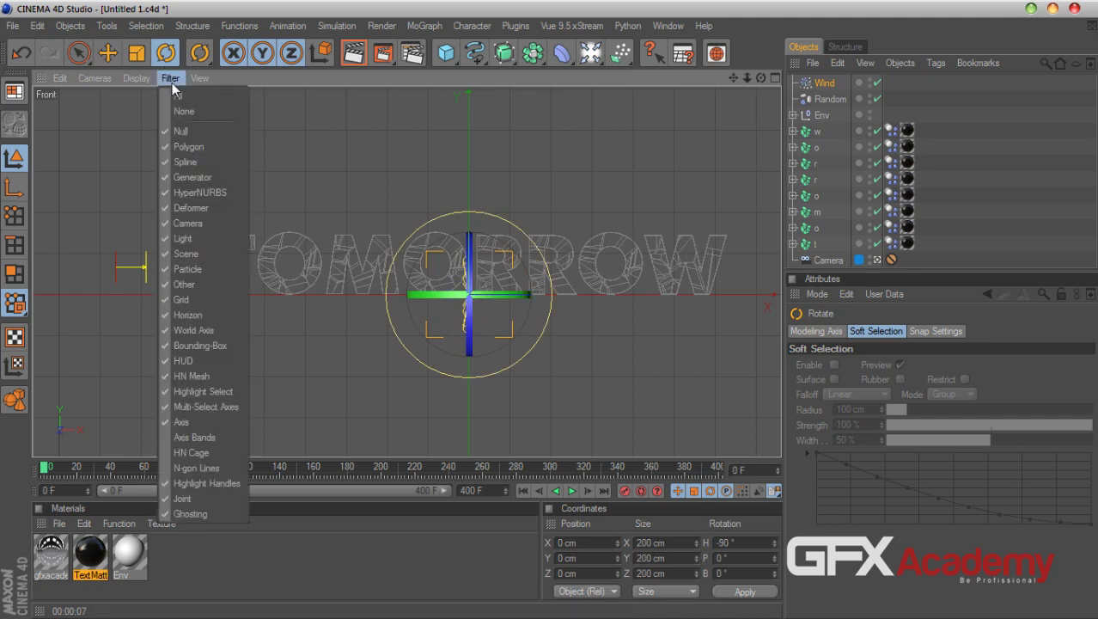
left_click(211, 437)
key("e")
left_click_drag(472, 311, 124, 289)
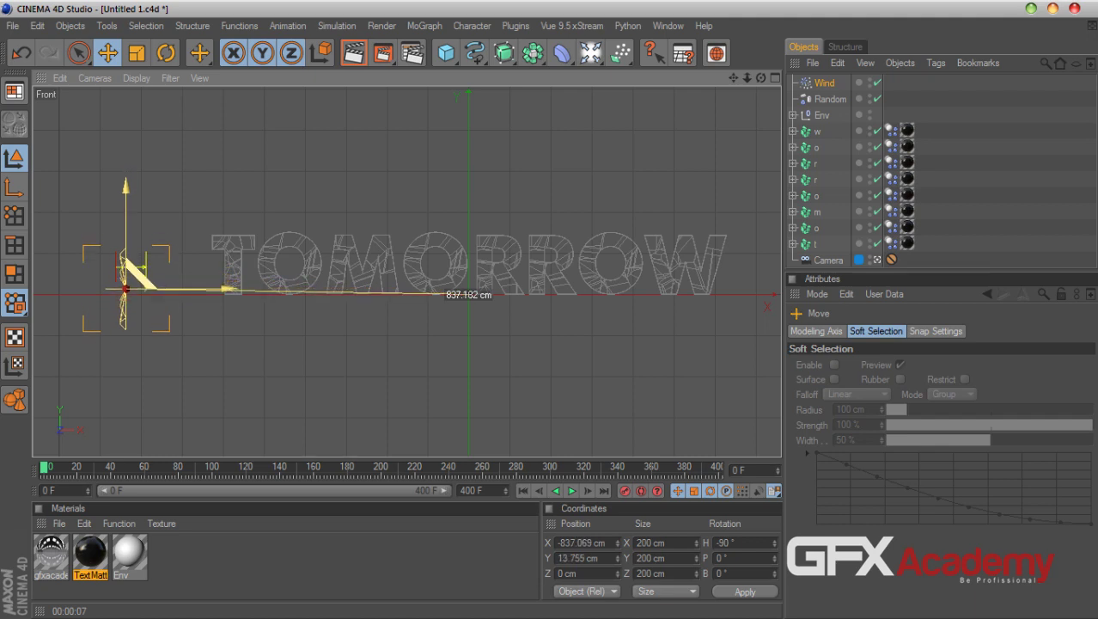
- Tilt the Wind object to a pitch of about 3.3° and deselect it
left_click(166, 53)
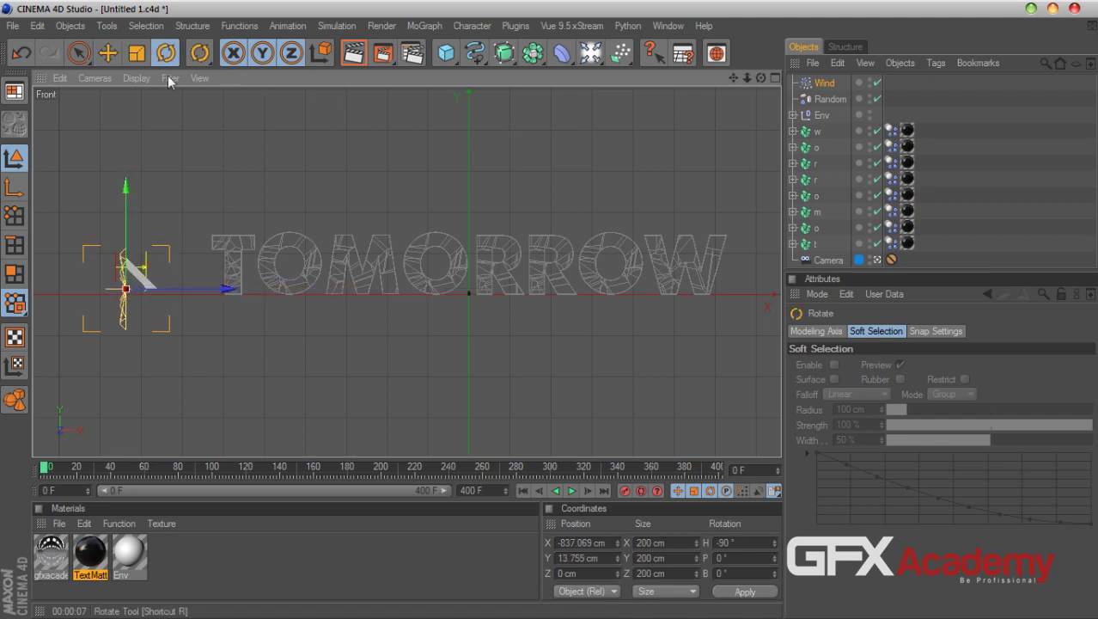
left_click_drag(164, 342, 172, 337)
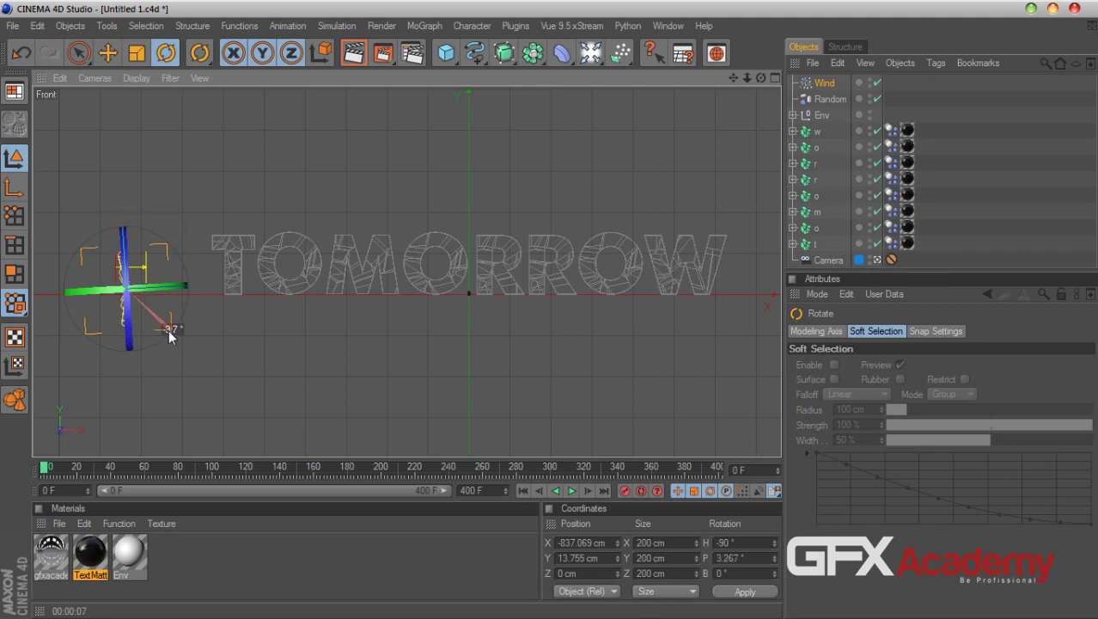
left_click(901, 265)
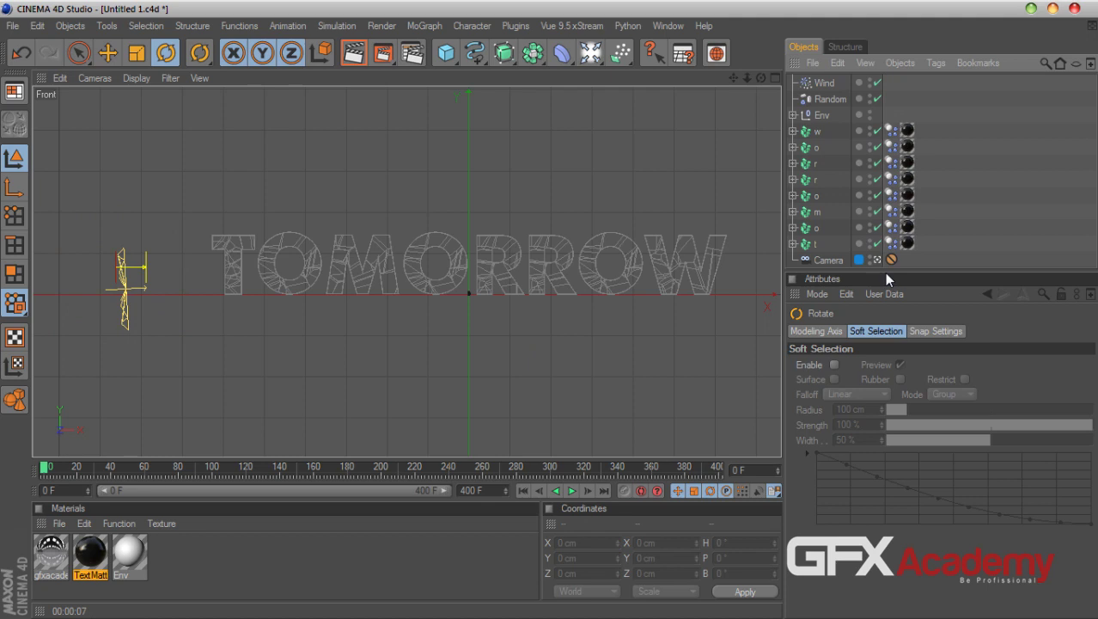
- Set the Wind object's speed to 20 cm, turbulence to about 29% and turbulence frequency to about 17%, and preview the simulation
left_click(825, 83)
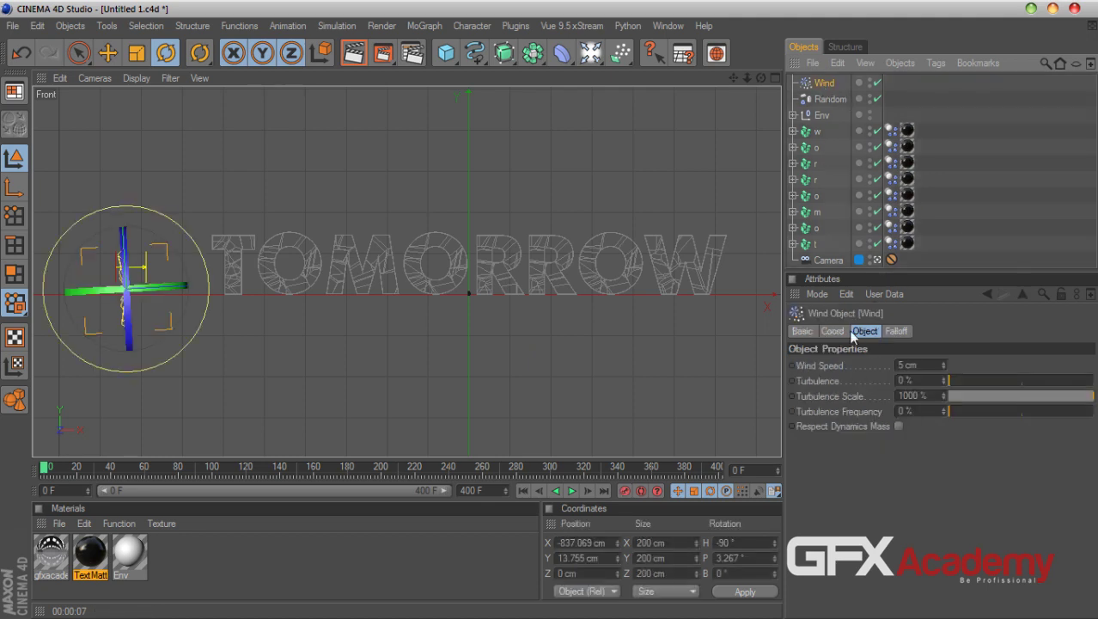
left_click(903, 365)
type("20")
key("Return")
left_click(982, 380)
left_click_drag(982, 380, 992, 358)
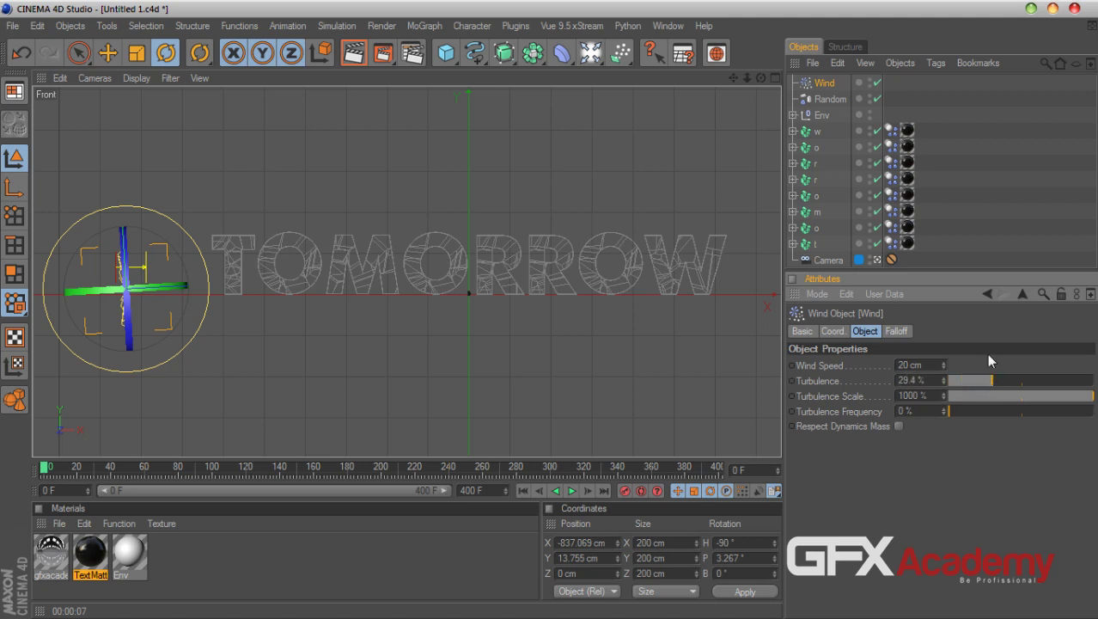
left_click_drag(950, 412, 973, 412)
left_click(840, 427)
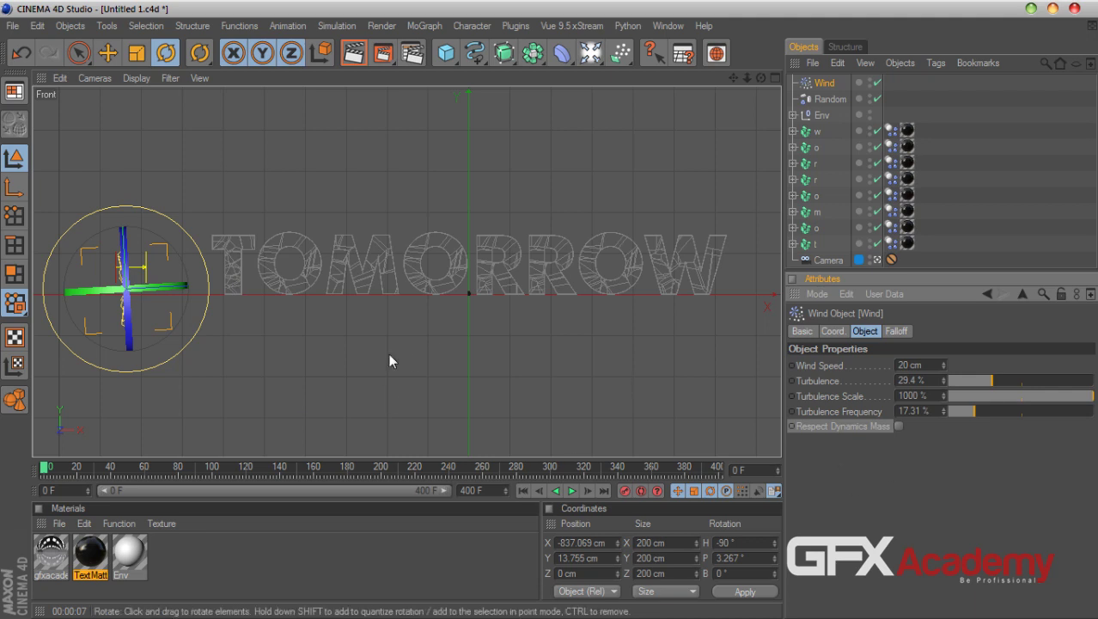
left_click(572, 491)
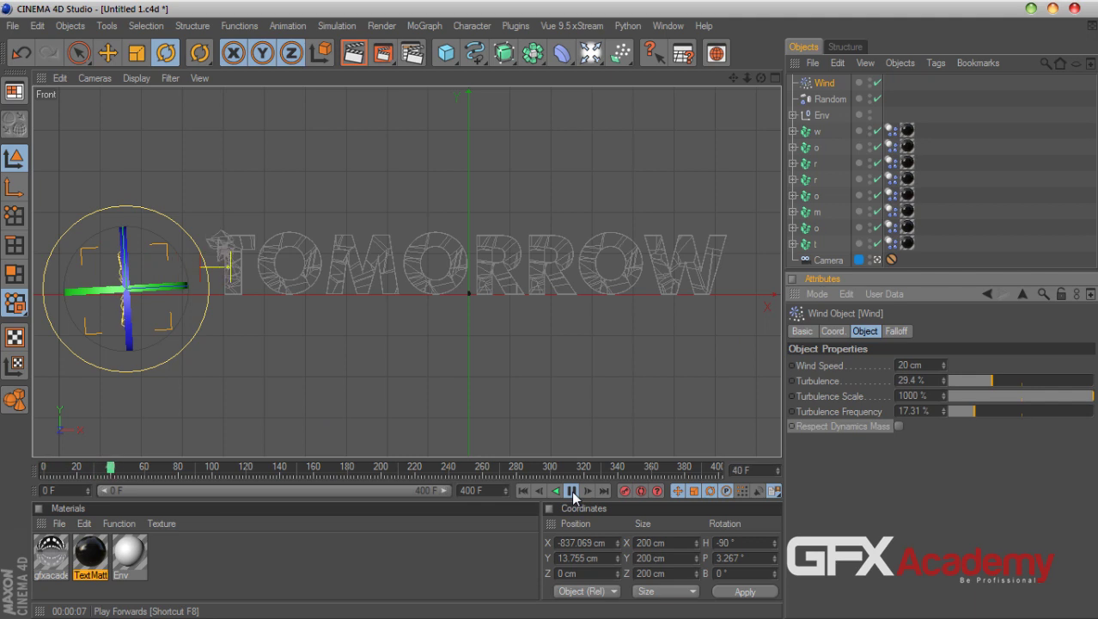
left_click(571, 491)
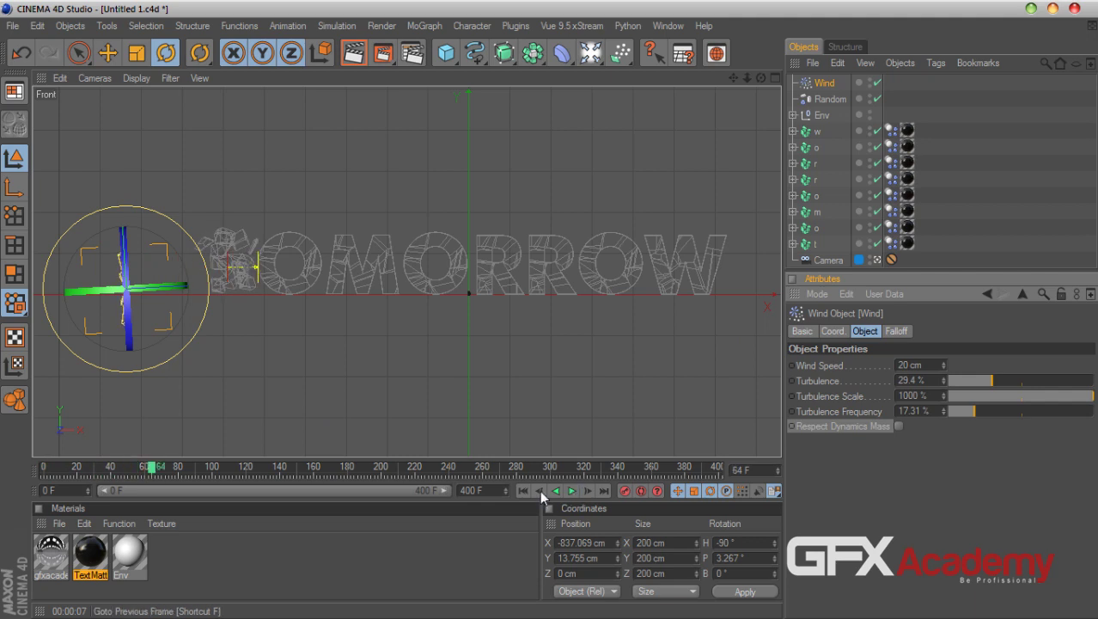
- Rewind to the start and add the Wind object to the force list of the letter t's dynamics body tag
left_click(522, 491)
left_click(892, 130)
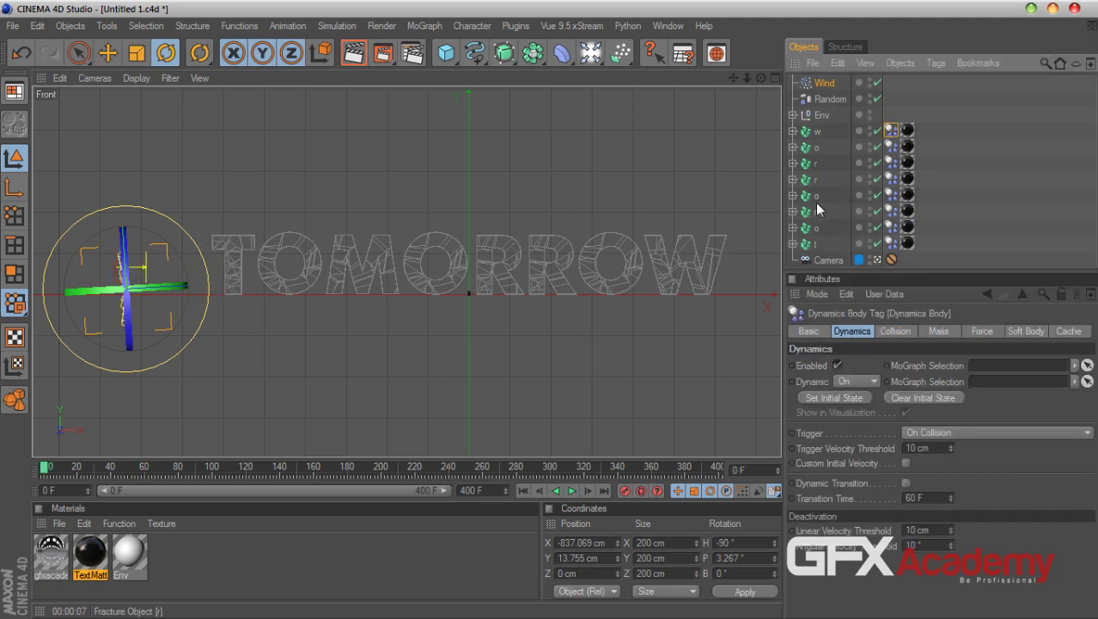
left_click(811, 245)
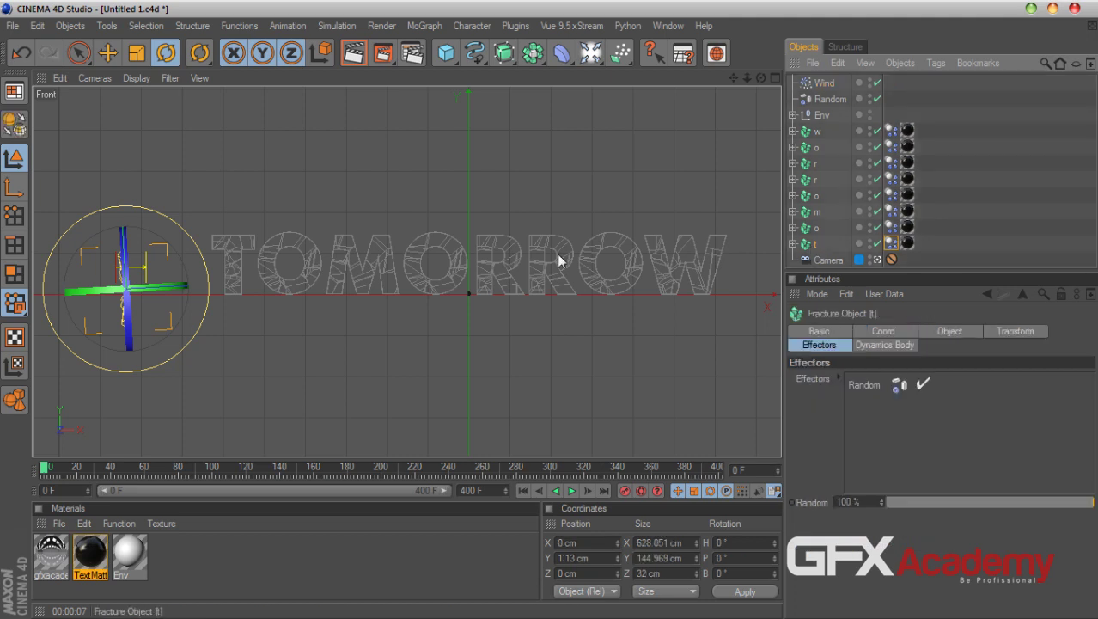
left_click(894, 243)
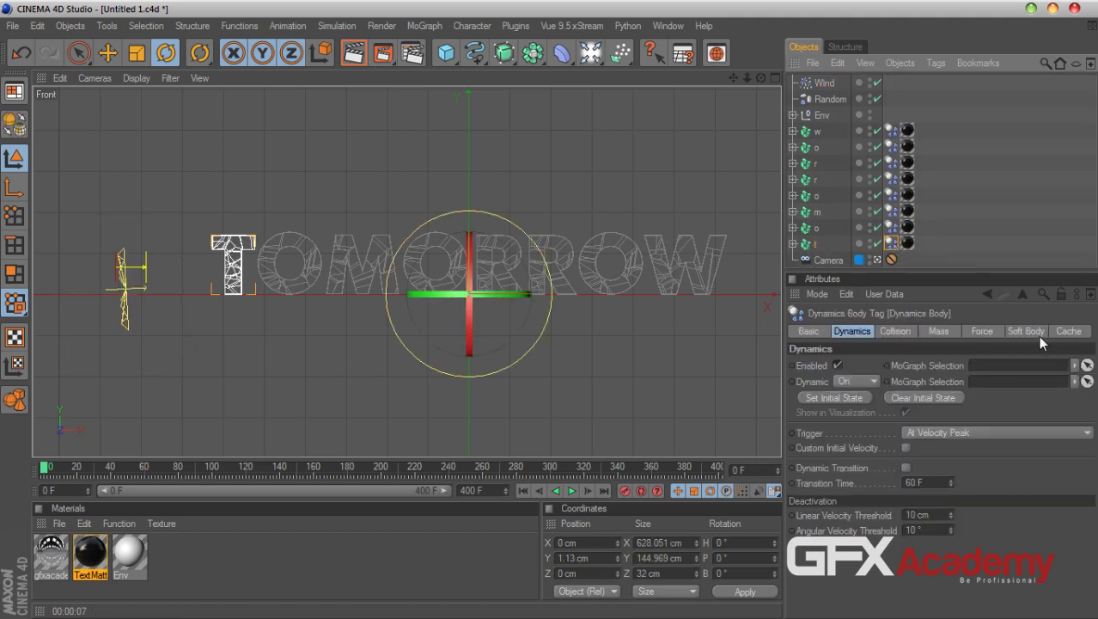
left_click(982, 331)
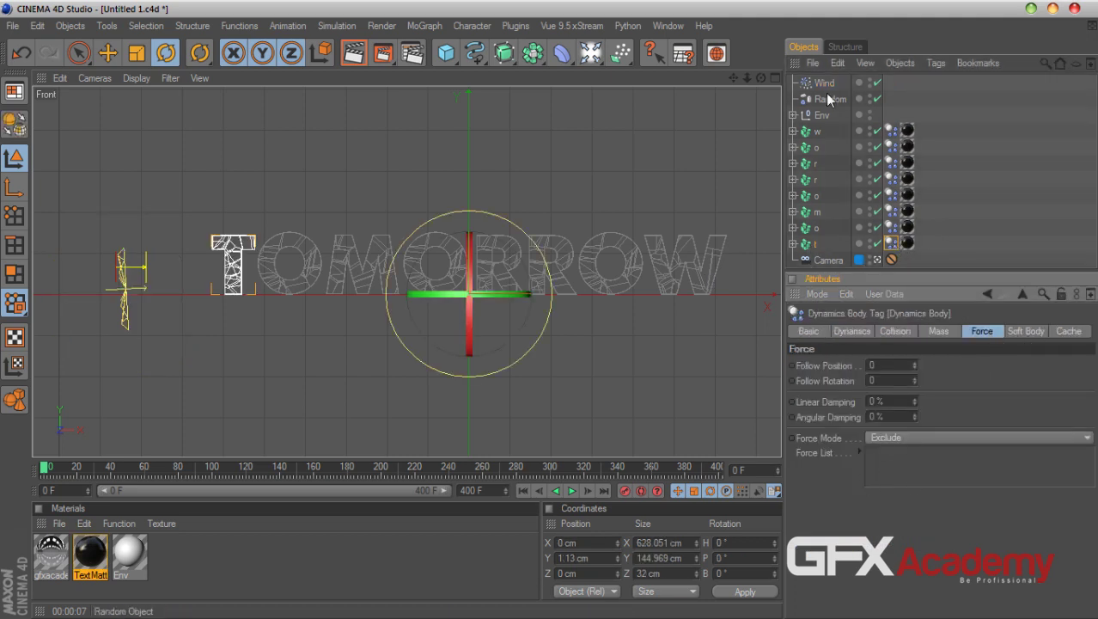
left_click_drag(824, 82, 894, 472)
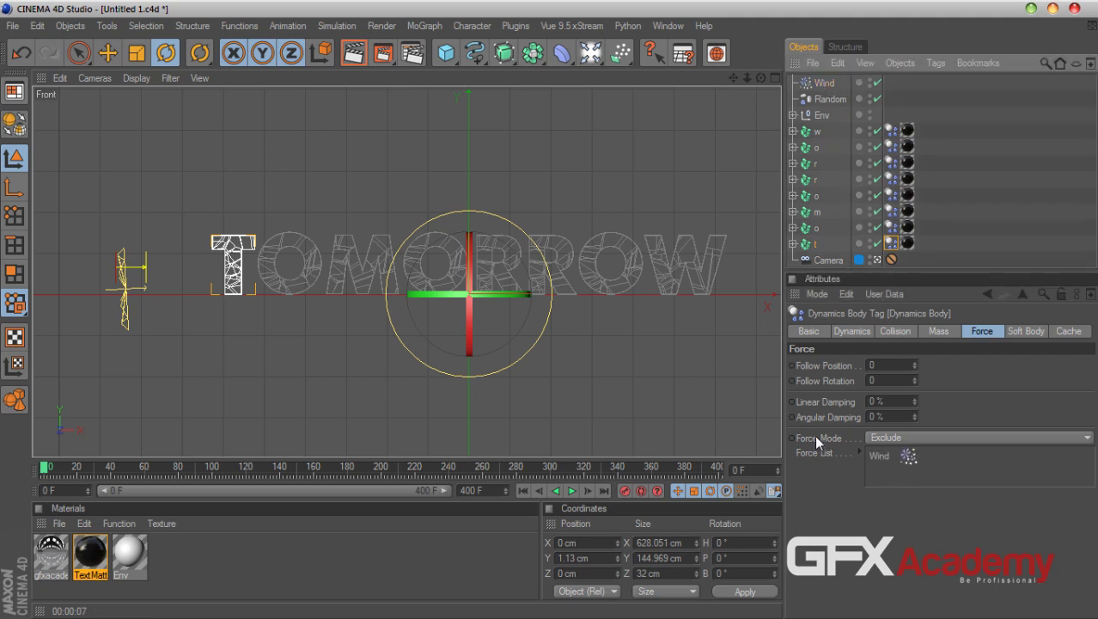
- Set the force mode of the letter t's dynamics tag to Include, preview the simulation and rewind it
left_click(815, 435)
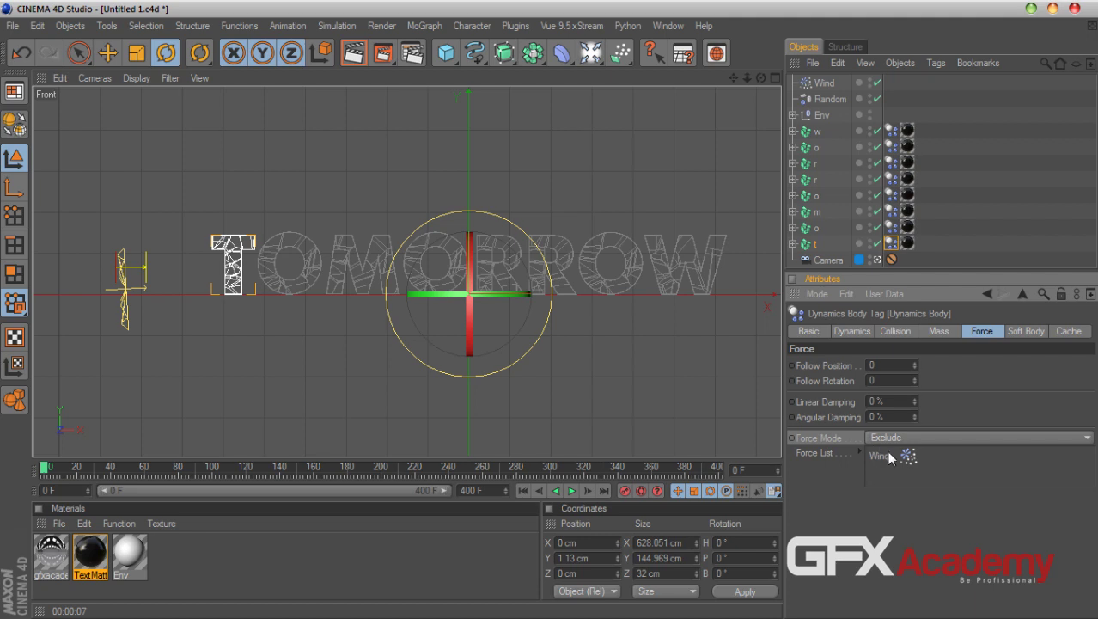
left_click(897, 435)
left_click(826, 455)
left_click(572, 490)
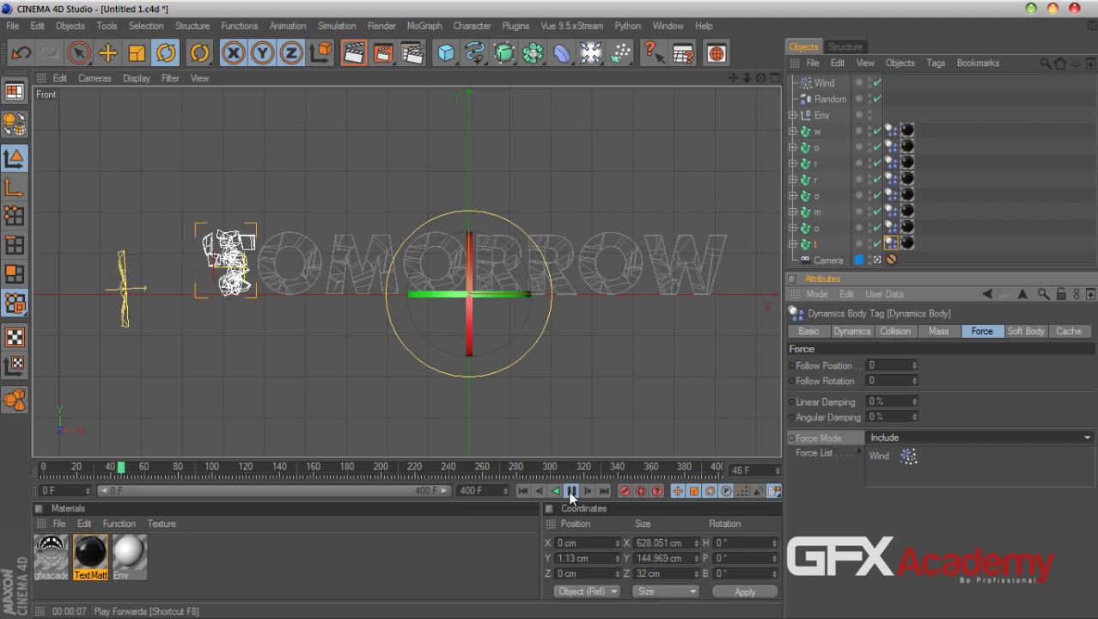
left_click(572, 491)
left_click(526, 490)
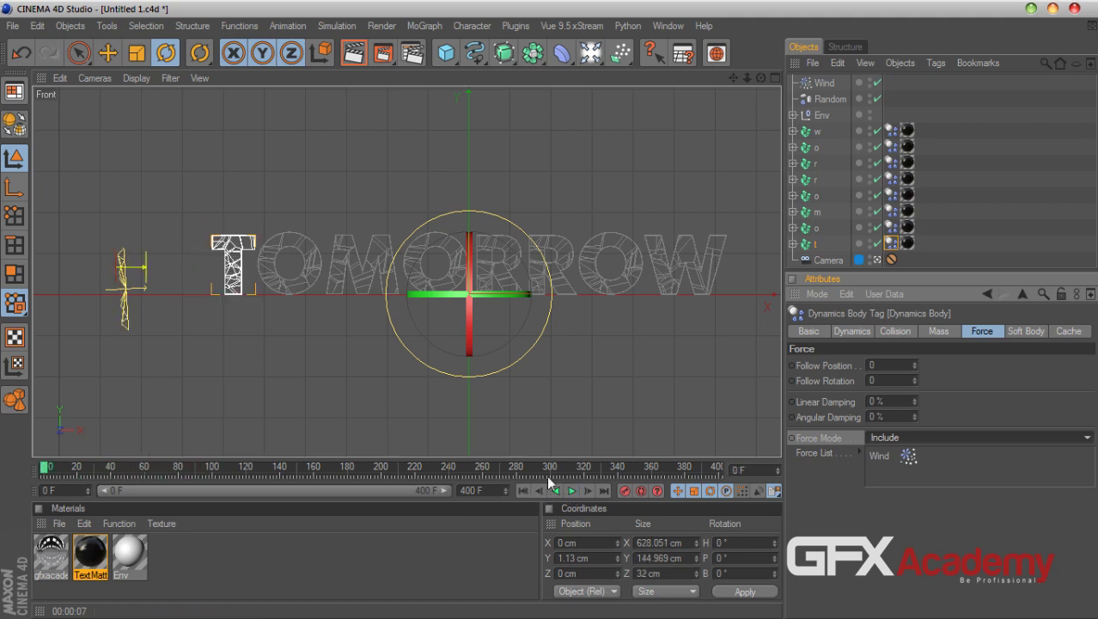
- Set the Wind object's speed to 100 cm, review the letter t's force settings and deselect everything
middle_click(749, 98)
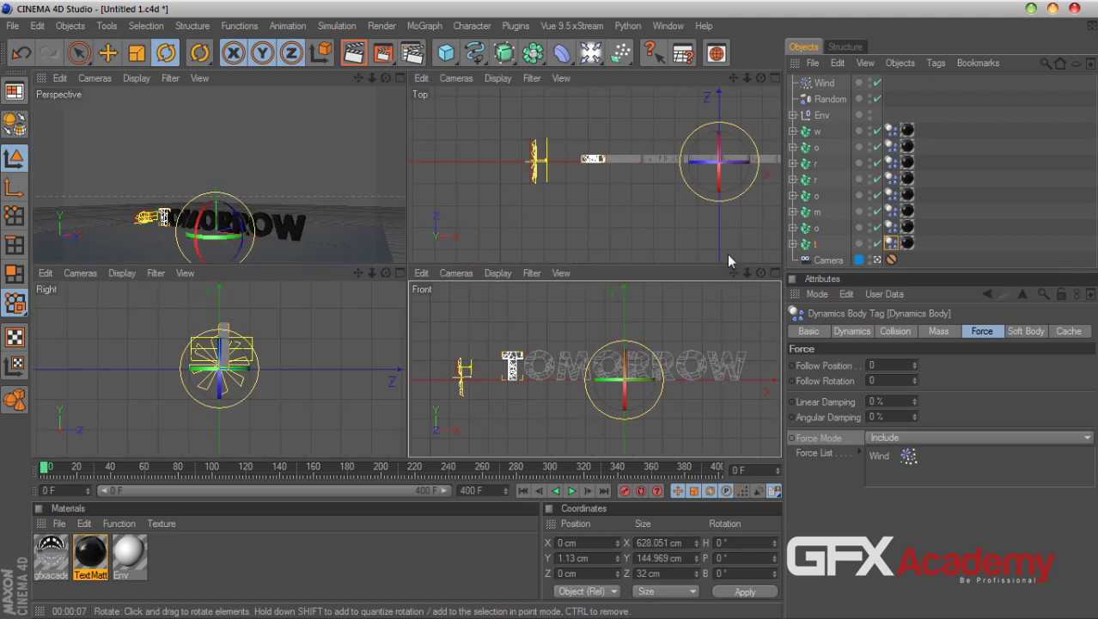
left_click(825, 82)
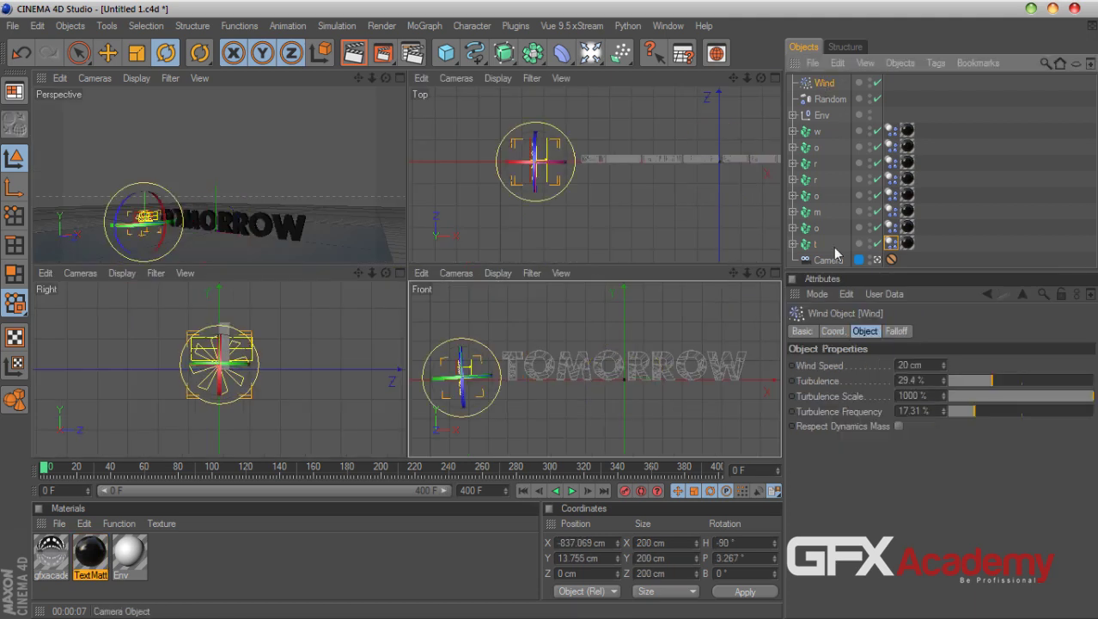
left_click(928, 364)
type("100")
key("Return")
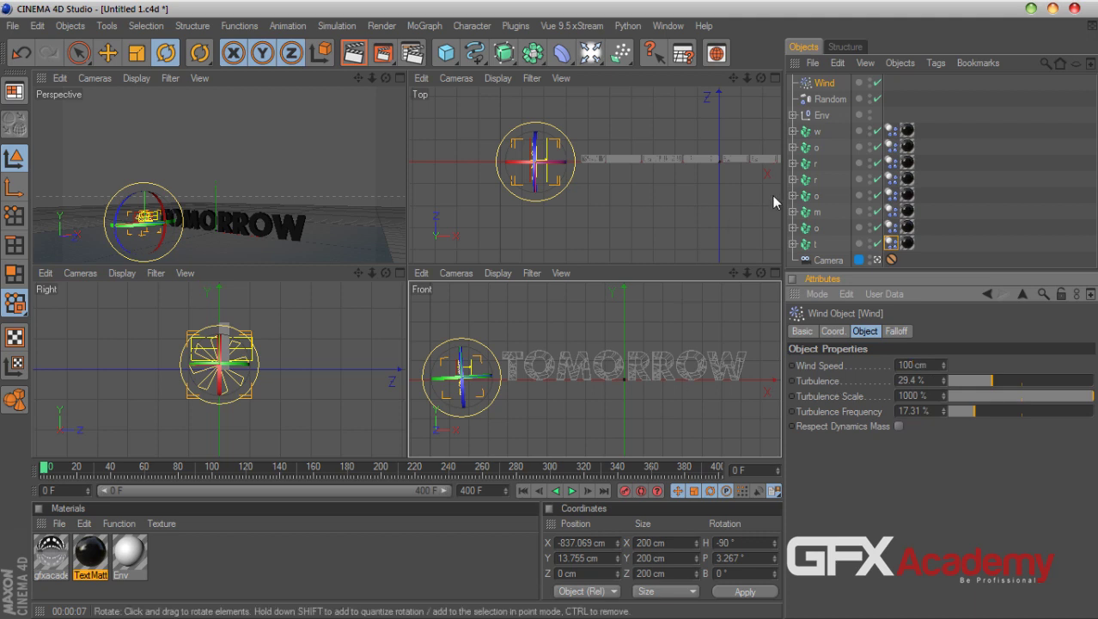
left_click(891, 244)
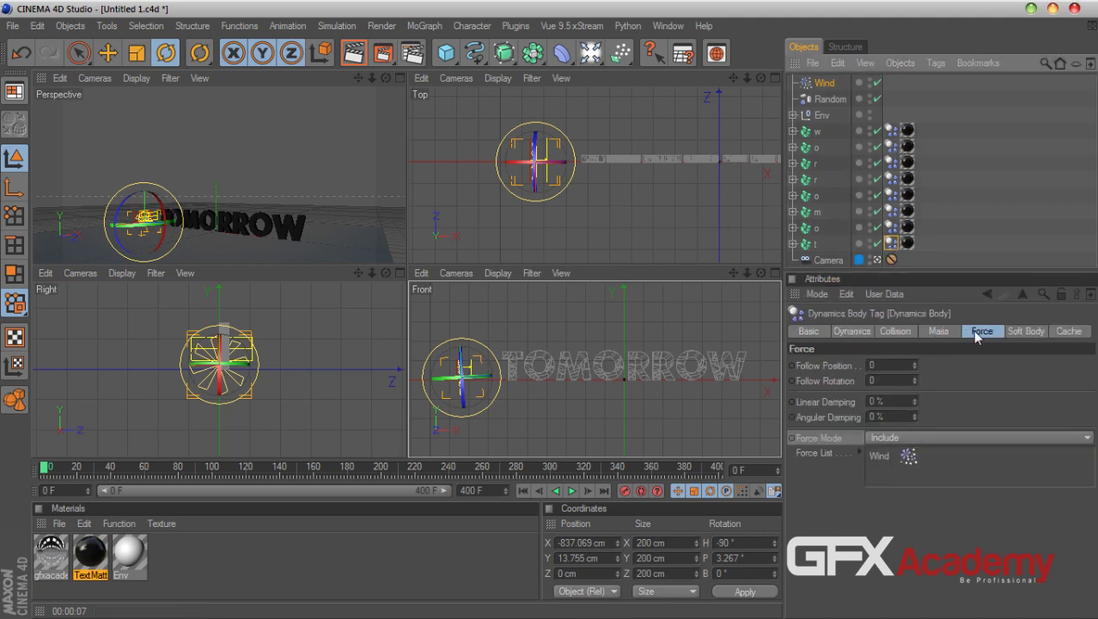
left_click(398, 79)
left_click(950, 236)
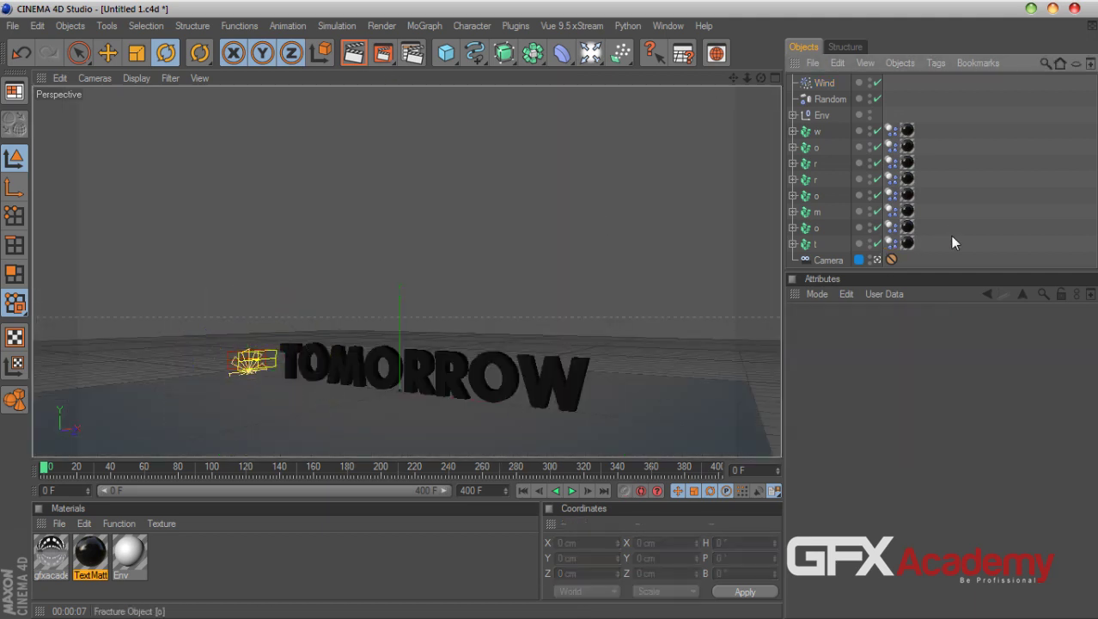
- Raise the Wind object to about X -842 cm, Y 98 cm in the front view and preview the simulation in perspective
left_click(773, 79)
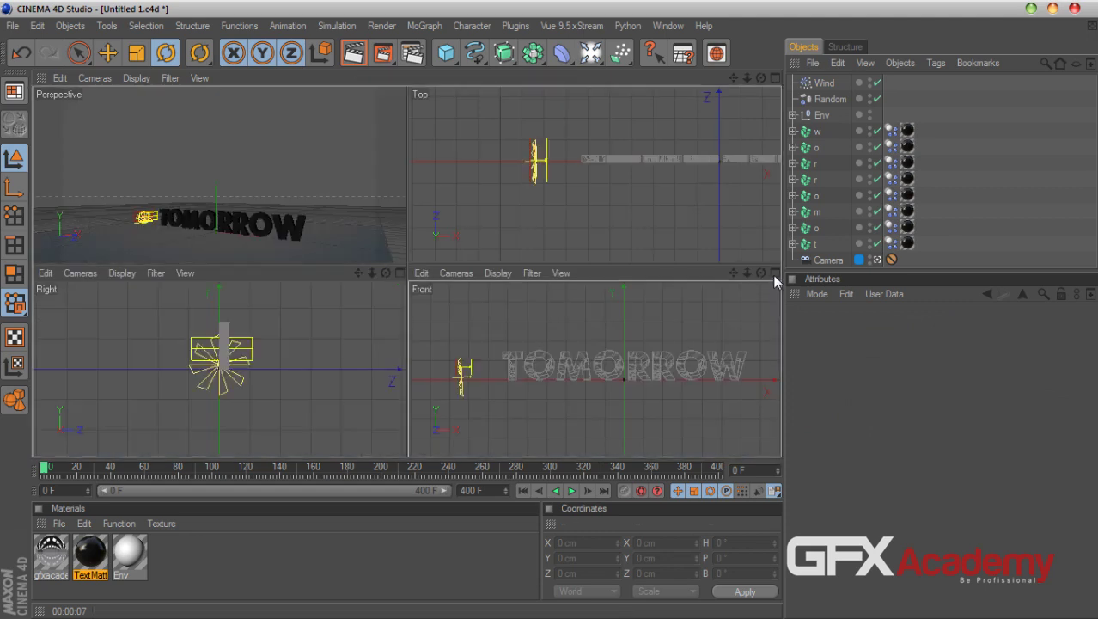
left_click(774, 274)
left_click(824, 83)
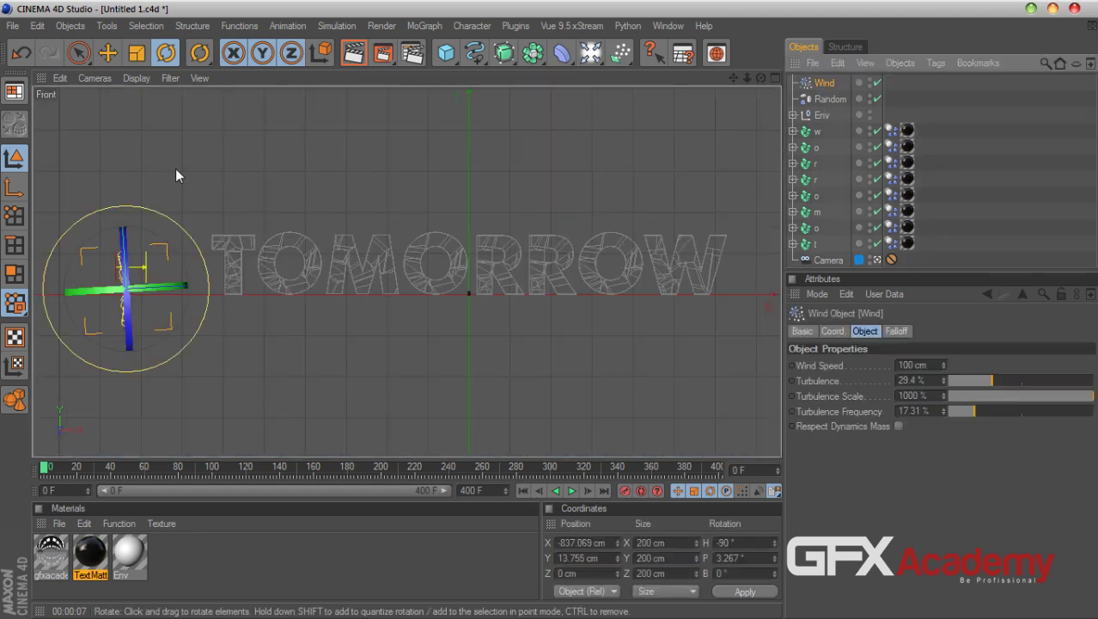
left_click(107, 53)
left_click_drag(121, 225, 120, 190)
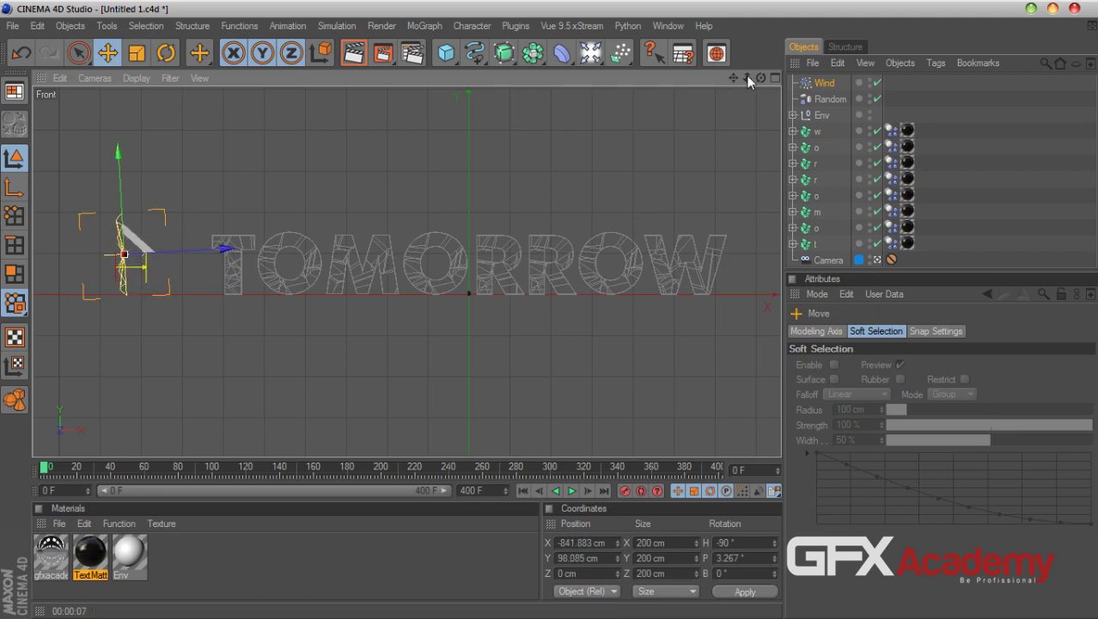
left_click(774, 78)
left_click(399, 77)
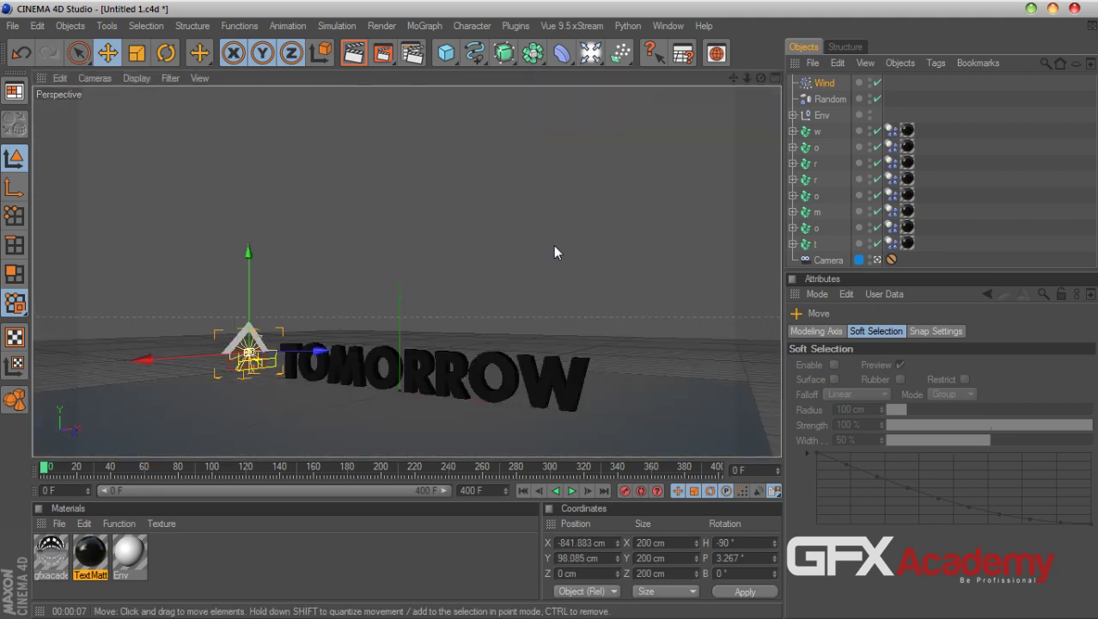
left_click(572, 491)
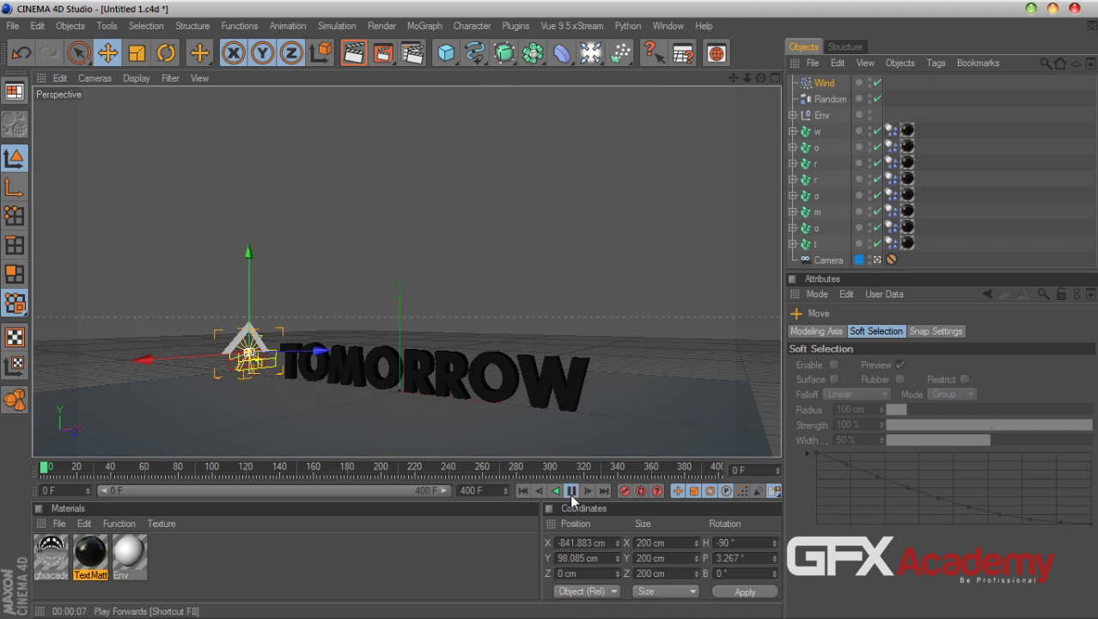
left_click(1012, 236)
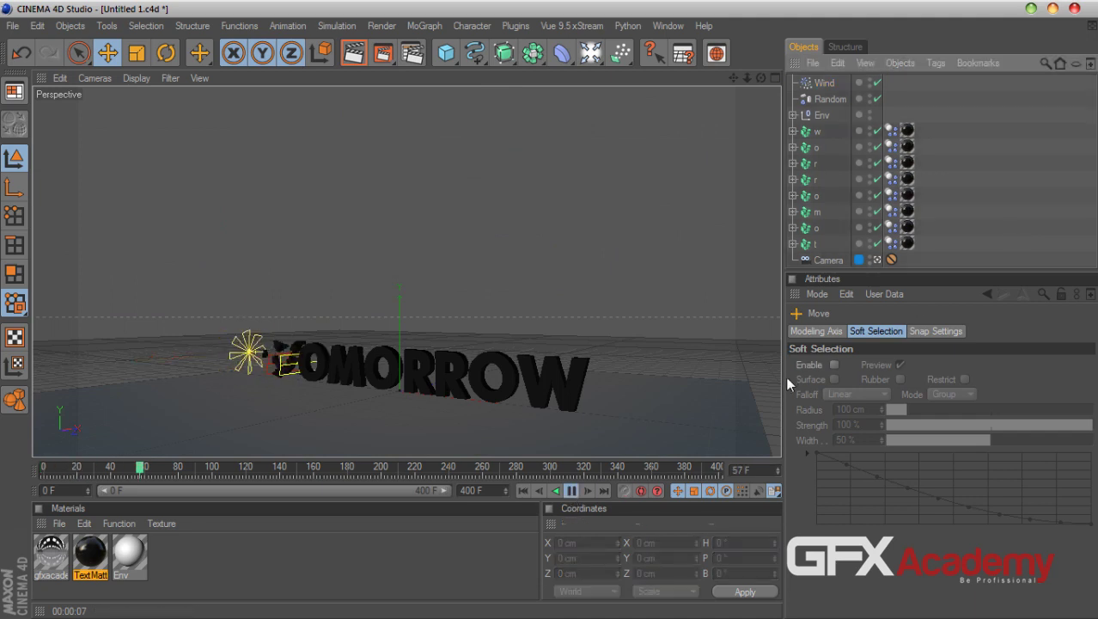
left_click(571, 491)
- Set the Wind object's turbulence to about 4% and turbulence frequency to about 10%, preview the simulation and rewind it
left_click(826, 83)
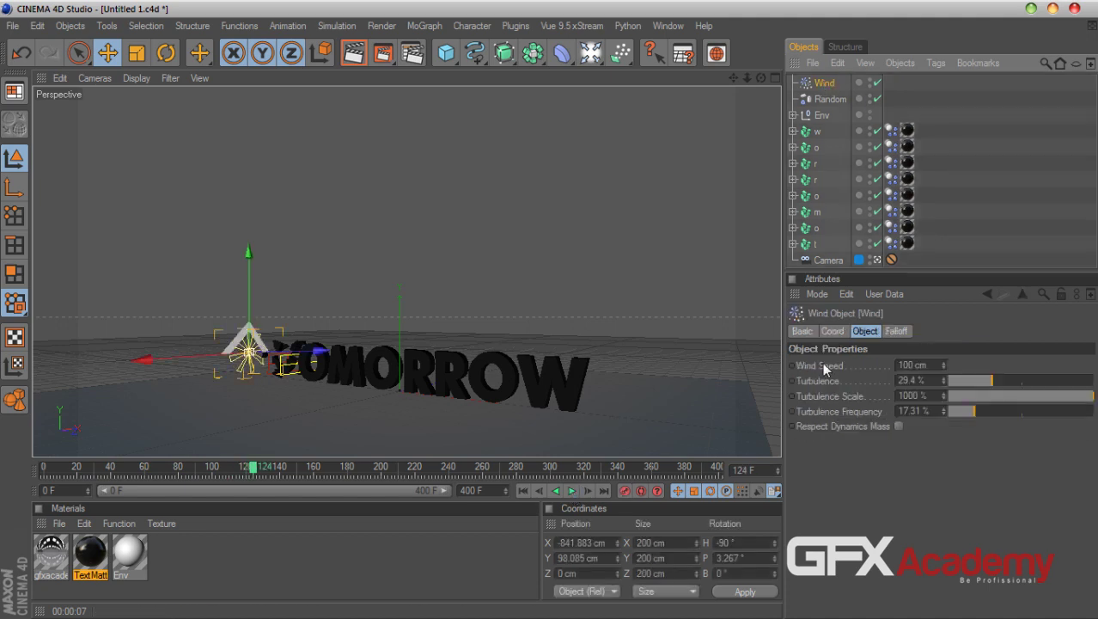
left_click_drag(977, 379, 963, 414)
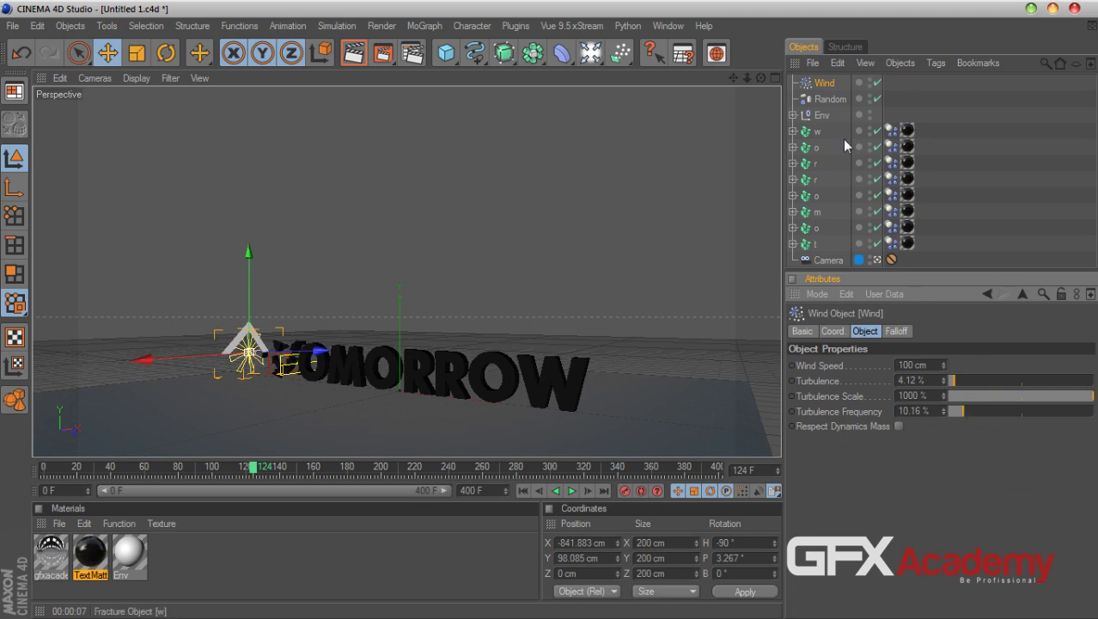
left_click(522, 490)
left_click(571, 491)
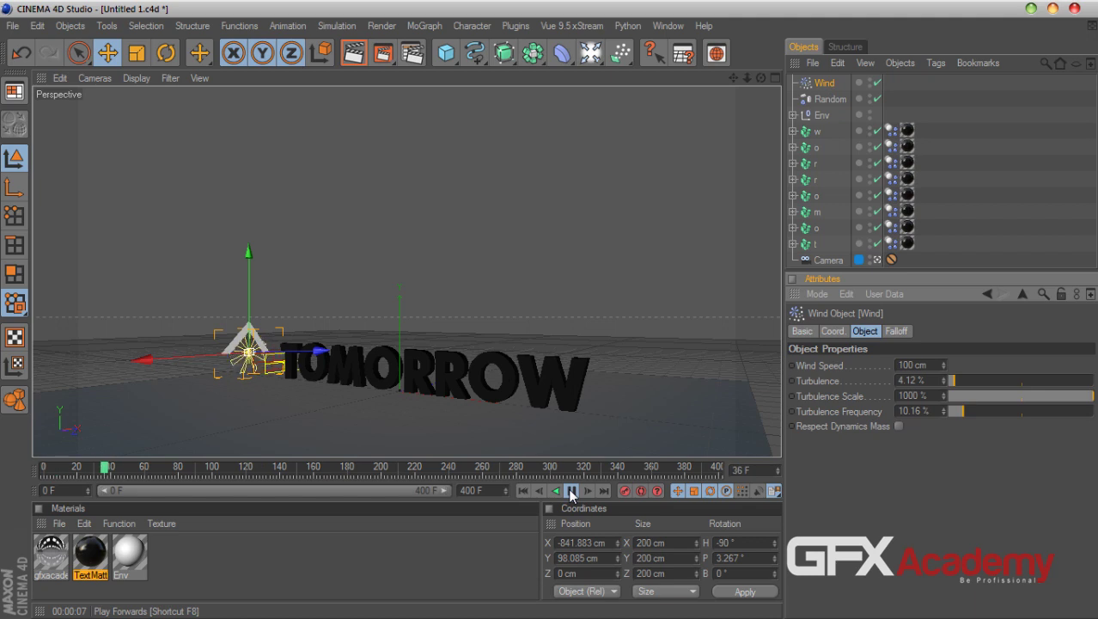
left_click(571, 490)
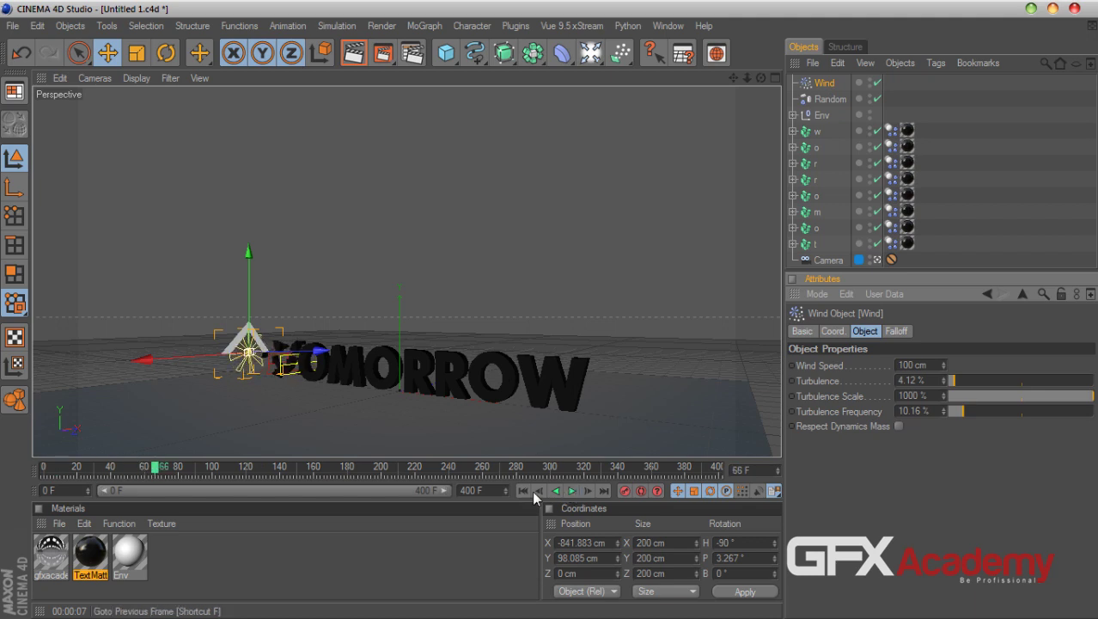
left_click(527, 490)
key("ctrl+shift+a")
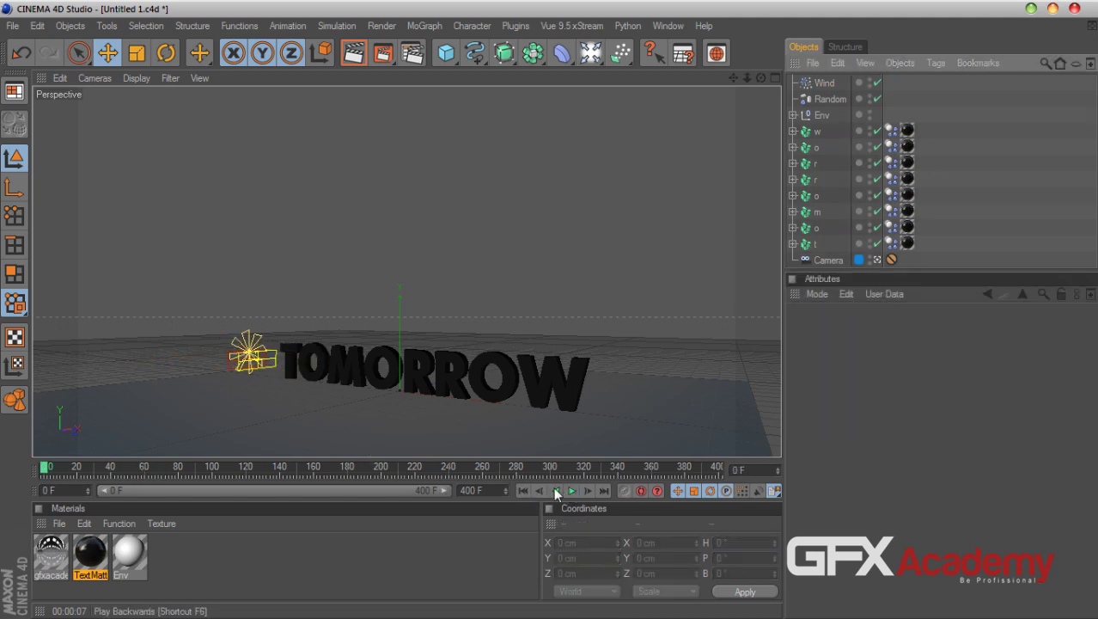
- Delete the Random effector and add a Plain effector in its place
left_click(823, 102)
key("Delete")
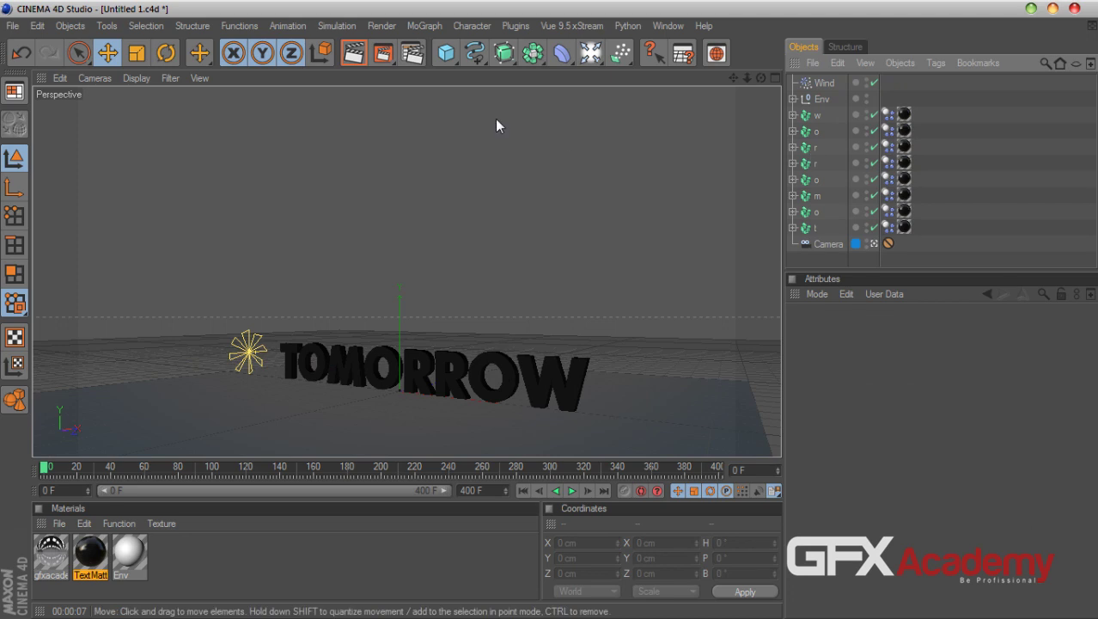
left_click(424, 26)
mouse_move(447, 49)
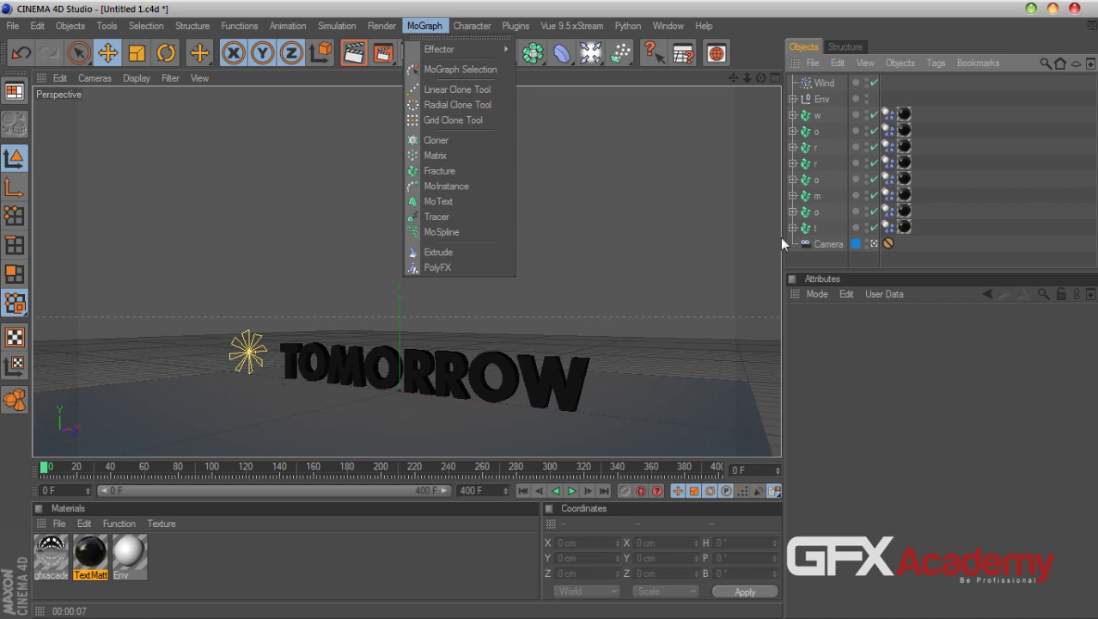
mouse_move(494, 48)
left_click(551, 67)
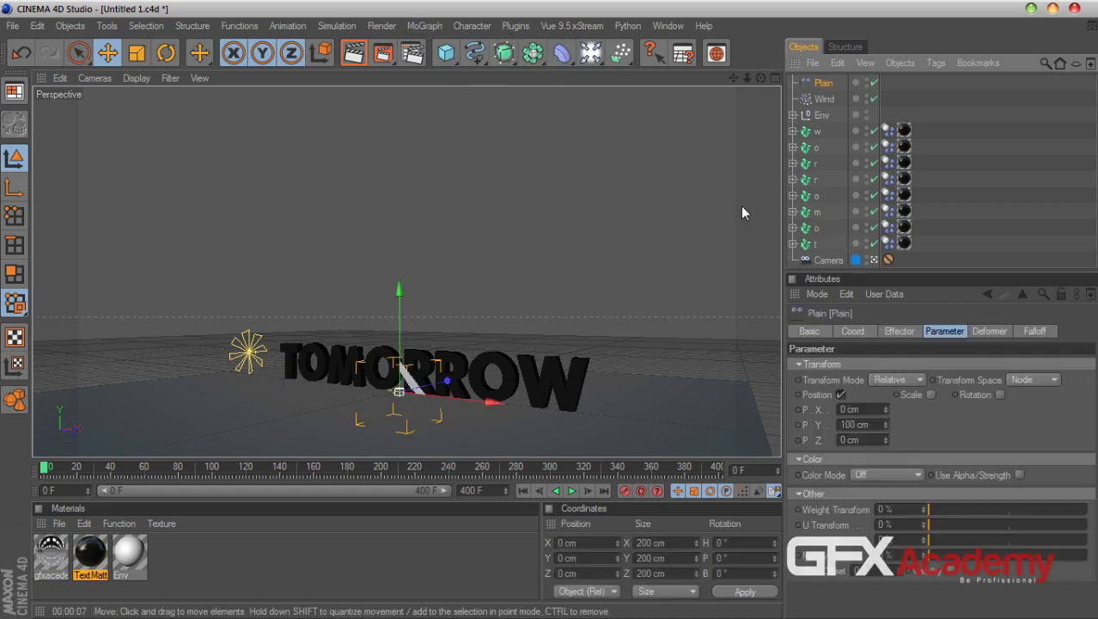
- Set the Plain effector's Y position offset to 10 cm and its falloff shape to Linear
double_click(870, 425)
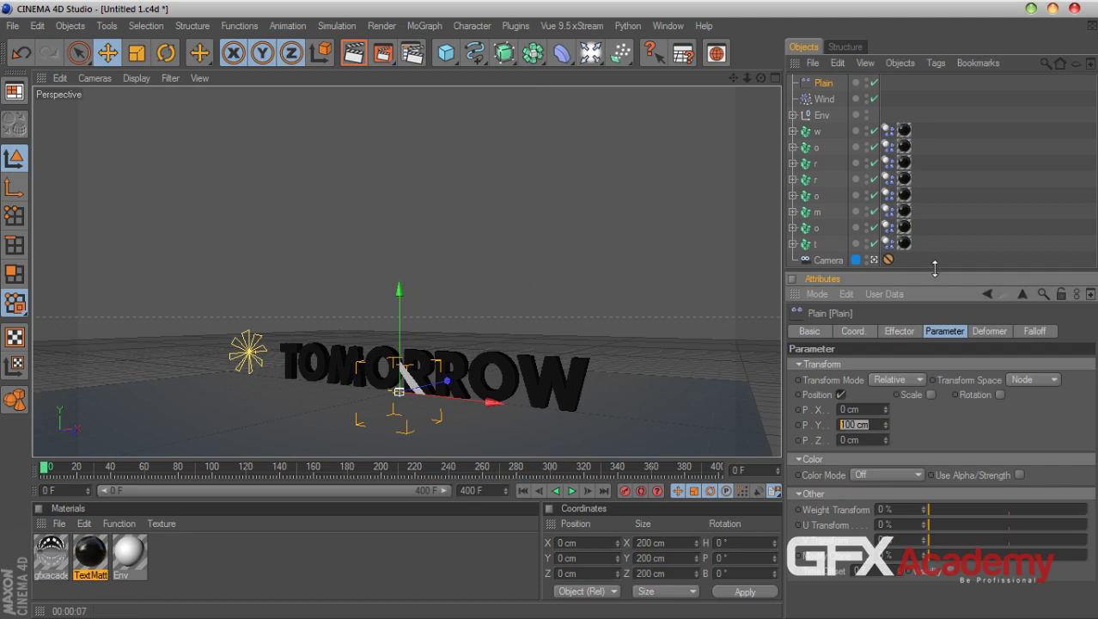
type("10")
left_click(1034, 332)
left_click(854, 368)
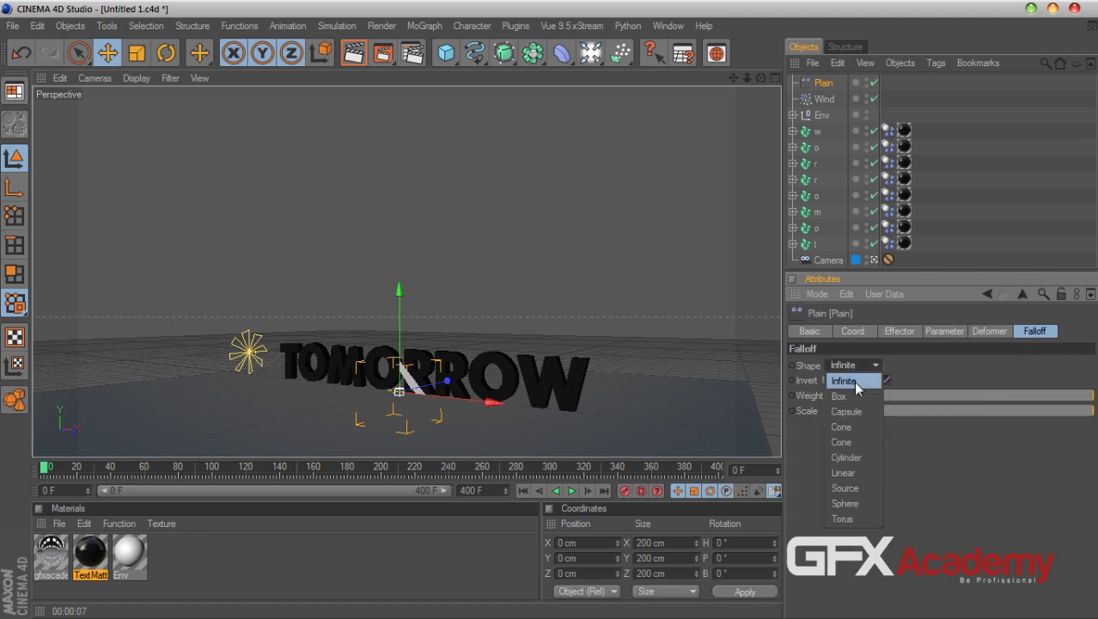
left_click(853, 472)
- Rotate the Plain effector to a heading of -90° and move it in front of the T, to about X -904 cm, Y 79 cm
key("r")
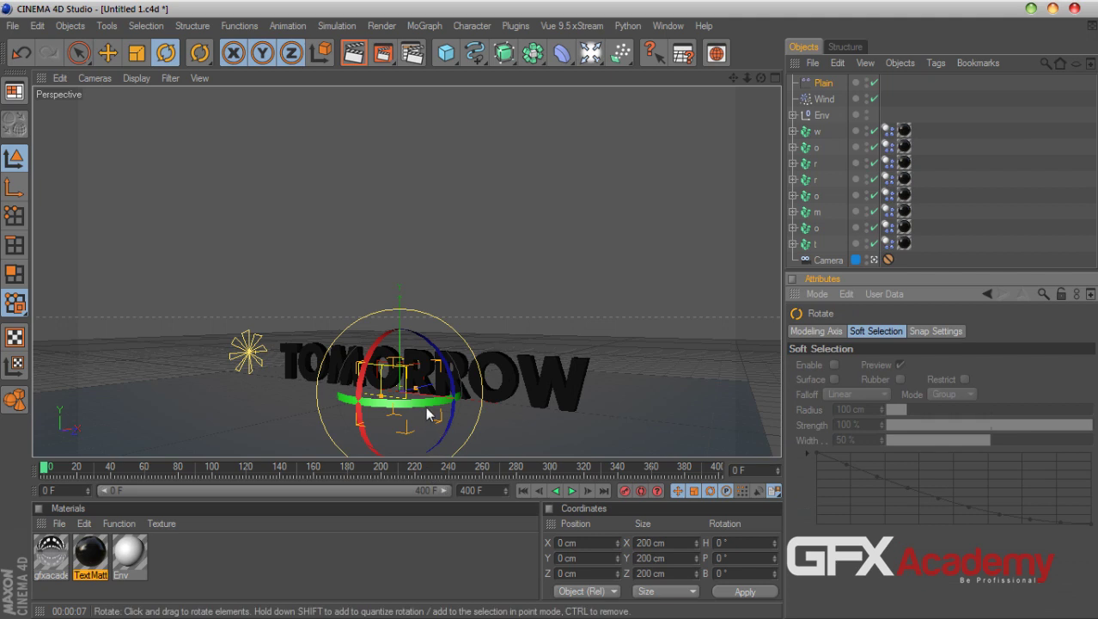
left_click_drag(425, 403, 303, 396)
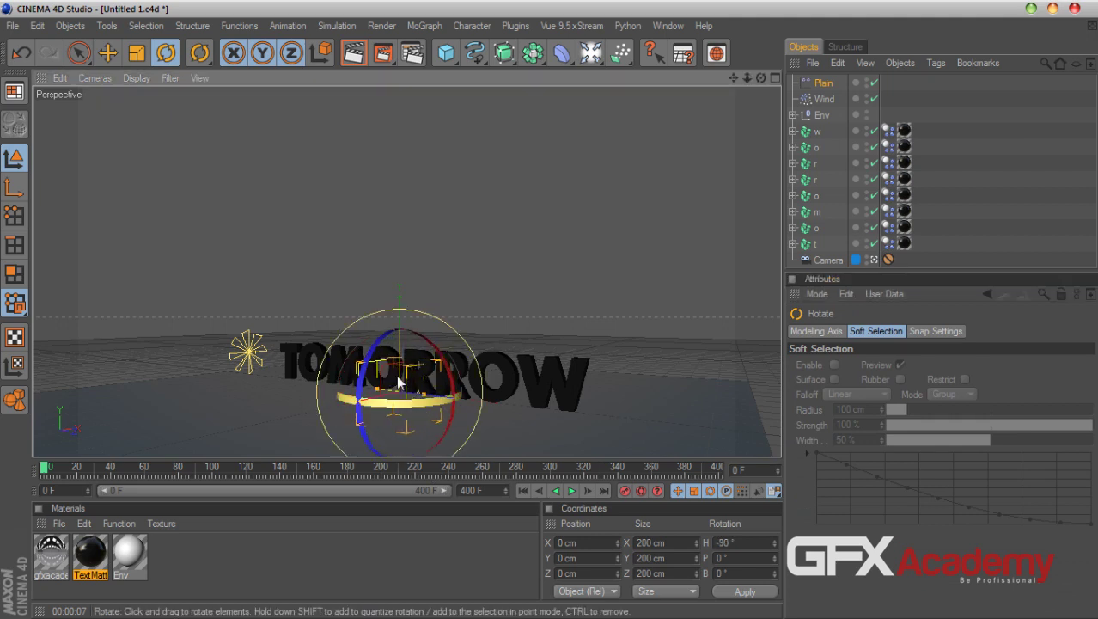
left_click(776, 77)
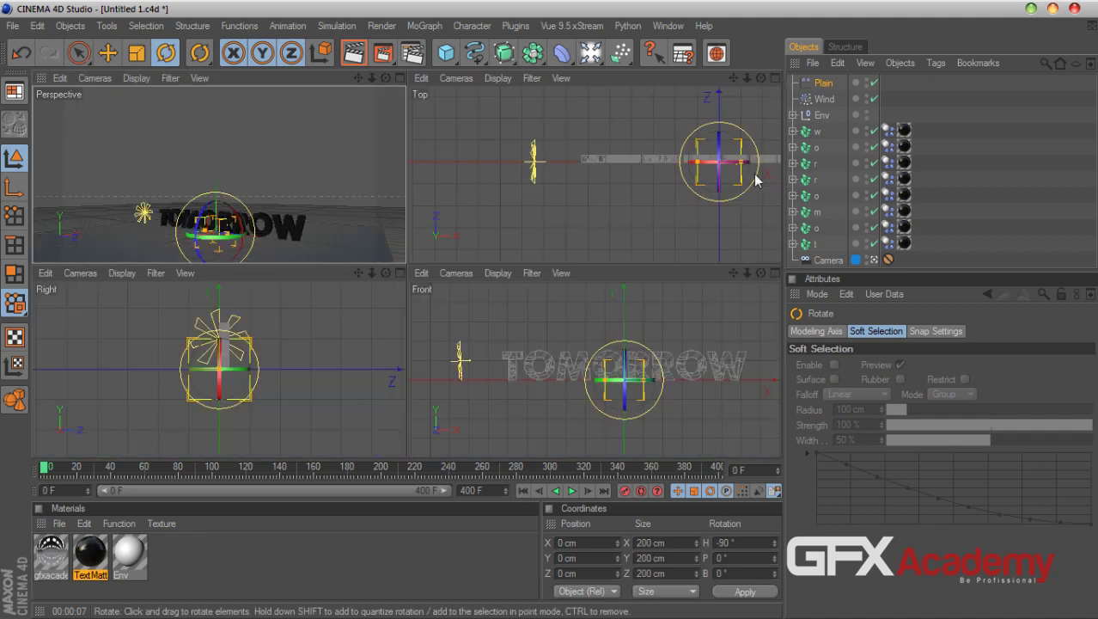
left_click(773, 273)
key("e")
left_click_drag(489, 281, 582, 288)
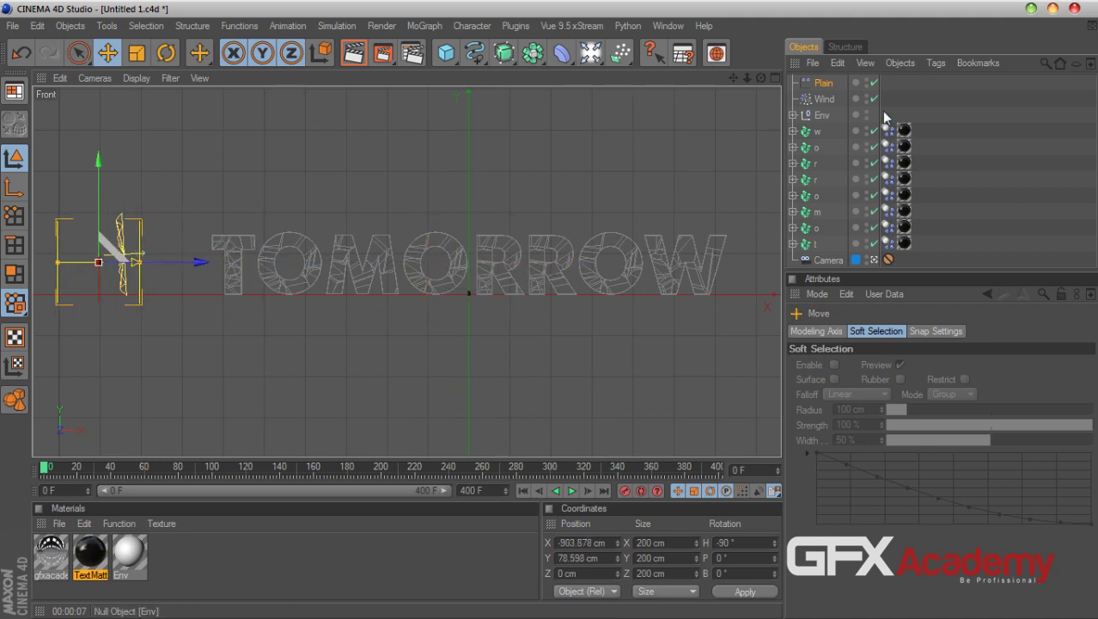
- Keyframe the Plain effector's position at frame 0, and at frame 61 with X moved to about -617 cm
left_click(824, 83)
left_click(853, 331)
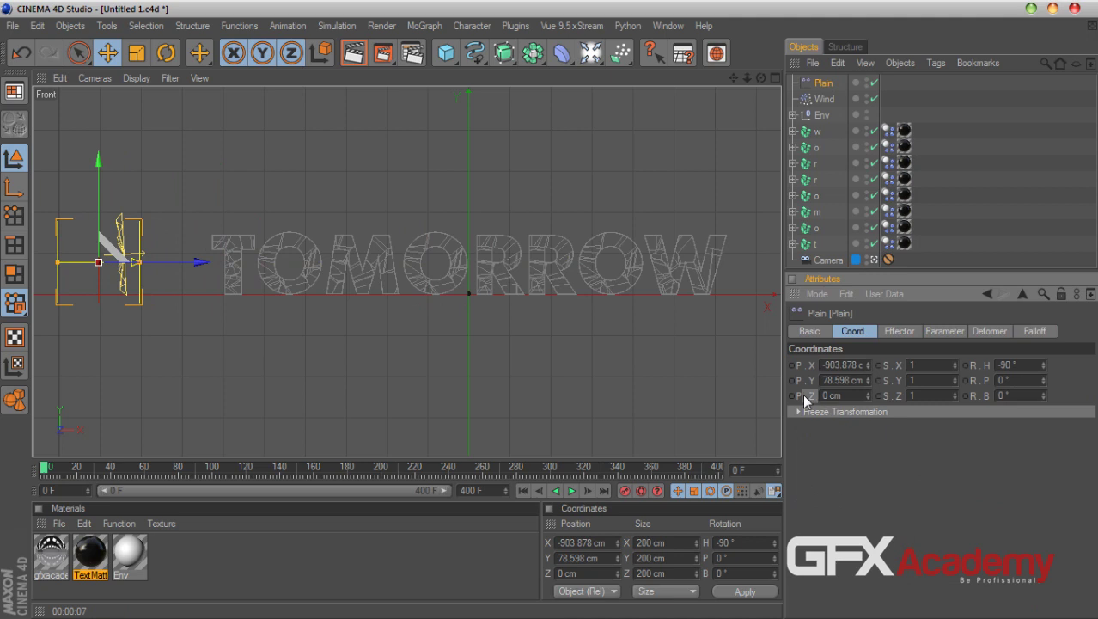
left_click(792, 395)
left_click_drag(43, 471, 147, 486)
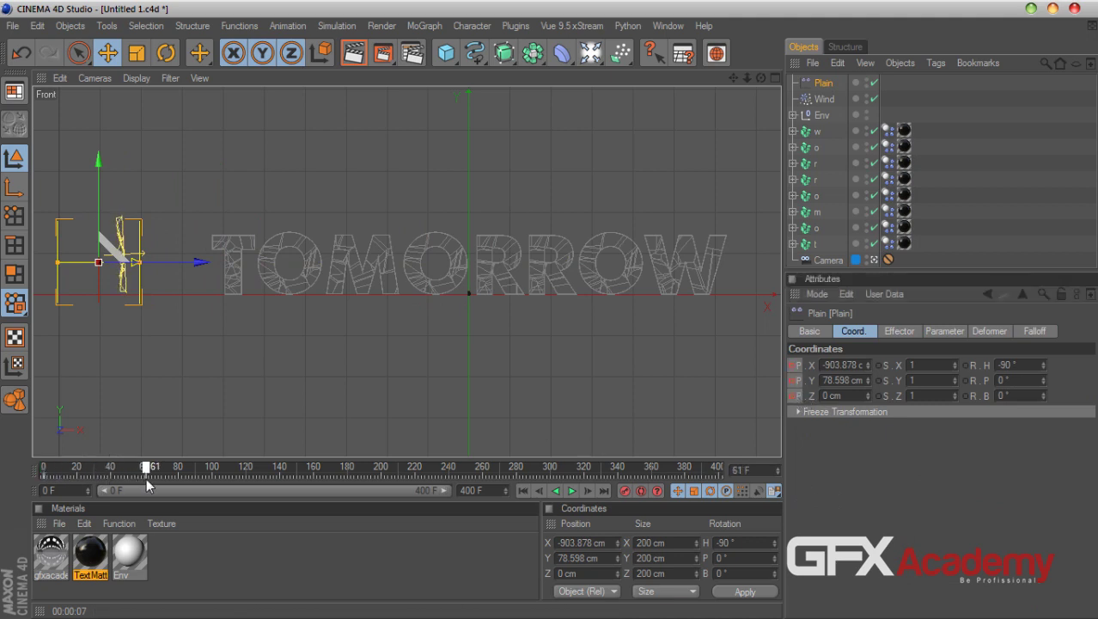
left_click_drag(184, 262, 301, 263)
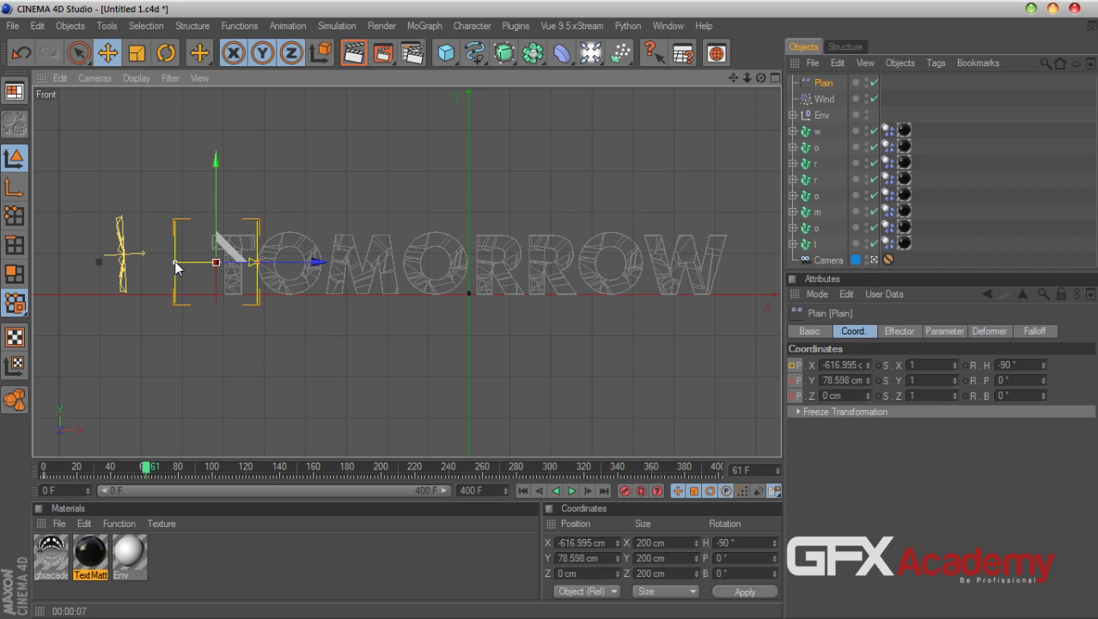
left_click(792, 396)
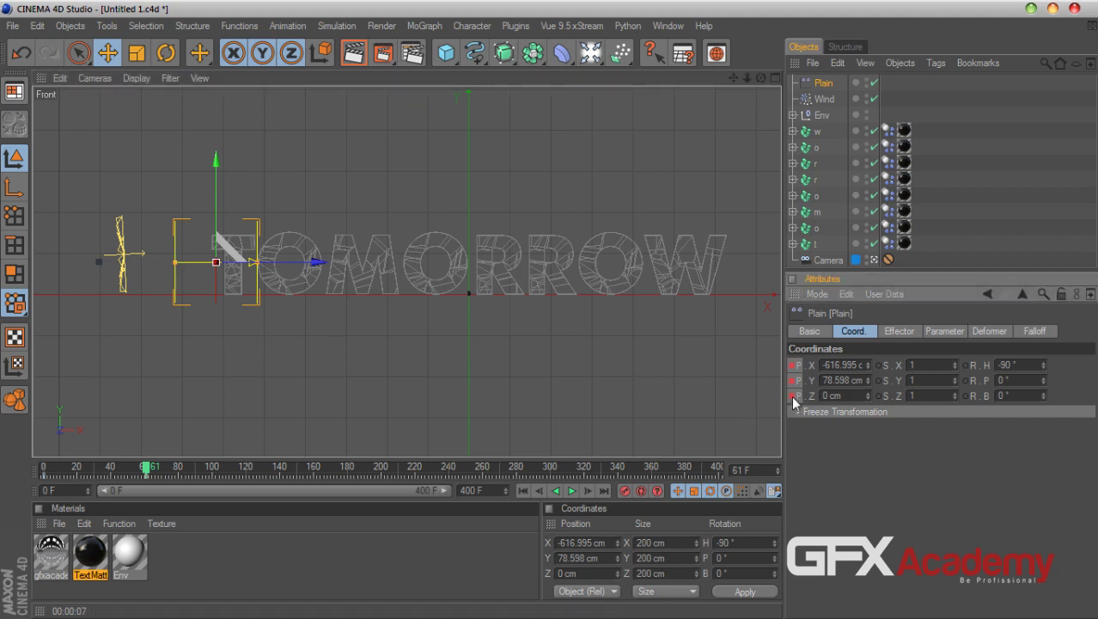
- Assign the Plain effector to all eight letter fracture objects
left_click(828, 131)
left_click_drag(827, 130, 800, 244)
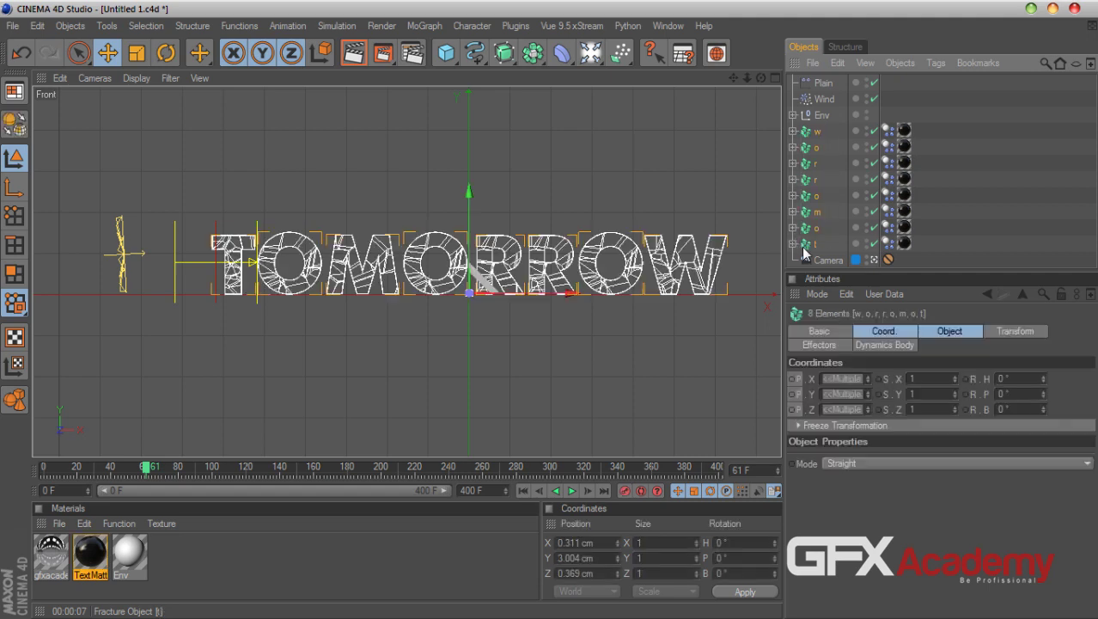
left_click(821, 344)
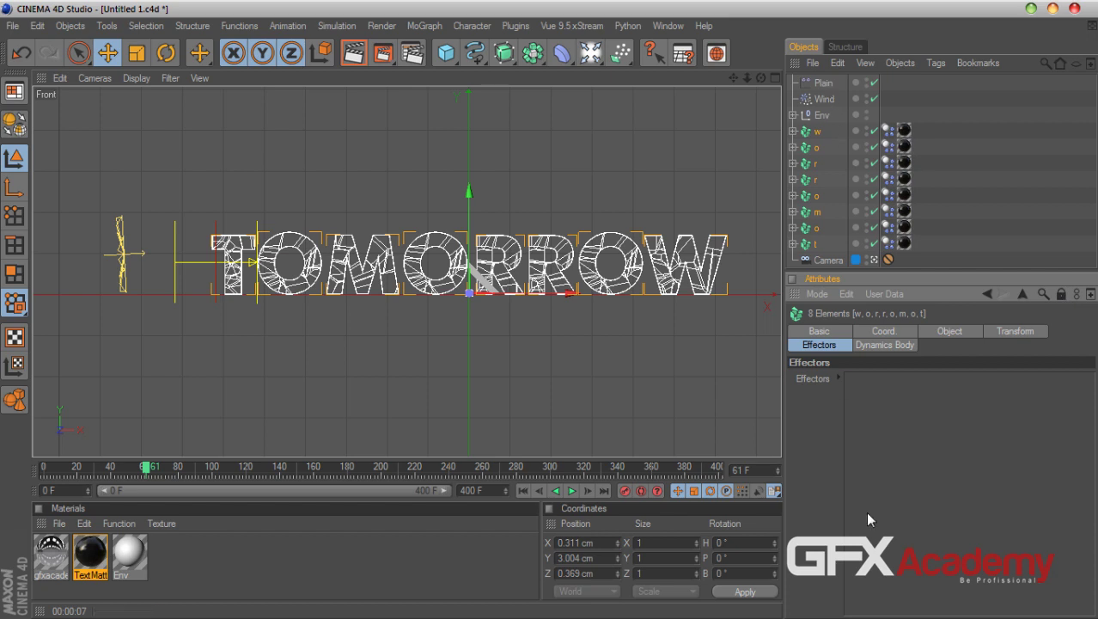
left_click_drag(824, 83, 868, 385)
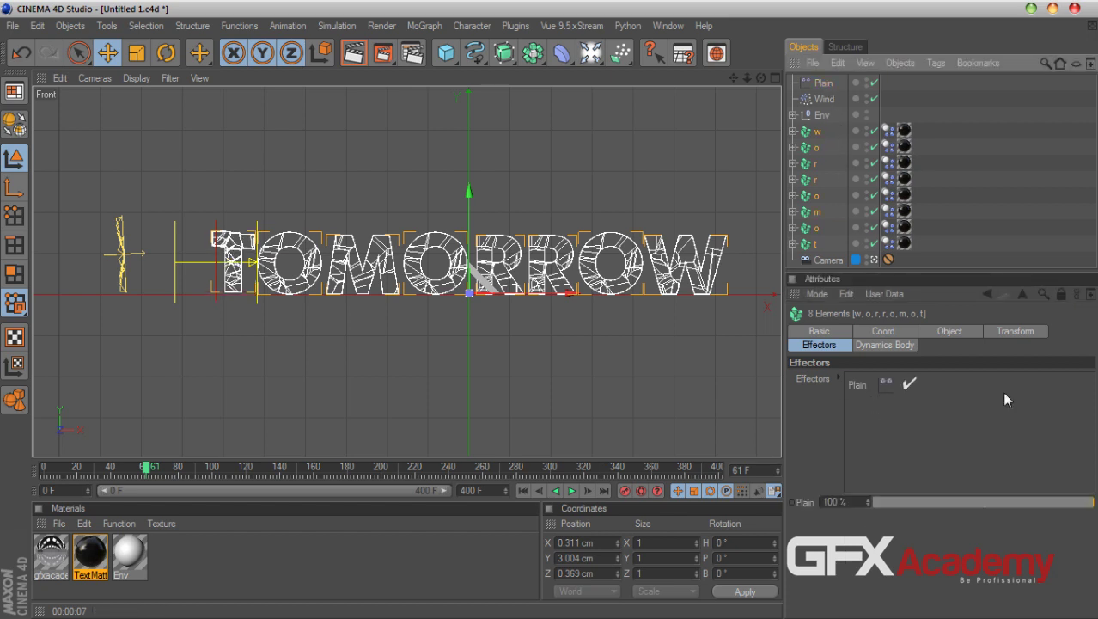
left_click(988, 262)
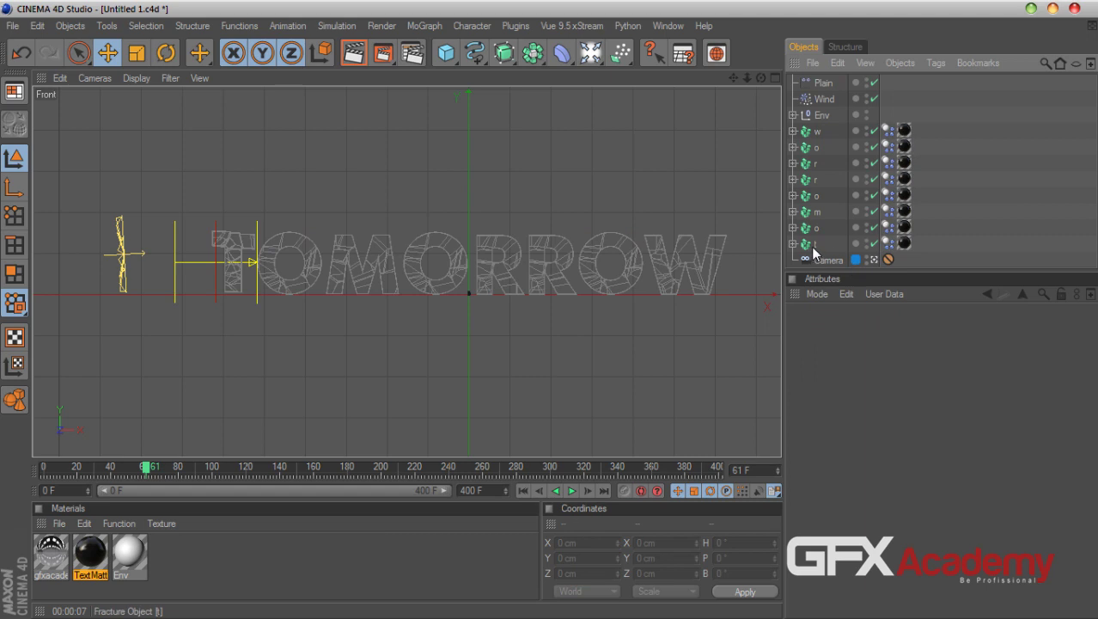
left_click(813, 245)
left_click(994, 181)
- Try an X position offset of 12 cm on the Plain effector and reset it to 0 cm
left_click(823, 82)
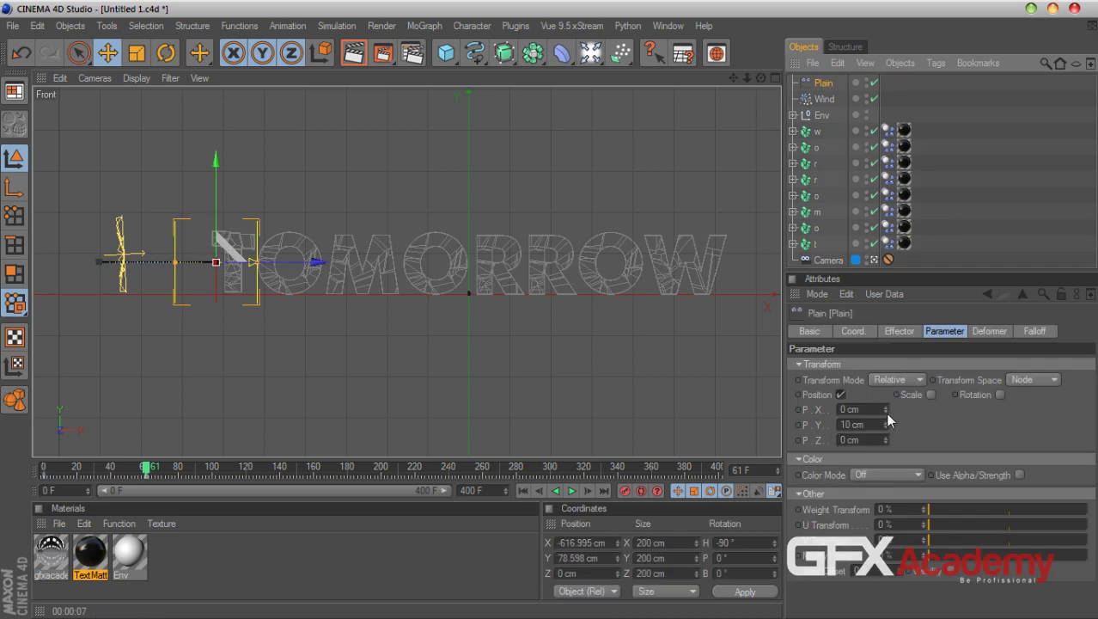
left_click_drag(883, 413, 882, 402)
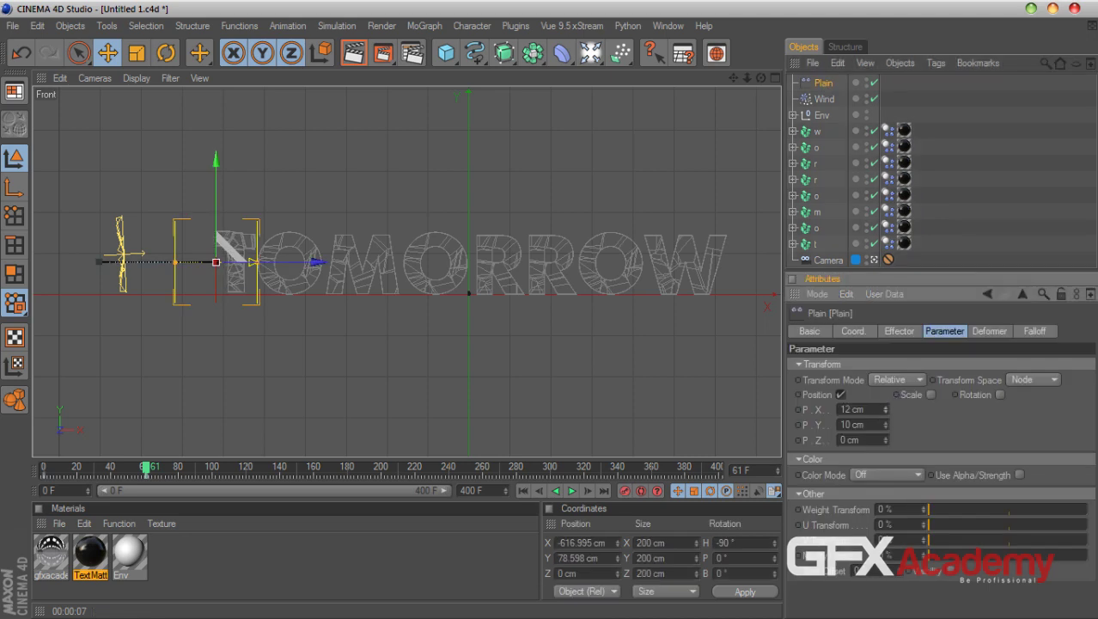
double_click(872, 411)
type("0")
key("Return")
- Try a Z position offset of 12 cm with a Y offset of 0 cm on the Plain effector and preview the animation from the start
left_click_drag(887, 443, 886, 417)
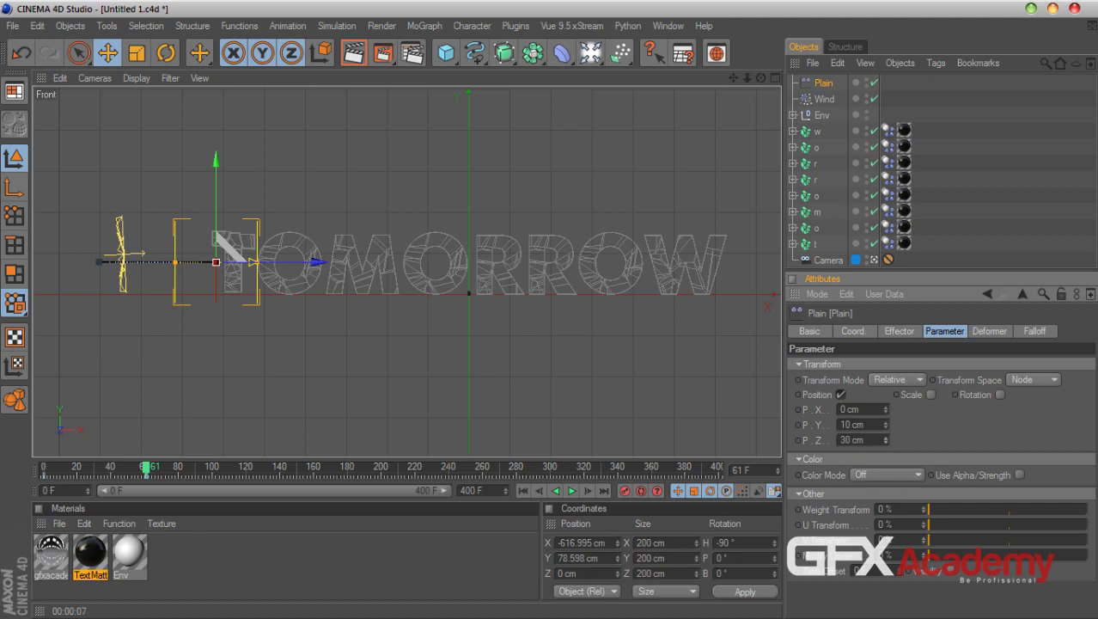
type("0")
left_click(862, 444)
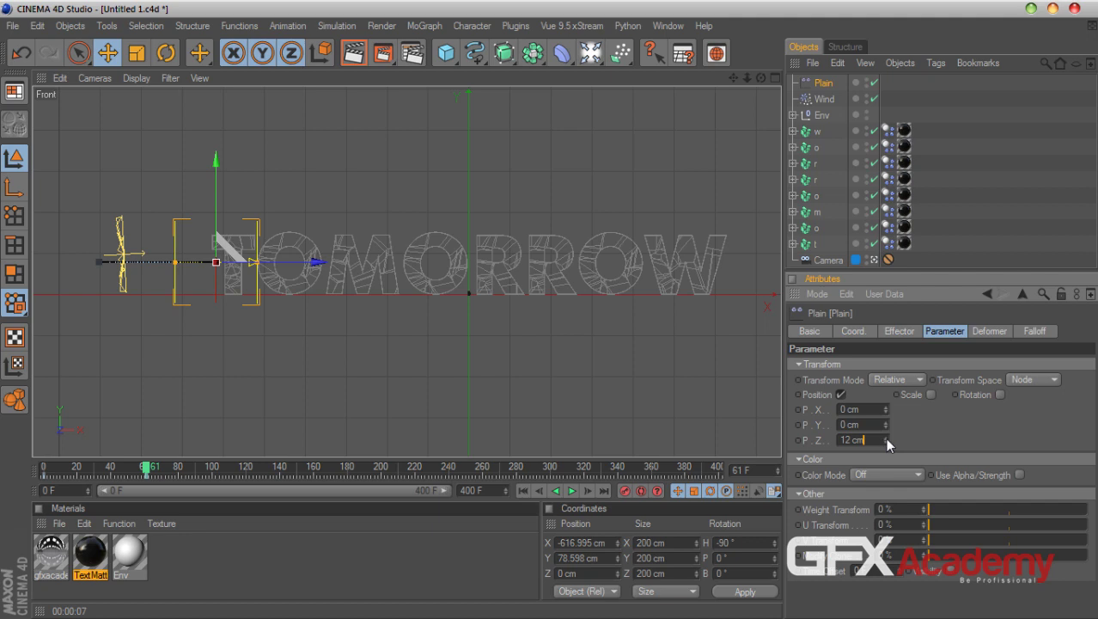
left_click(522, 490)
left_click(571, 491)
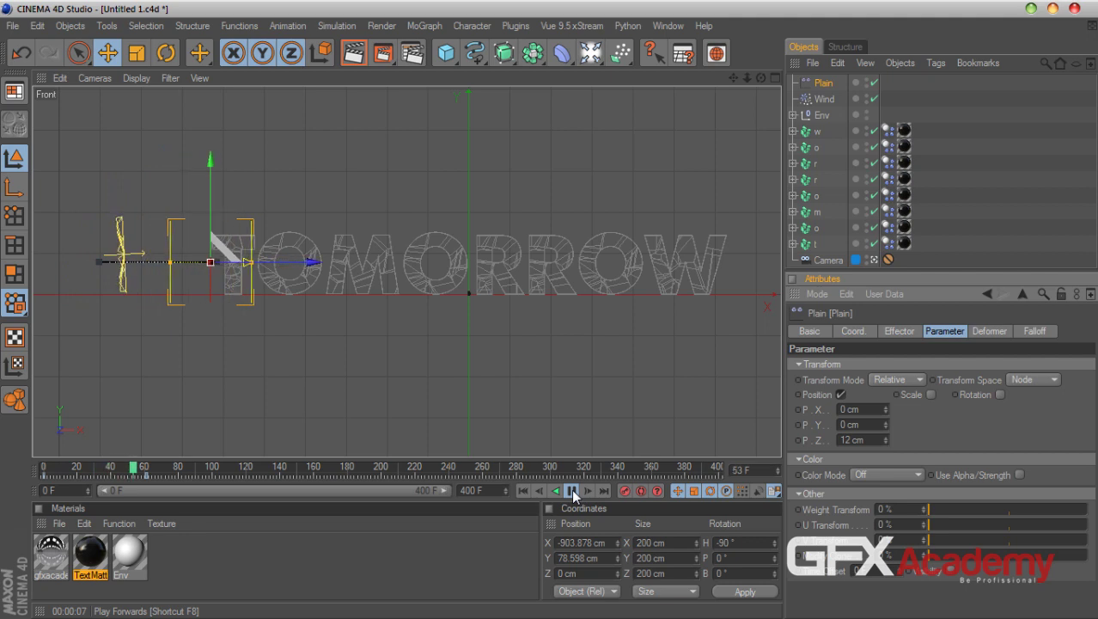
left_click(572, 491)
- Set the Plain effector's position offset to Y 10 cm and Z 0 cm, preview the simulation and rewind it
double_click(872, 439)
type("0")
key("shift+Tab")
type("10")
key("Return")
left_click(524, 491)
left_click(572, 491)
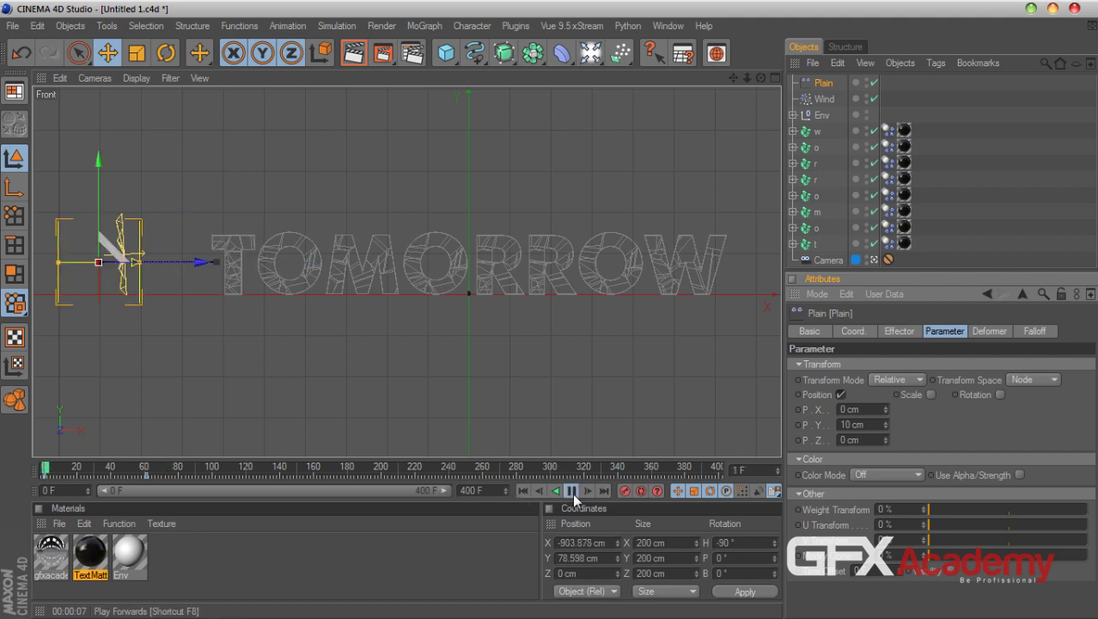
left_click(573, 492)
left_click(522, 491)
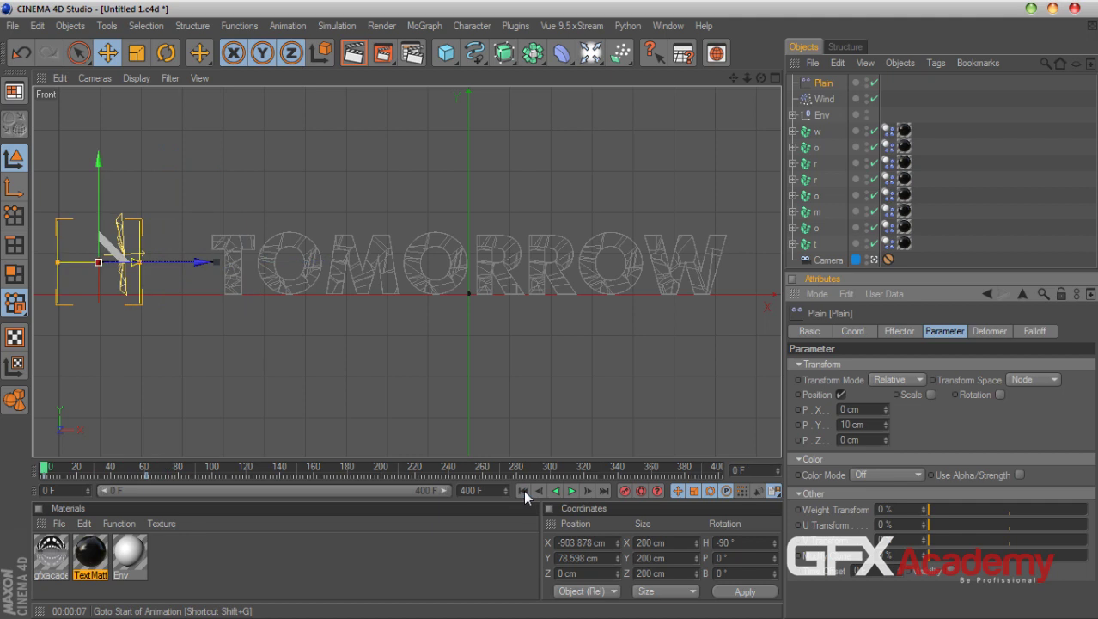
- Change the mode of all eight letter fracture objects so their segments explode separately, preview the simulation and rewind it
left_click(818, 134)
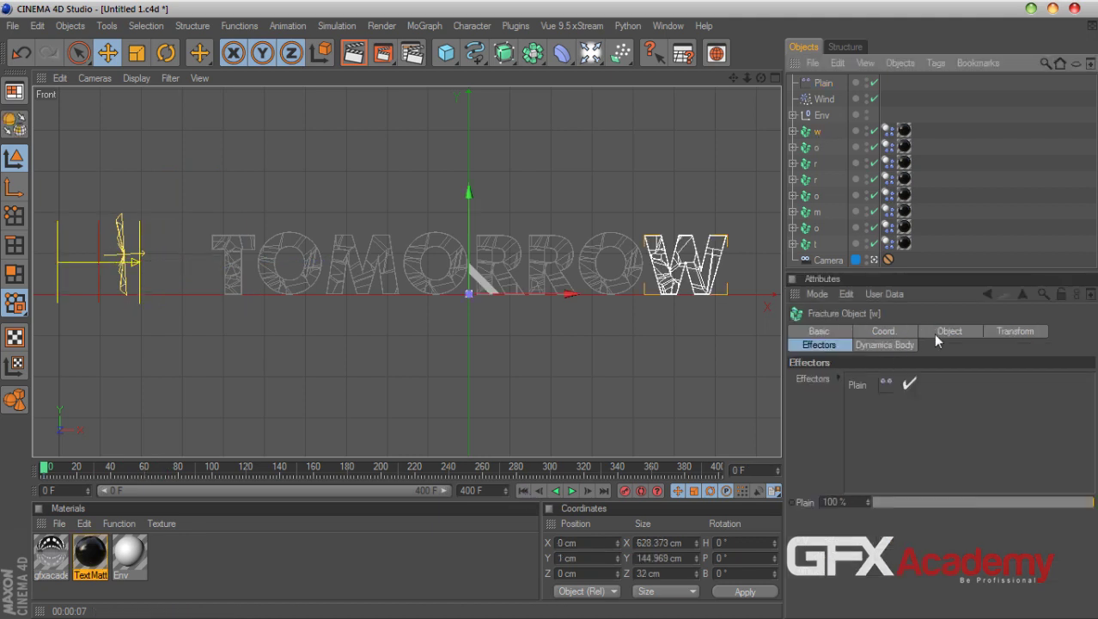
left_click(951, 330)
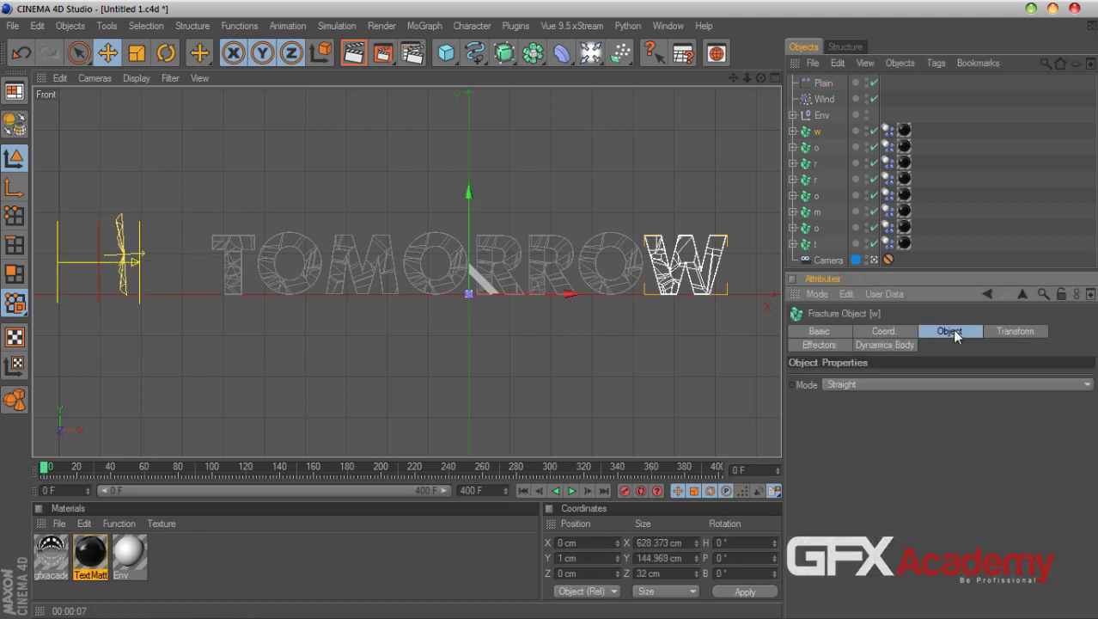
left_click_drag(829, 133, 811, 249)
left_click(863, 383)
left_click(866, 421)
left_click(1002, 205)
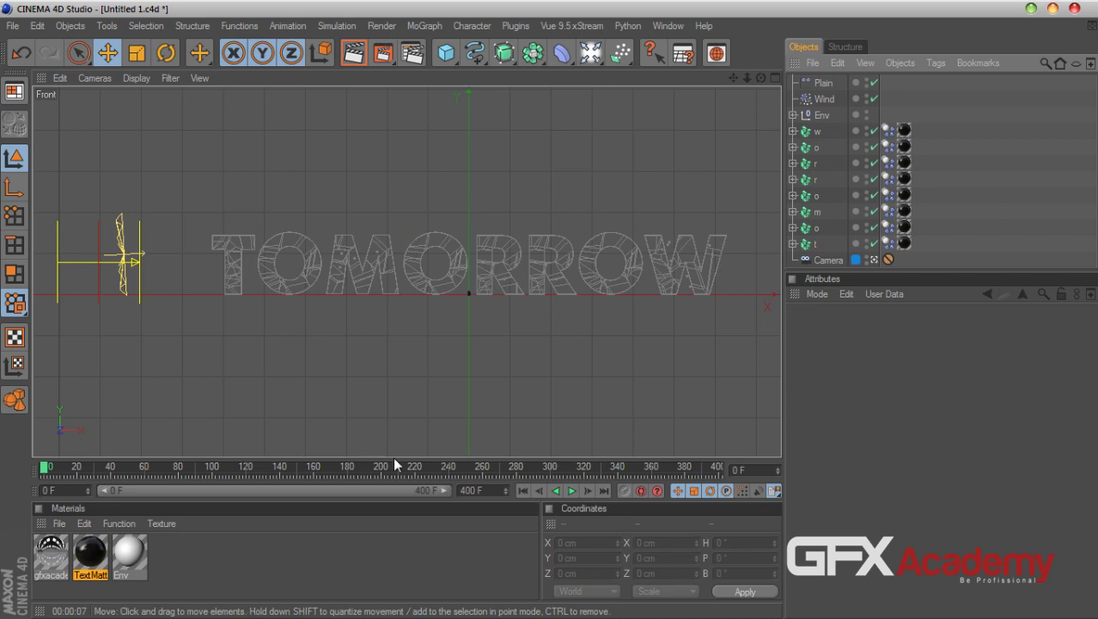
left_click(572, 491)
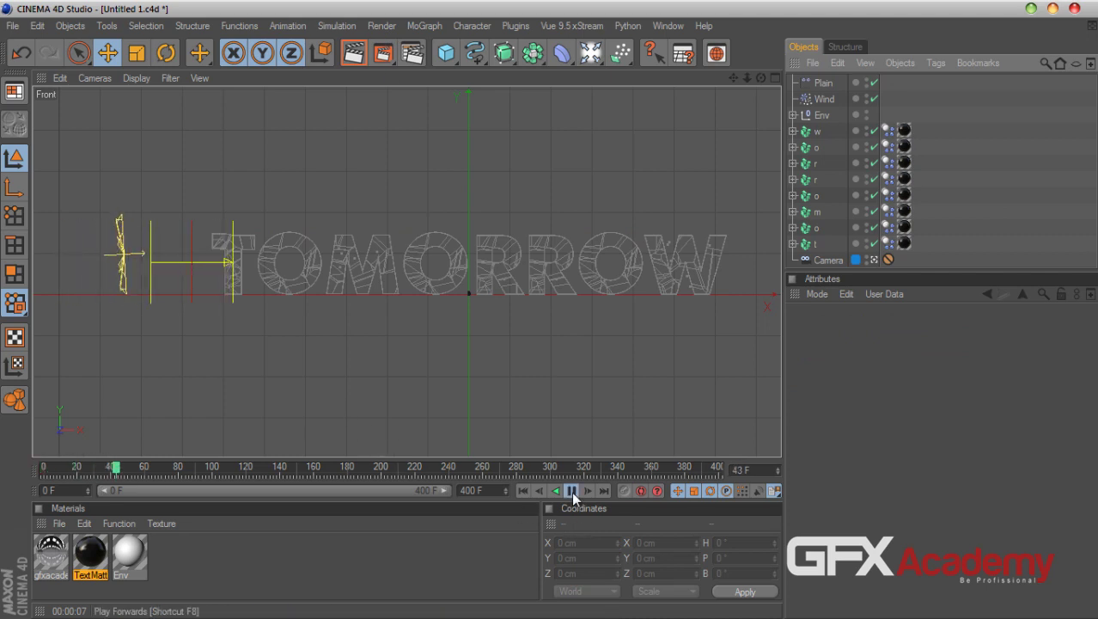
left_click(571, 490)
left_click(520, 490)
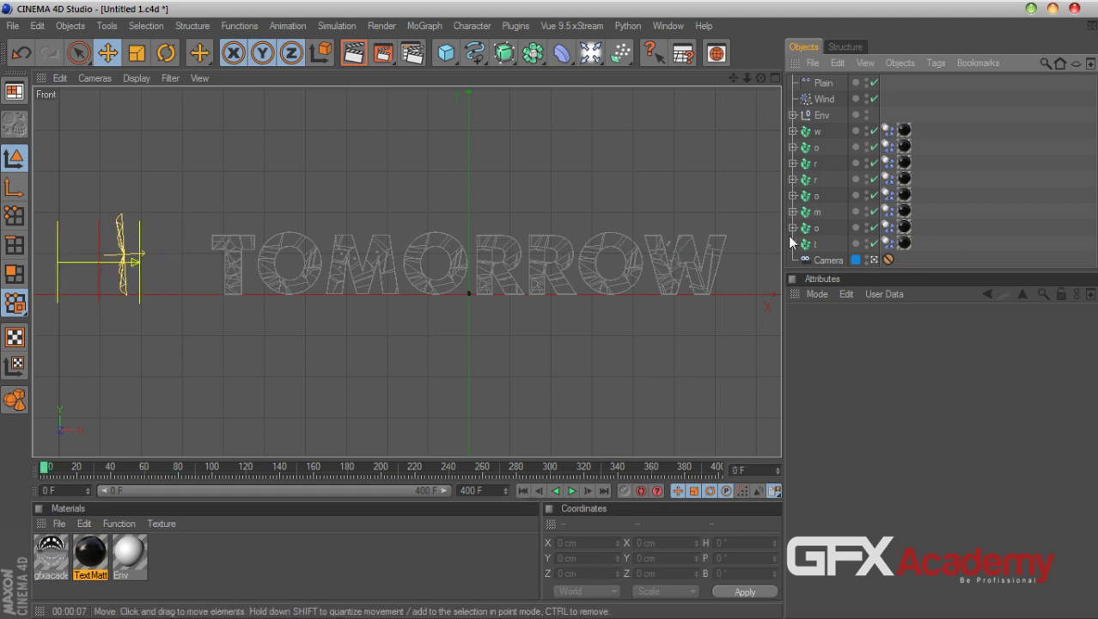
- Extend the Plain effector's falloff to about 475 cm in Z size, preview the simulation and rewind it
left_click(822, 83)
left_click_drag(140, 263, 198, 264)
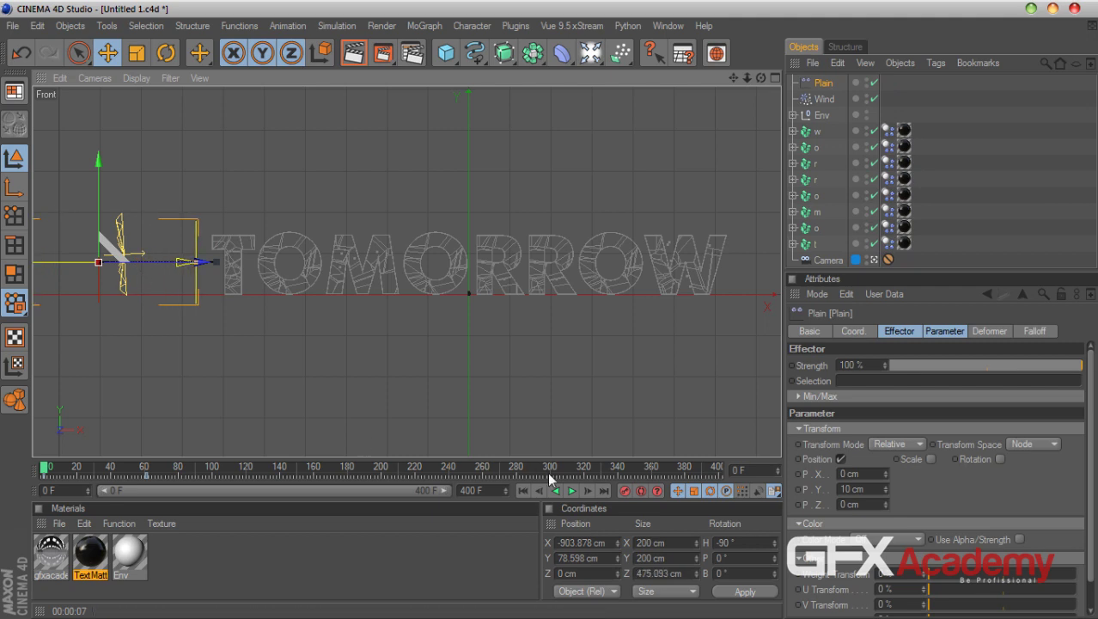
left_click(571, 491)
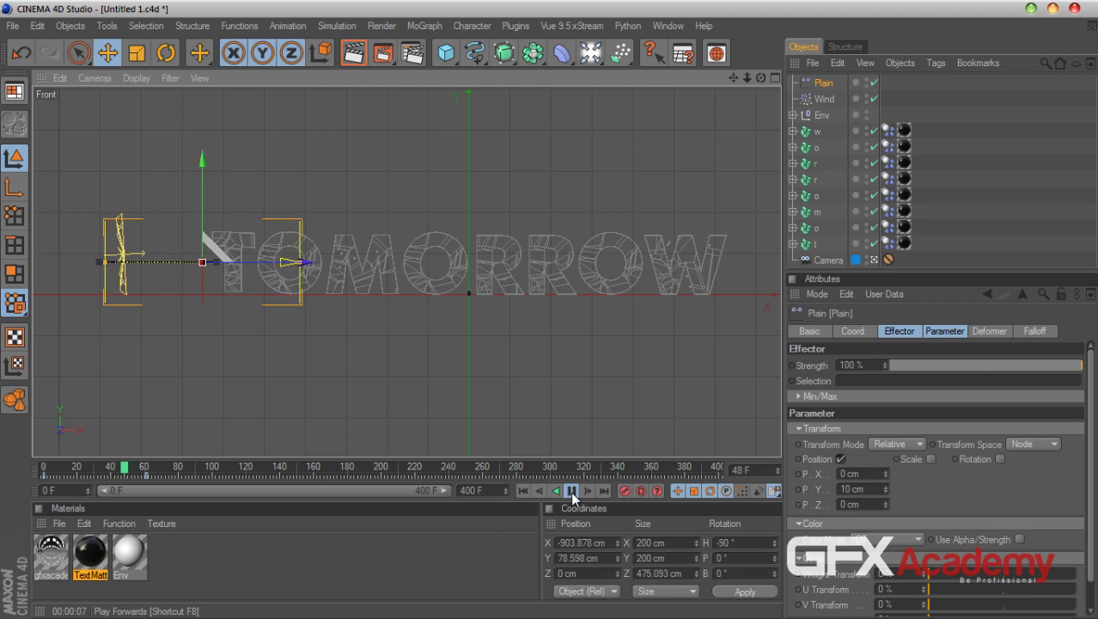
left_click(521, 489)
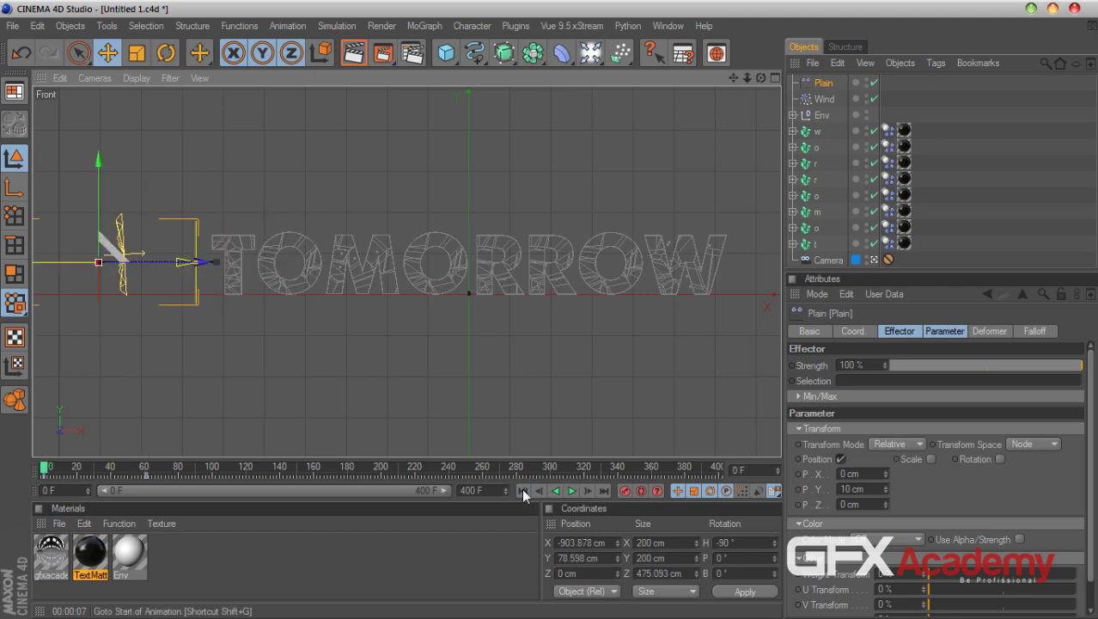
key("ctrl+shift+a")
left_click(569, 491)
left_click(569, 492)
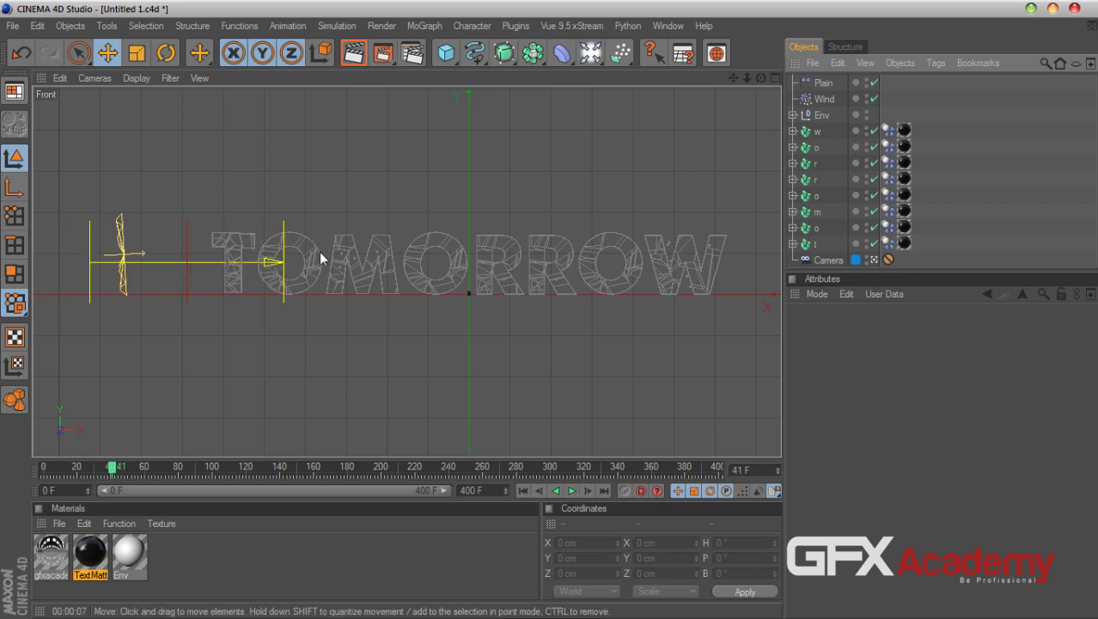
left_click(523, 491)
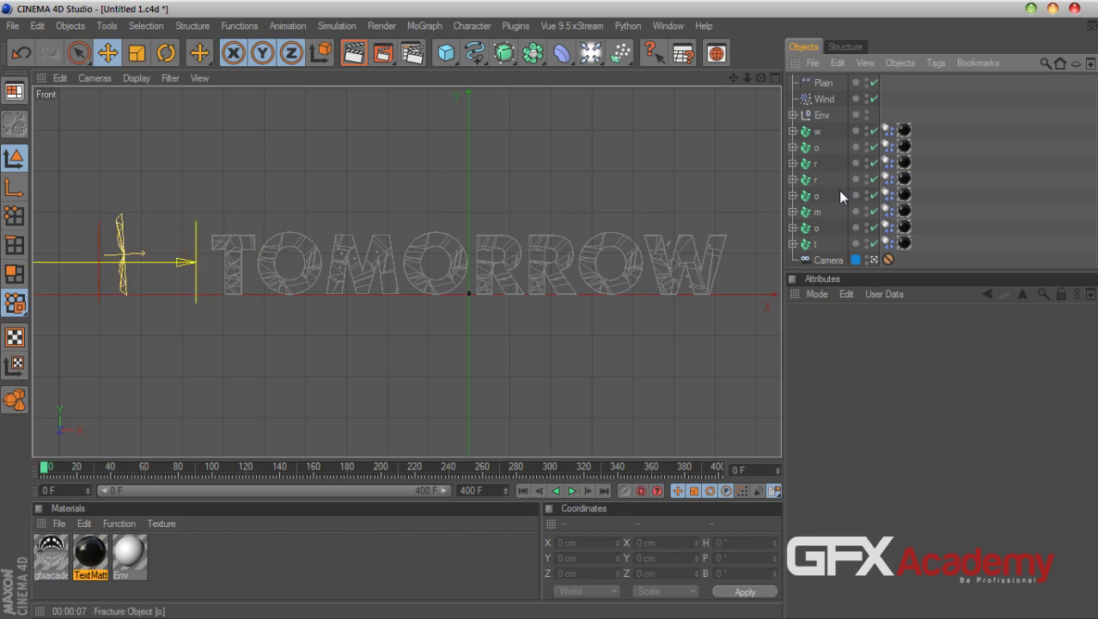
- Set Inherit Tag to Apply Tag to Children on the Dynamics Body tags of all eight letters
left_click(888, 138)
left_click(888, 242, "shift")
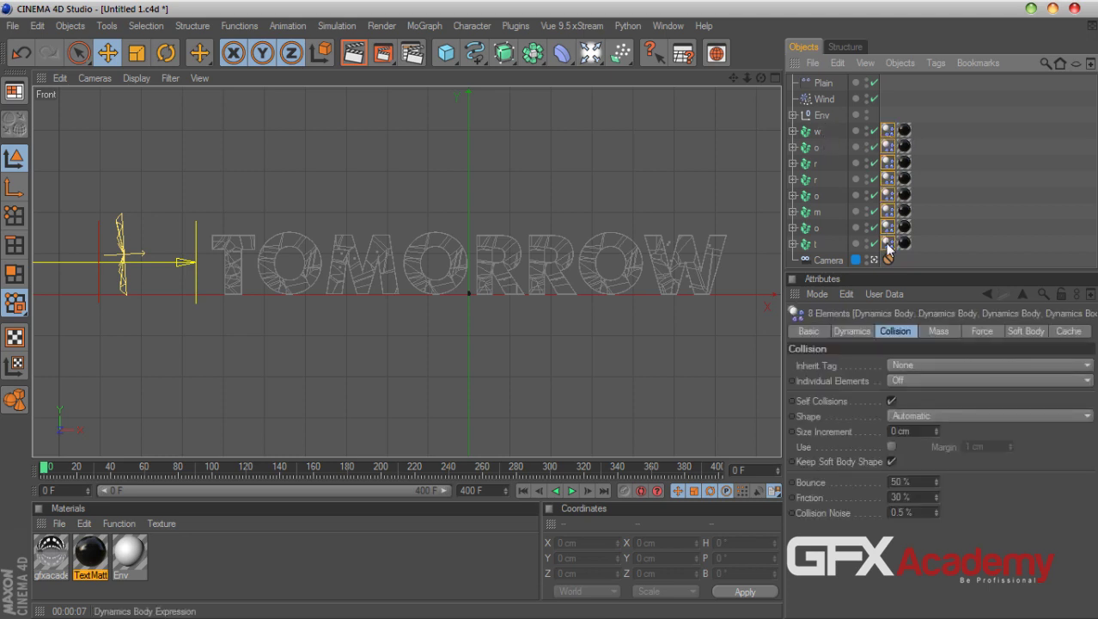
left_click(839, 367)
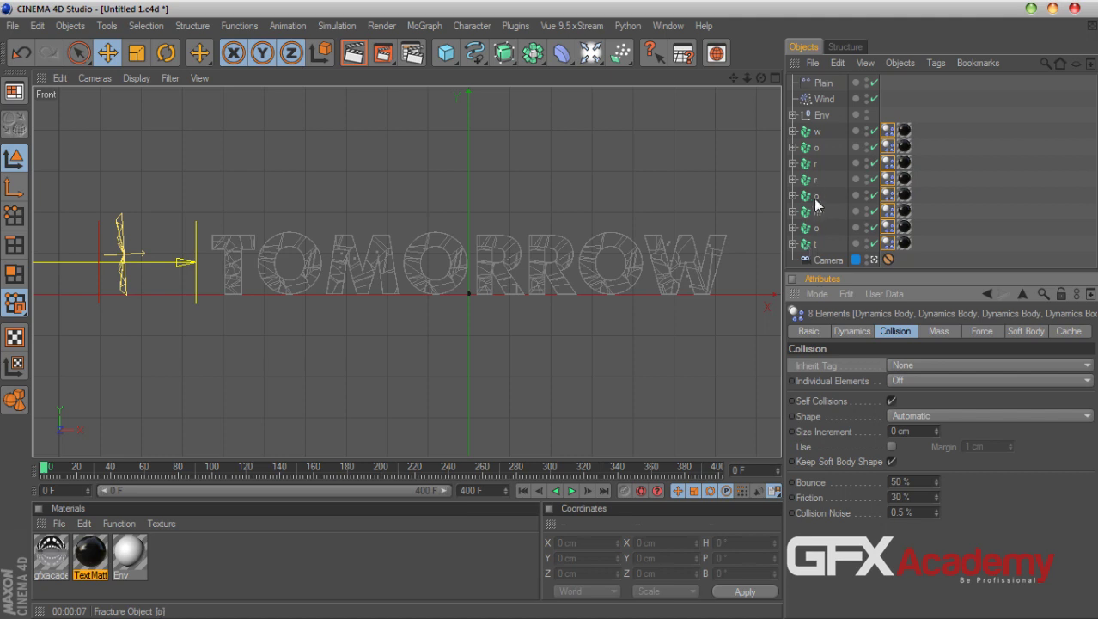
left_click(909, 362)
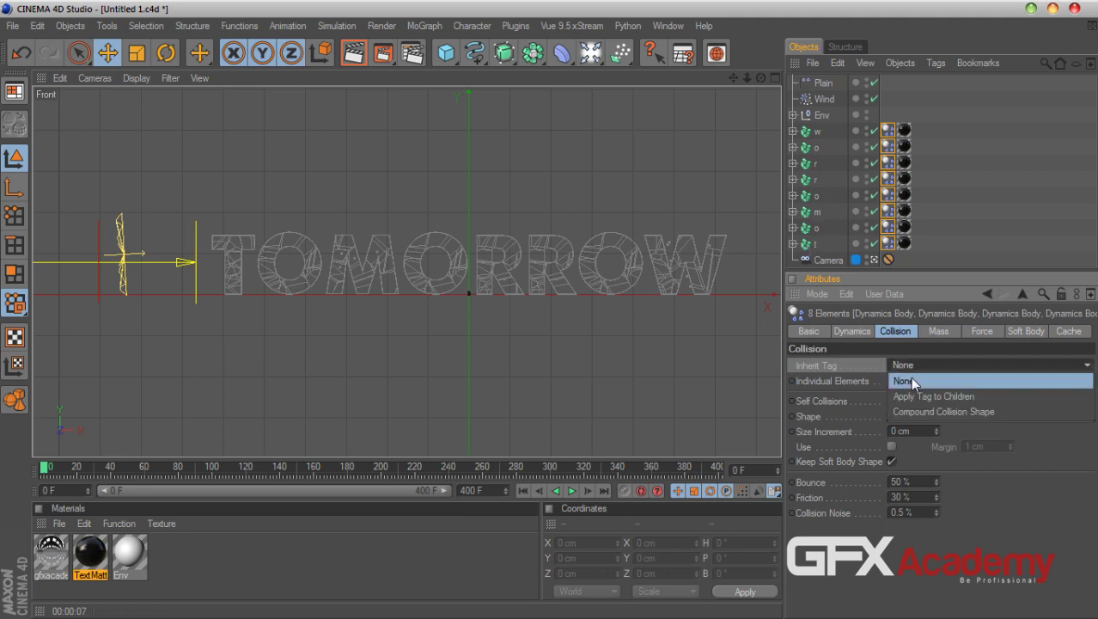
left_click(912, 395)
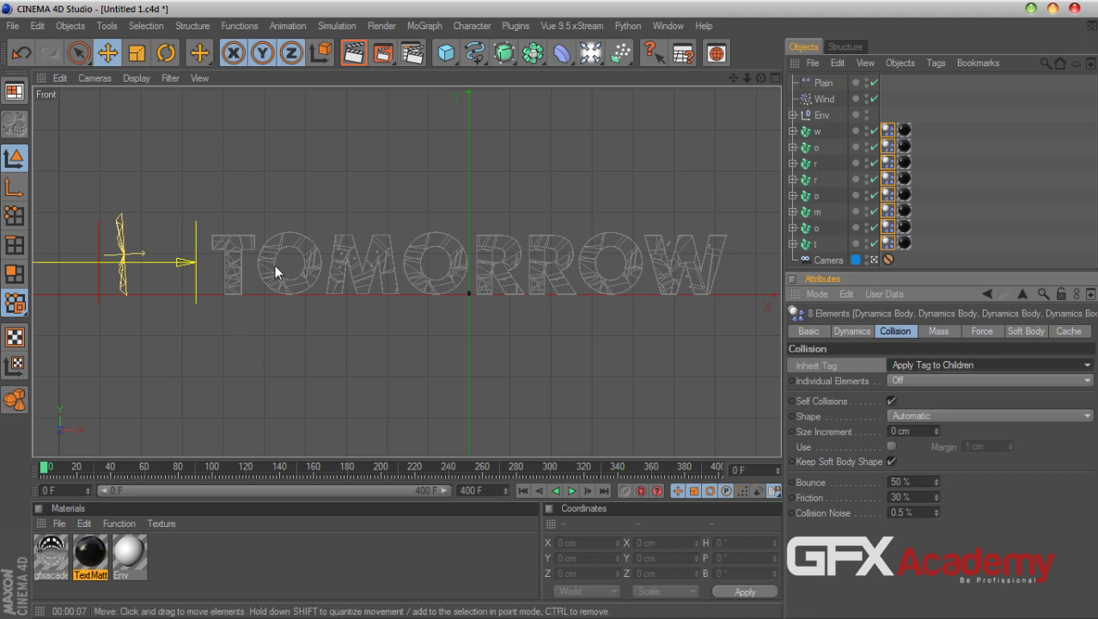
- Set Individual Elements to All on the eight Dynamics Body tags, preview the simulation and rewind it
left_click(854, 384)
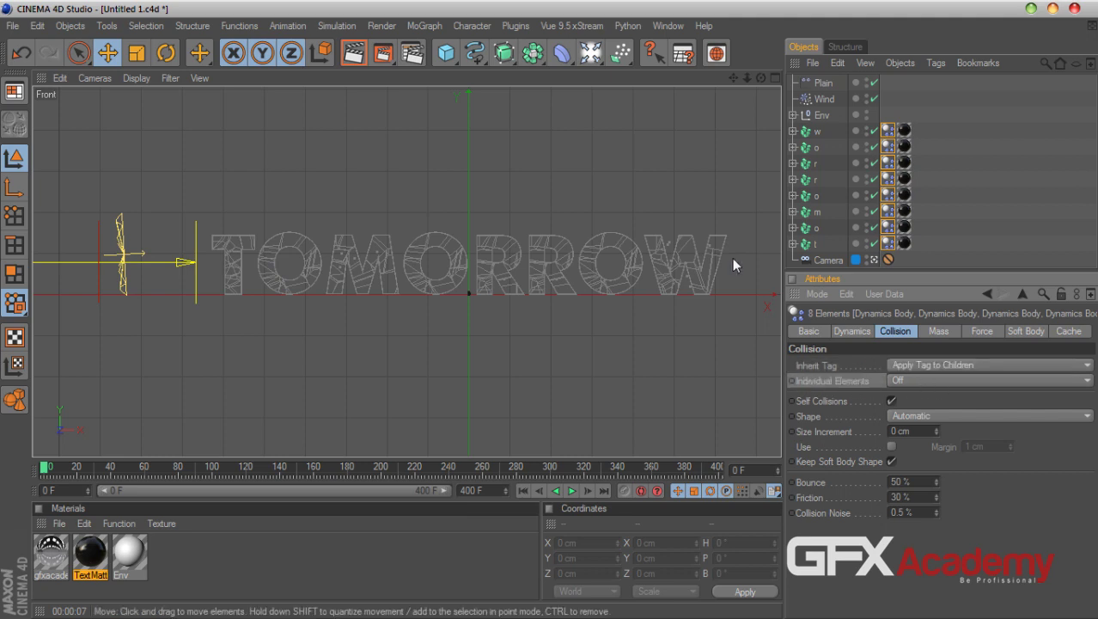
left_click(794, 245)
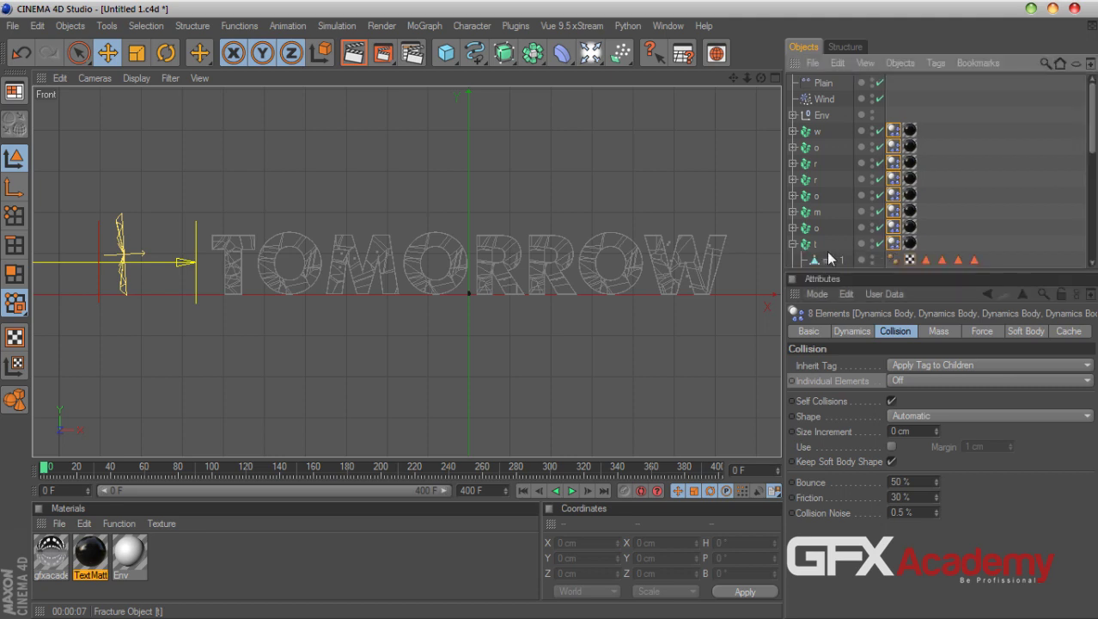
scroll(841, 258, "down", 5)
scroll(832, 210, "up", 5)
left_click(793, 245)
left_click(904, 380)
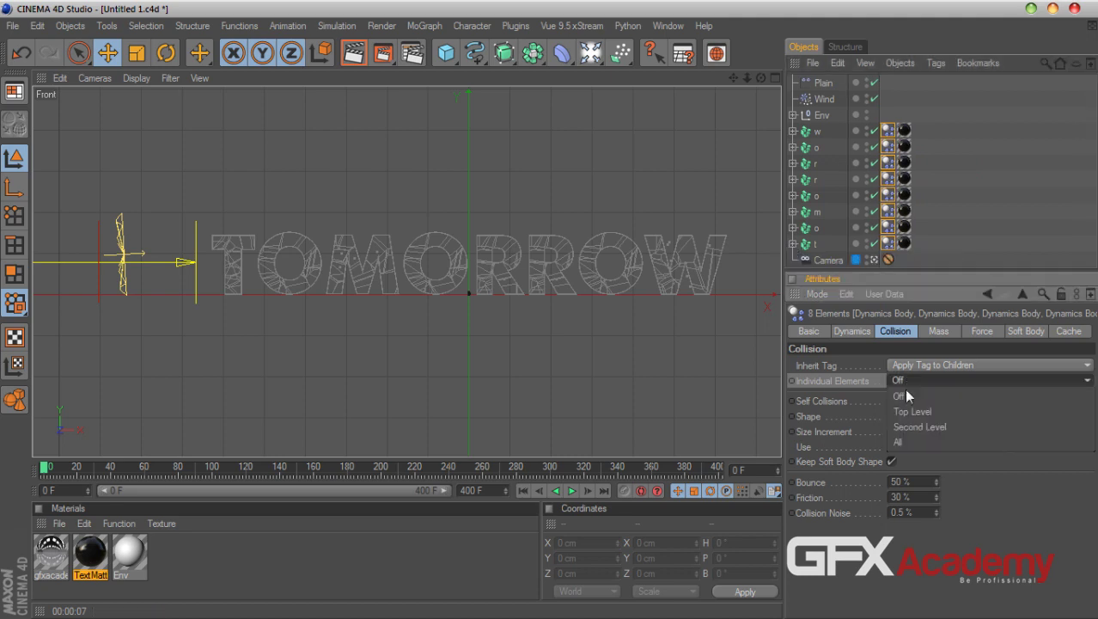
left_click(911, 442)
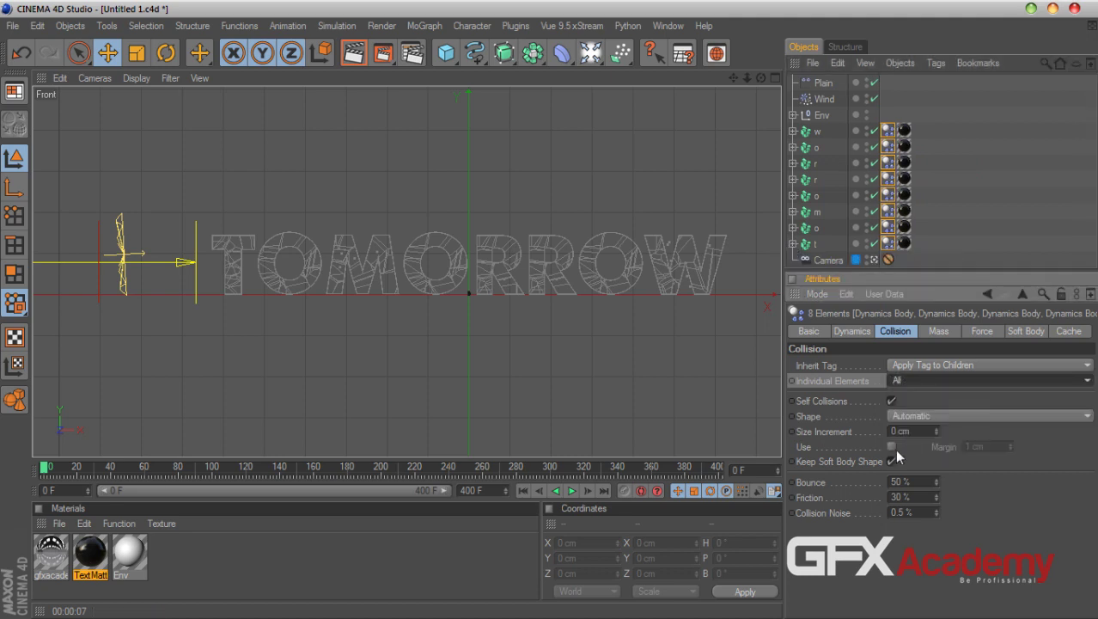
left_click(570, 496)
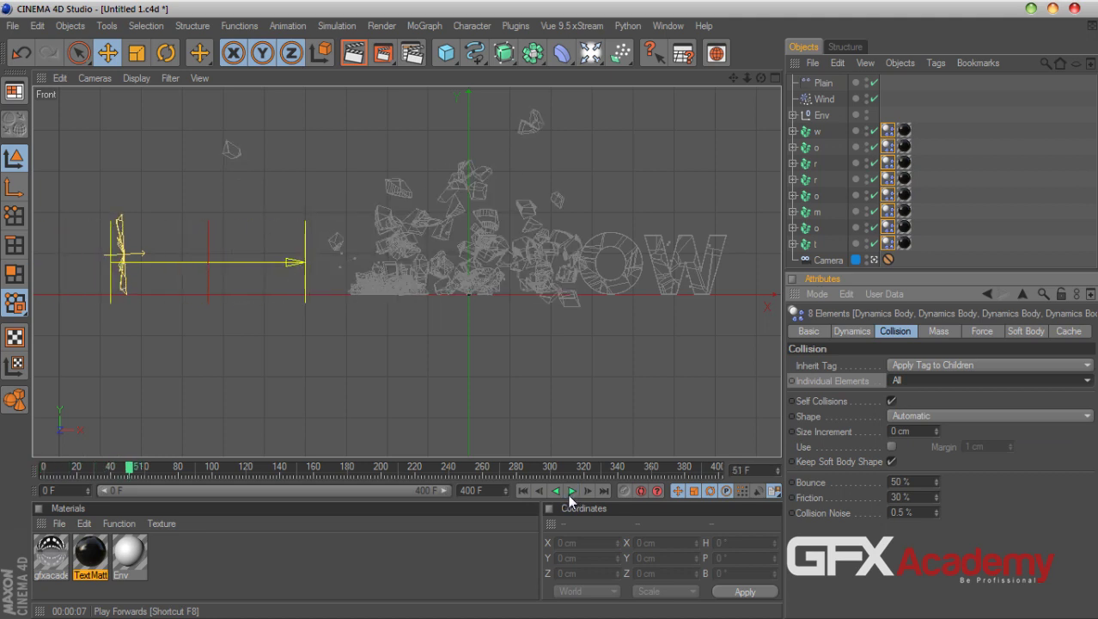
left_click(523, 490)
- Set the Wind object's speed to 20 cm, preview the simulation and rewind it
left_click(823, 101)
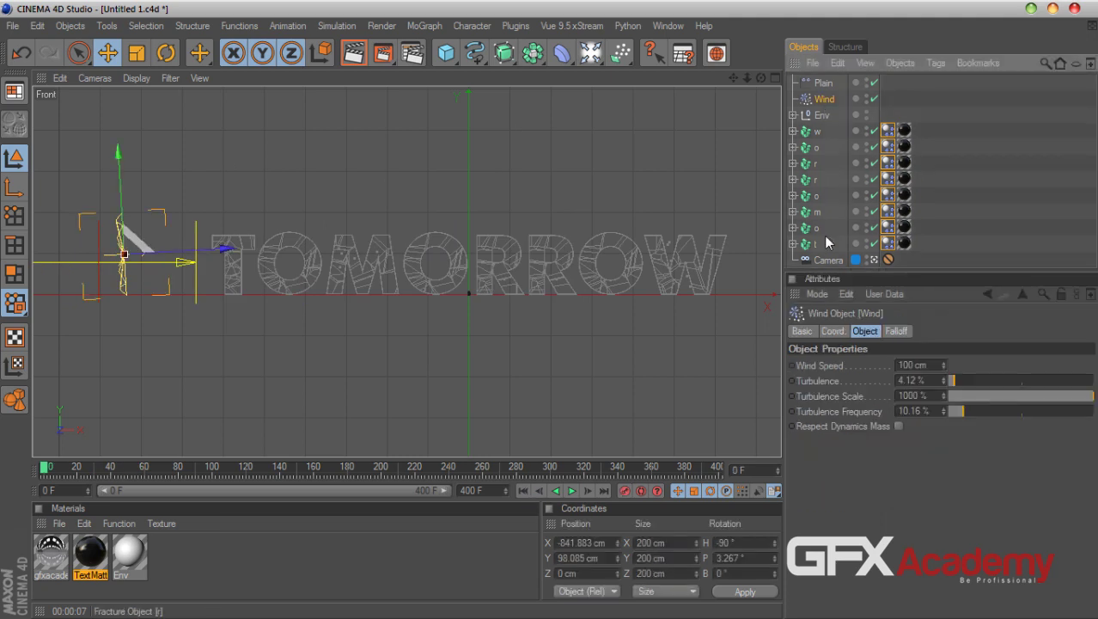
double_click(916, 365)
type("20")
key("Return")
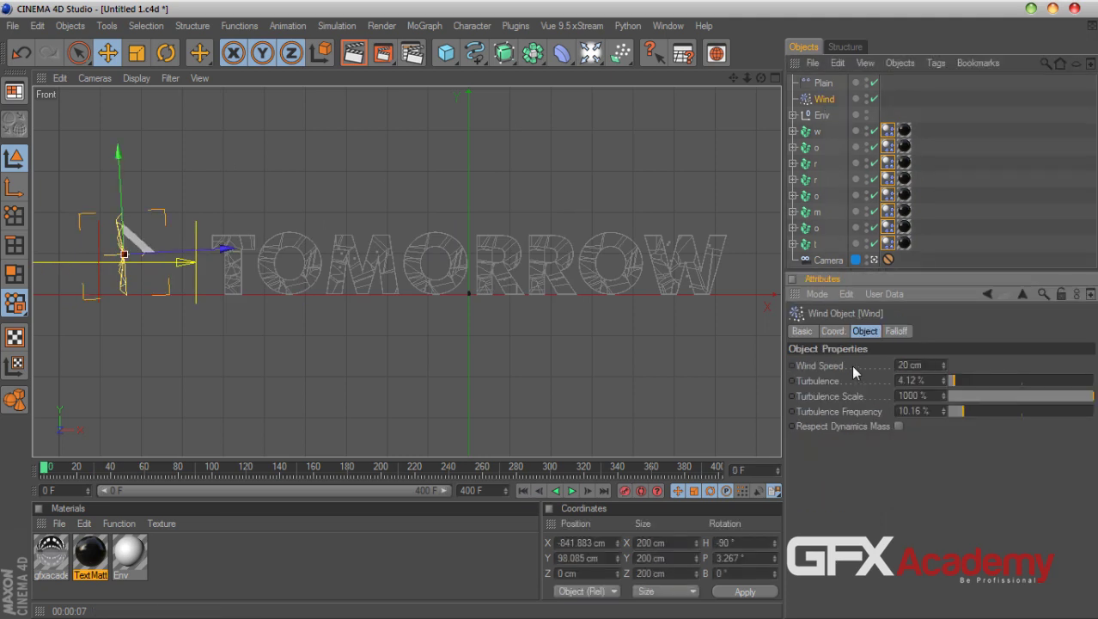
left_click(572, 492)
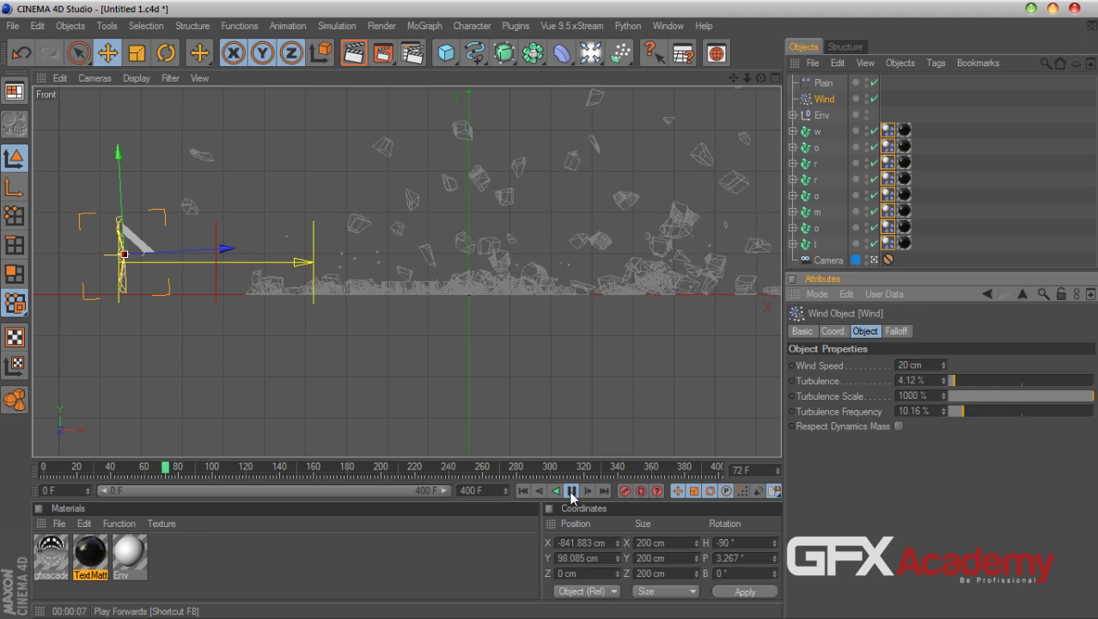
left_click(571, 491)
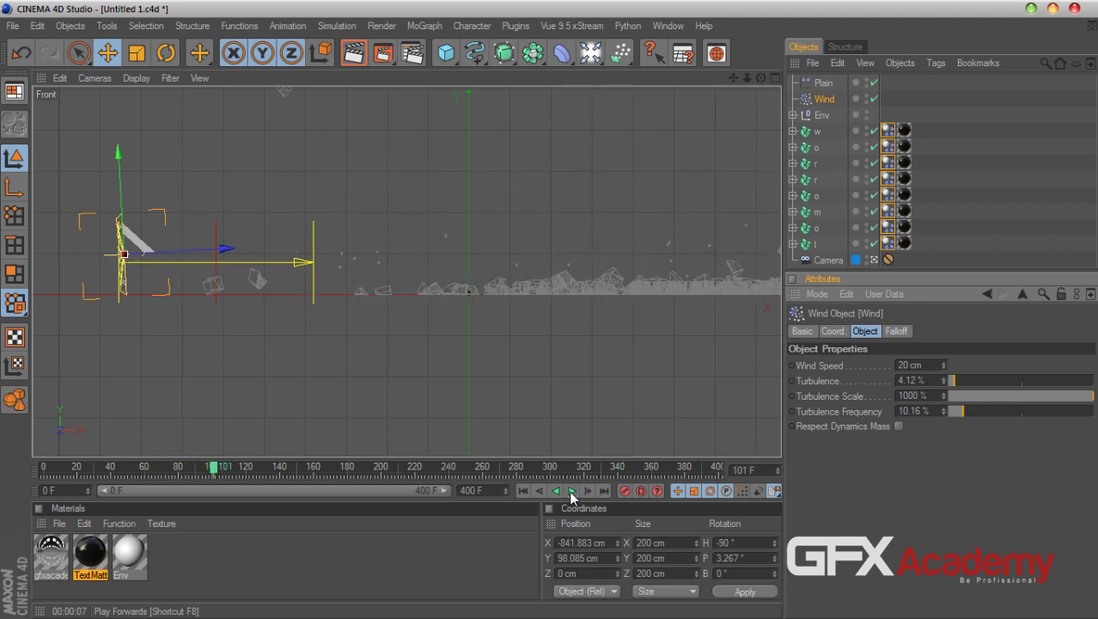
left_click(523, 491)
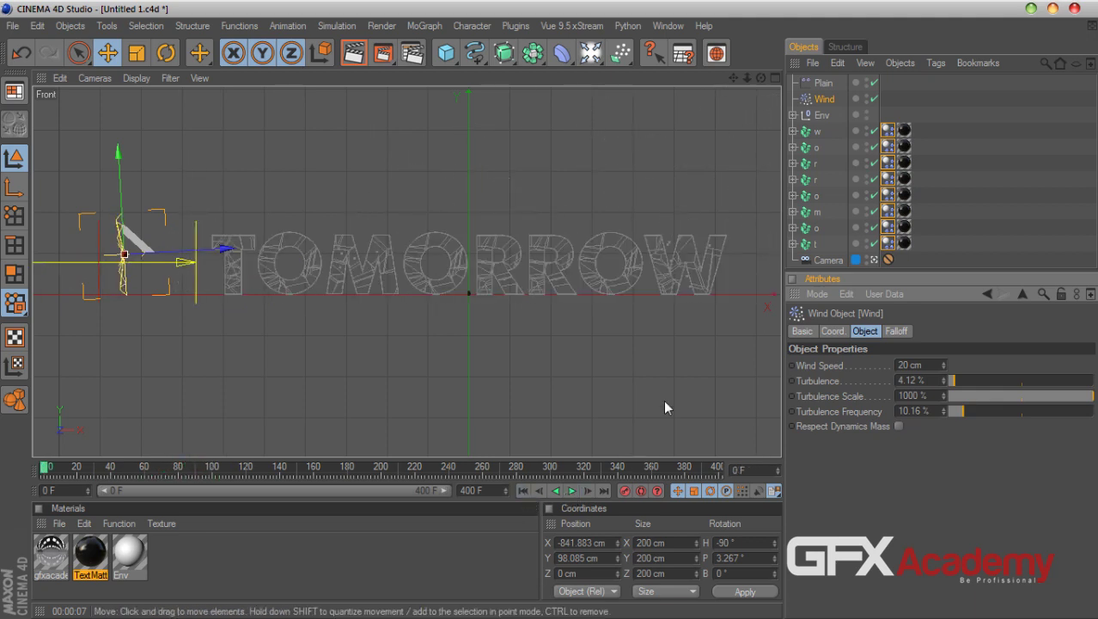
- Set the Wind object's speed to 10 cm, its turbulence to about 20.6 % and its turbulence frequency to about 23.35 %
left_click_drag(924, 365, 860, 365)
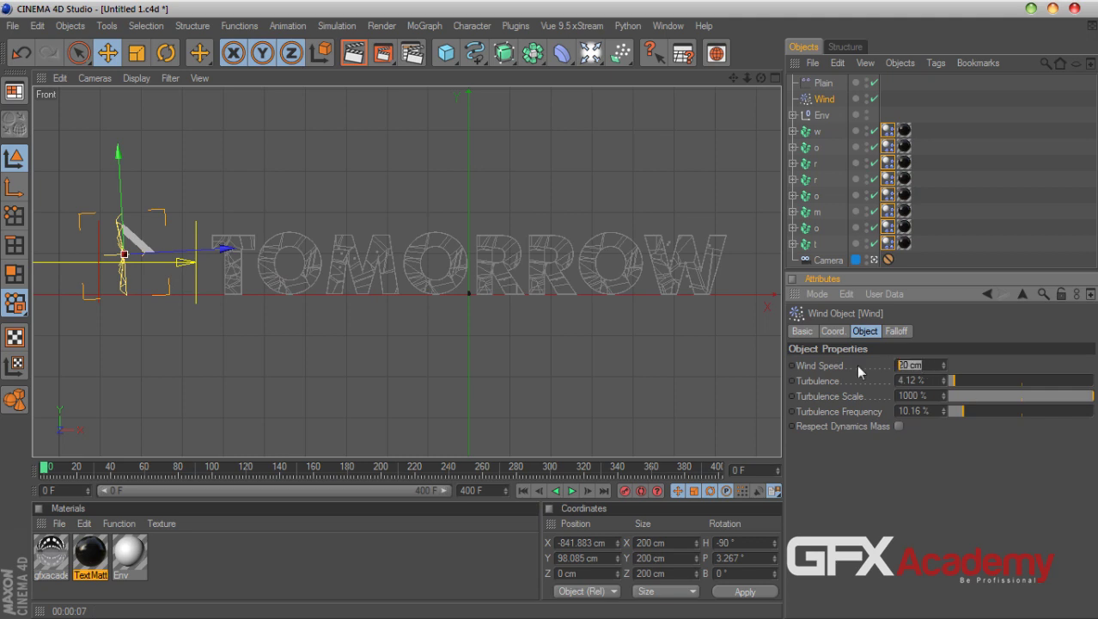
type("10")
key("Return")
left_click_drag(957, 379, 979, 380)
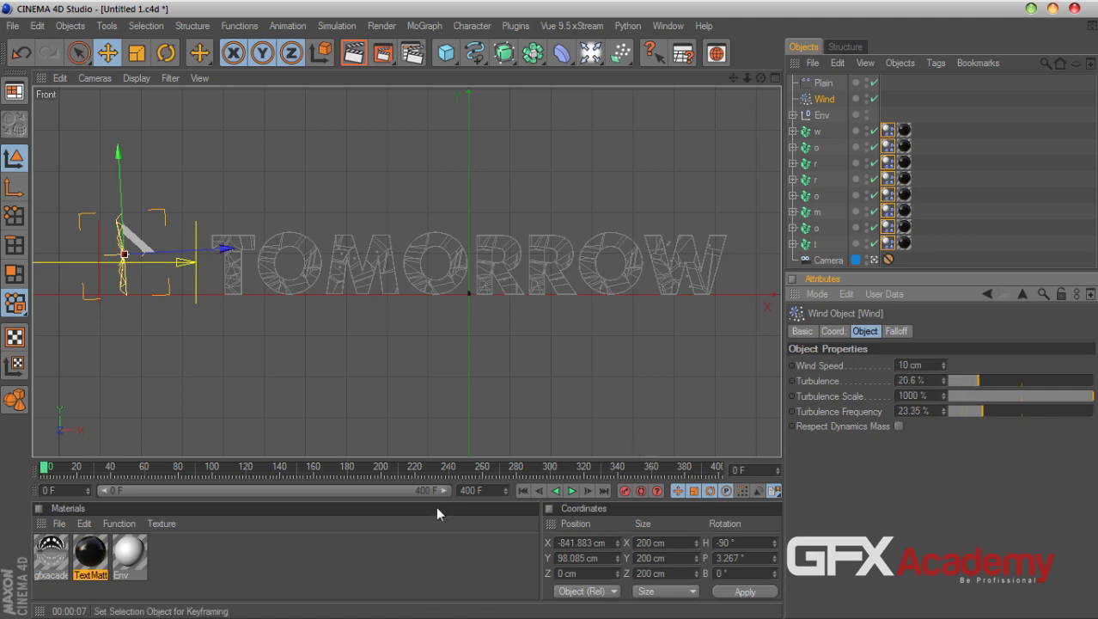
- Leave the camera view for a free perspective on the whole TOMORROW text, preview the simulation with nothing selected and rewind it
left_click(771, 79)
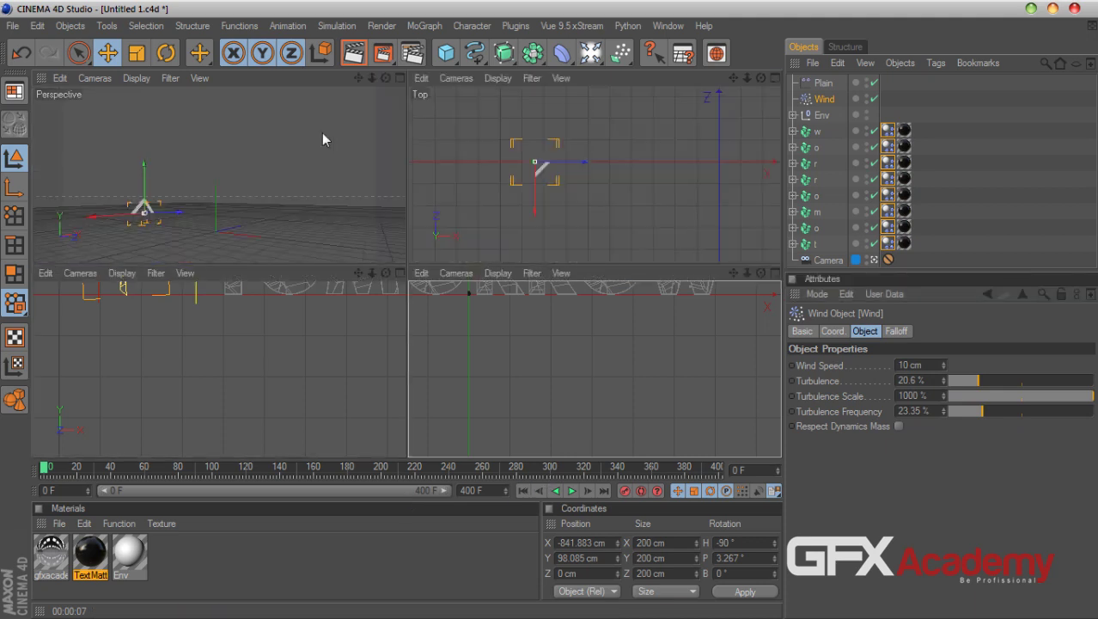
left_click(398, 78)
left_click(875, 259)
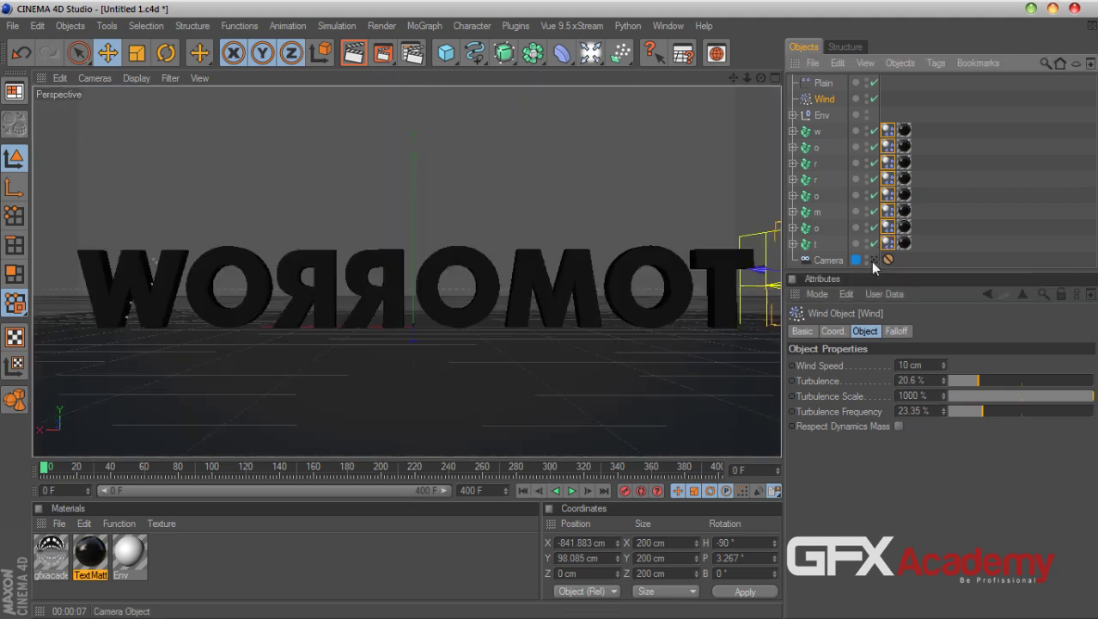
mouse_move(760, 78)
left_mouse_down()
mouse_move(709, 83)
mouse_move(748, 80)
mouse_move(735, 82)
mouse_move(751, 91)
left_mouse_up()
left_click(825, 177)
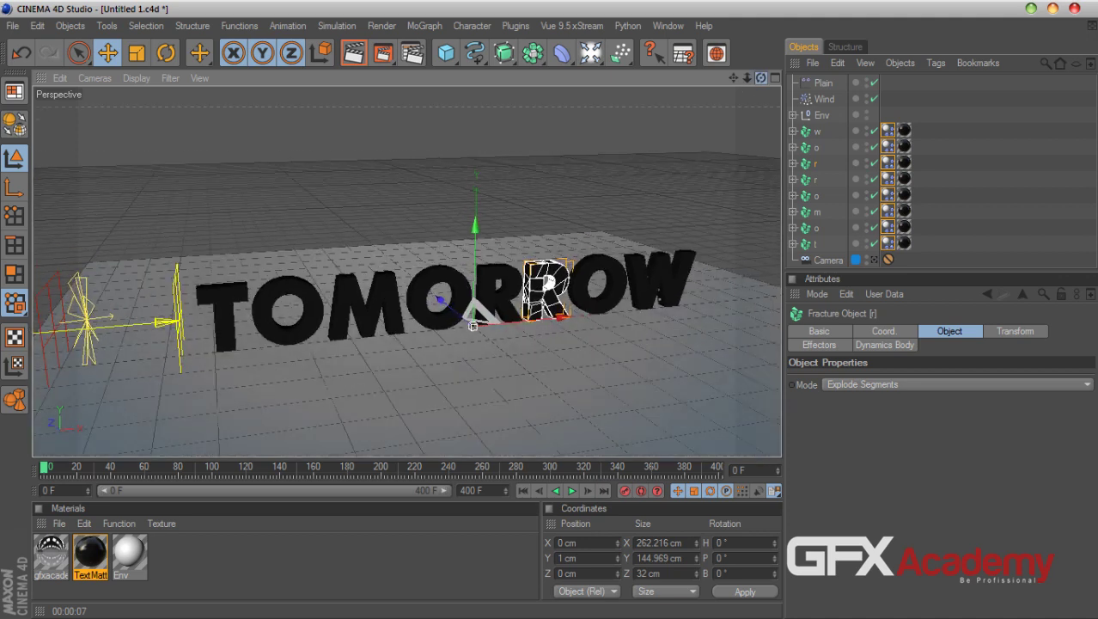
left_click(572, 491)
left_click(960, 242)
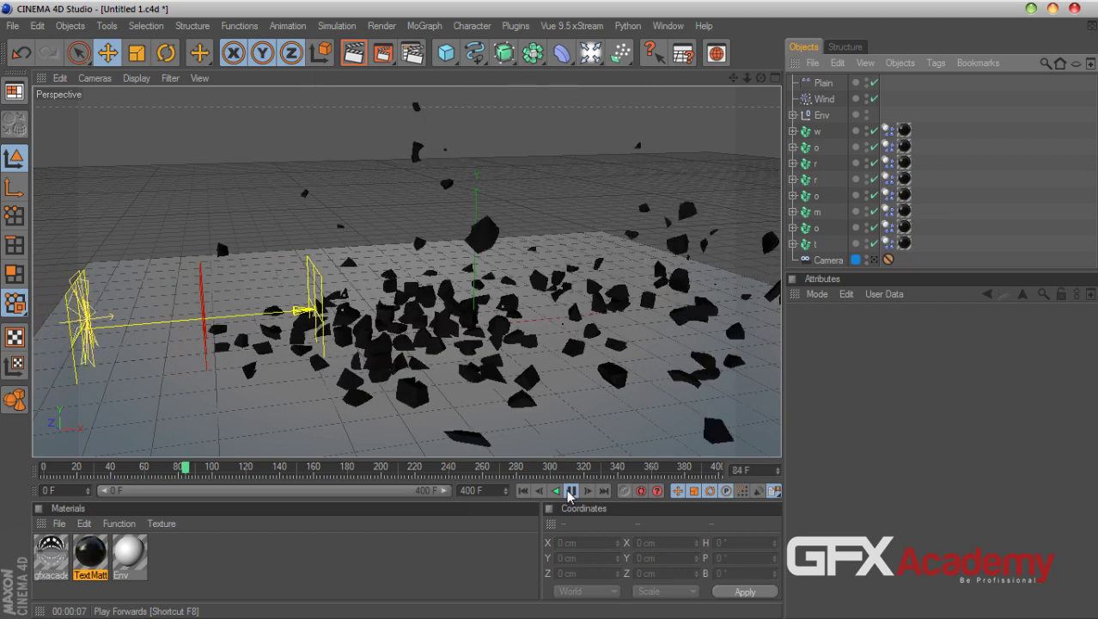
left_click(570, 491)
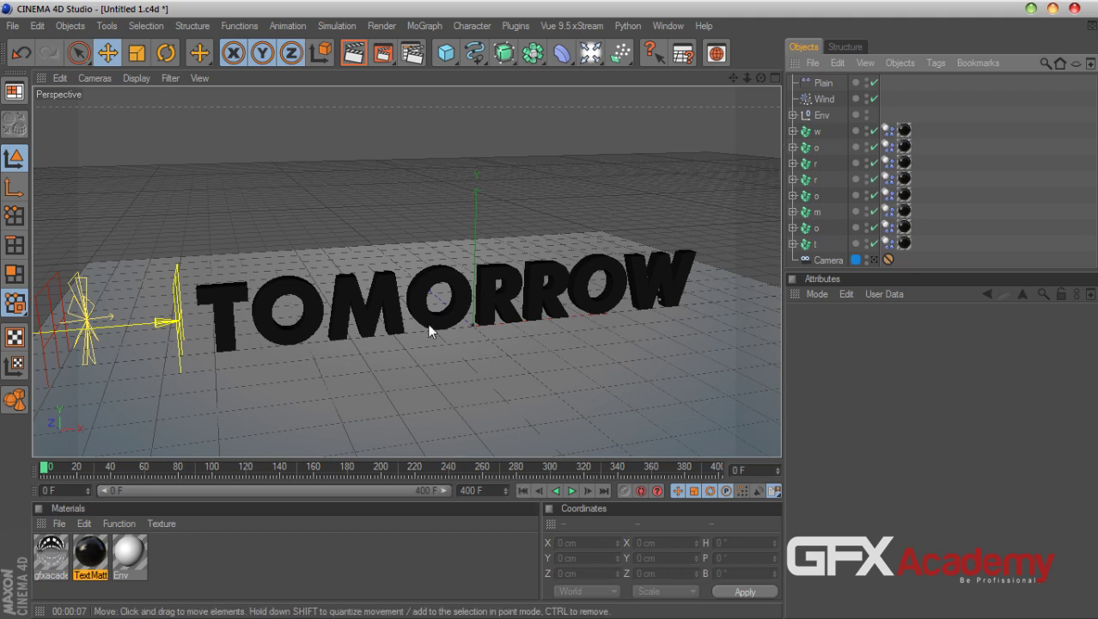
- Set the gravity in the project's dynamics settings to 200 cm, preview the simulation and rewind it
left_click(38, 25)
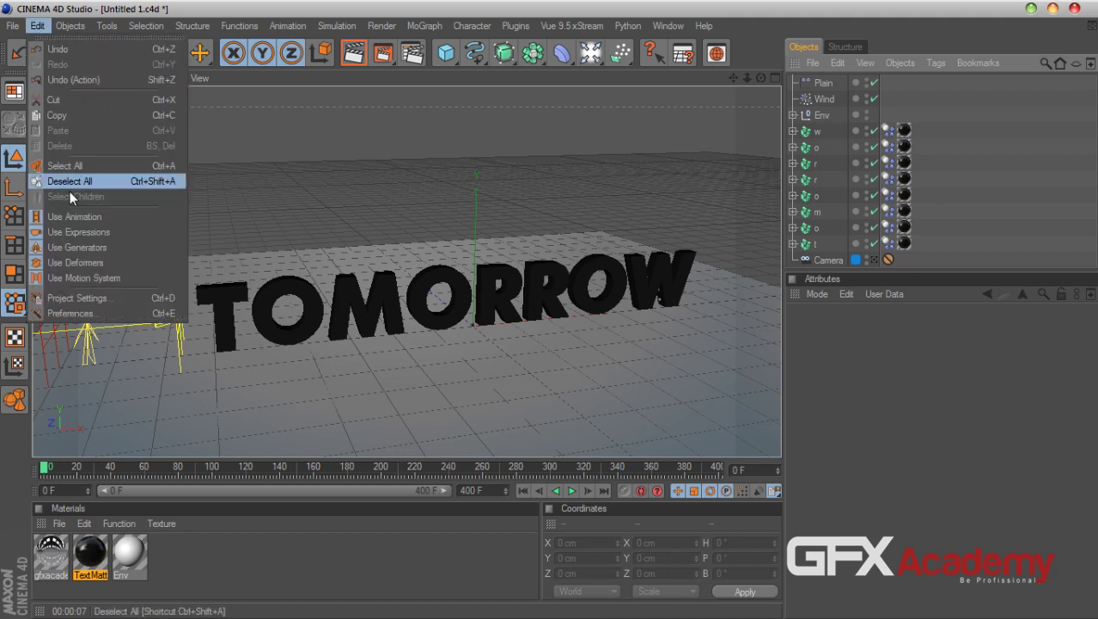
left_click(87, 301)
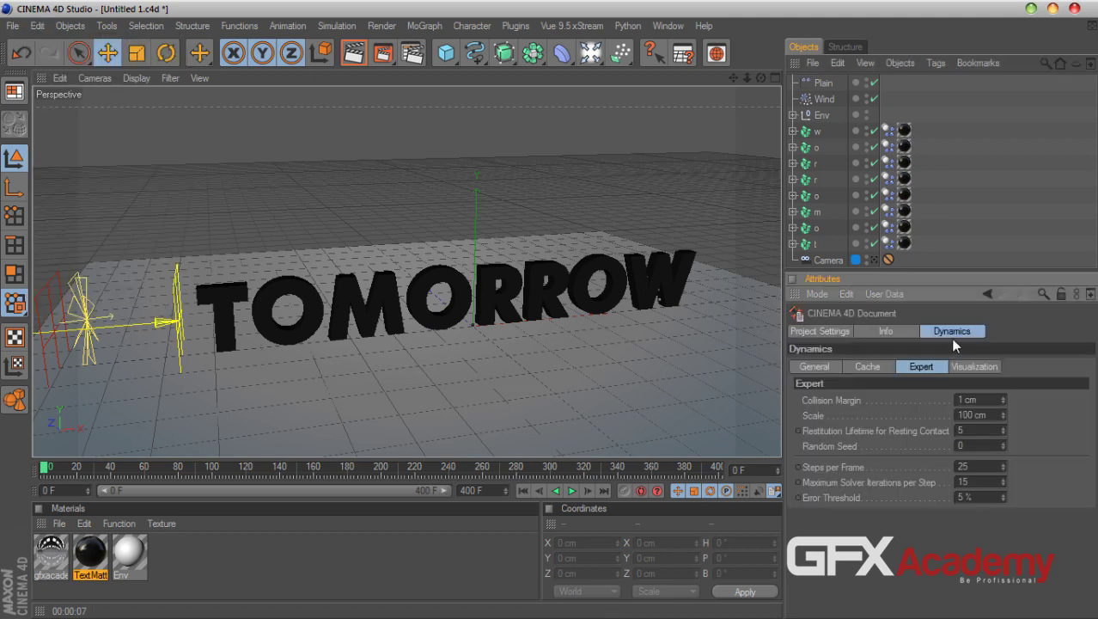
left_click(821, 367)
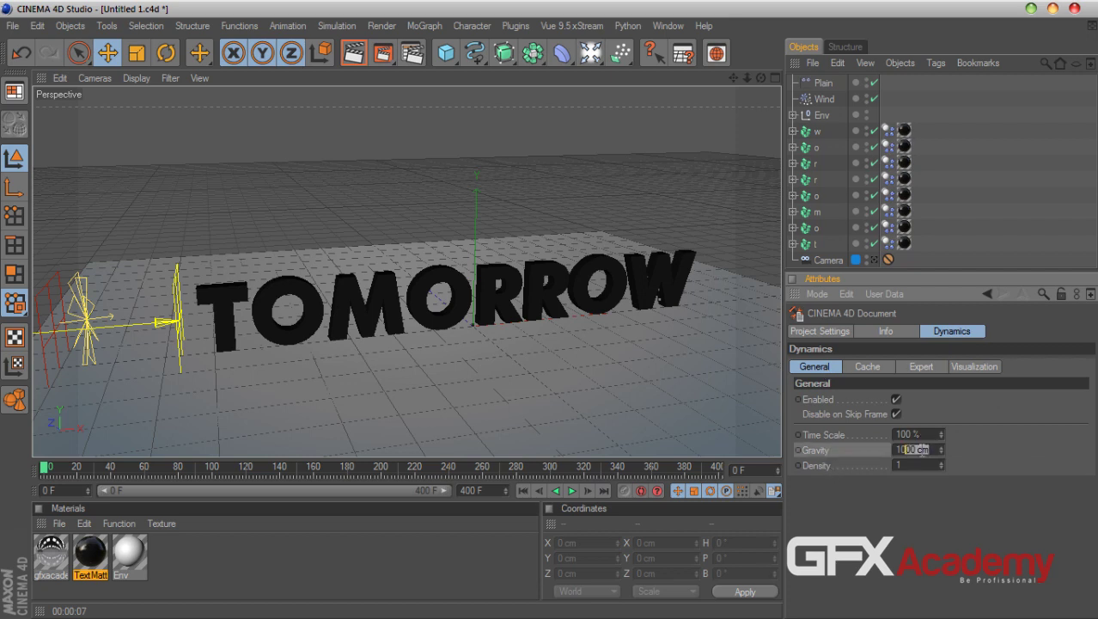
type("200")
key("Return")
left_click(571, 490)
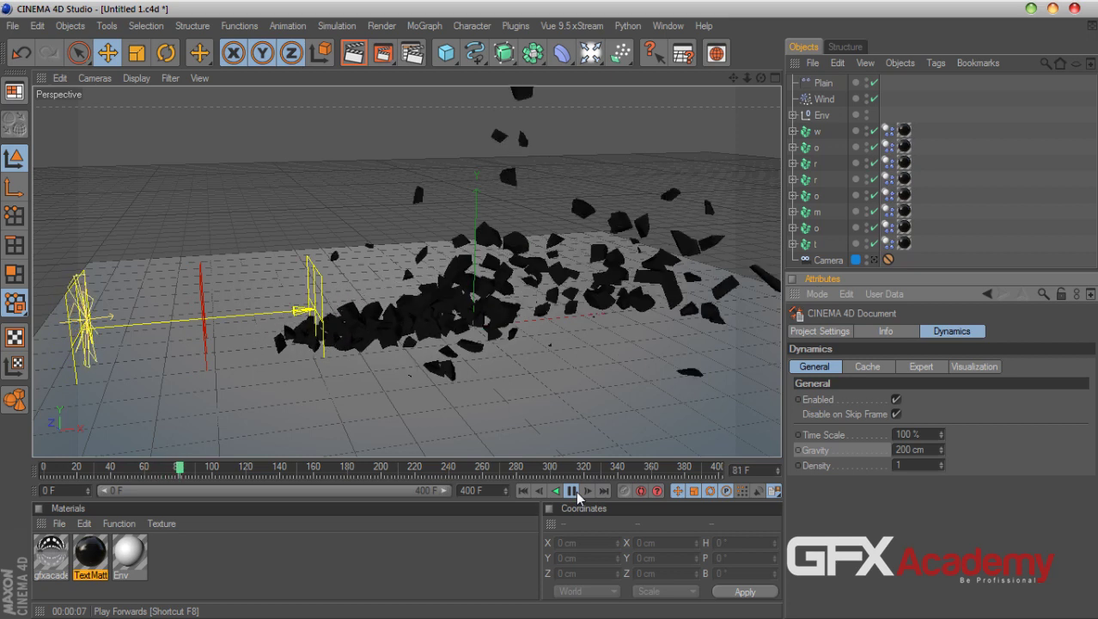
left_click(572, 491)
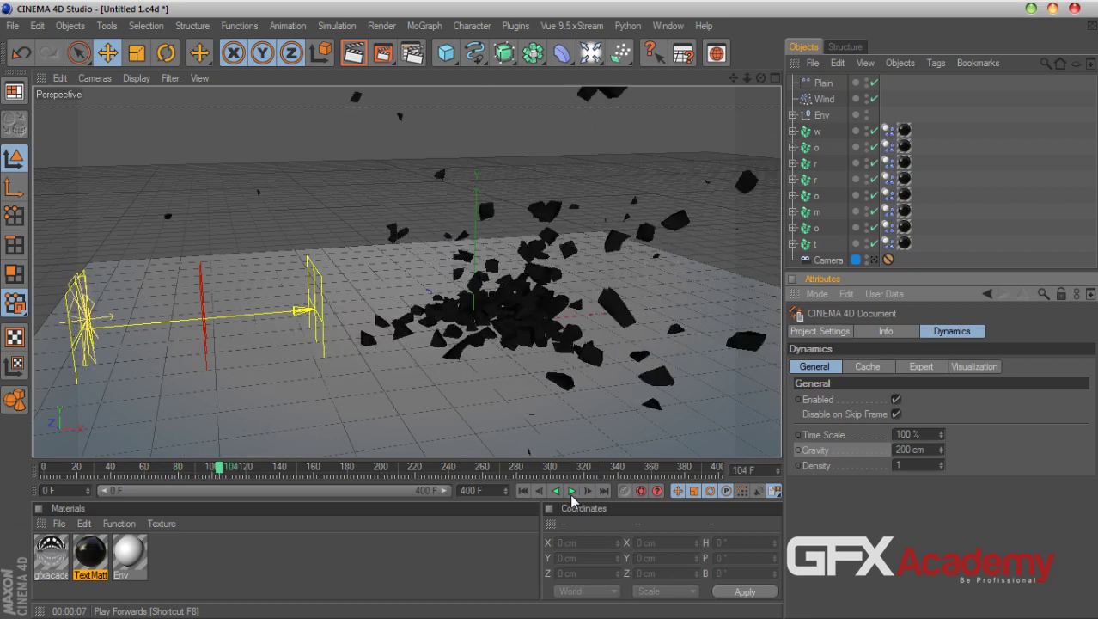
left_click(522, 490)
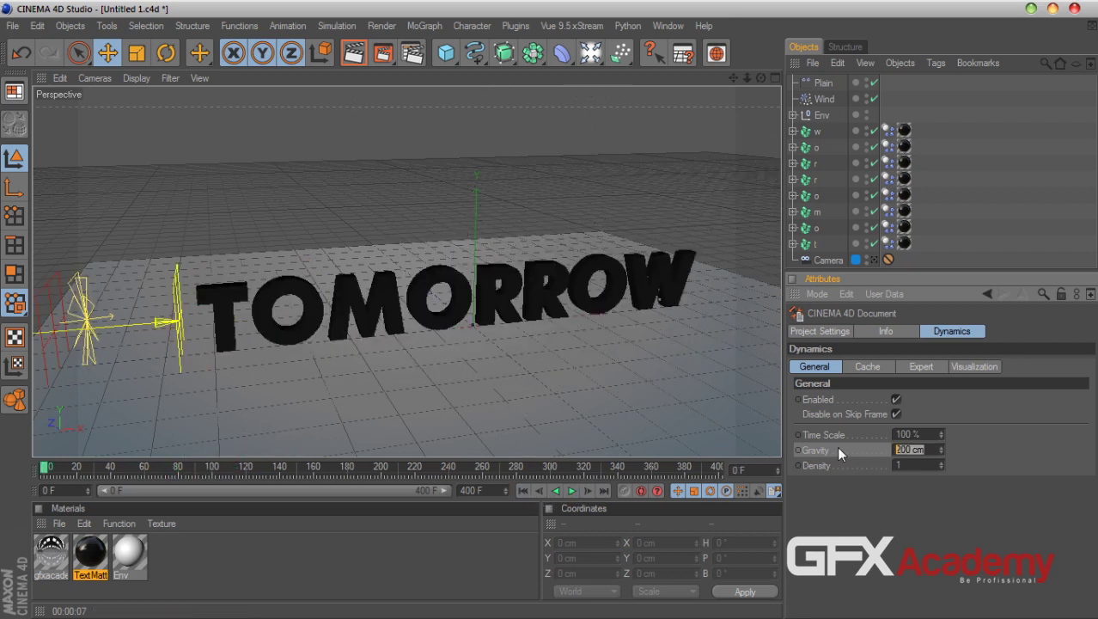
- Lower the project's dynamics gravity to 50 cm, preview the simulation and rewind it
type("50")
key("Return")
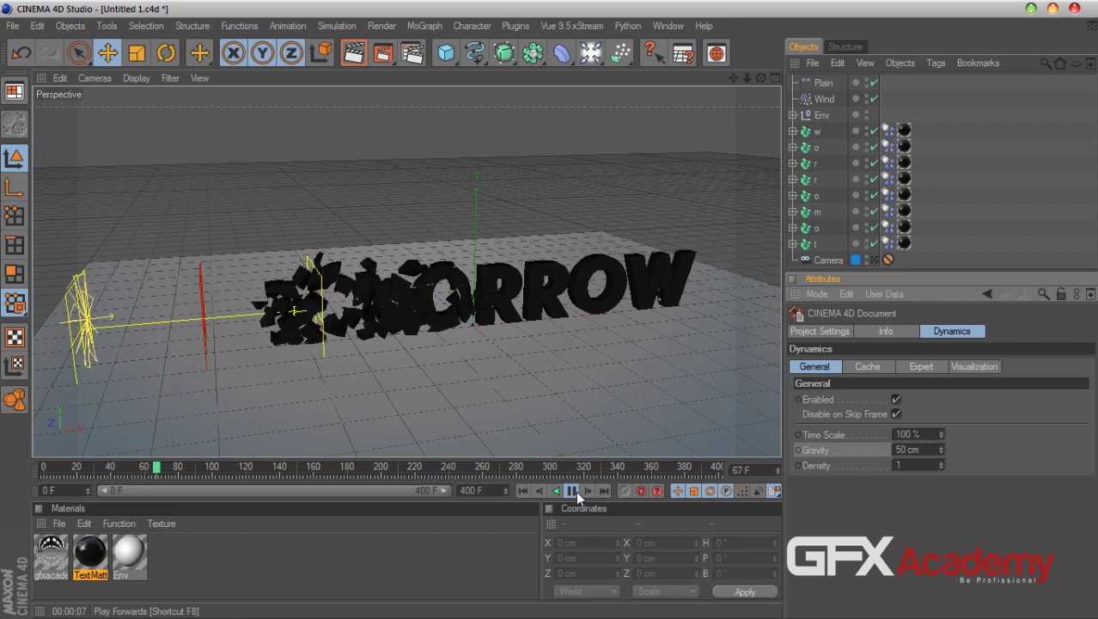
left_click(576, 491)
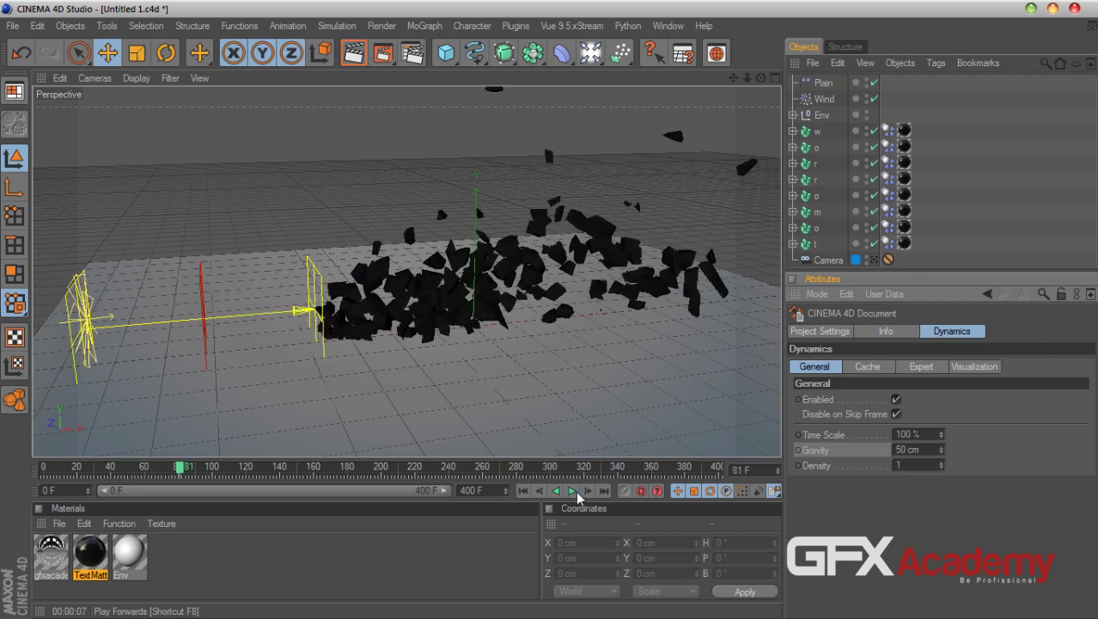
left_click(522, 490)
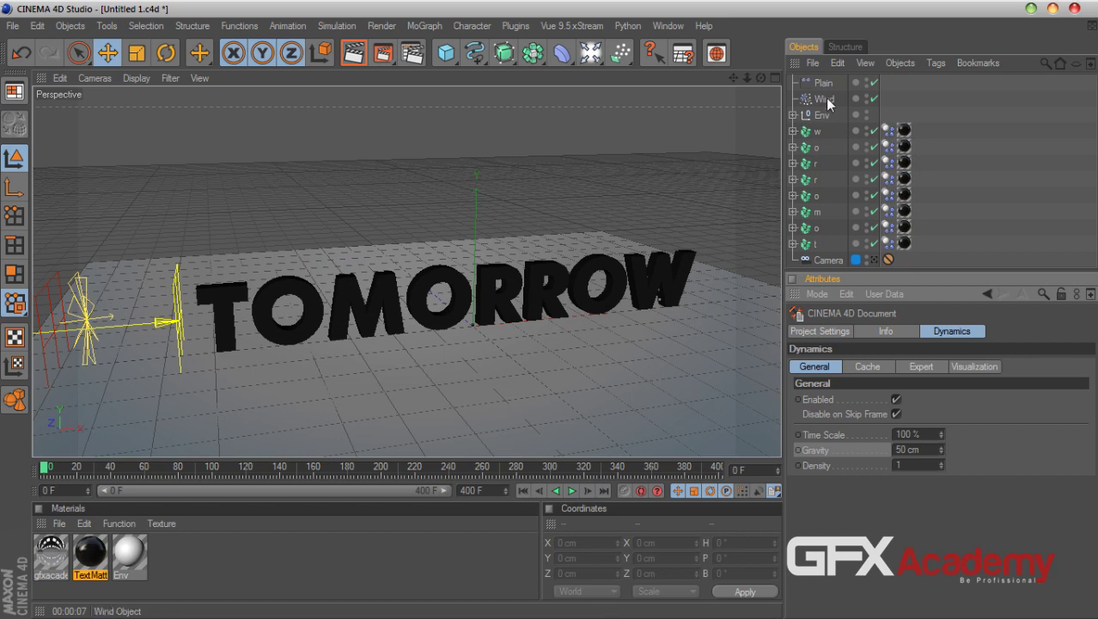
- Set the Wind object's speed to 8 cm and its turbulence and turbulence frequency to about 4.67 %, previewing and rewinding the simulation
left_click(824, 99)
double_click(918, 368)
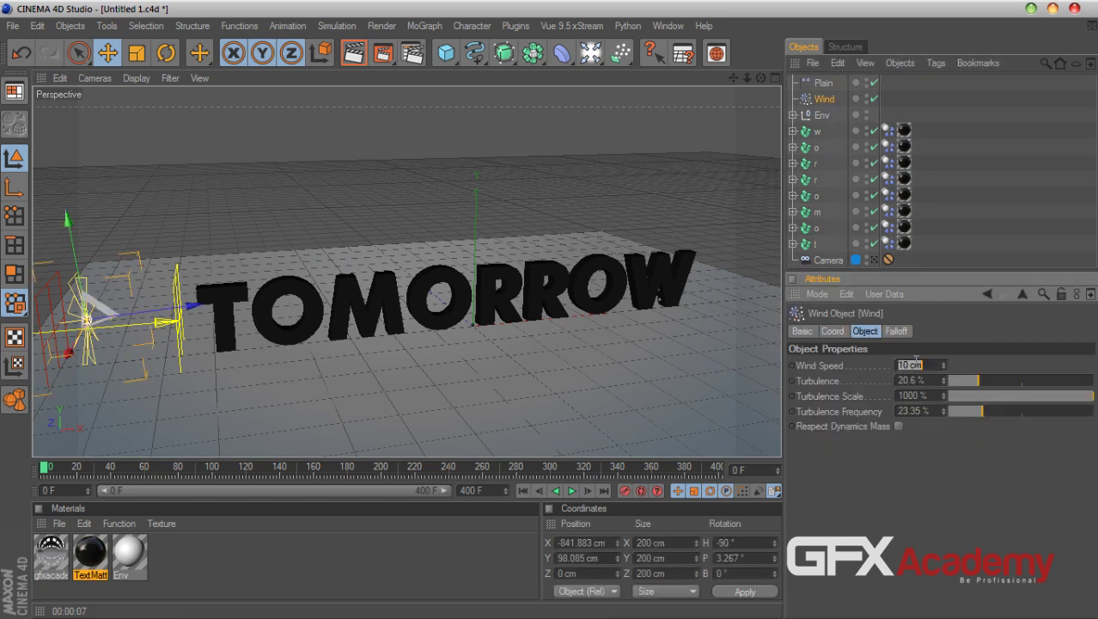
type("3")
key("Escape")
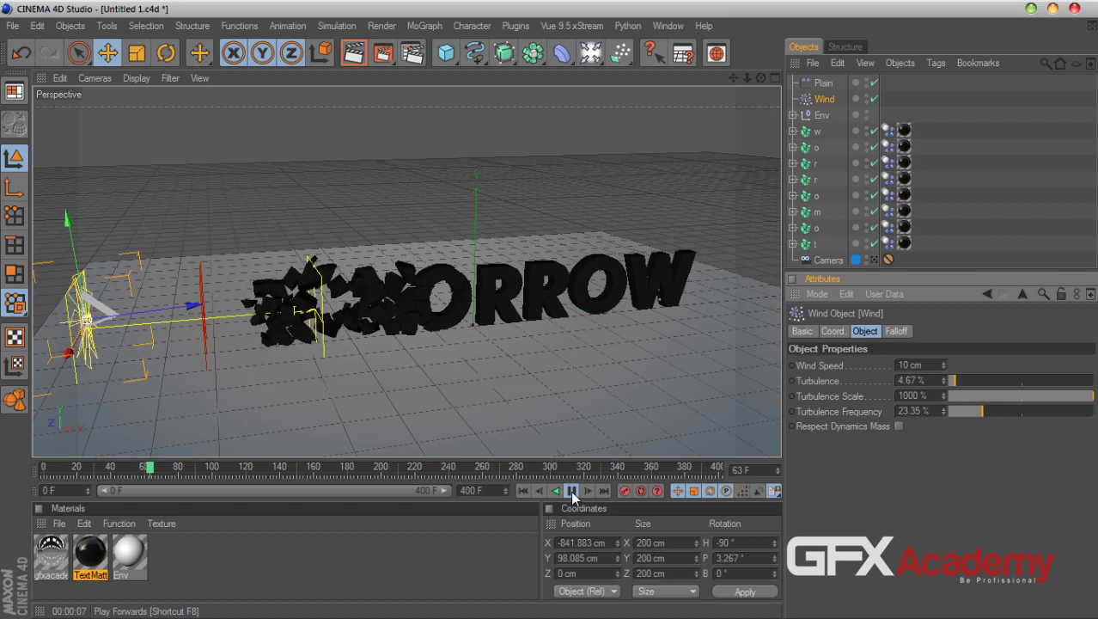
left_click(572, 491)
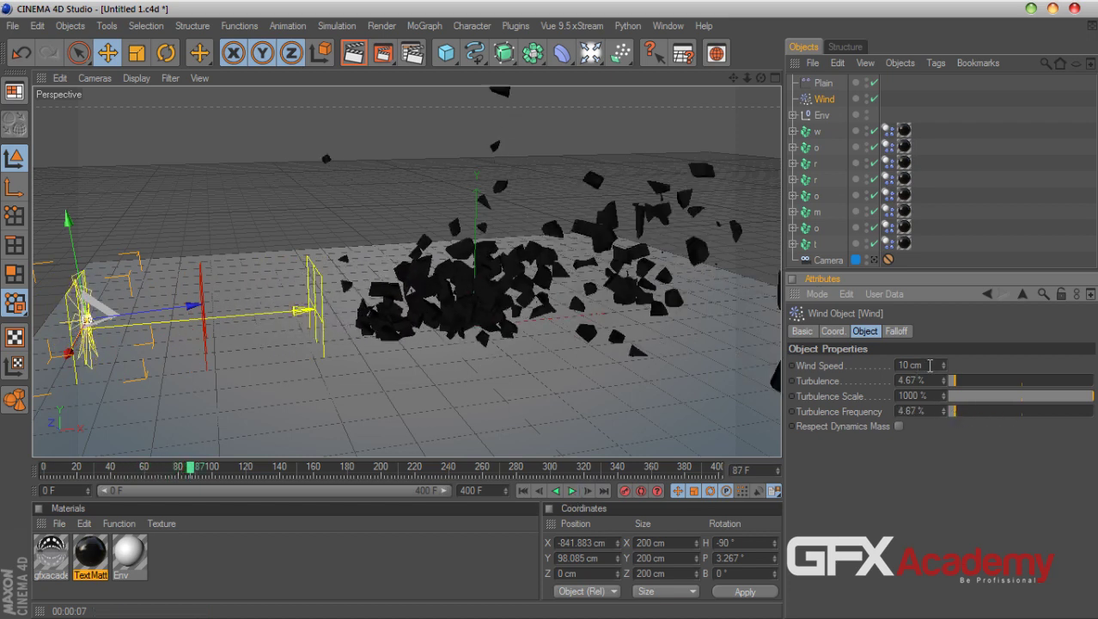
left_click(523, 491)
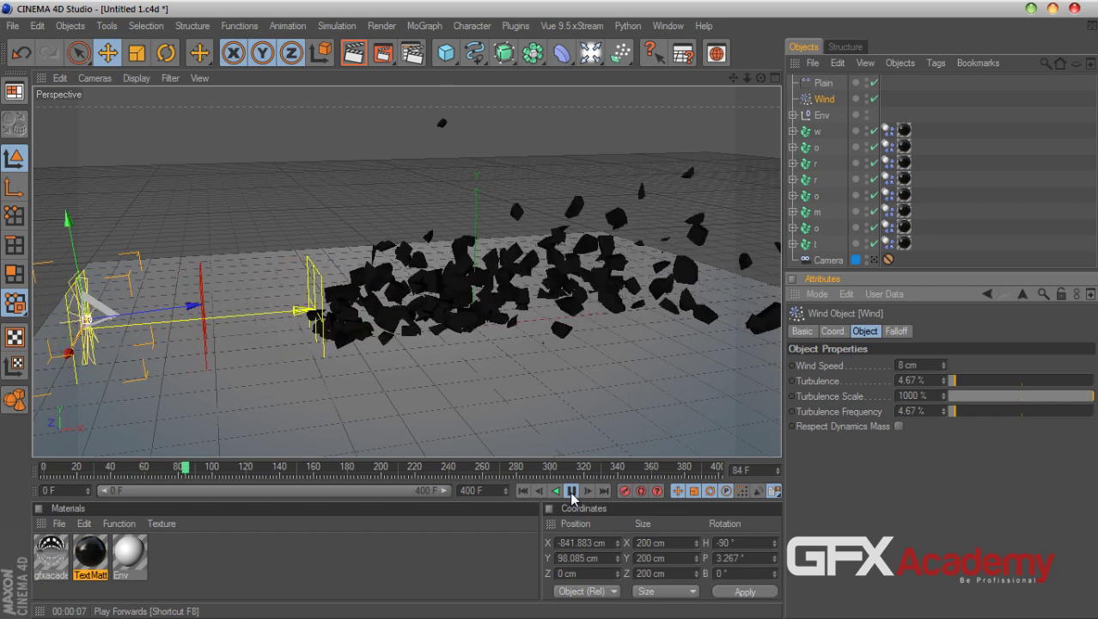
left_click(571, 491)
left_click(524, 493)
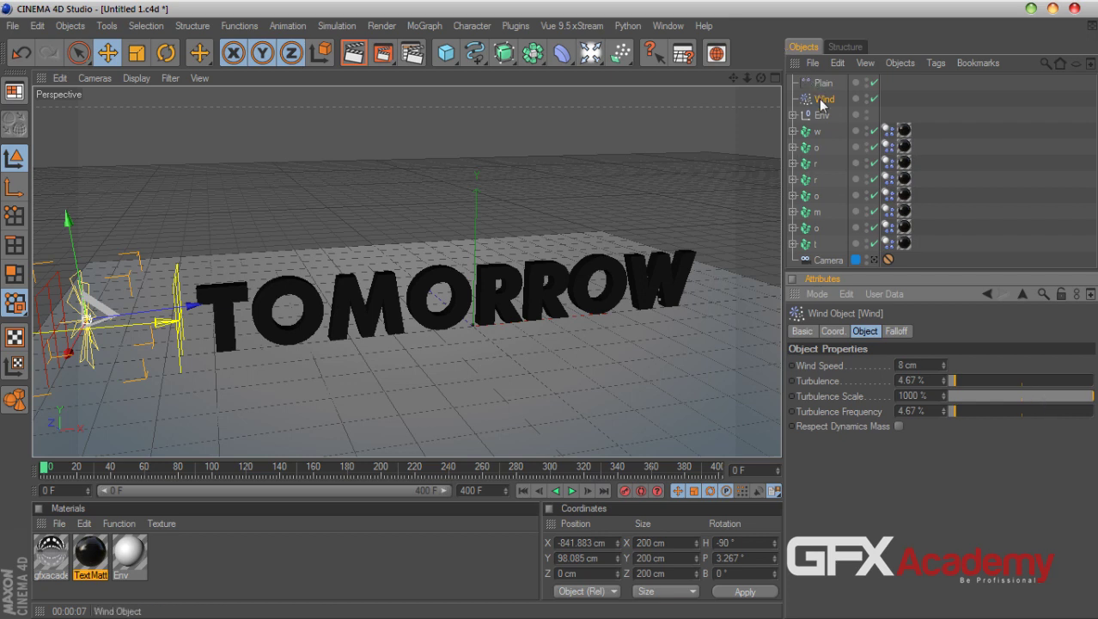
- Rotate the Wind object to a pitch of about 1.2°, preview the simulation and rewind it
left_click_drag(757, 79, 690, 127)
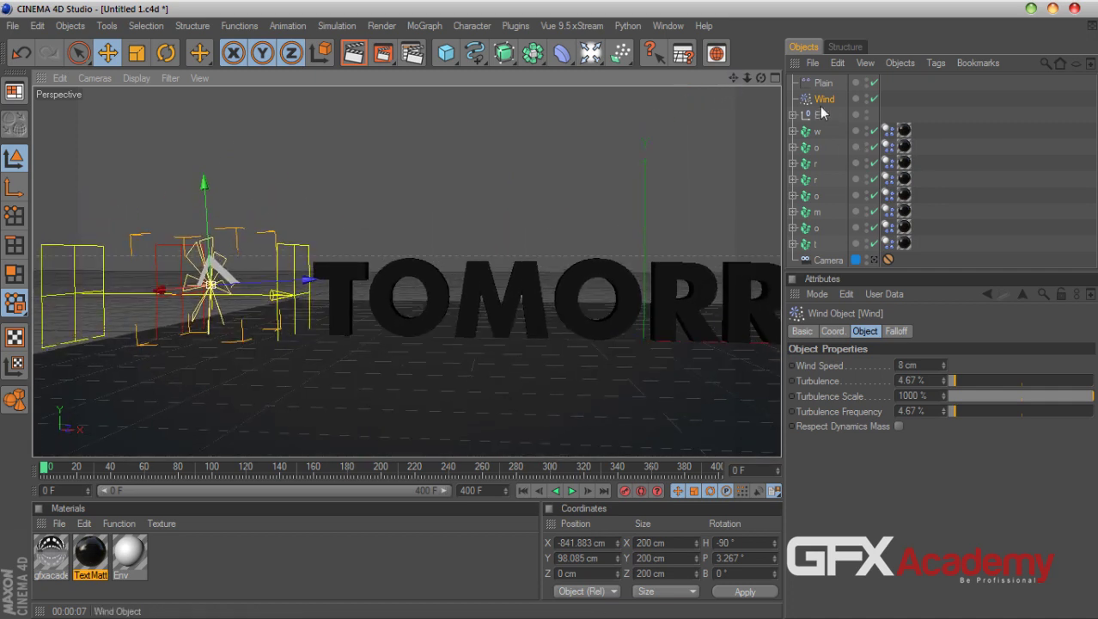
key("r")
left_click_drag(263, 262, 261, 270)
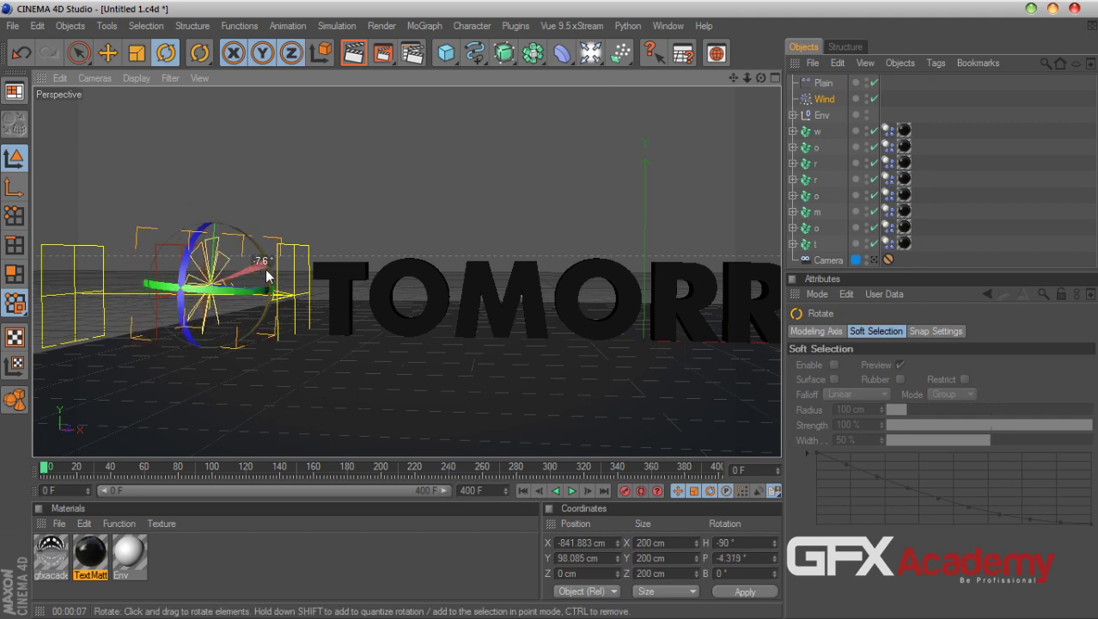
mouse_move(762, 78)
left_mouse_down()
mouse_move(761, 129)
mouse_move(762, 89)
left_mouse_up()
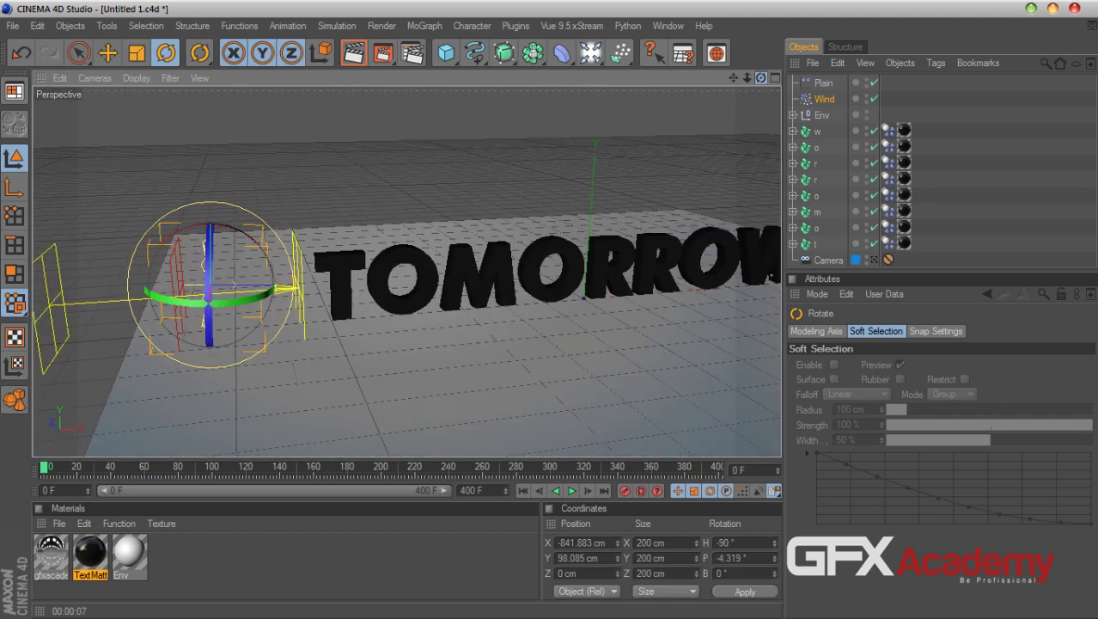
left_click_drag(278, 276, 266, 267)
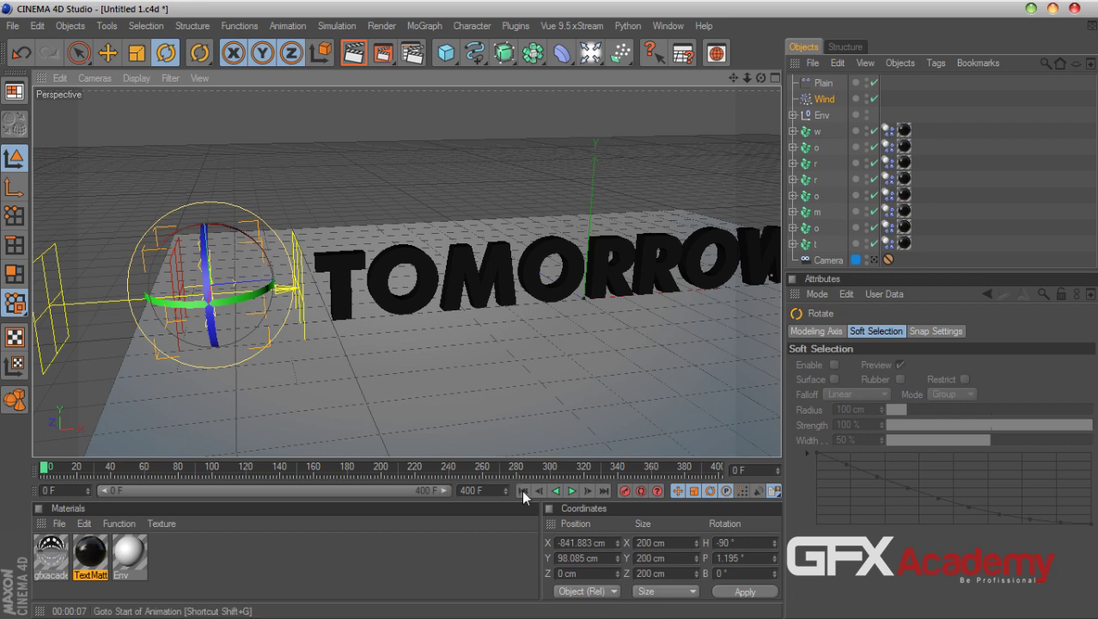
left_click(571, 491)
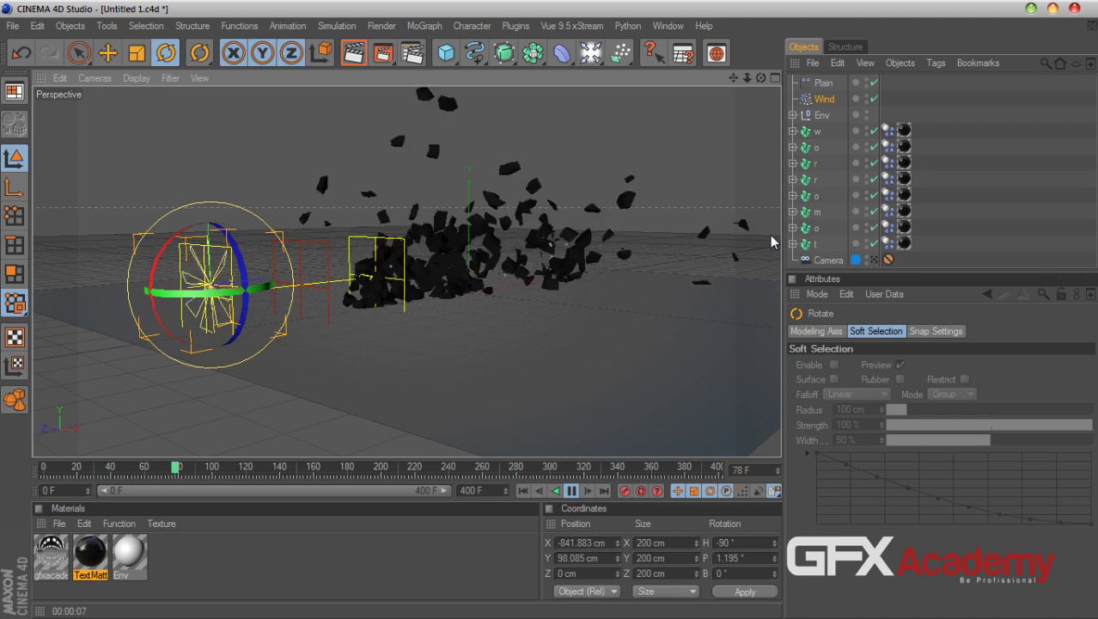
left_click(521, 491)
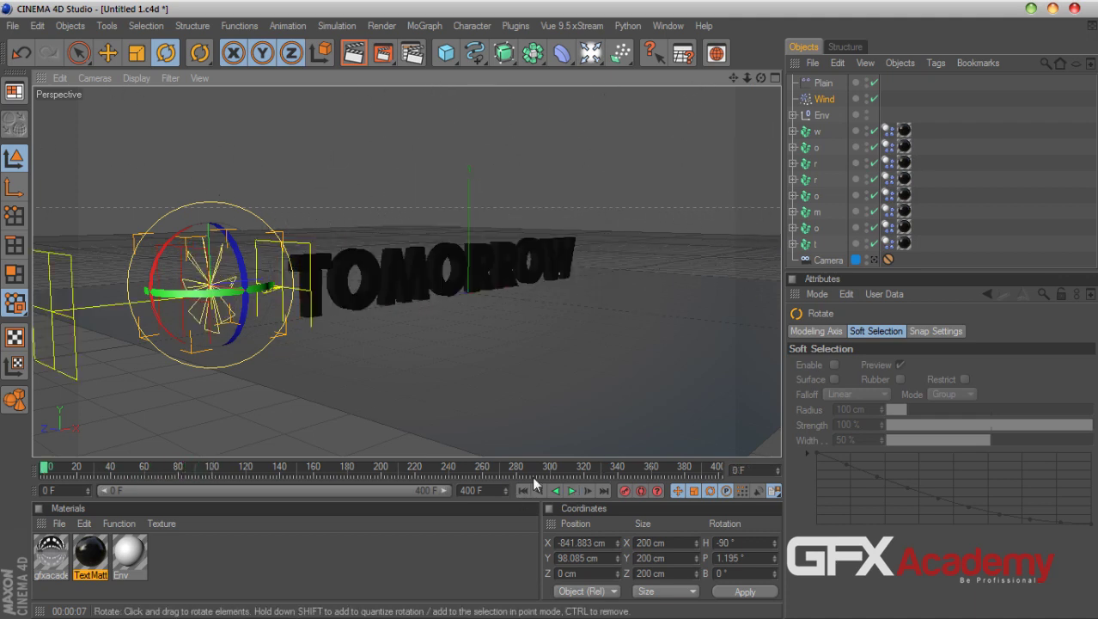
- Set the Wind object's turbulence to 0 % and preview the simulation
left_click(823, 100)
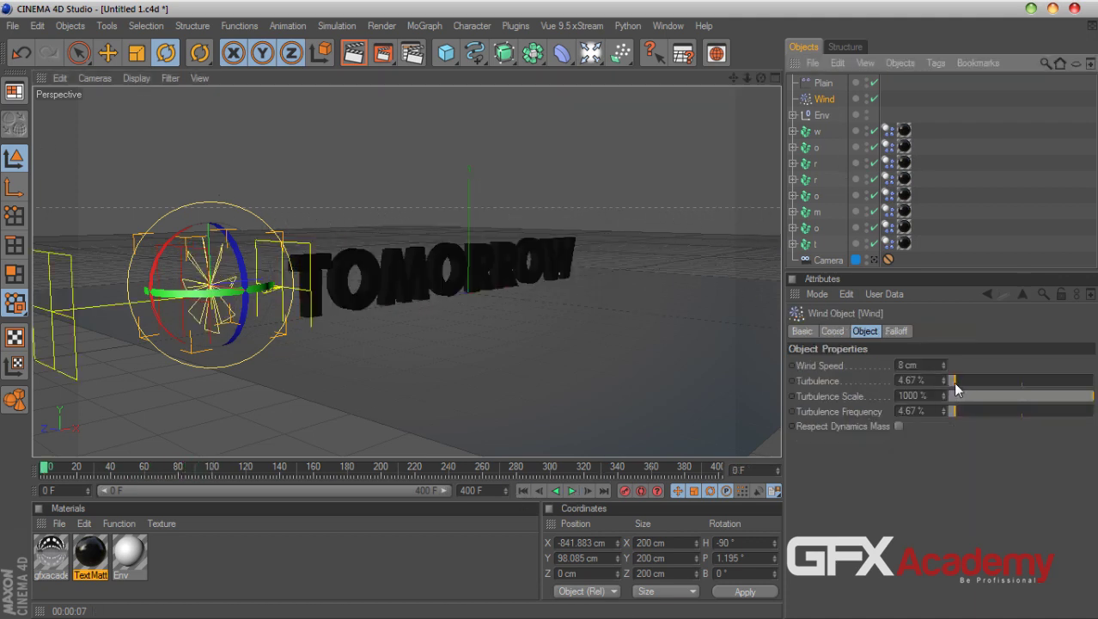
left_click_drag(952, 381, 907, 385)
left_click(572, 491)
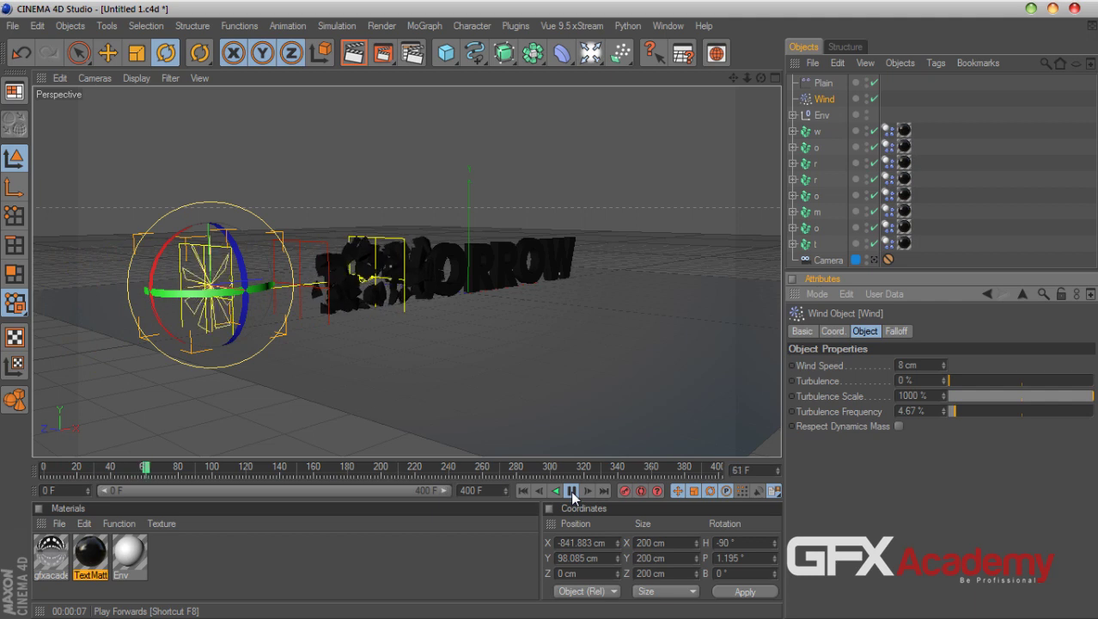
left_click(571, 491)
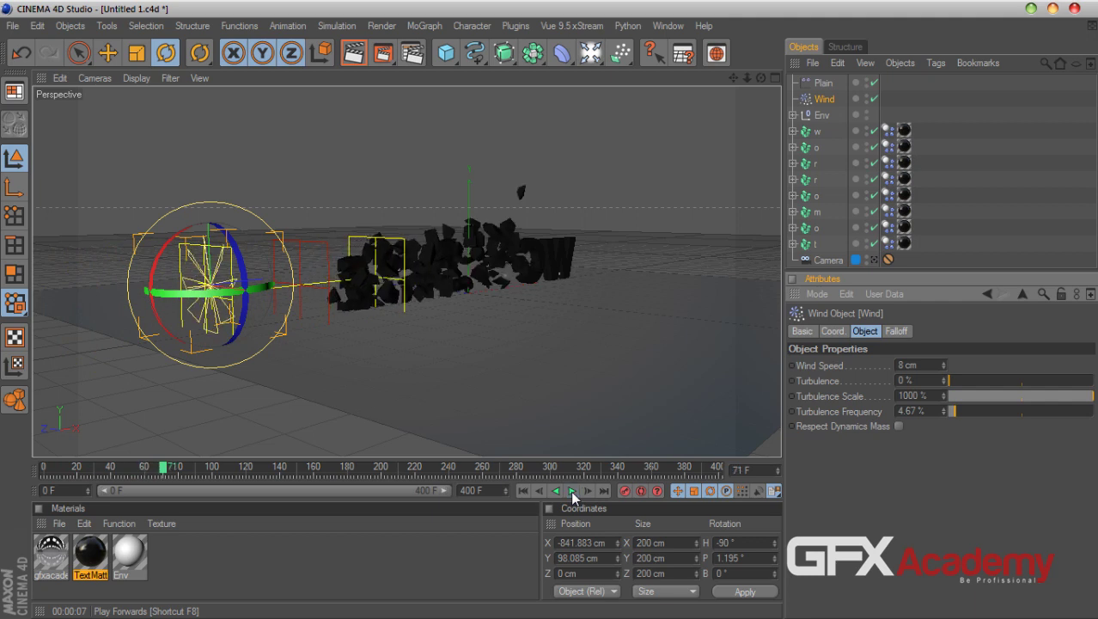
- Set the Wind object's turbulence frequency to 0 % and preview the simulation from the start
left_click(523, 490)
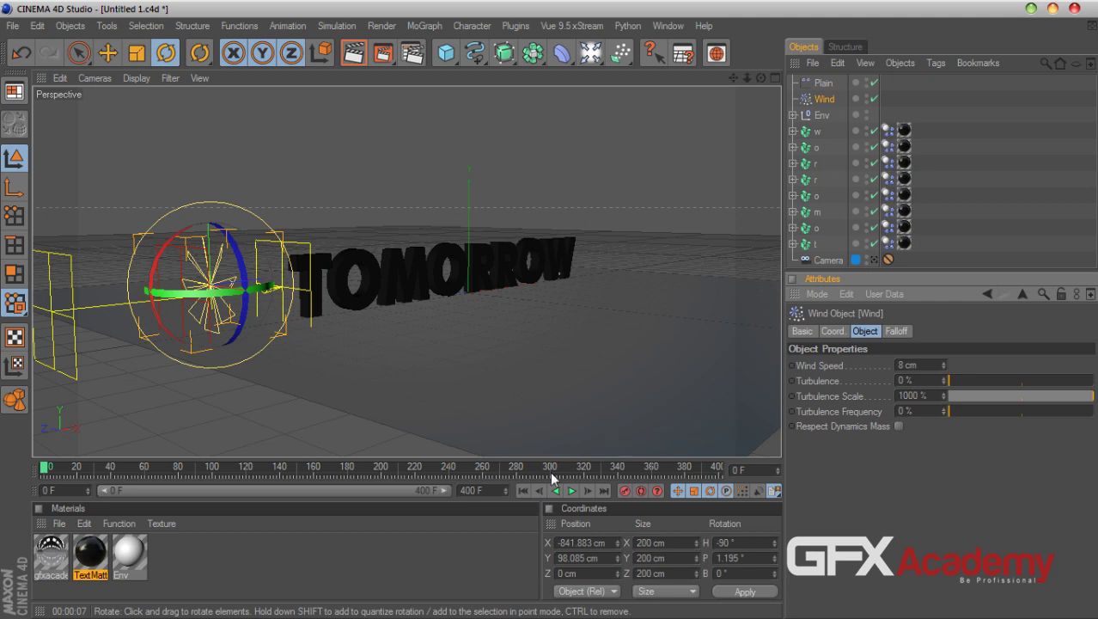
left_click(571, 491)
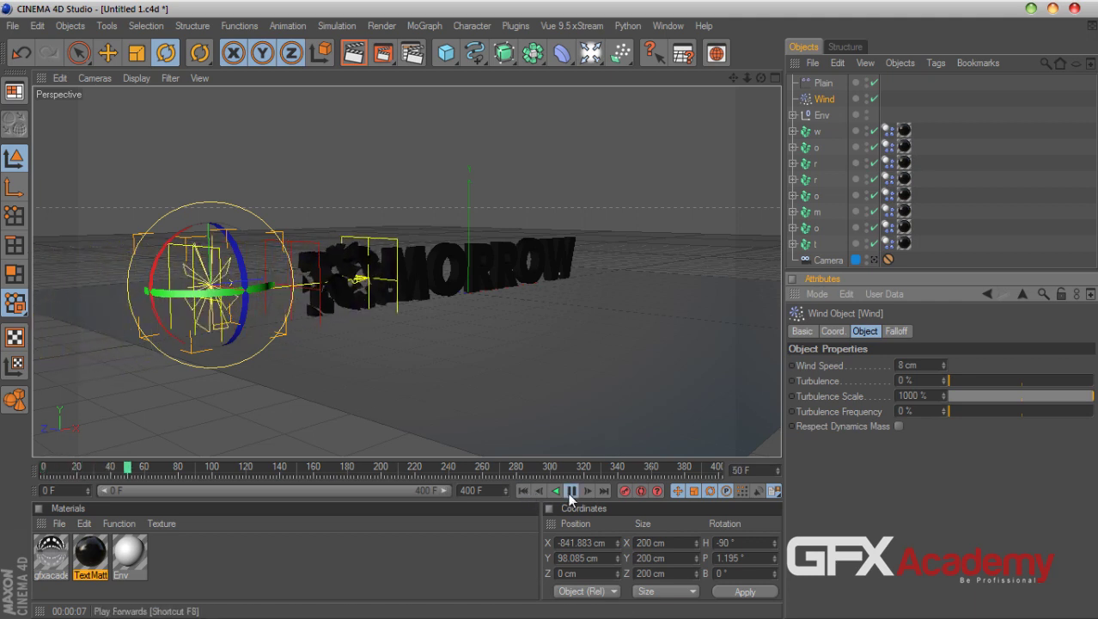
left_click(572, 492)
- Review the Dynamics Body settings of the second o and both r letter fractures
left_click_drag(824, 152, 811, 186)
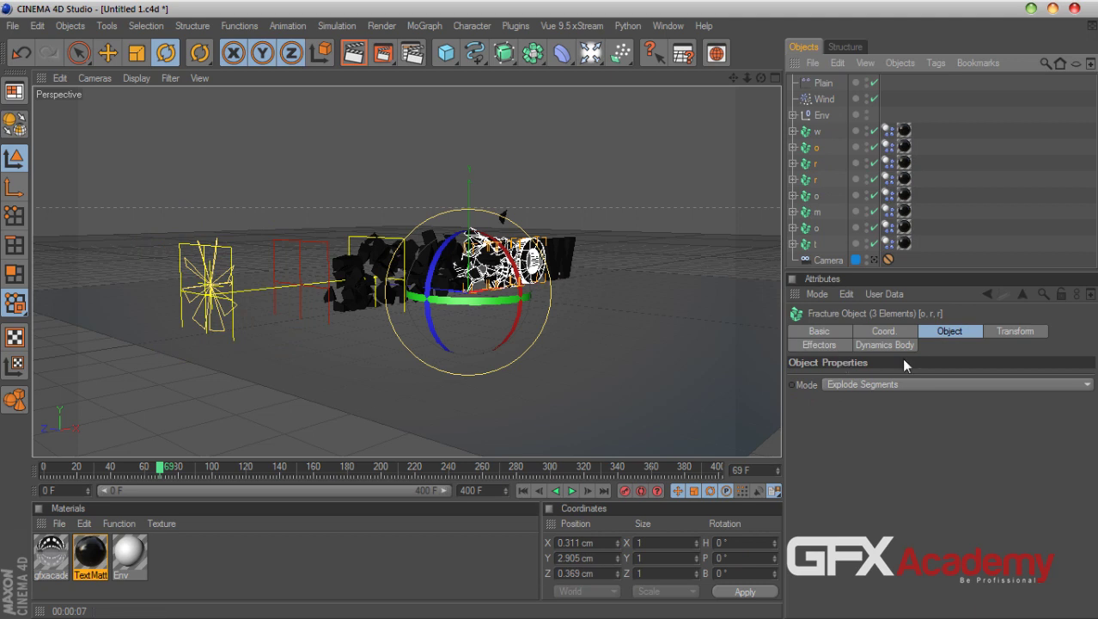
left_click(884, 344)
left_click_drag(1094, 429, 1085, 369)
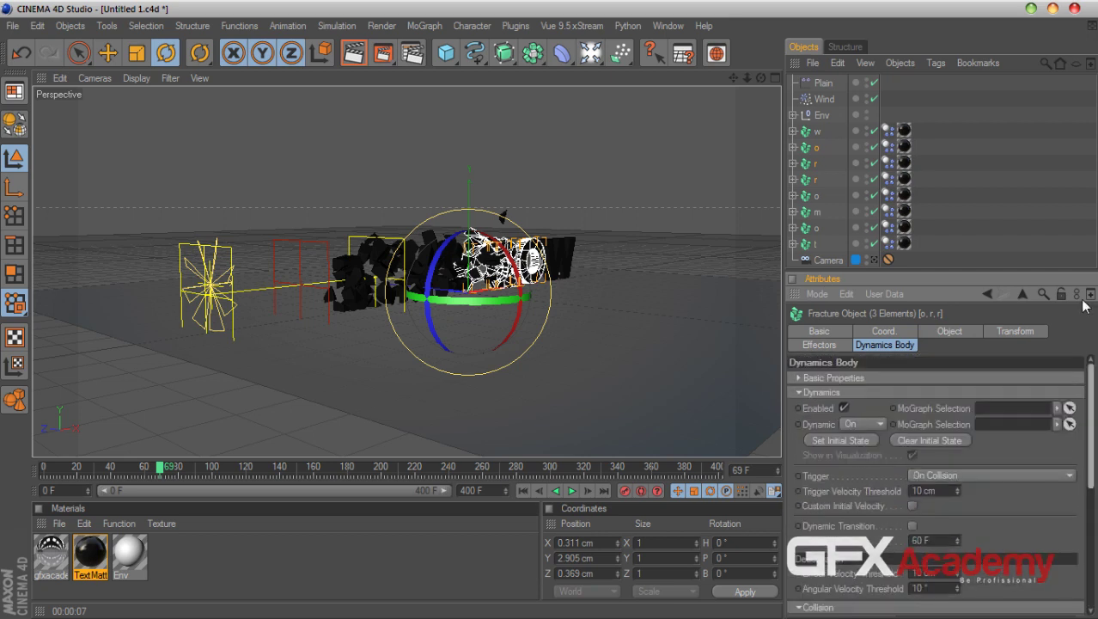
left_click(973, 194)
left_click(810, 170)
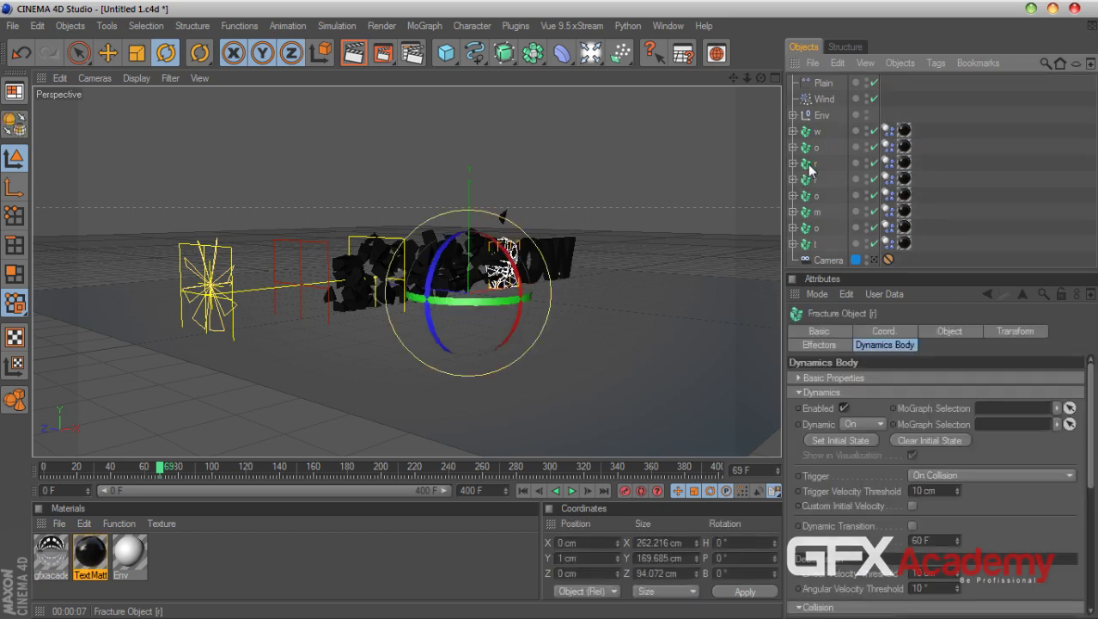
left_click(961, 152)
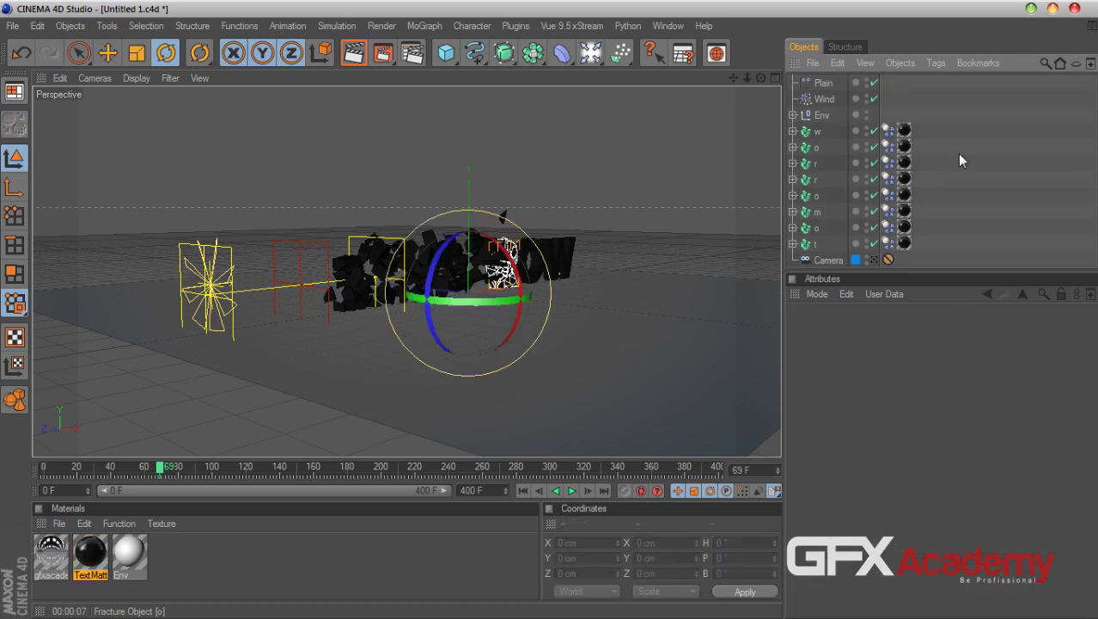
- Set the Wind object's speed to 5 cm, preview the simulation and rewind it
left_click(825, 98)
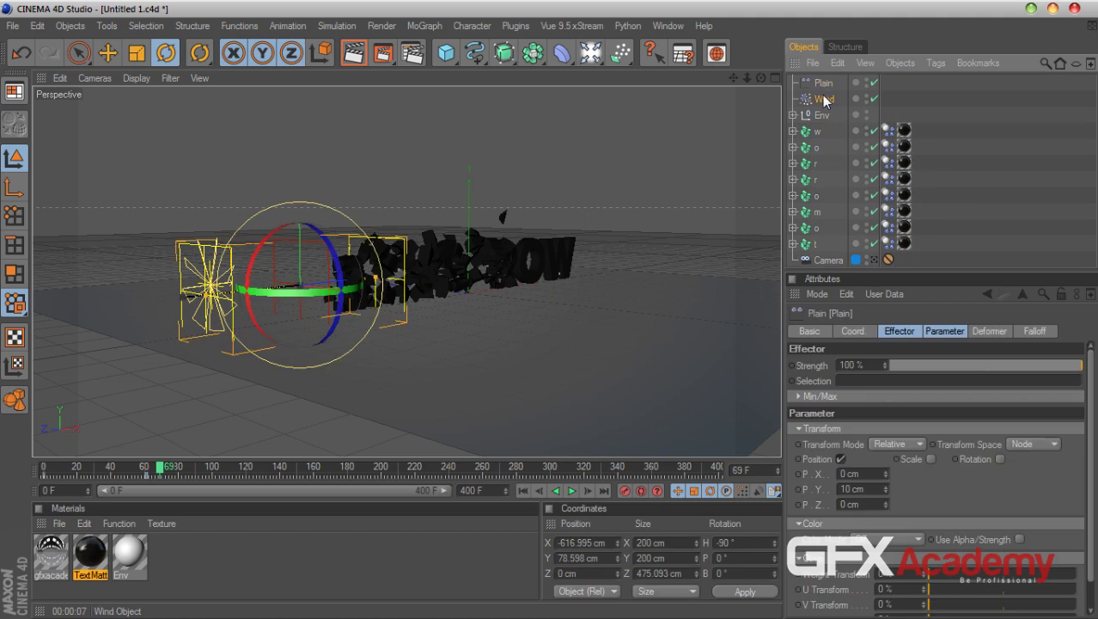
double_click(922, 370)
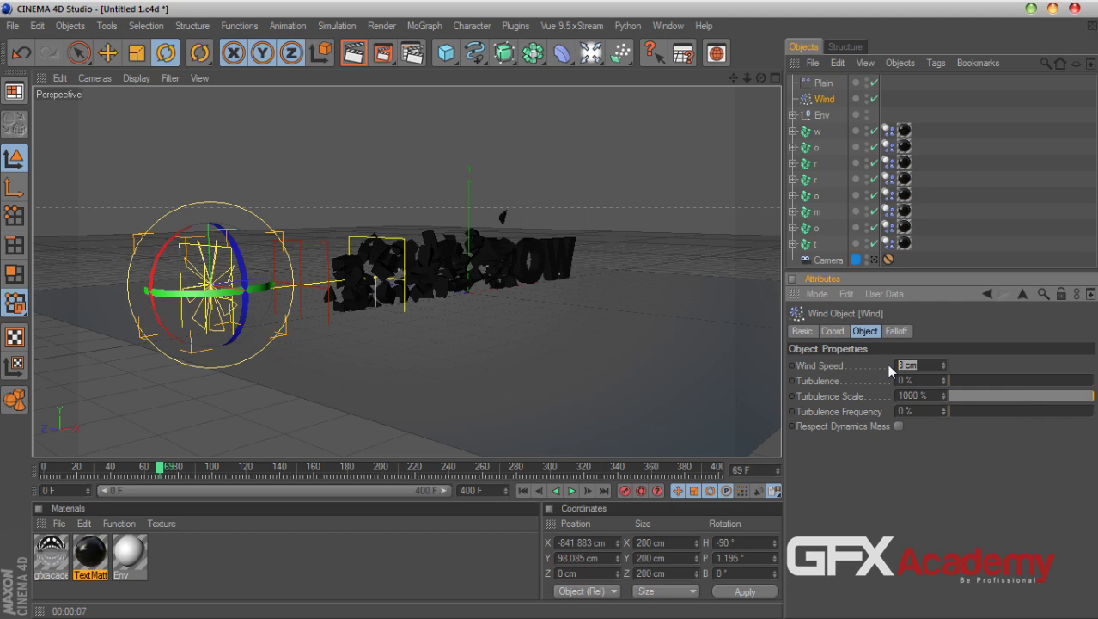
type("5")
key("Return")
left_click(523, 490)
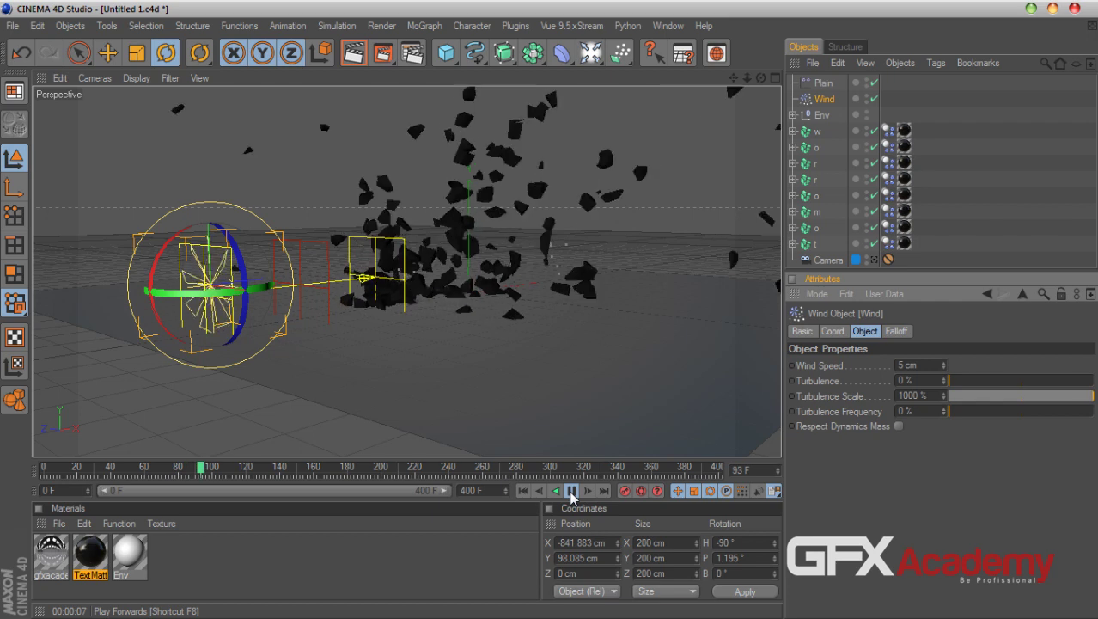
left_click(572, 491)
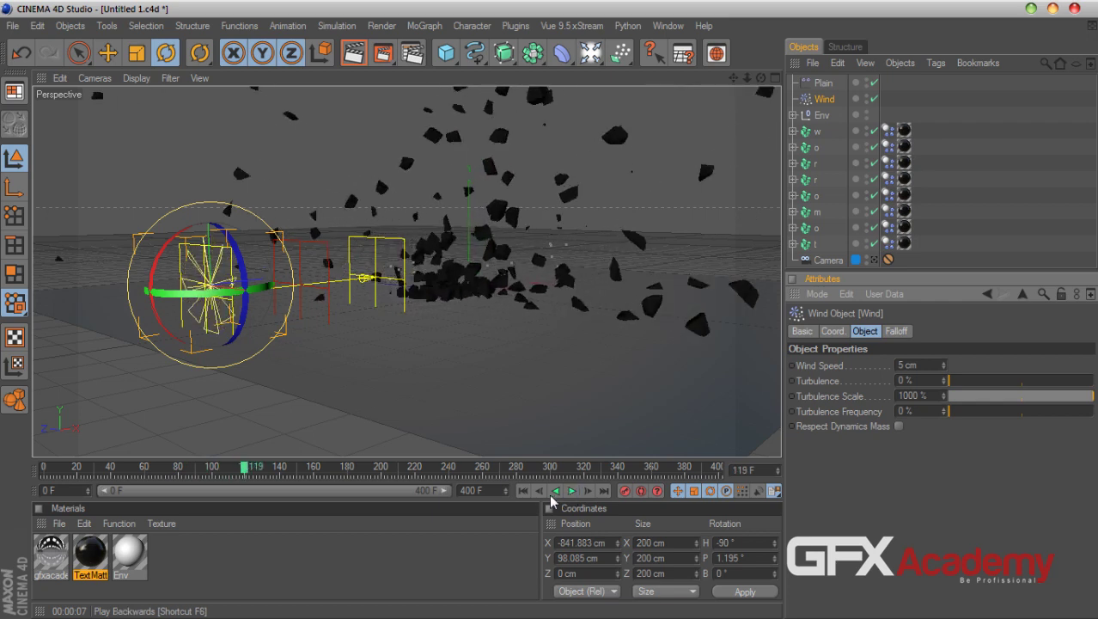
left_click(523, 491)
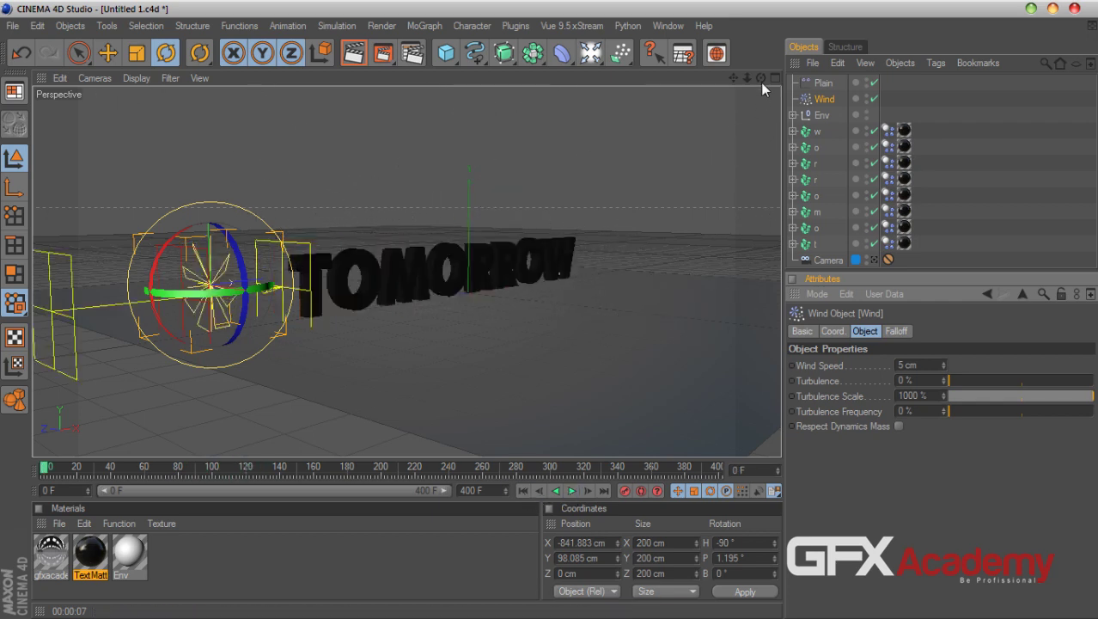
- Examine in a close-up front view how the bottoms of the letters sit relative to the Floor object
left_click_drag(760, 77, 825, 88)
left_click_drag(761, 78, 288, 337)
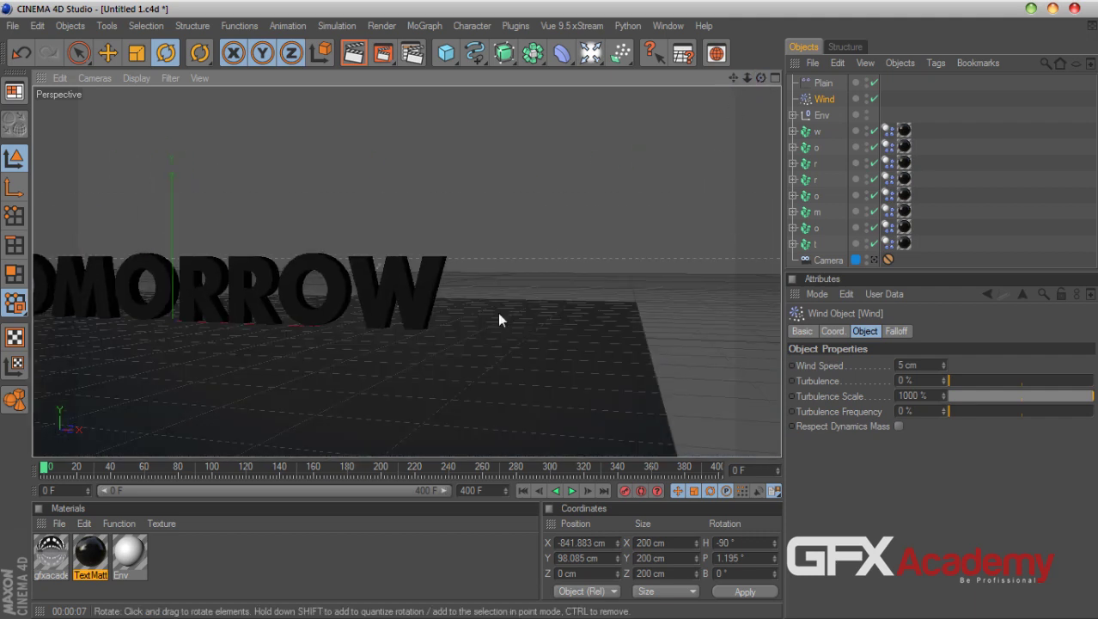
left_click(772, 78)
left_click(777, 271)
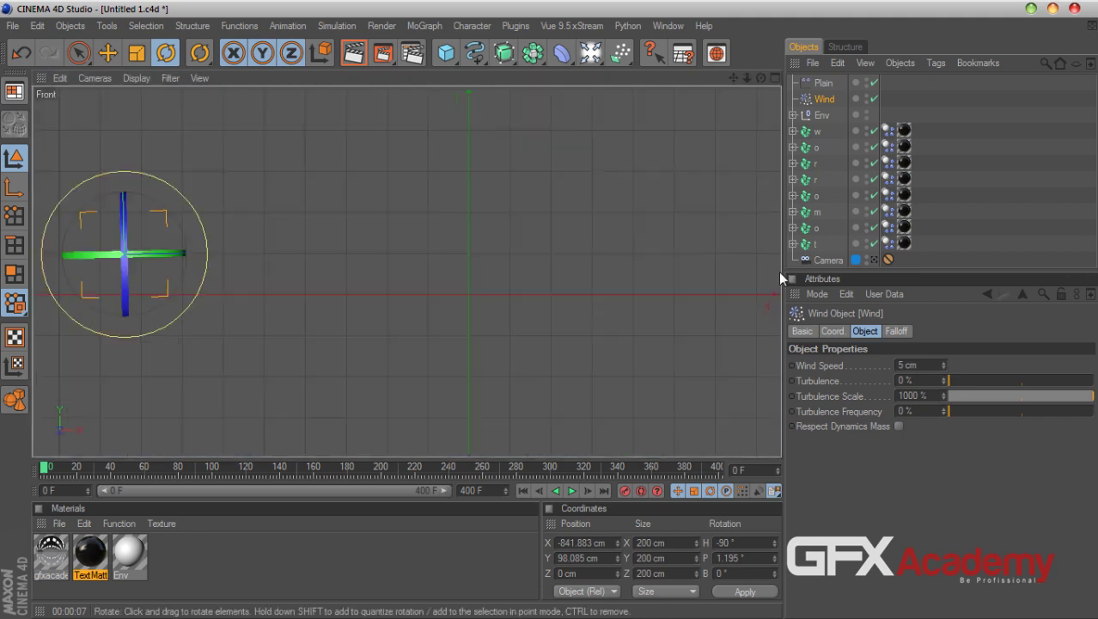
left_click(793, 116)
left_click(820, 169)
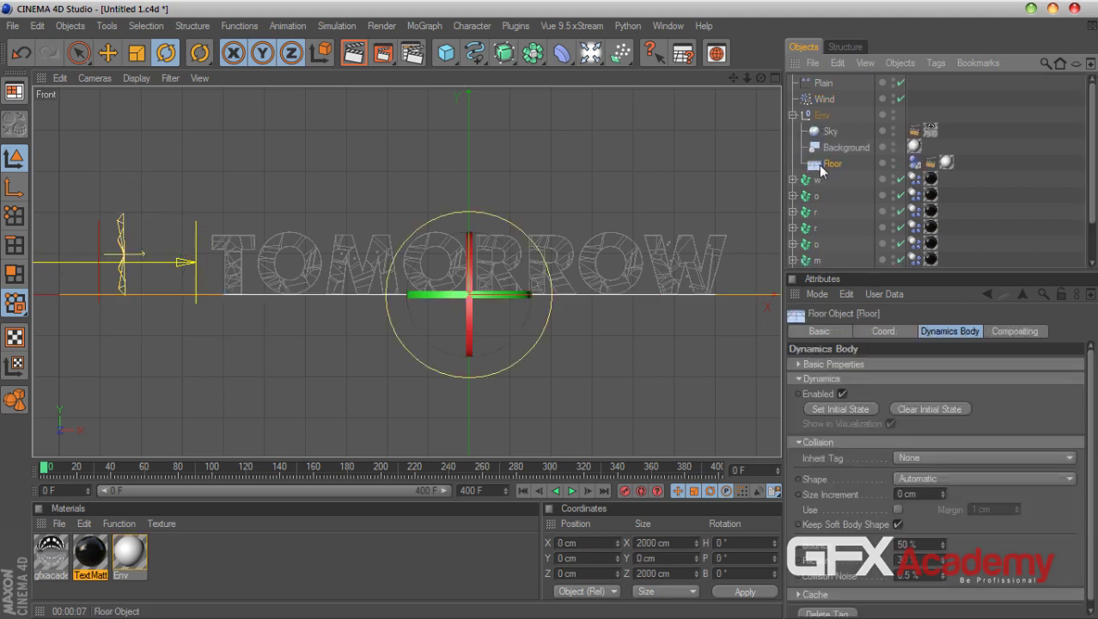
left_click_drag(747, 77, 361, 37)
left_click(654, 312)
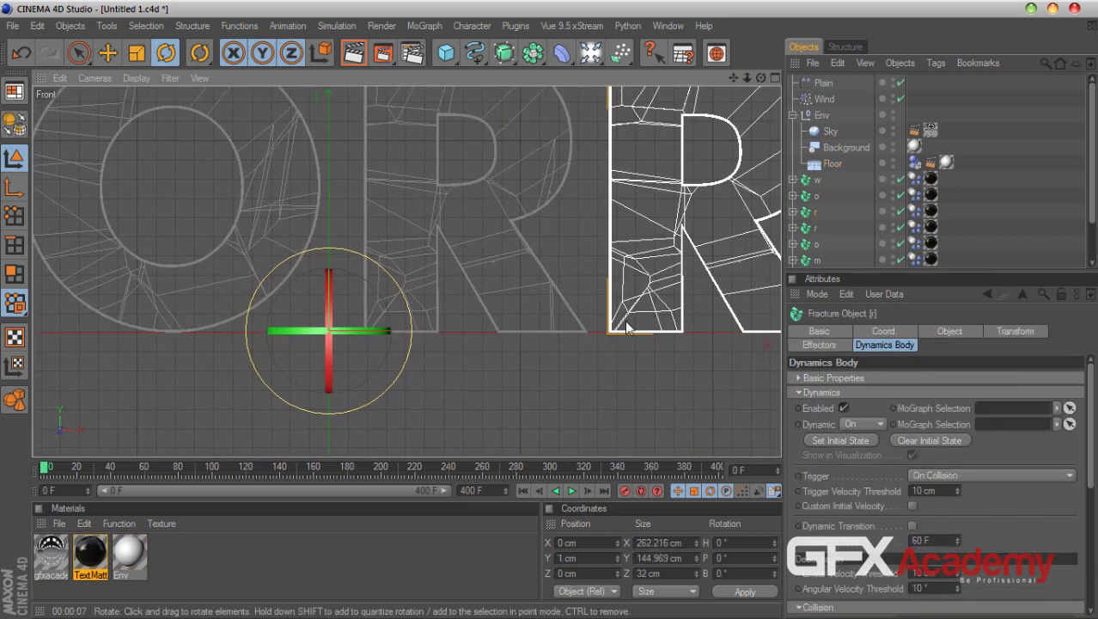
left_click(548, 316)
left_click(268, 324)
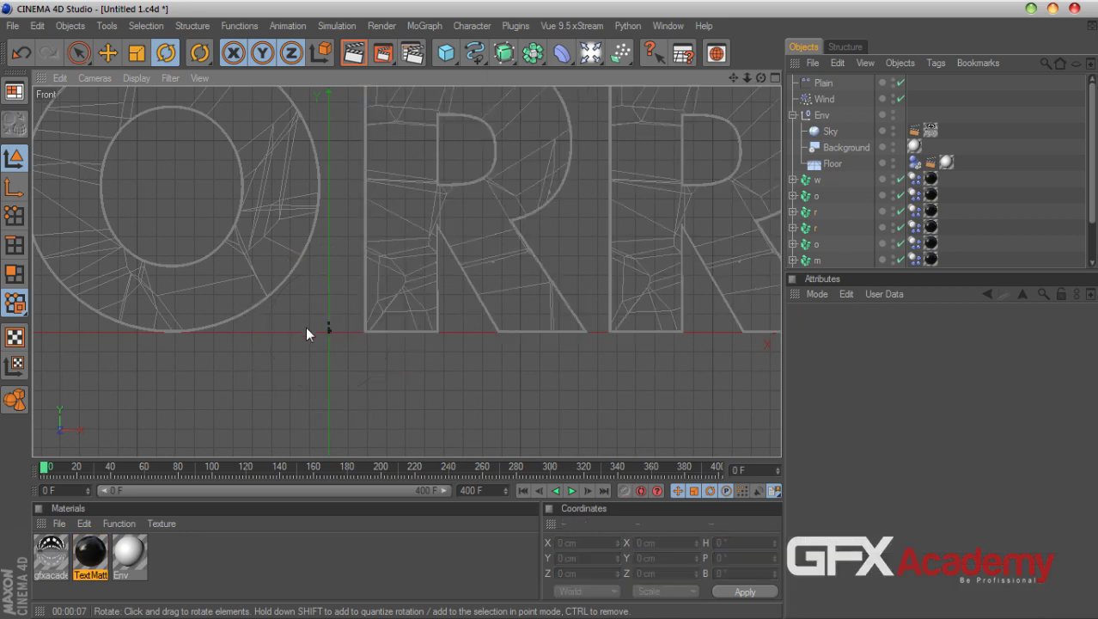
- Raise the o, r, r and o letter fractures together by about 0.84 cm so they clear the floor
left_click(792, 114)
left_click(810, 182)
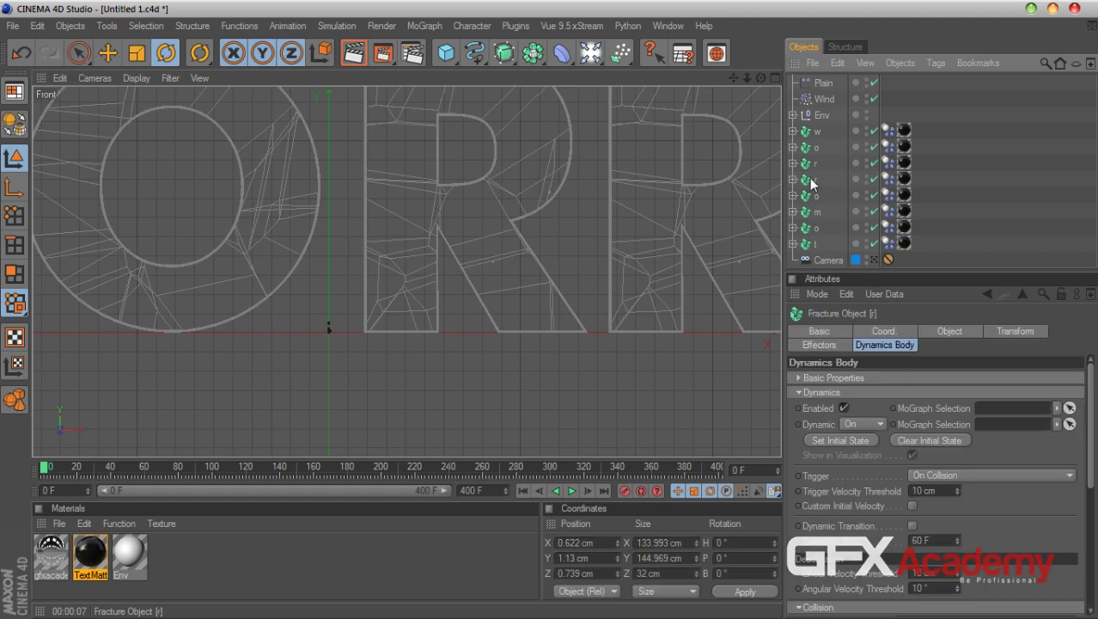
left_click(813, 163, "ctrl")
left_click(816, 149, "ctrl")
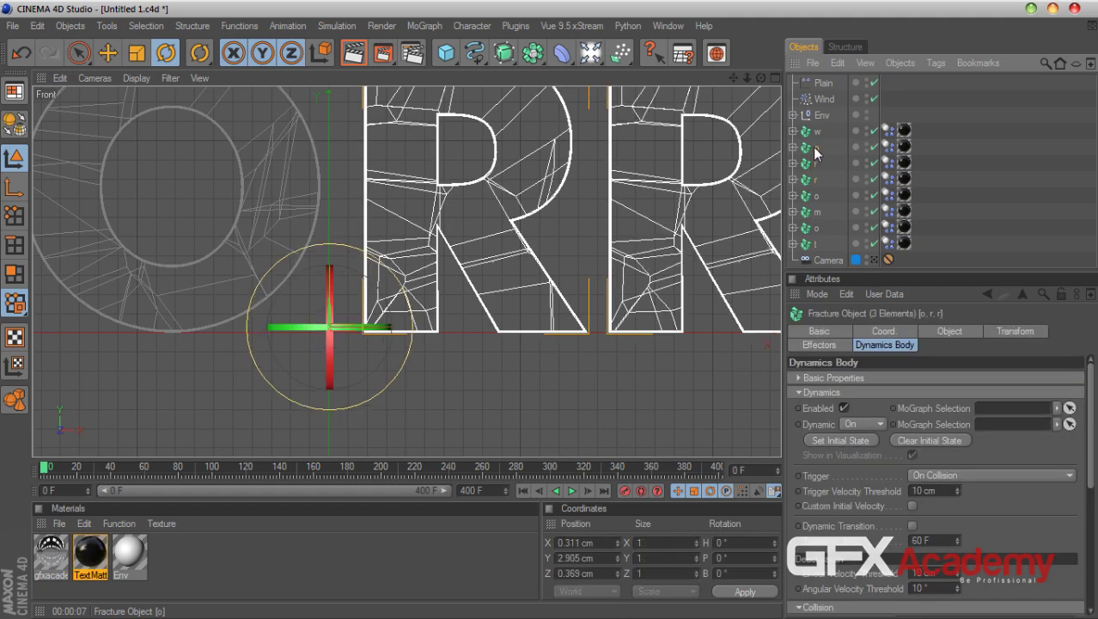
left_click(812, 196, "ctrl")
key("e")
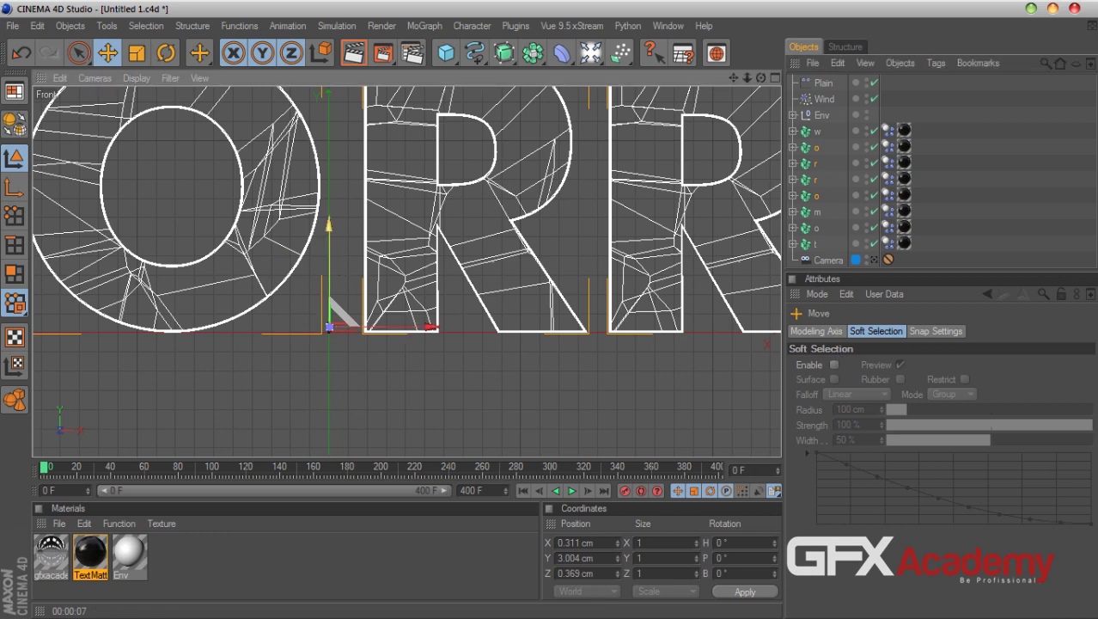
left_click_drag(329, 328, 329, 325)
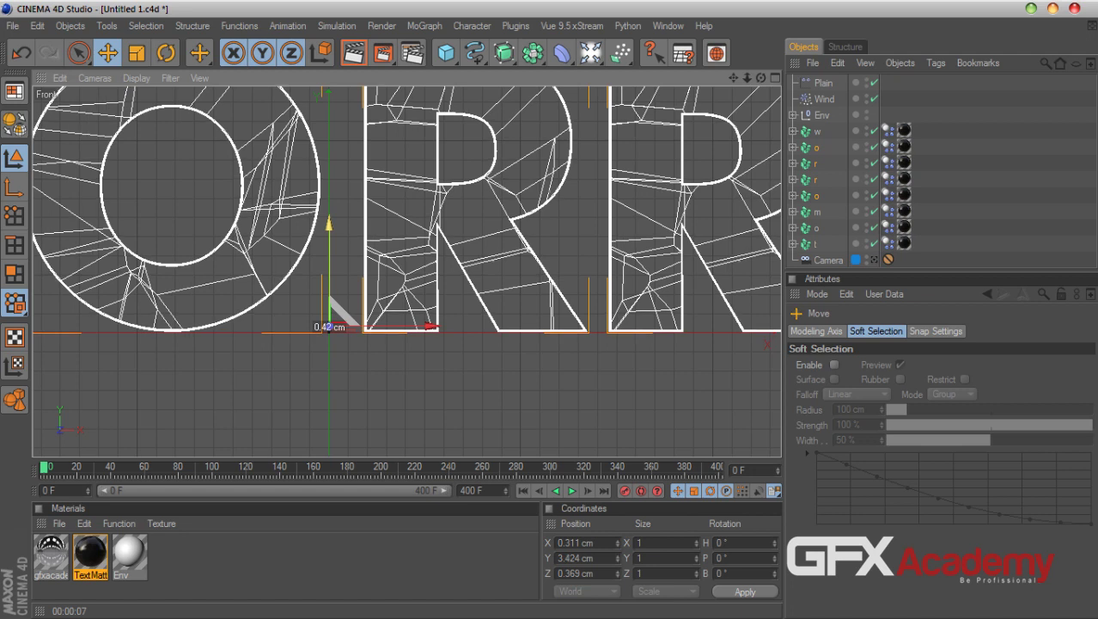
left_click_drag(330, 327, 330, 325)
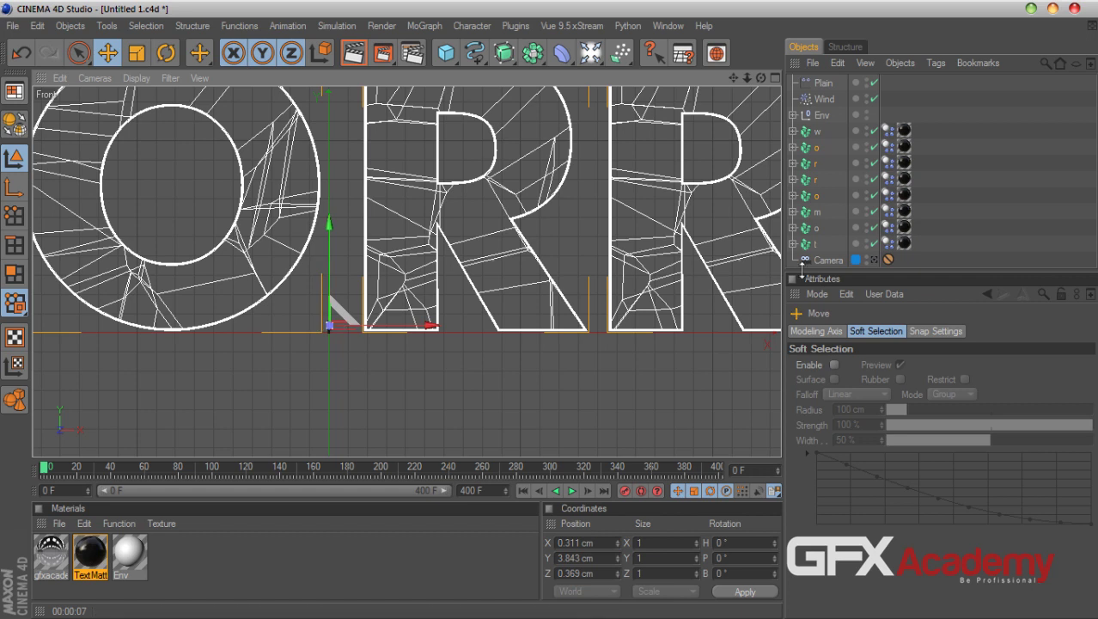
left_click(960, 242)
scroll(629, 348, "up", 5)
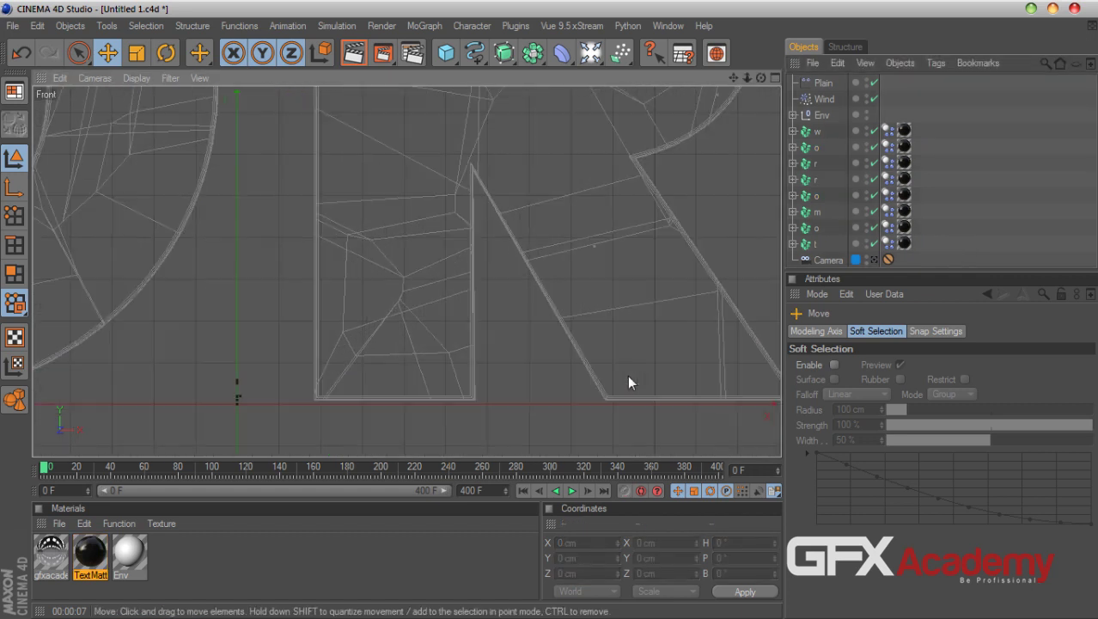
- Preview the simulation twice in an elevated perspective view of the whole text, rewinding it each time
left_click(773, 78)
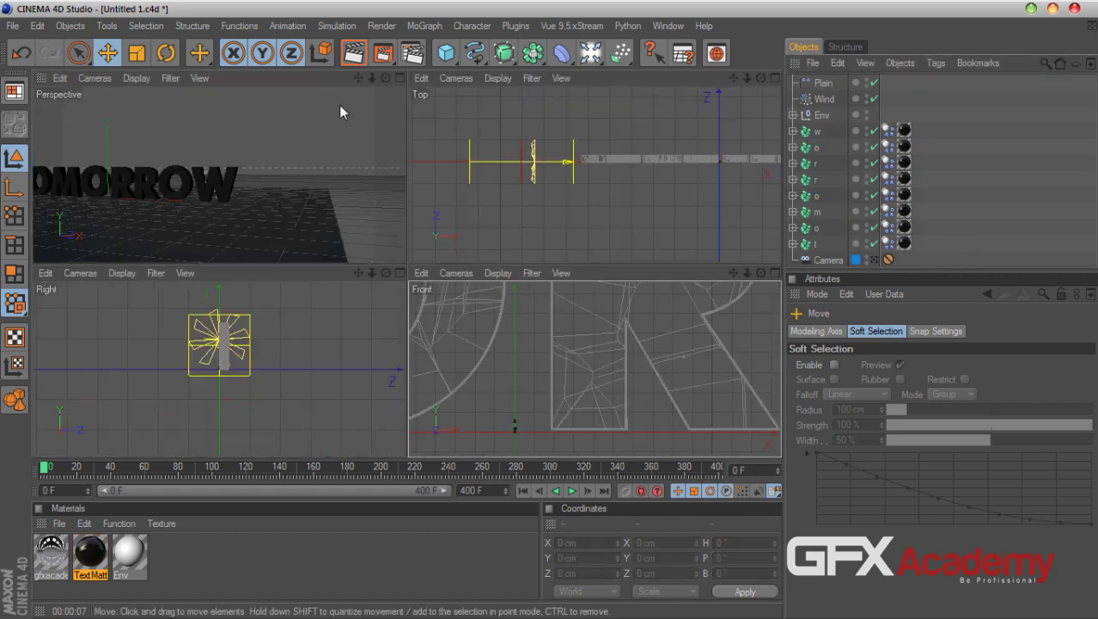
left_click(400, 78)
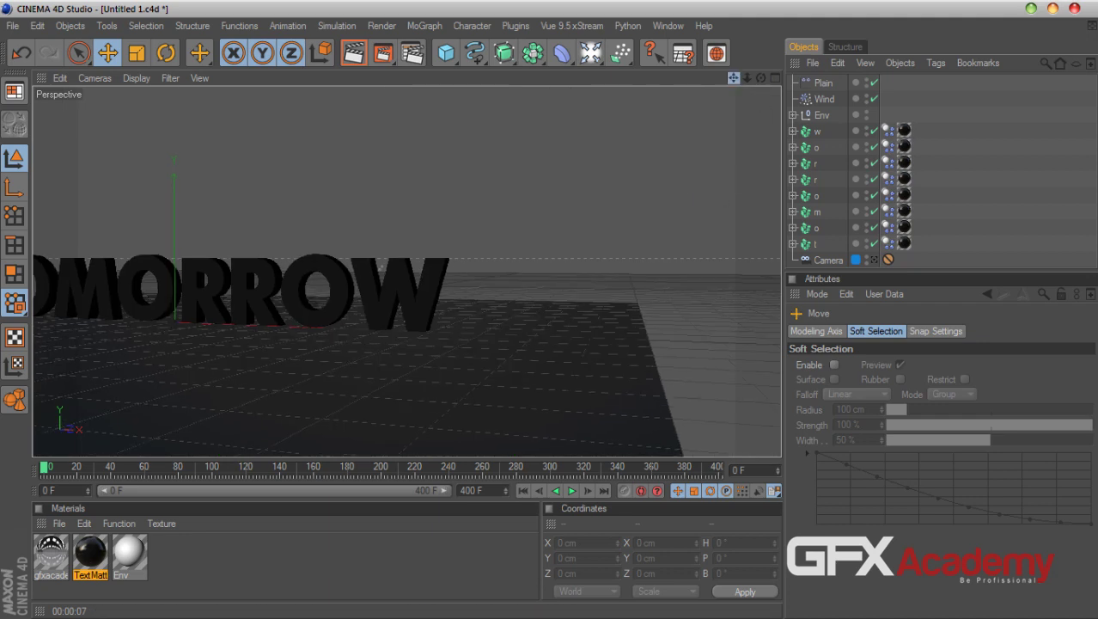
left_click_drag(733, 78, 868, 79)
left_click_drag(761, 78, 653, 198)
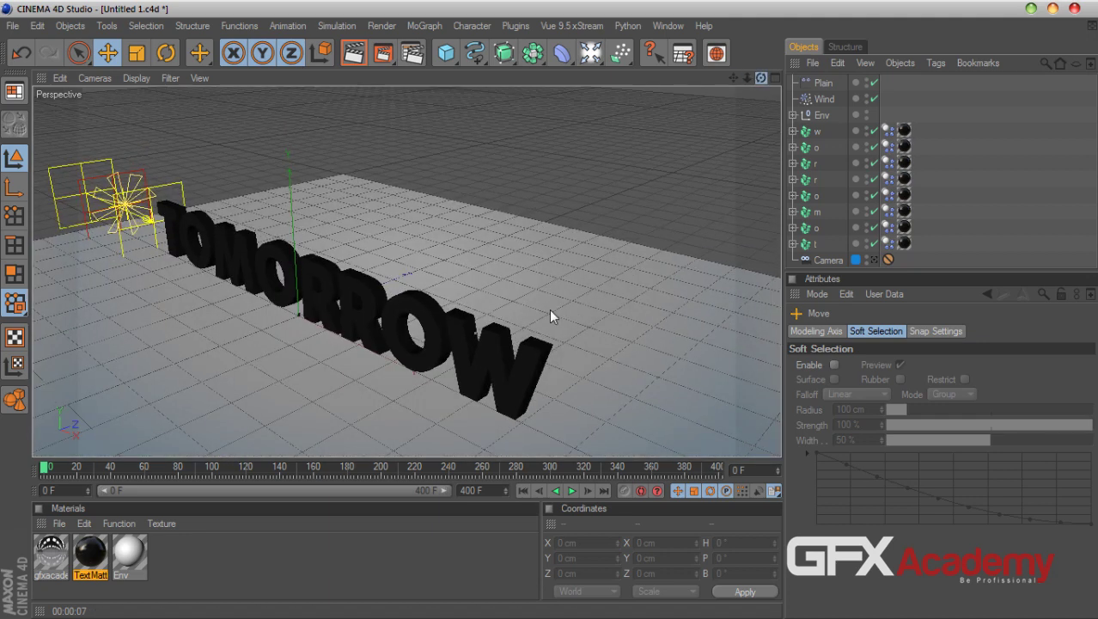
left_click(572, 491)
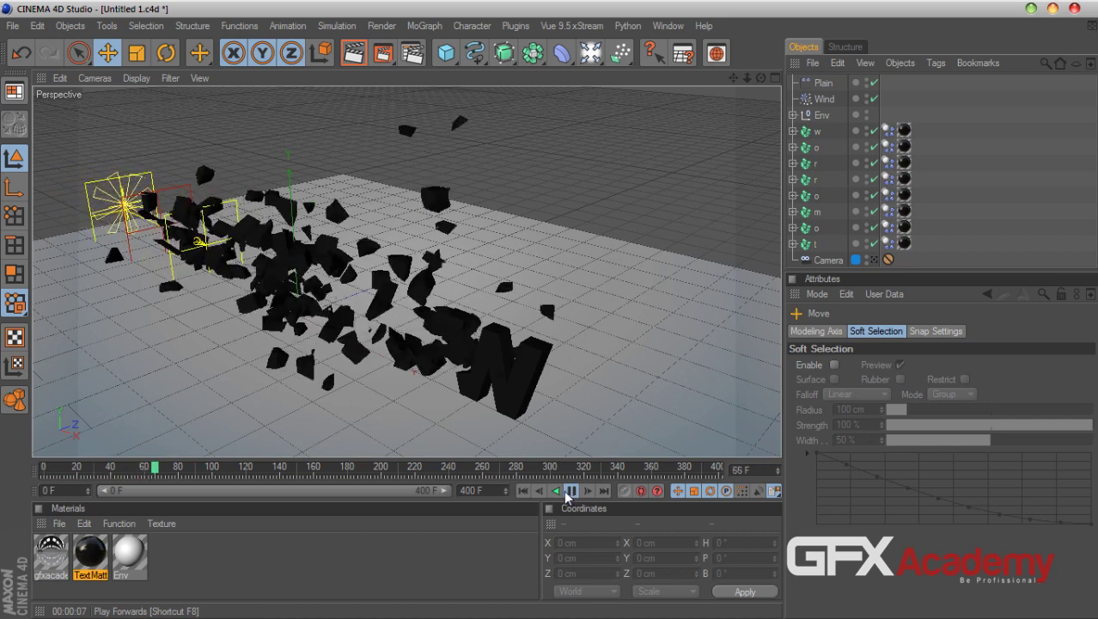
left_click(571, 490)
left_click(523, 490)
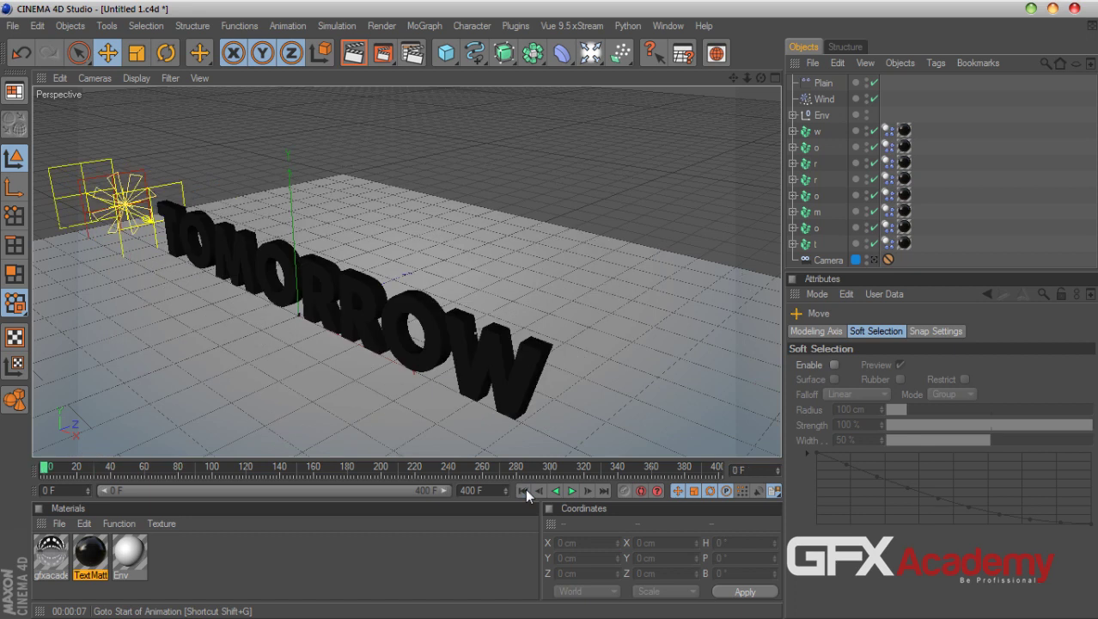
left_click(572, 491)
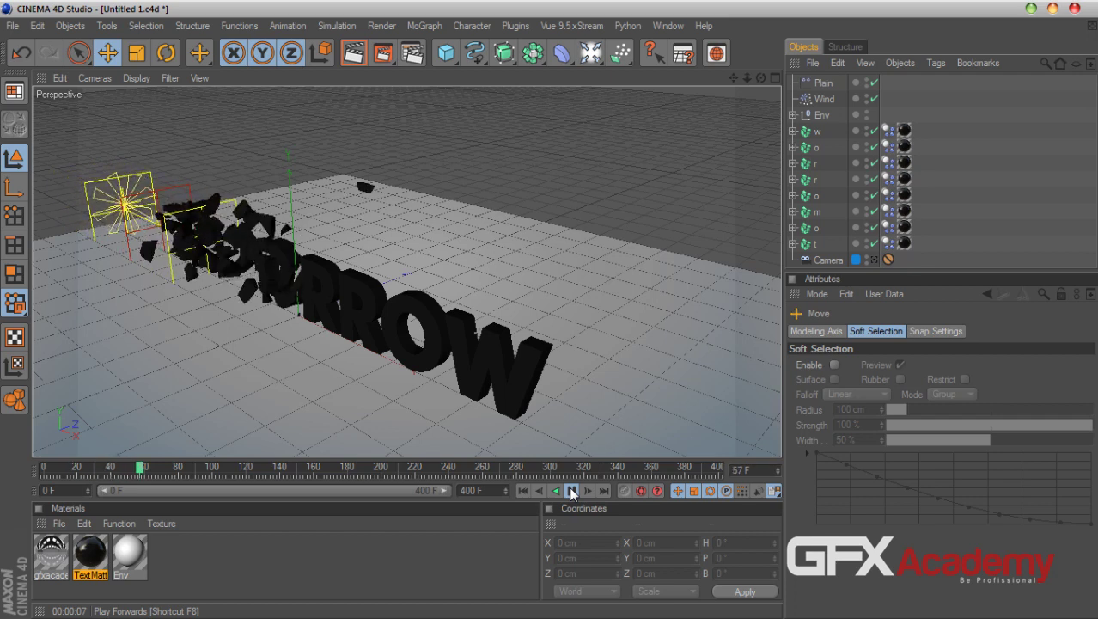
left_click(572, 491)
left_click(525, 491)
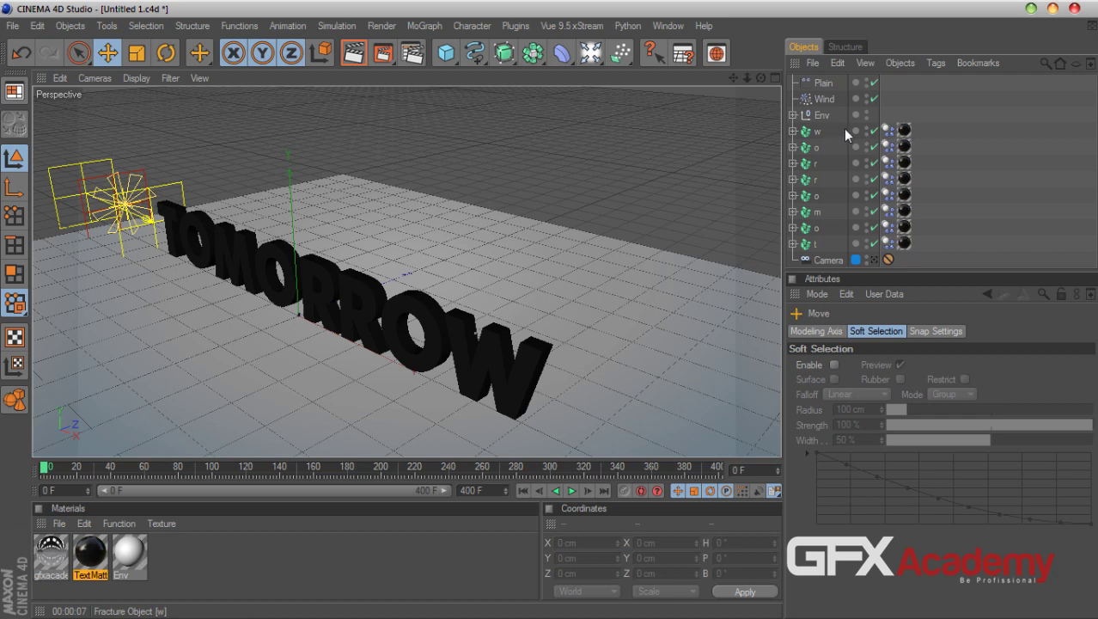
- Move the Plain effector away from the text to X about -2252 cm and keyframe that X position at frame 0
left_click(822, 83)
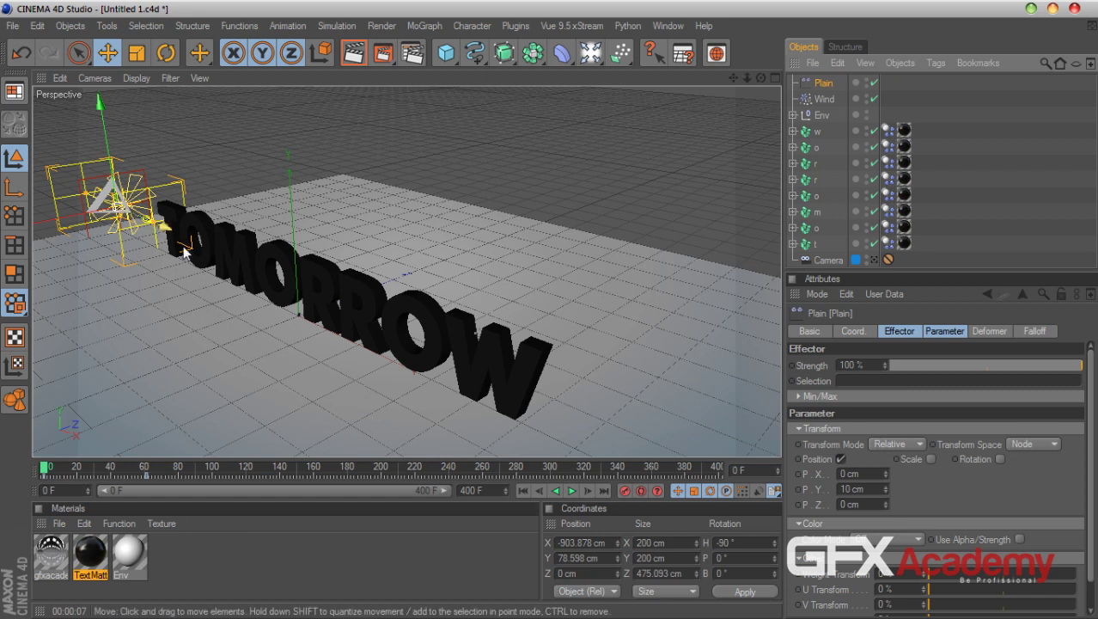
left_click_drag(167, 239, 34, 205)
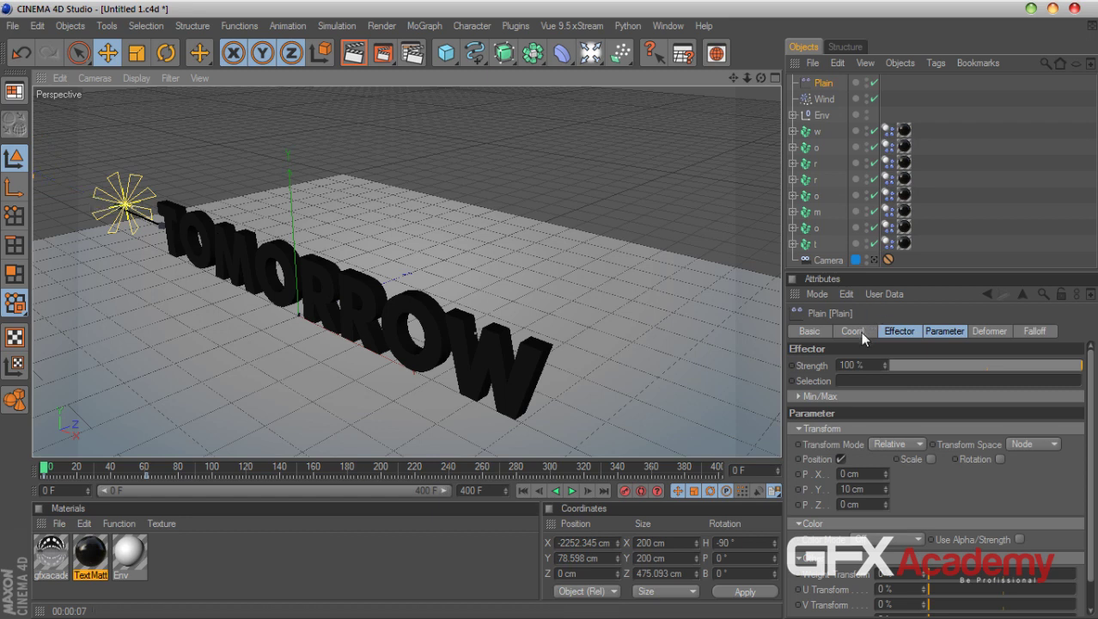
left_click(852, 331)
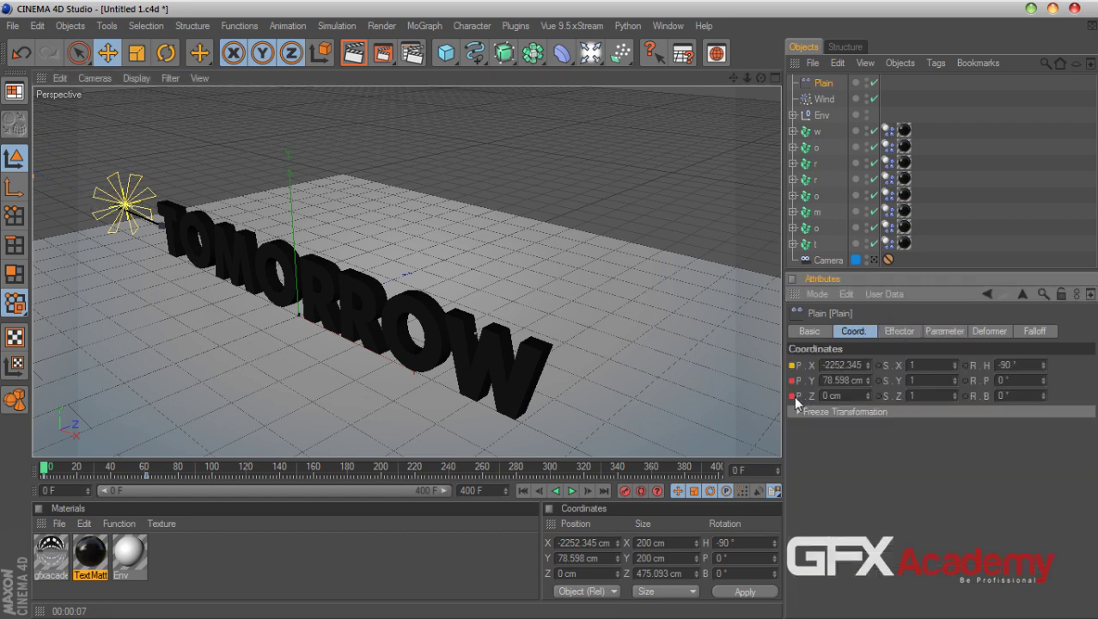
left_click(792, 364, "ctrl")
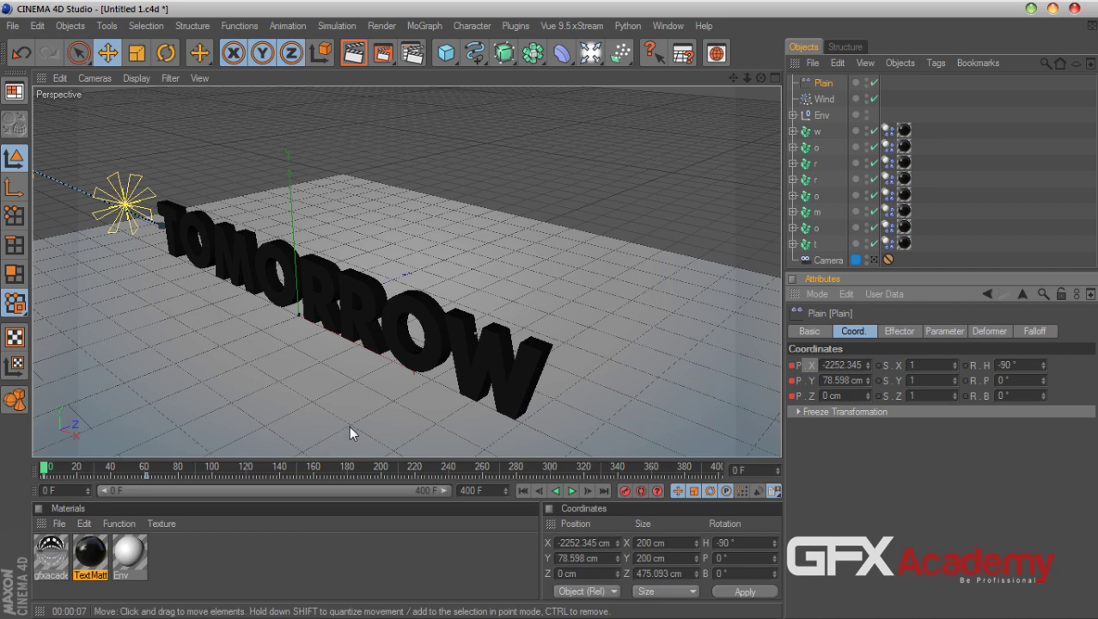
- Stretch the Plain effector's falloff in the top view to a length of about 1631 cm
left_click(774, 78)
left_click(774, 78)
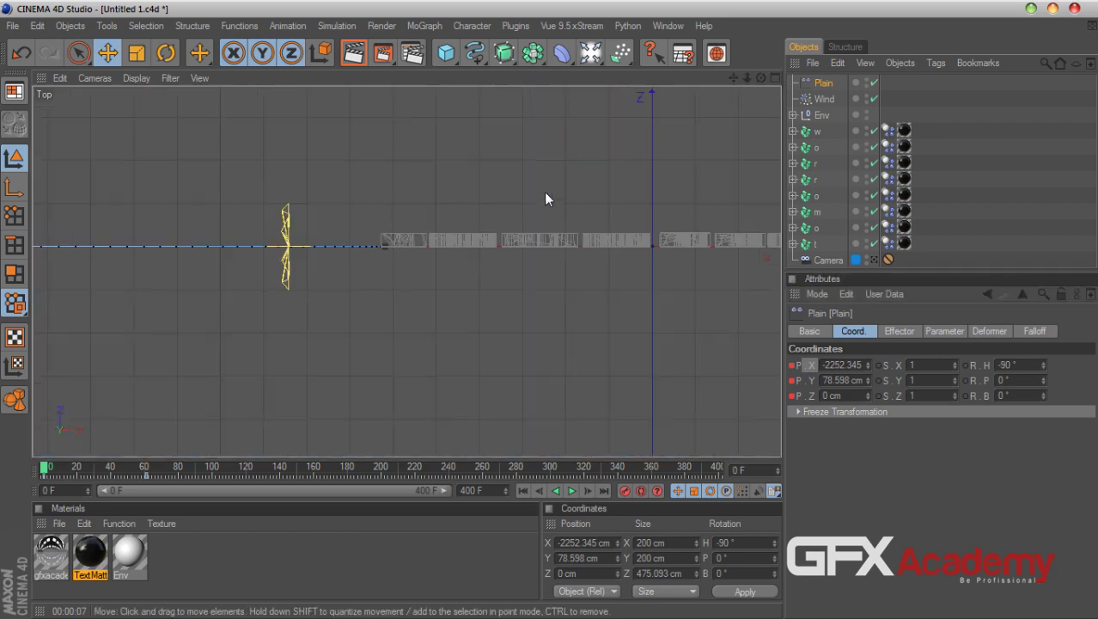
left_click_drag(733, 78, 773, 79)
scroll(436, 295, "up", 3)
left_click_drag(436, 294, 593, 293)
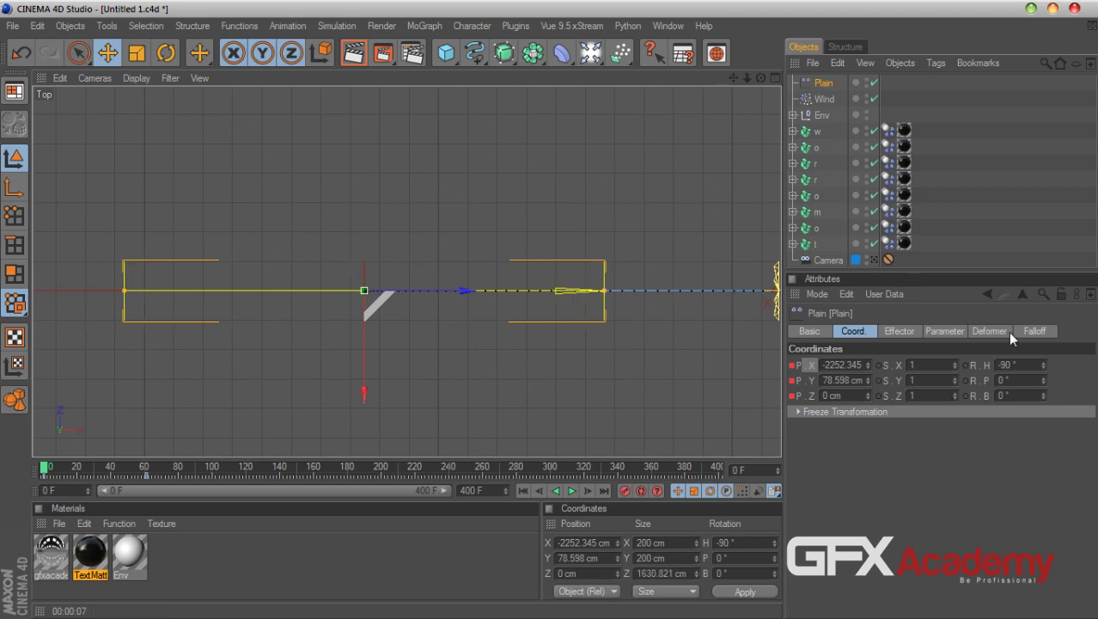
- Set the Plain effector's falloff to 100% and move its frame 61 path key farther past the end of the text
left_click(1035, 332)
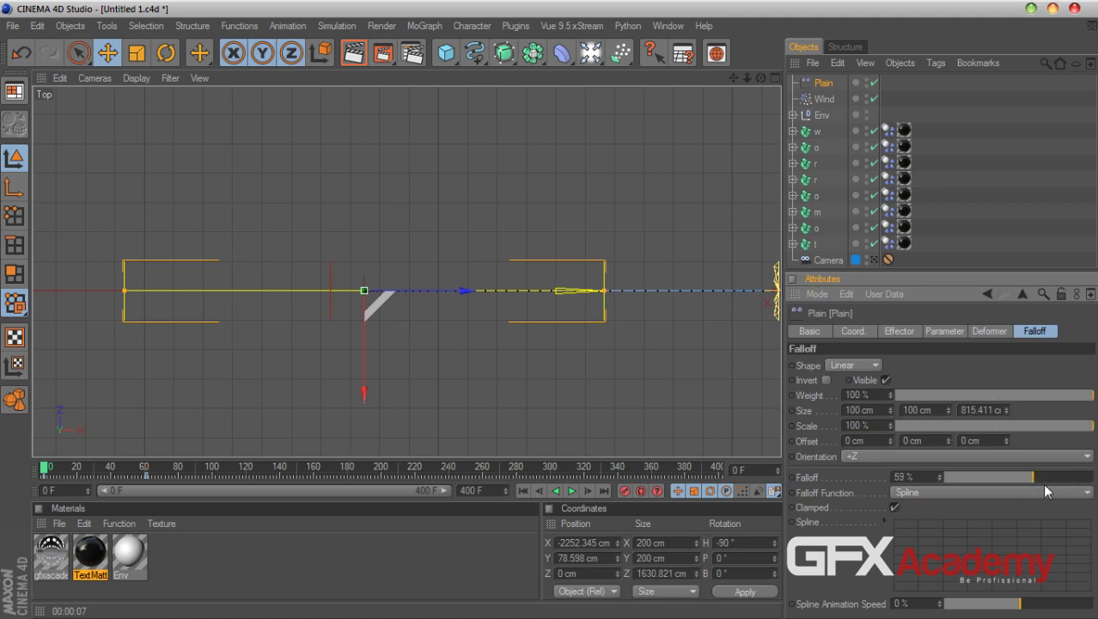
left_click_drag(1030, 478, 1092, 477)
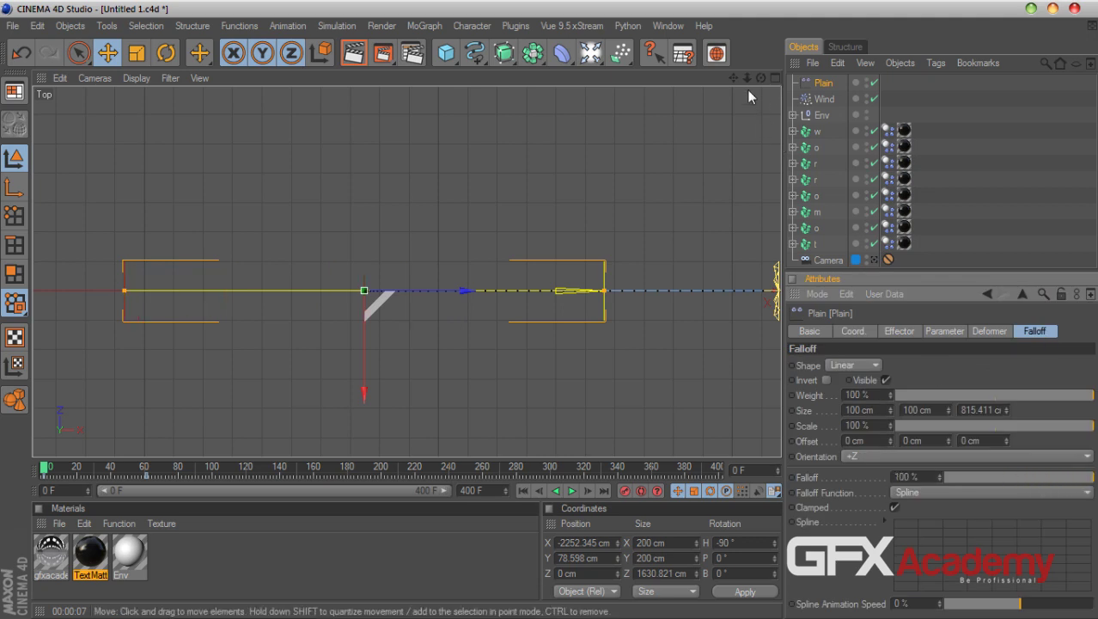
left_click_drag(733, 77, 544, 275)
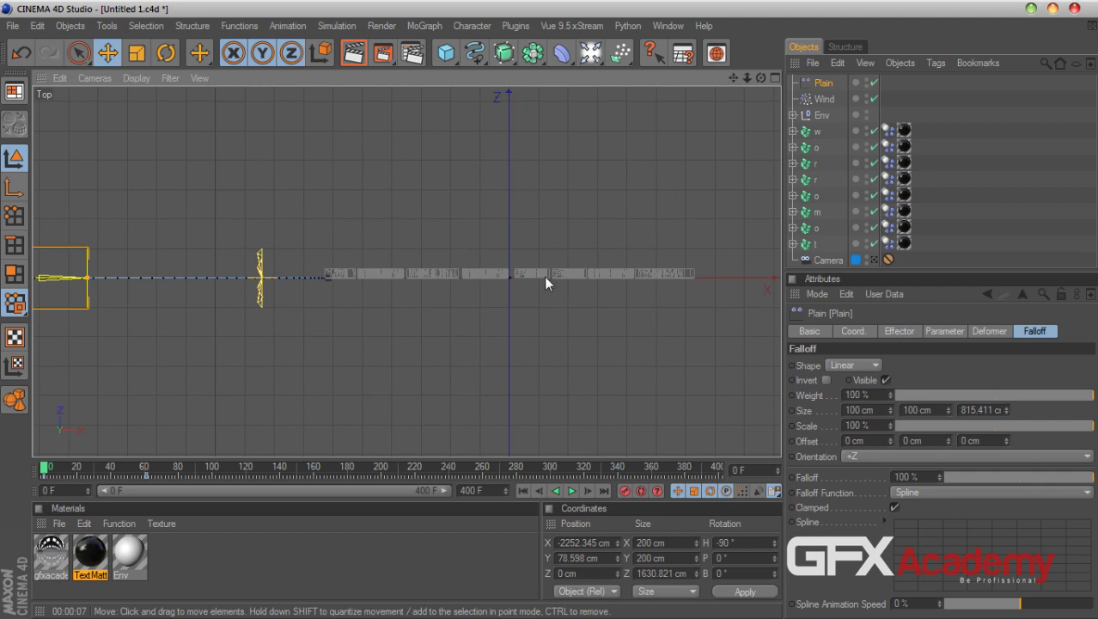
left_click(328, 279)
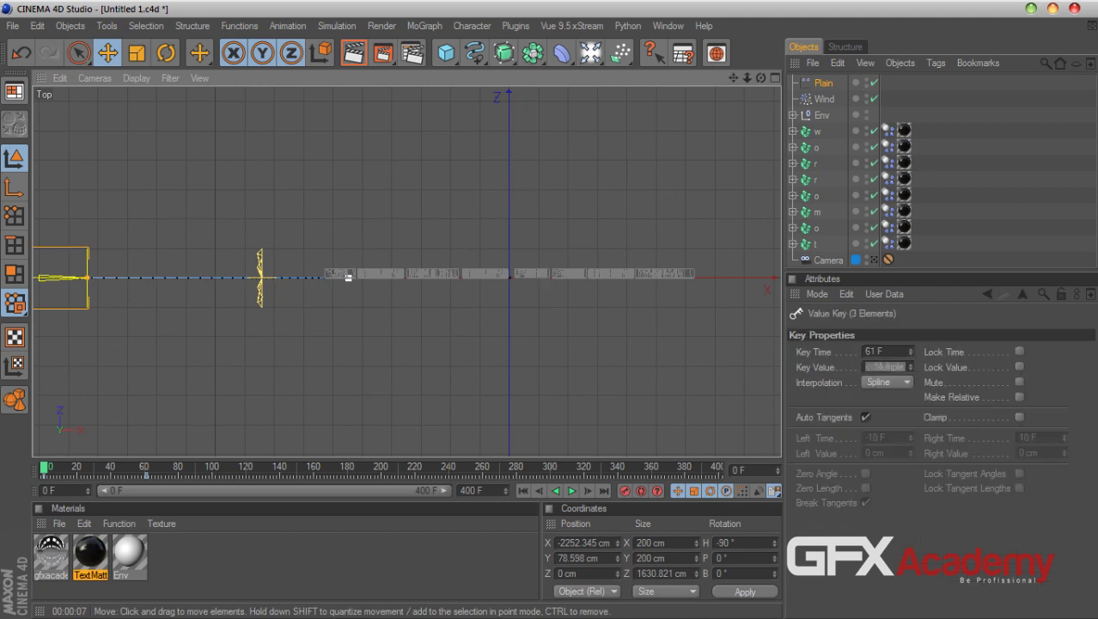
left_click_drag(683, 277, 771, 279)
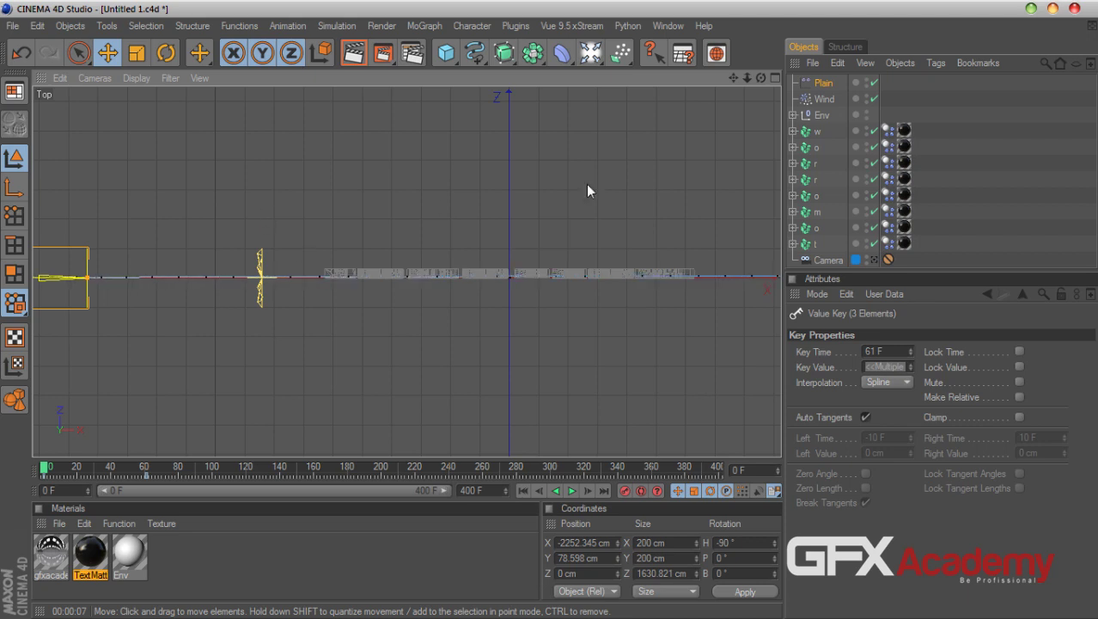
- Set the Plain effector's Y position offset to 3 cm in its transform parameters, with the whole text in perspective view
left_click(775, 78)
left_click(396, 79)
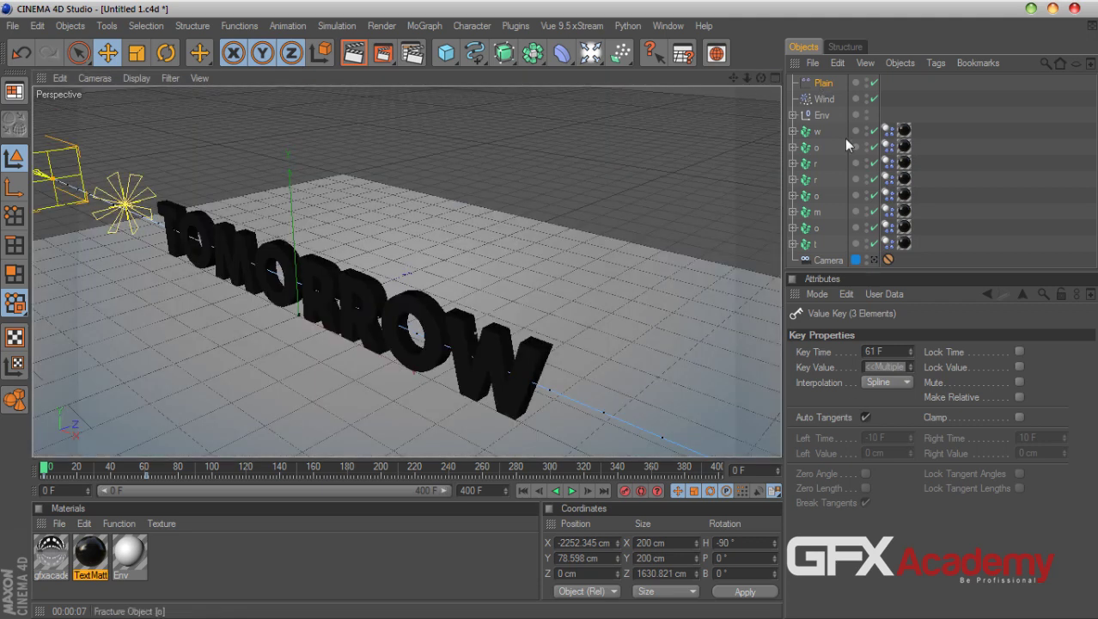
left_click(824, 83)
left_click(900, 331)
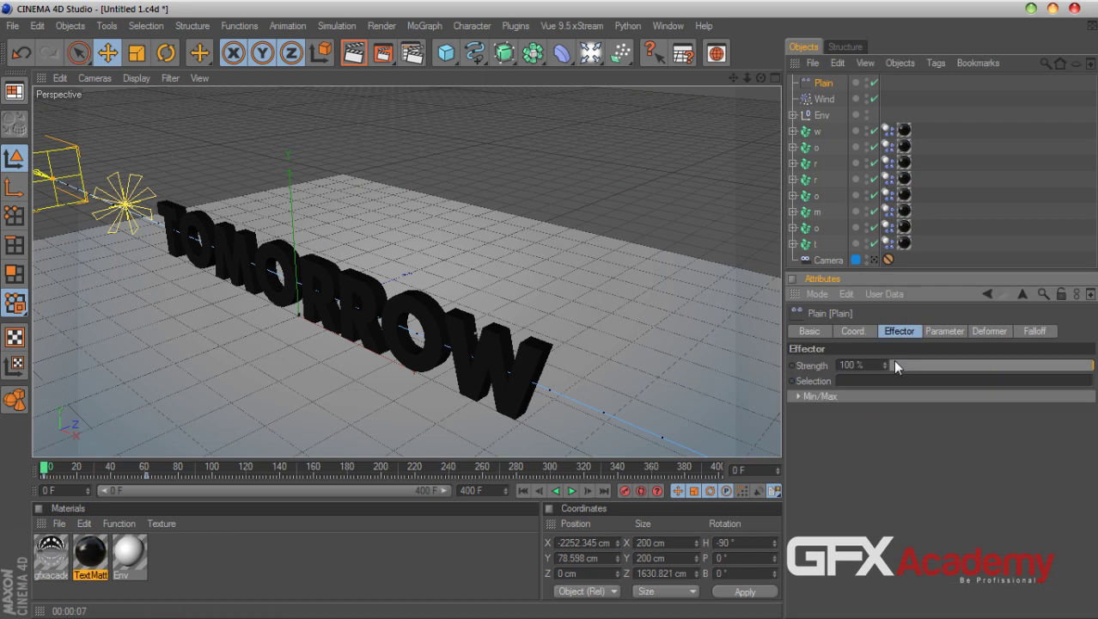
left_click(945, 331)
double_click(863, 428)
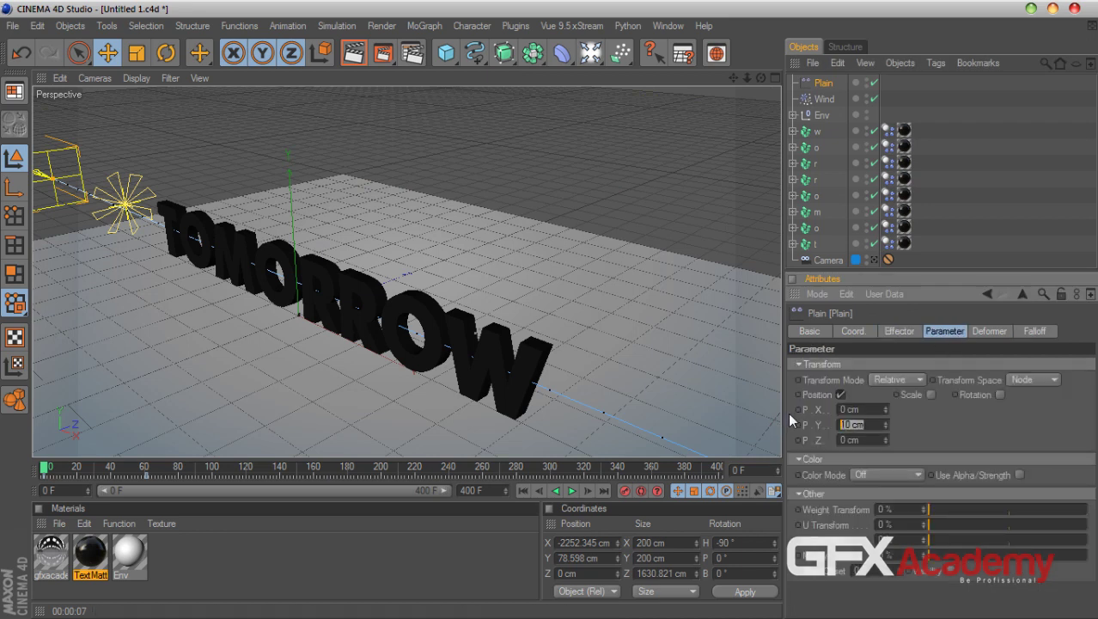
type("3")
key("Return")
- Play the simulation to check how the letters break apart, and rewind it to the start
left_click(570, 491)
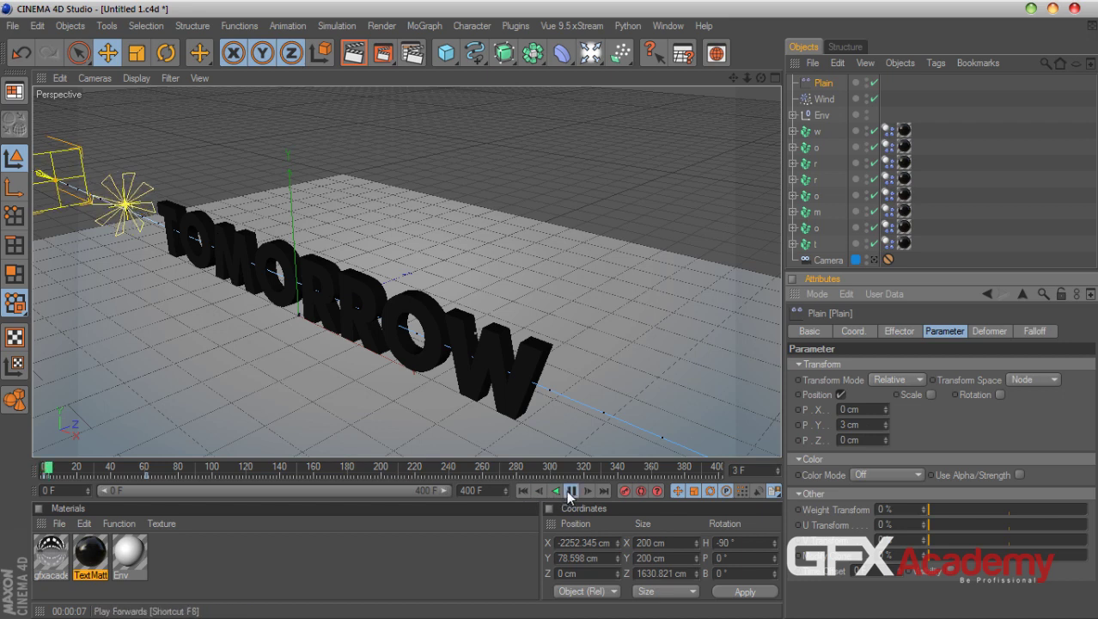
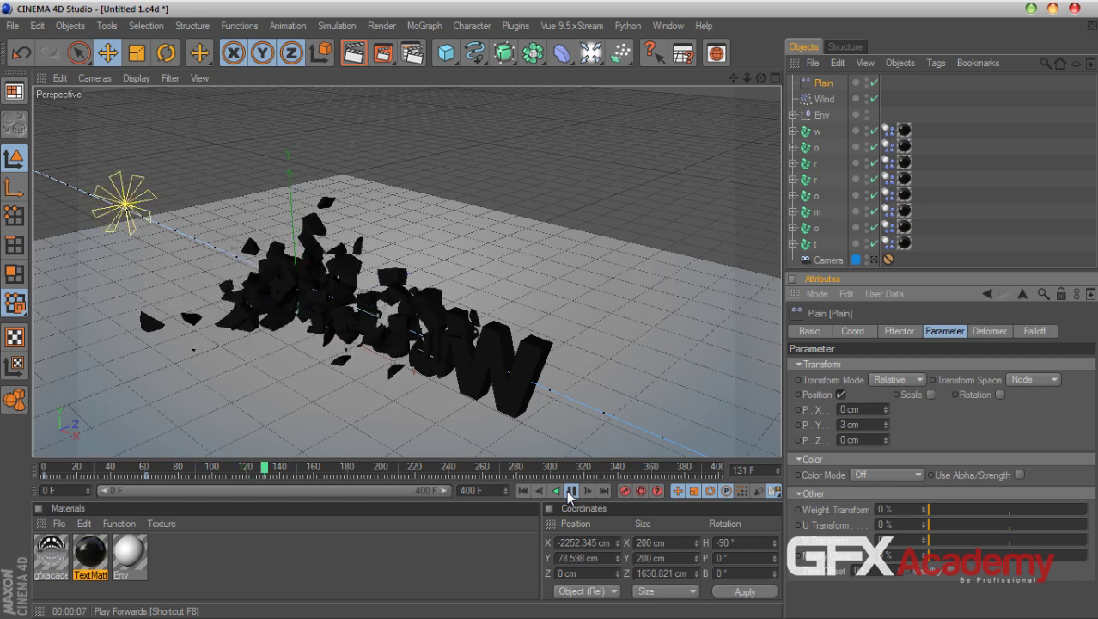
left_click(570, 491)
left_click(523, 490)
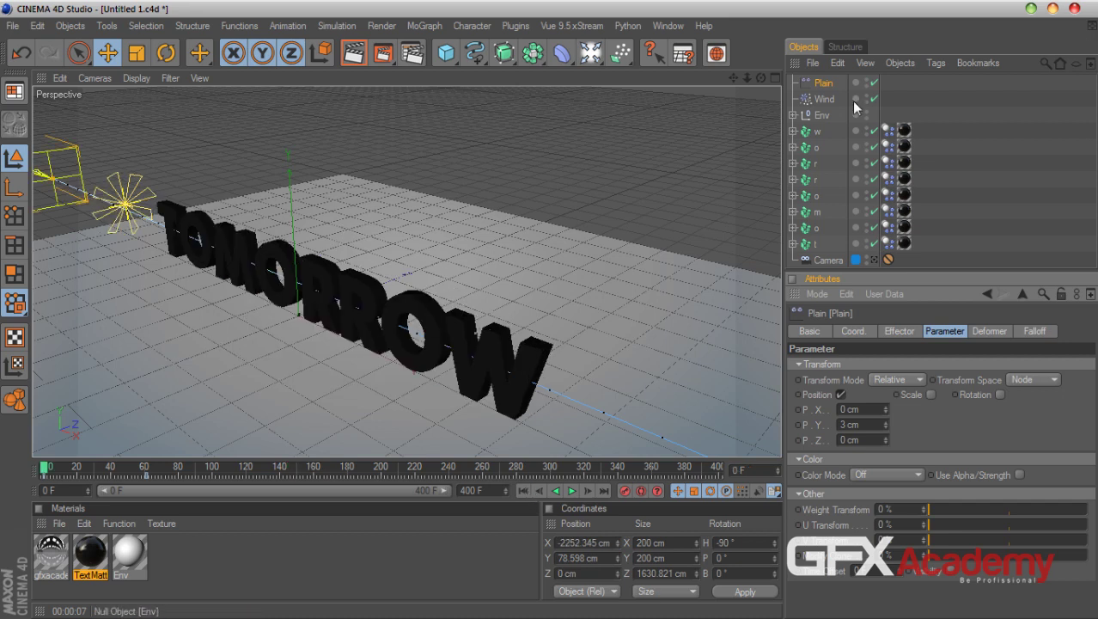
- Set the Wind object's speed to 10 cm and its turbulence to about 11.81%
left_click(824, 98)
left_click(923, 366)
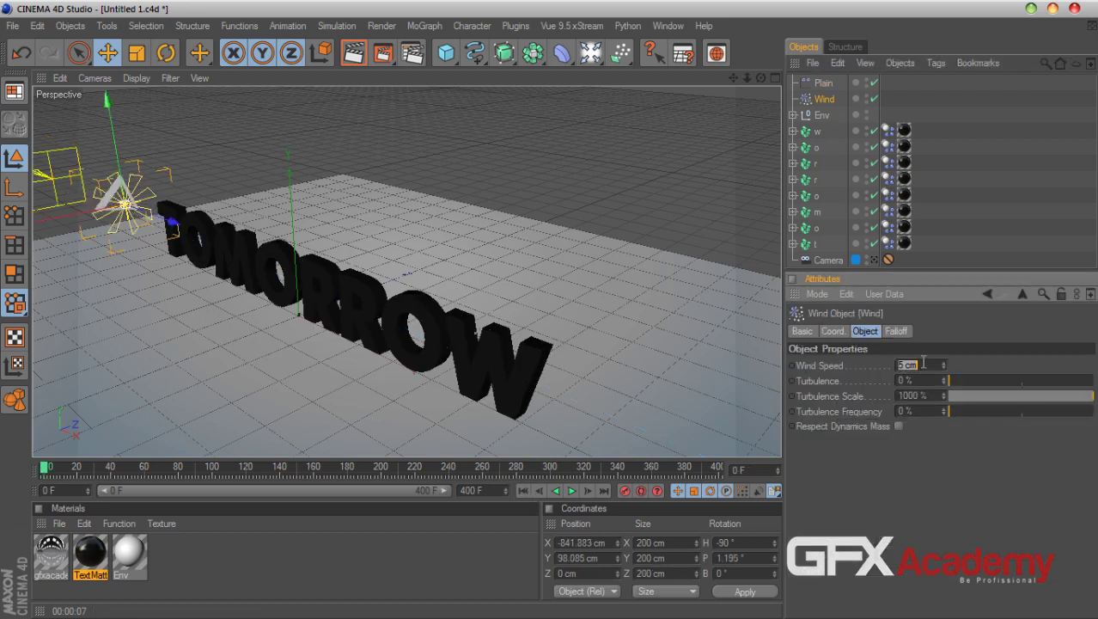
left_click(965, 381)
type("10")
key("Return")
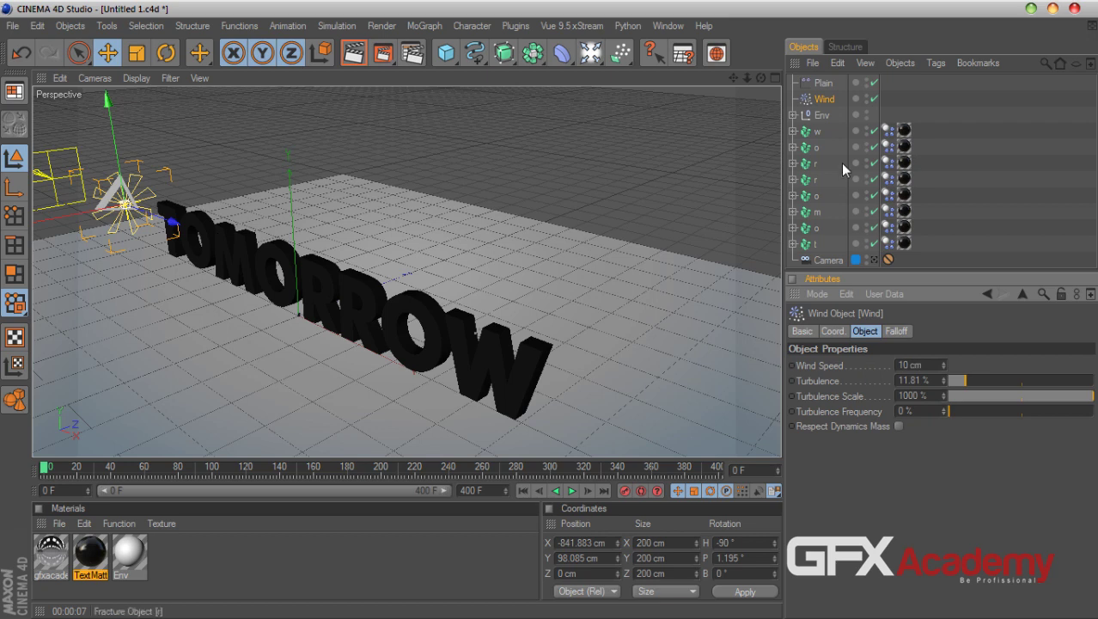
- Try a 5 cm Y offset and rotation of H 40°, P 93°, B 115° on the Plain effector, and play the simulation
left_click(823, 82)
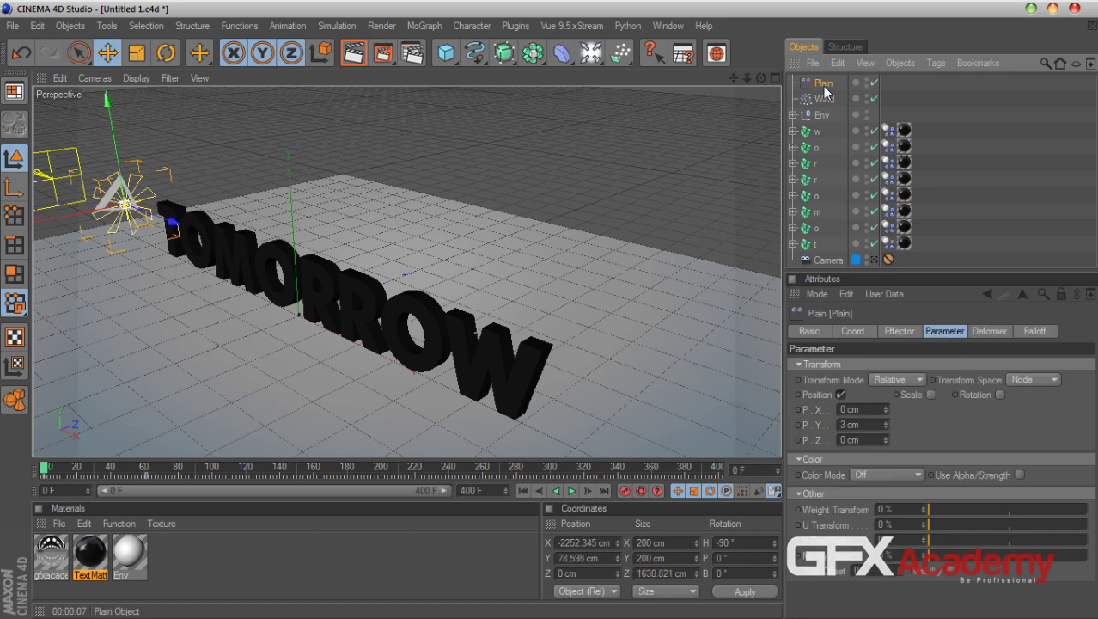
left_click(849, 424)
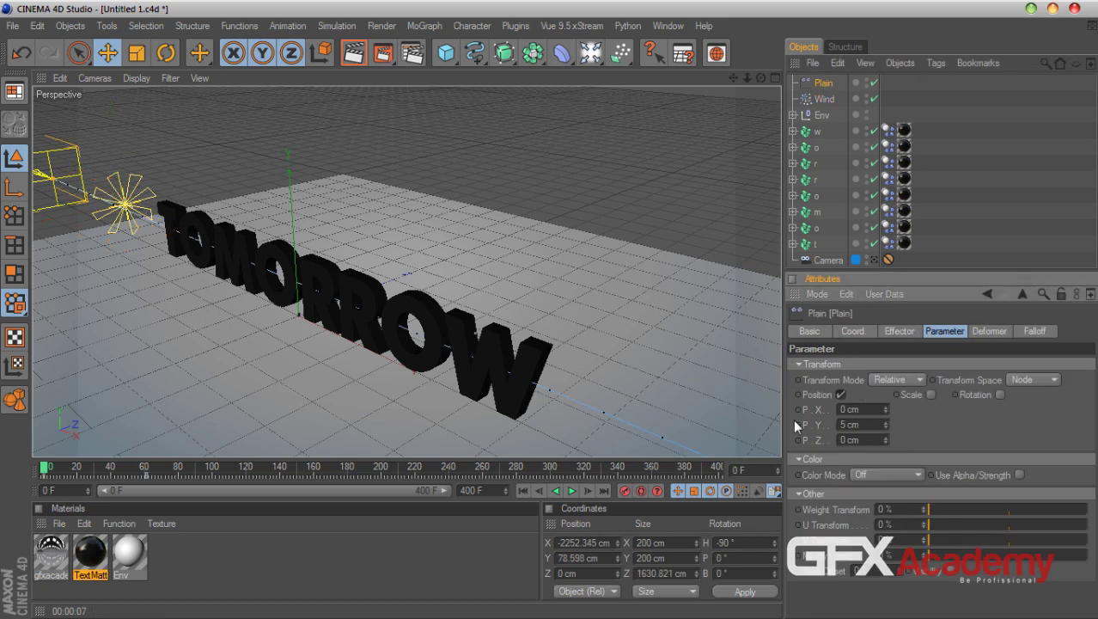
left_click(1000, 395)
mouse_move(1045, 411)
left_mouse_down()
mouse_move(1045, 395)
mouse_move(1041, 438)
mouse_move(1045, 411)
left_mouse_up()
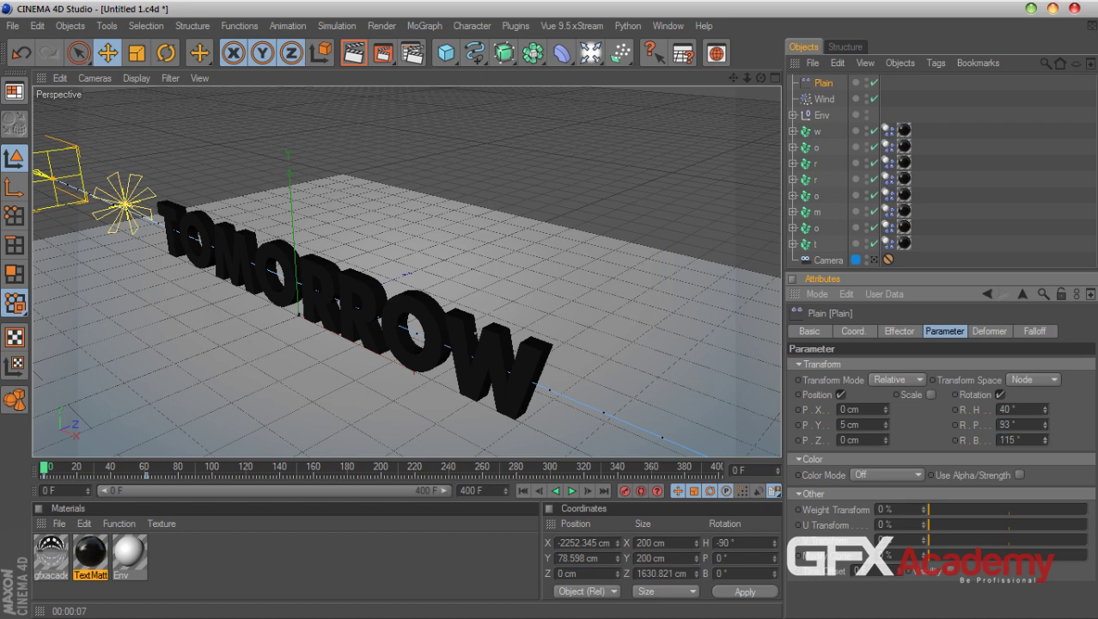
left_click(571, 491)
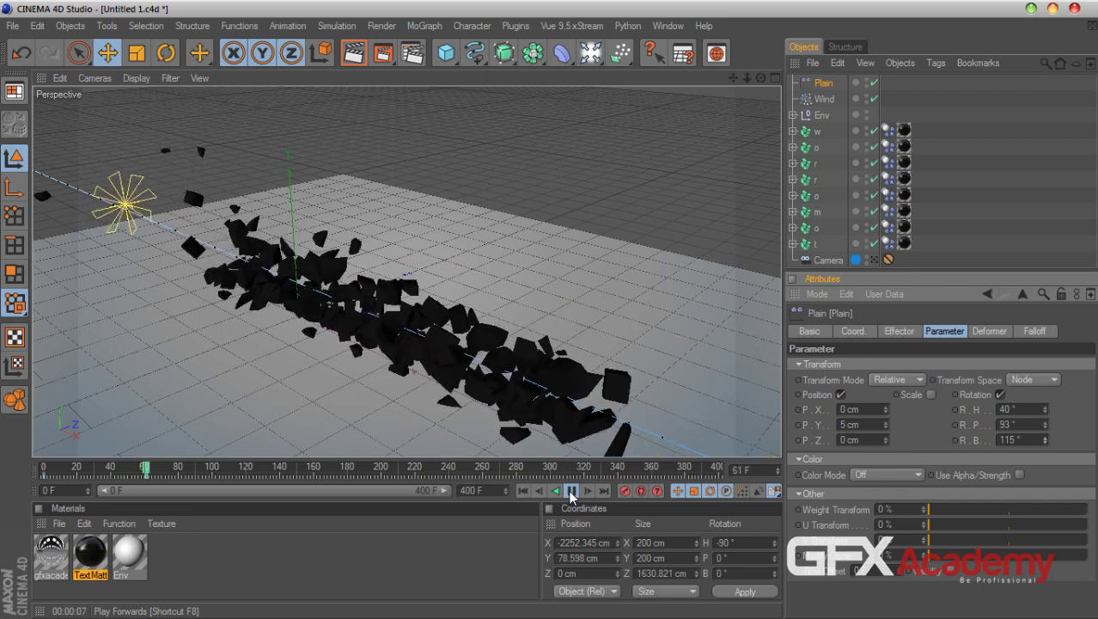
left_click(571, 490)
- Try Y offsets of 1 cm and 3 cm on the Plain effector, previewing the simulation from the start with 3 cm
left_click(850, 424)
type("1")
left_click(522, 490)
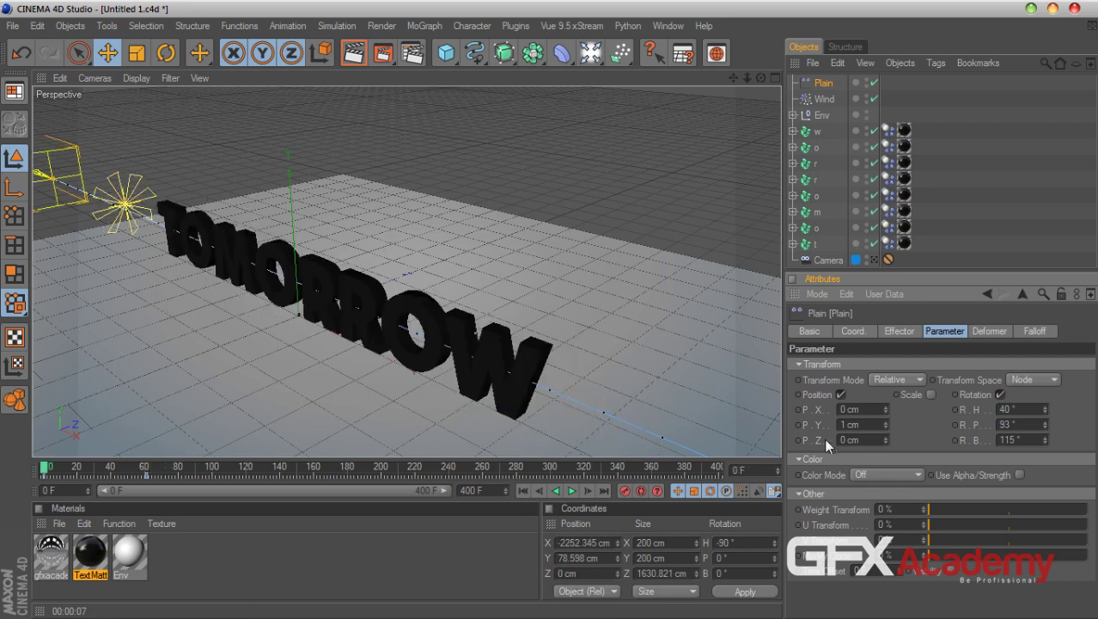
type("3")
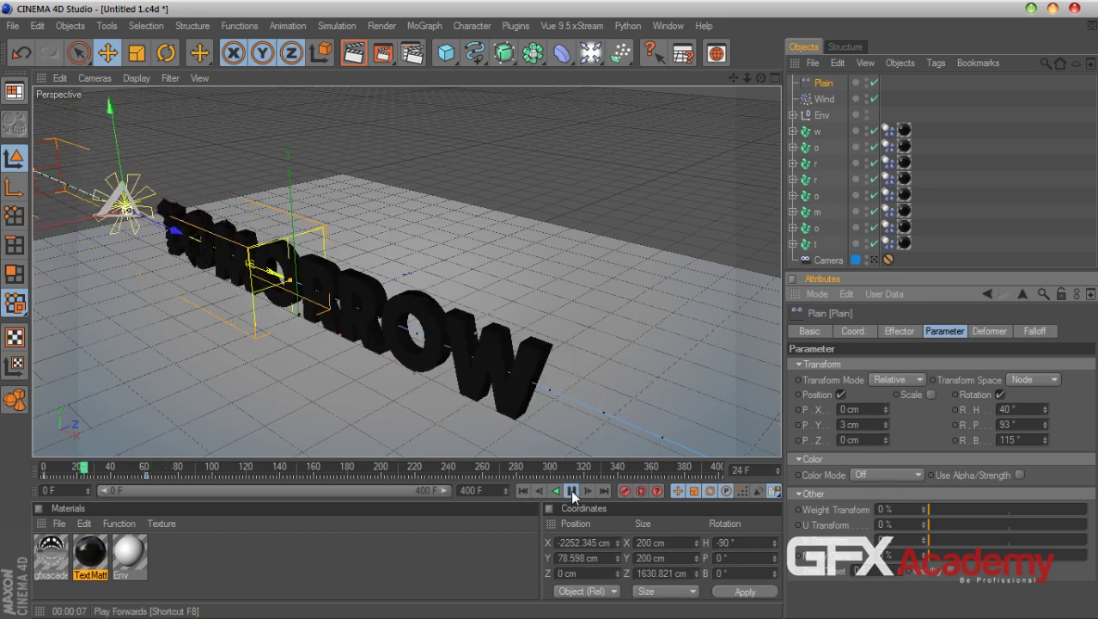
left_click(571, 490)
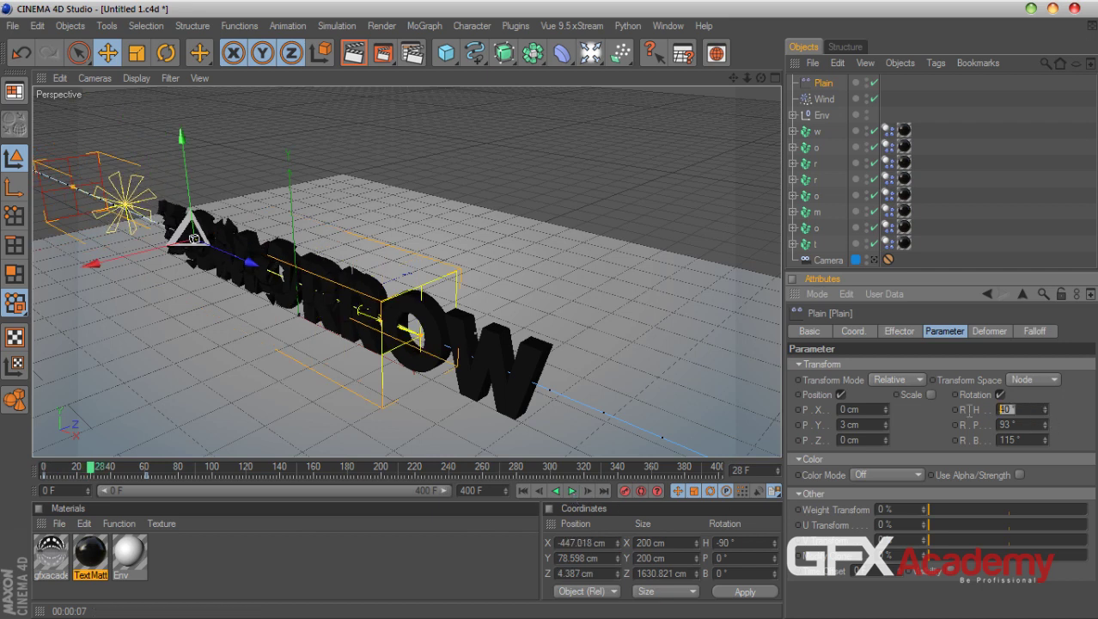
- Disable rotation in the Plain effector's transform parameters and replay the simulation from frame 0
left_click(1000, 395)
left_click(521, 490)
left_click(571, 491)
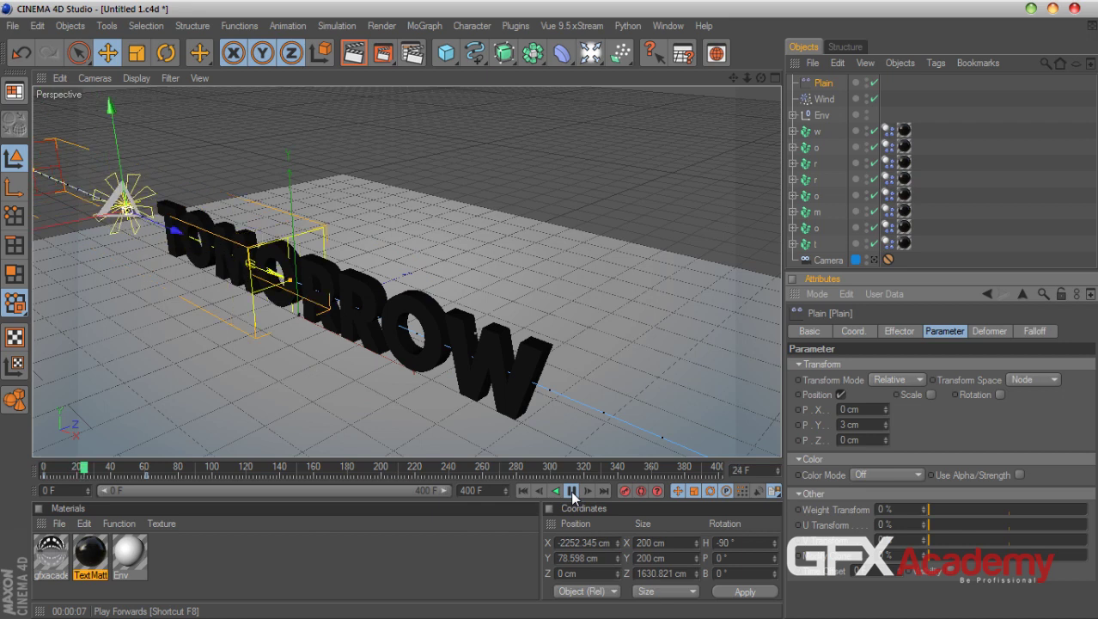
left_click(571, 490)
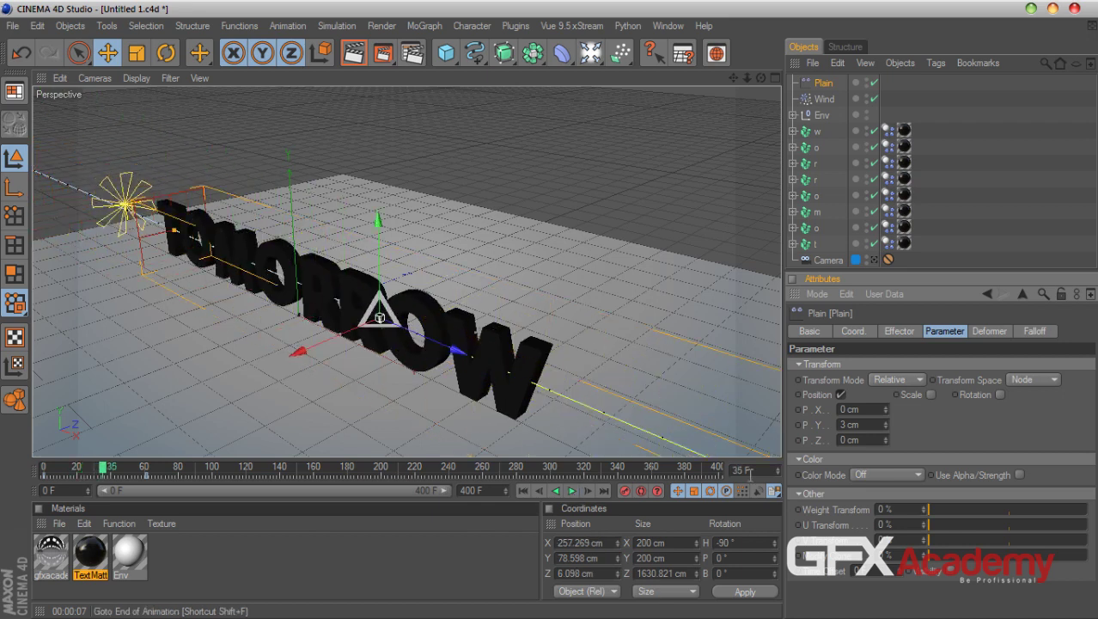
- Try a Y position offset of 10 cm on the Plain effector and replay the simulation from frame 0
type("10")
key("Return")
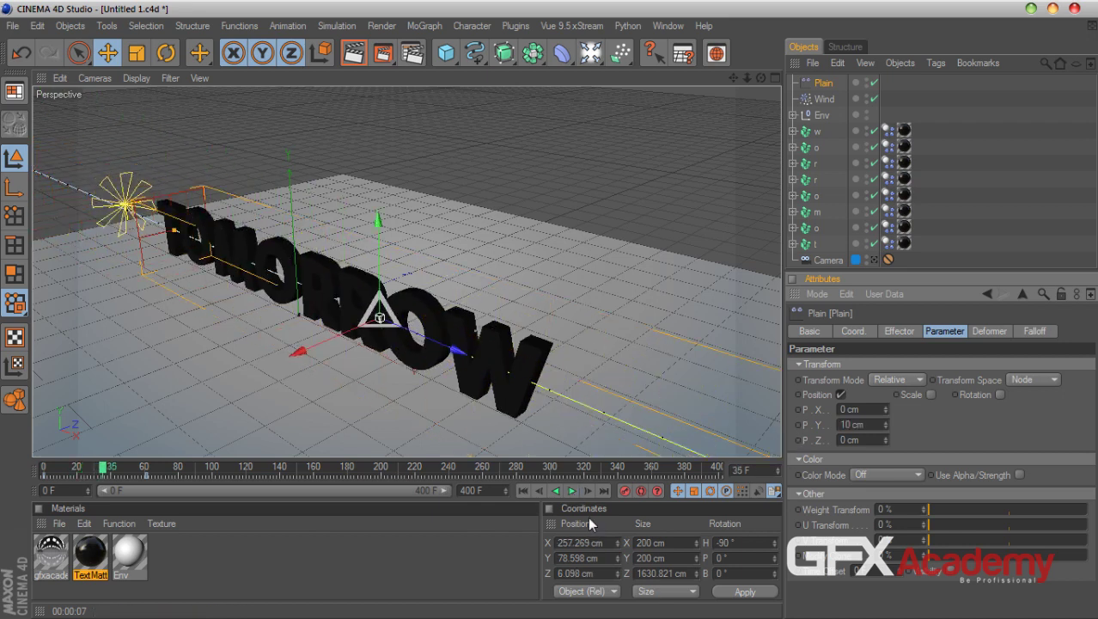
left_click(524, 491)
left_click(572, 491)
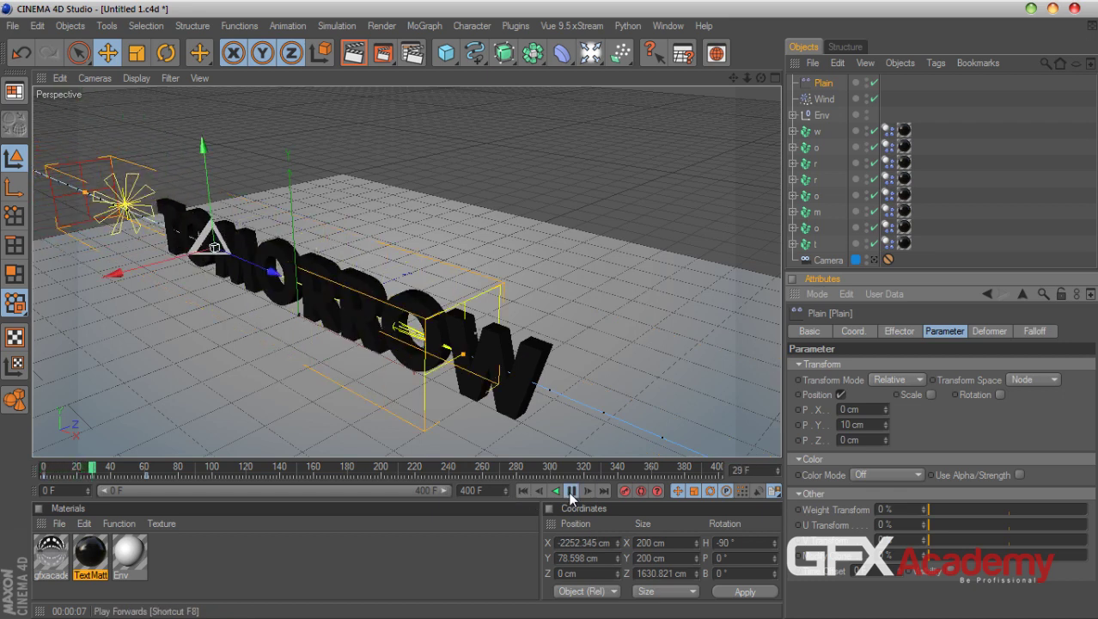
left_click(572, 491)
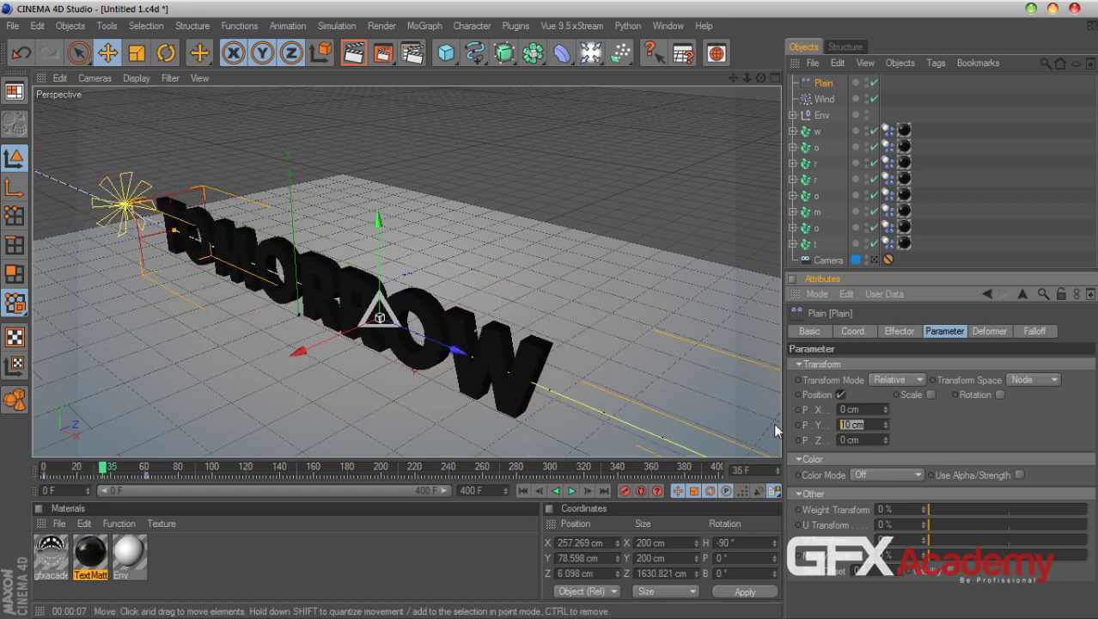
- Set the Plain effector's Y position offset to 1 cm and return the animation to frame 0
type("1")
key("Return")
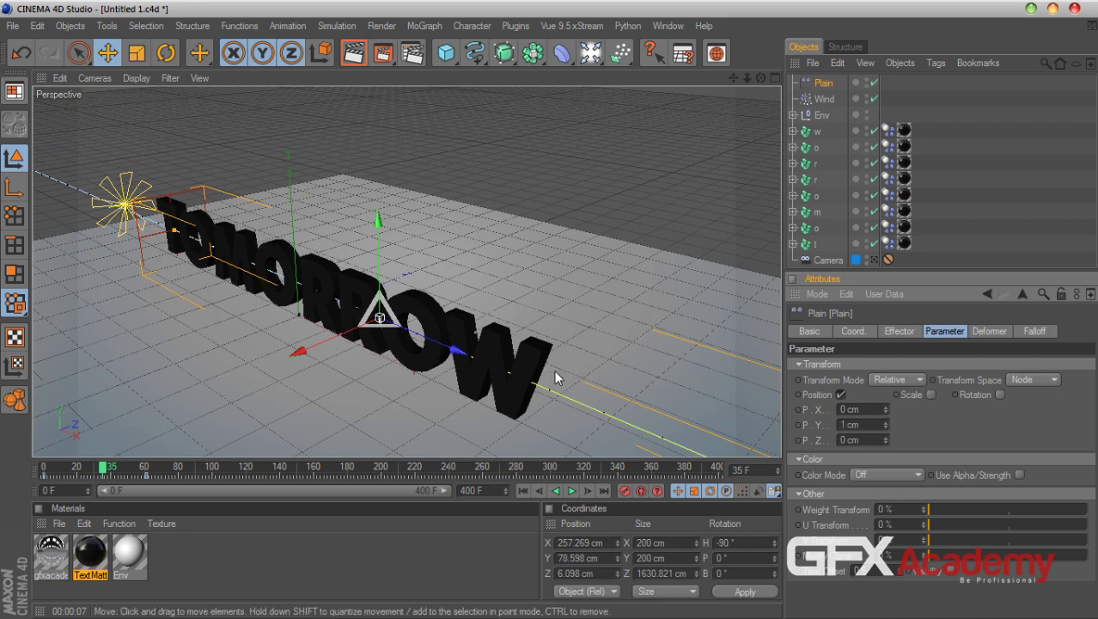
left_click_drag(105, 469, 31, 474)
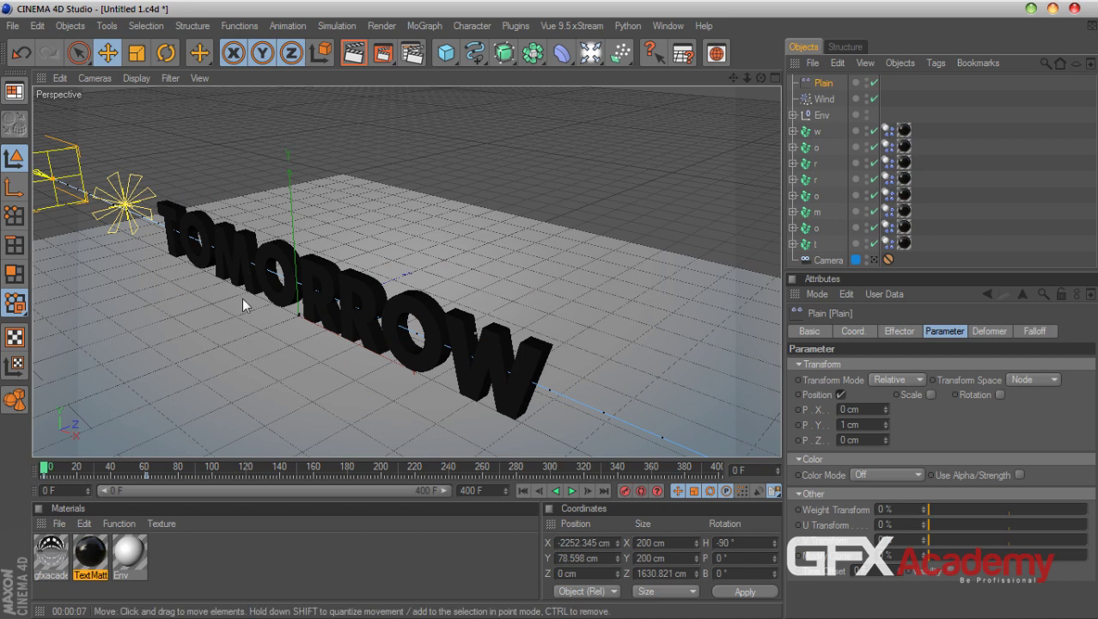
- Shorten the Plain effector's falloff to a length of about 317 cm, fitting its whole path in the top view
left_click_drag(57, 186, 28, 169)
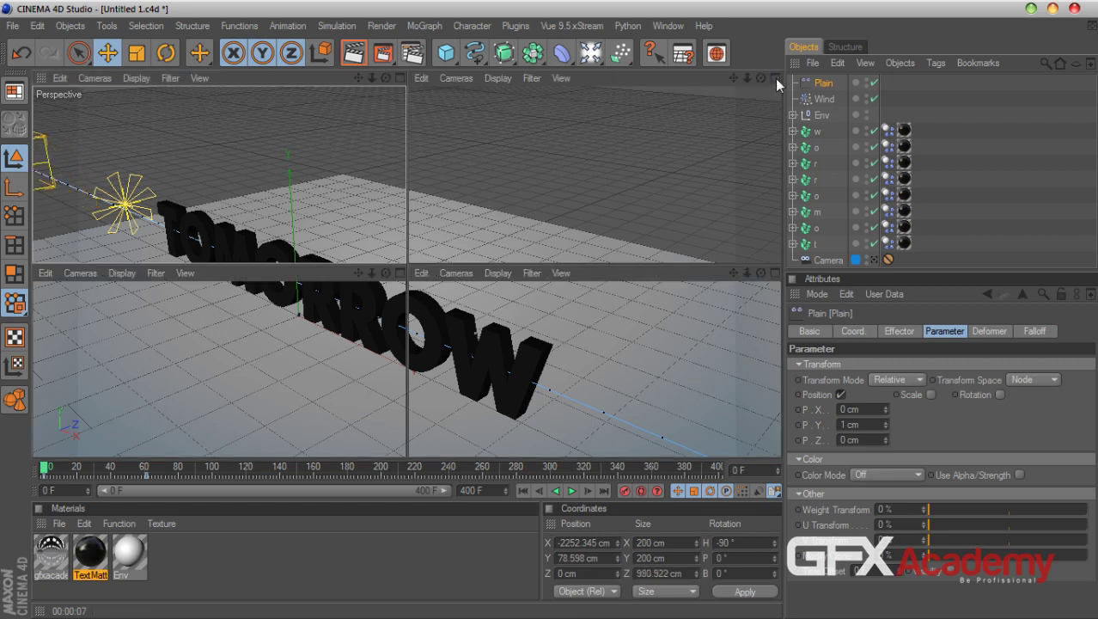
left_click(775, 79)
left_click(776, 78)
key("h")
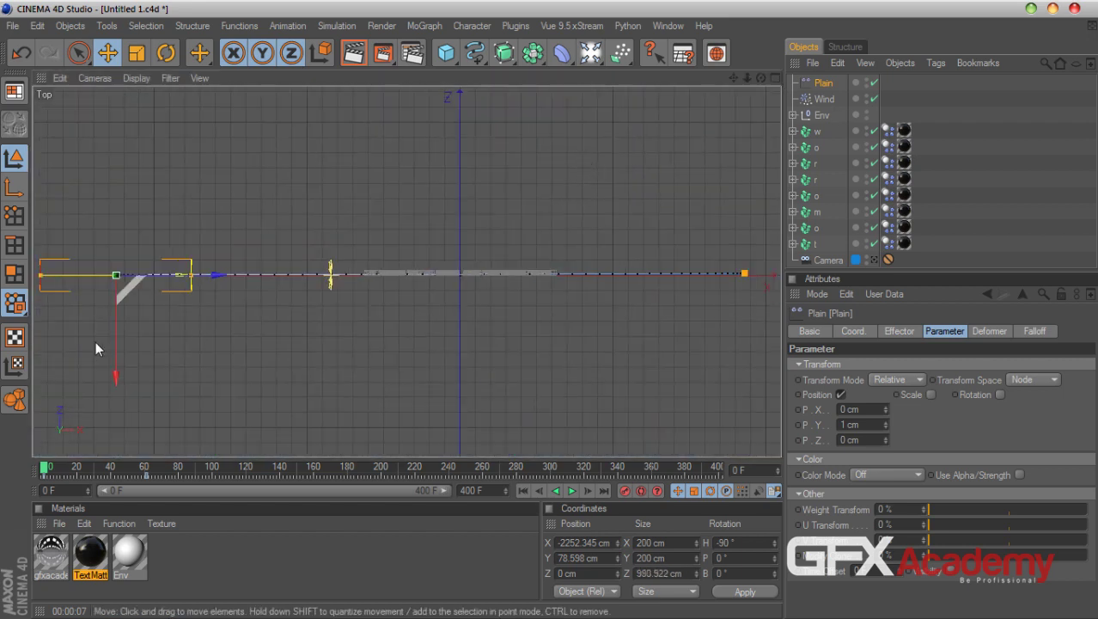
left_click_drag(697, 573, 670, 577)
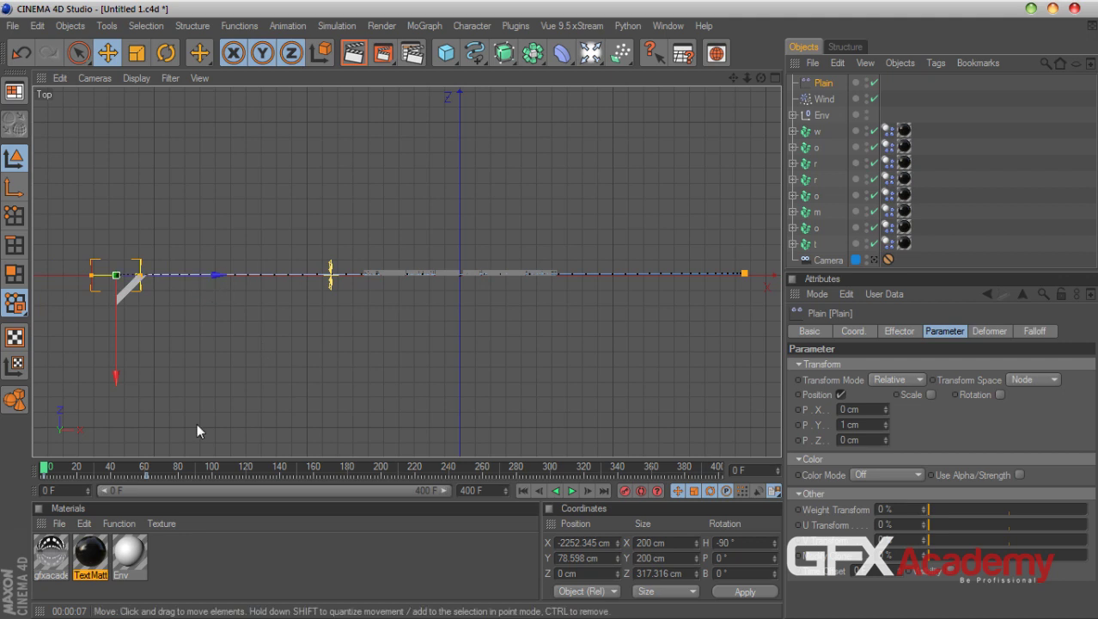
- Move the Plain effector's frame 0 key to X about -882 cm, just before the text, and its frame 61 key closer to the text's end
left_click_drag(49, 471, 75, 469)
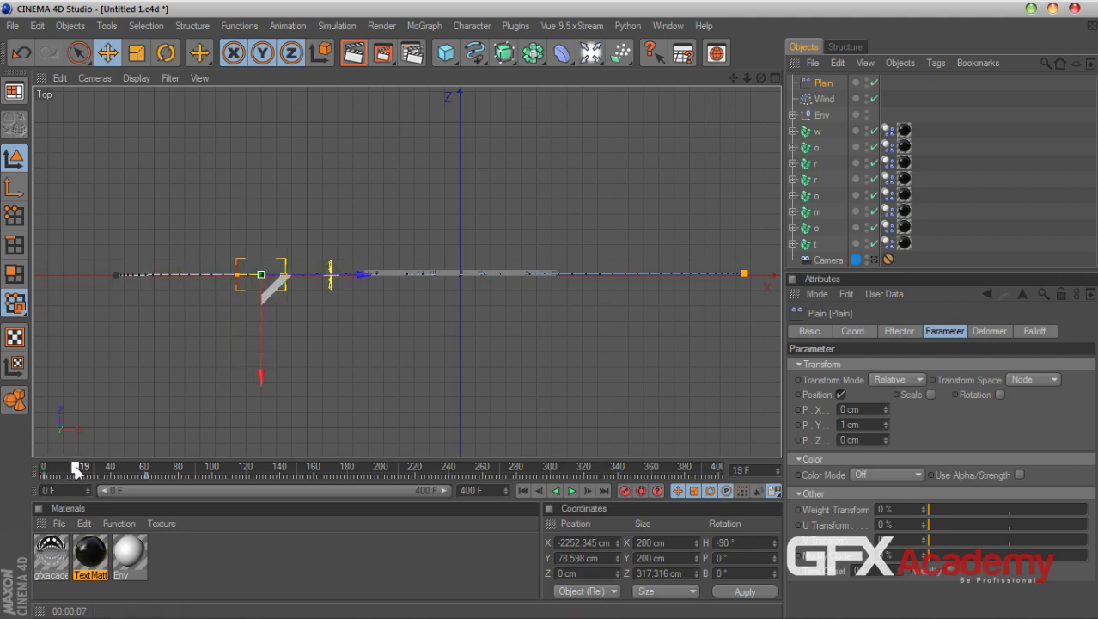
left_click_drag(117, 275, 309, 274)
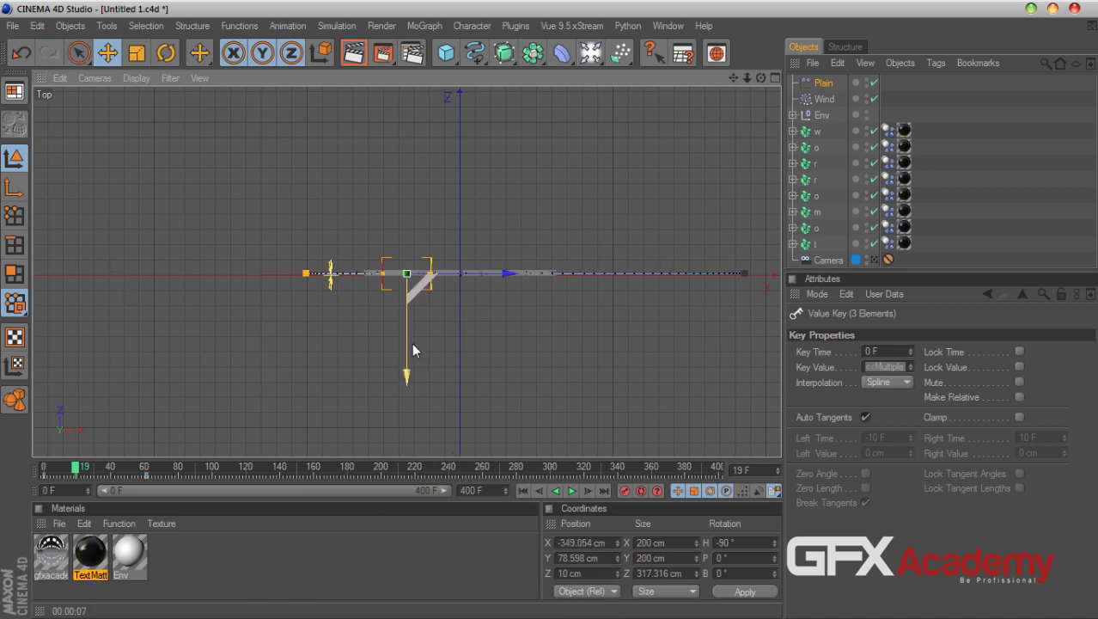
left_click_drag(85, 473, 41, 479)
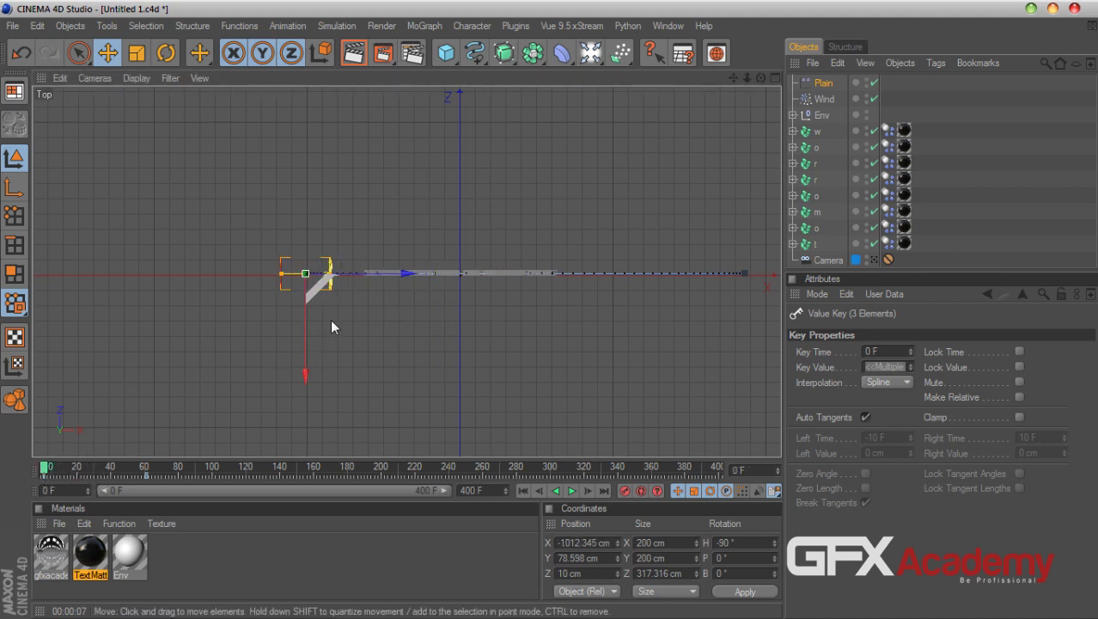
scroll(330, 319, "up", 5)
key("F8")
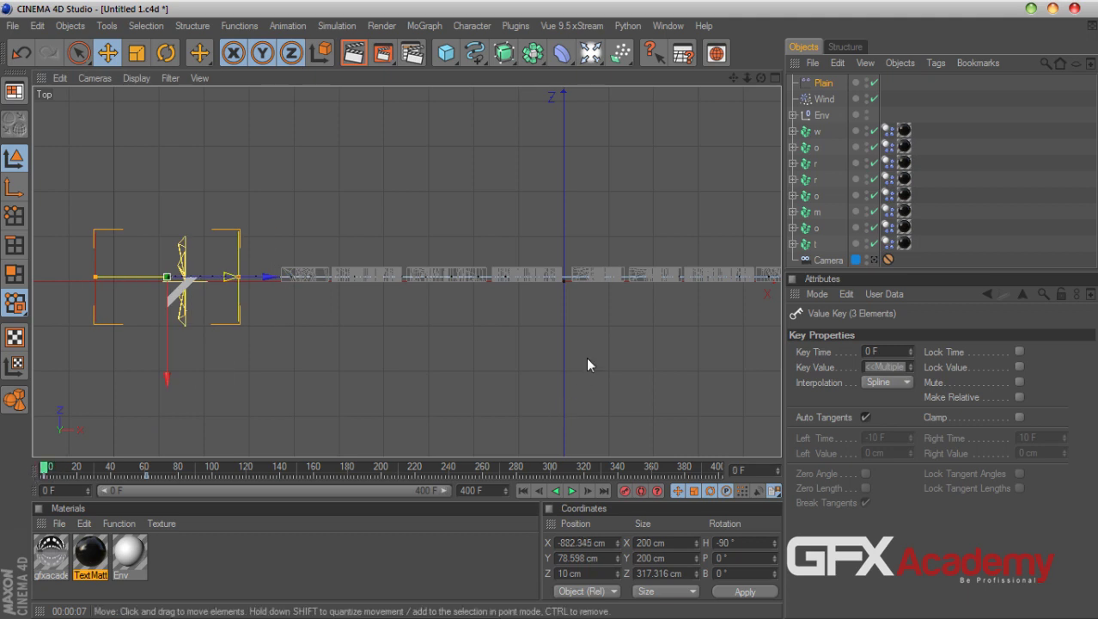
left_click_drag(733, 78, 636, 104)
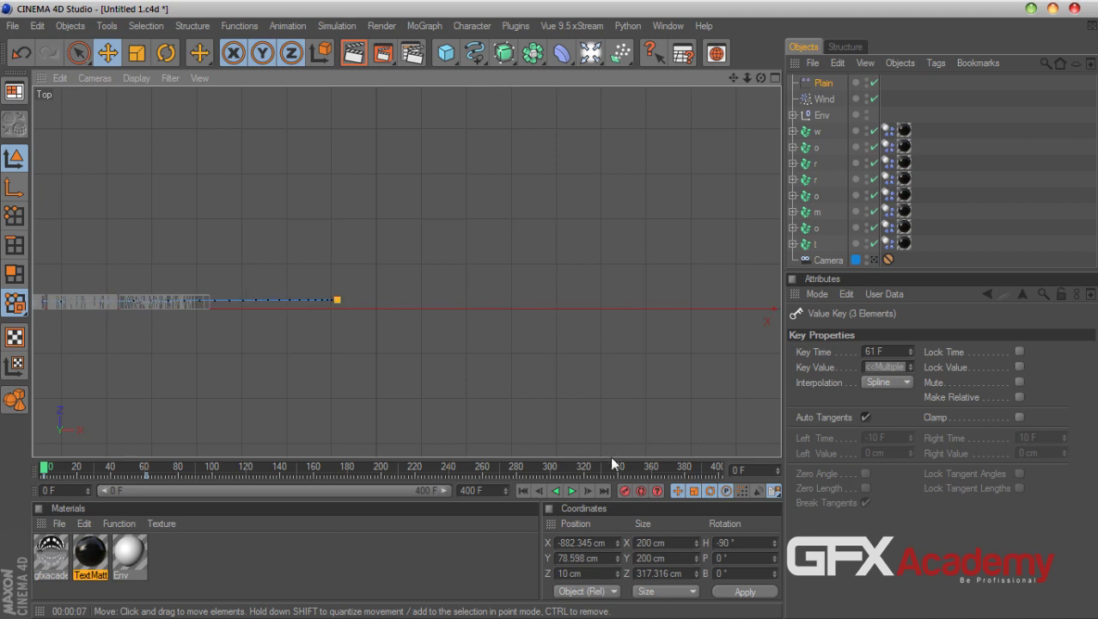
- Replay the dynamics simulation from frame 0 in the top and perspective views to check how the letters break
left_click(570, 491)
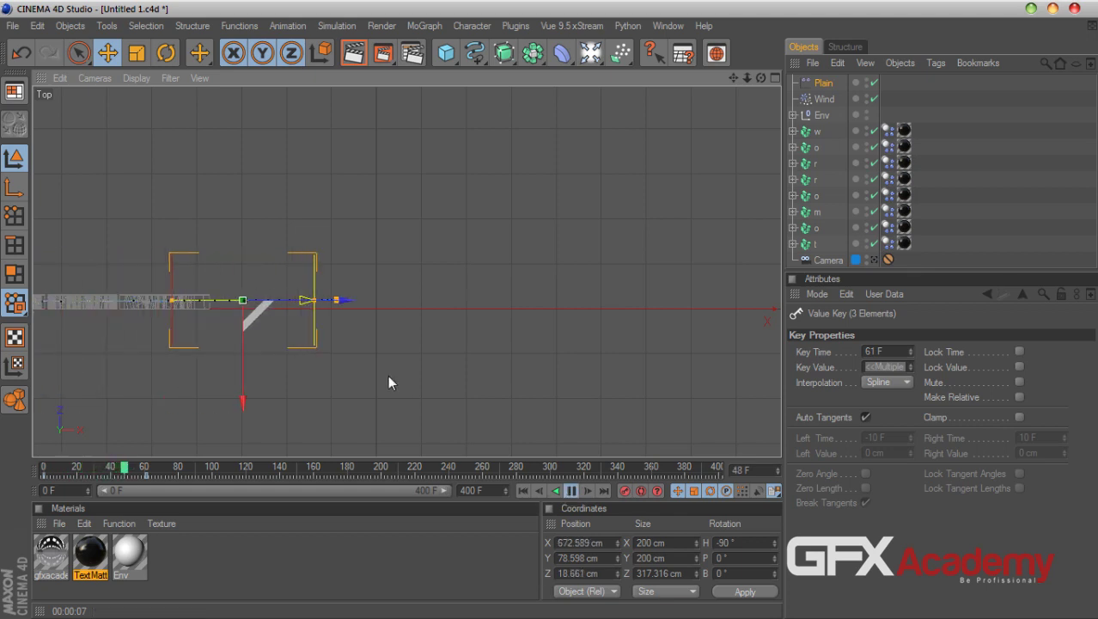
left_click(572, 492)
middle_click(757, 88)
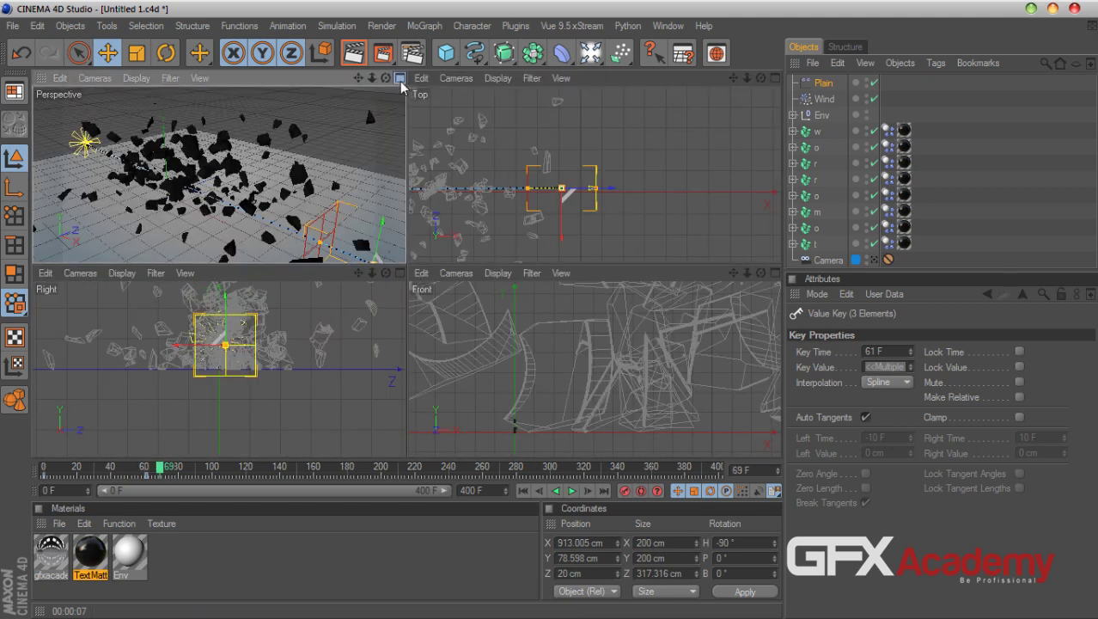
left_click(400, 78)
left_click(523, 490)
left_click(572, 491)
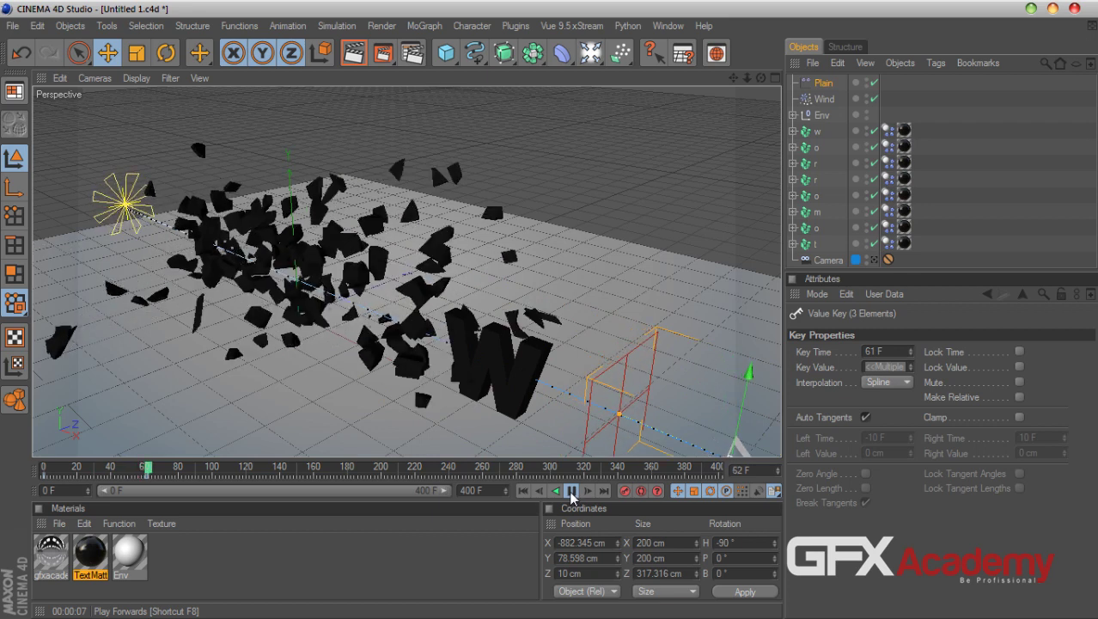
left_click(572, 490)
- Lengthen the Plain effector's falloff to a Z size of about 1080 cm with the animation back at frame 0
left_click(824, 82)
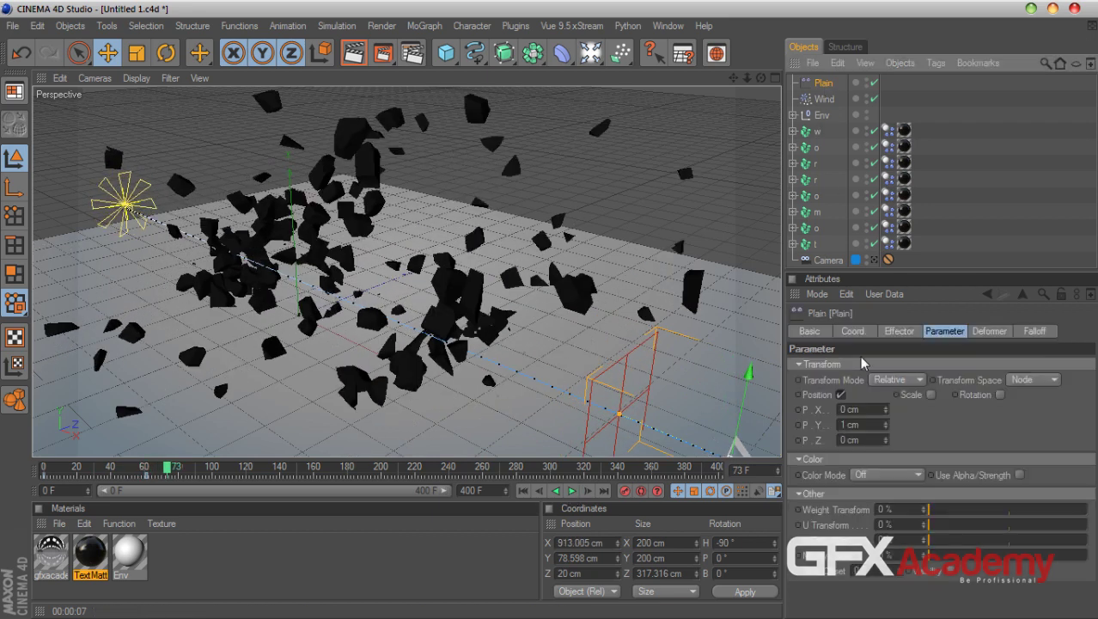
left_click(870, 424)
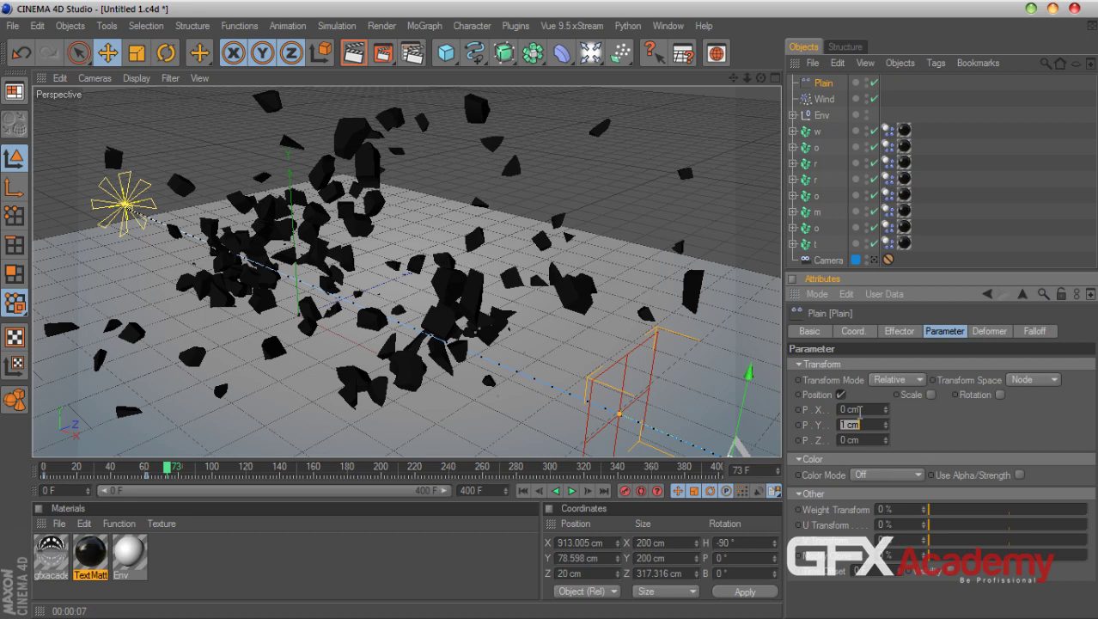
left_click(523, 491)
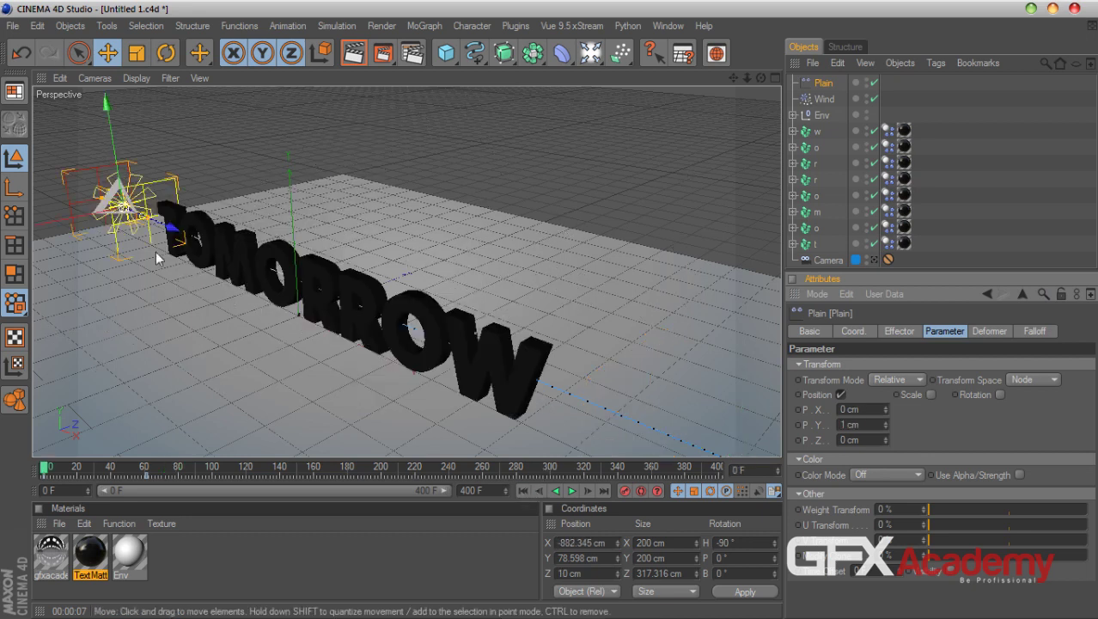
left_click_drag(179, 242, 249, 272)
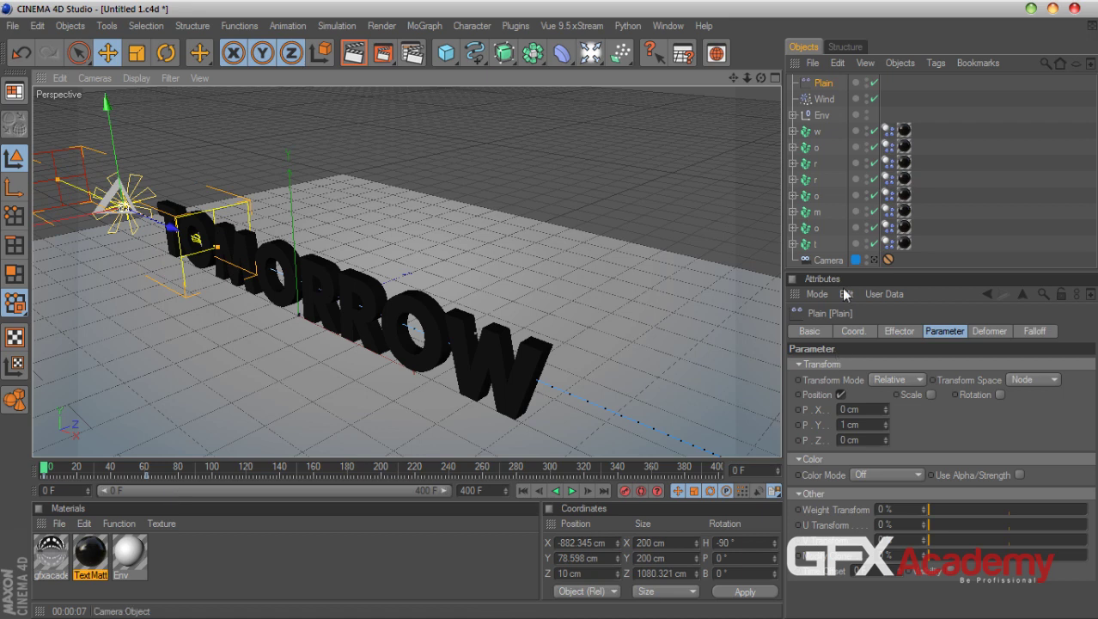
- Move the Plain effector to X about -1292 cm and Z 0 cm at frame 0, and replay the simulation
left_click(862, 332)
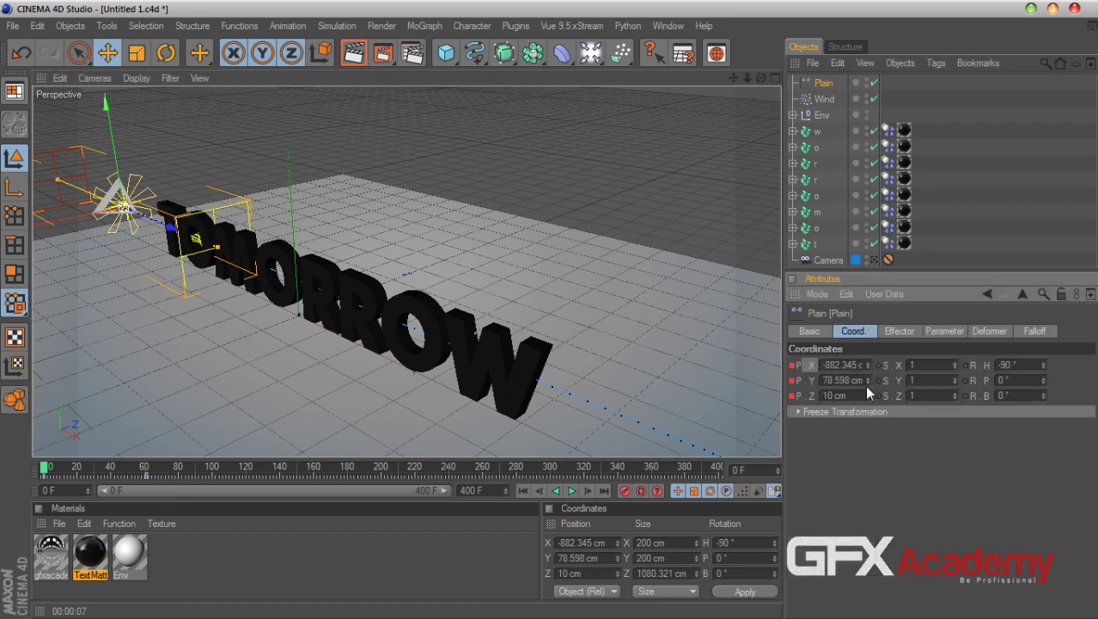
left_click_drag(869, 395, 849, 399)
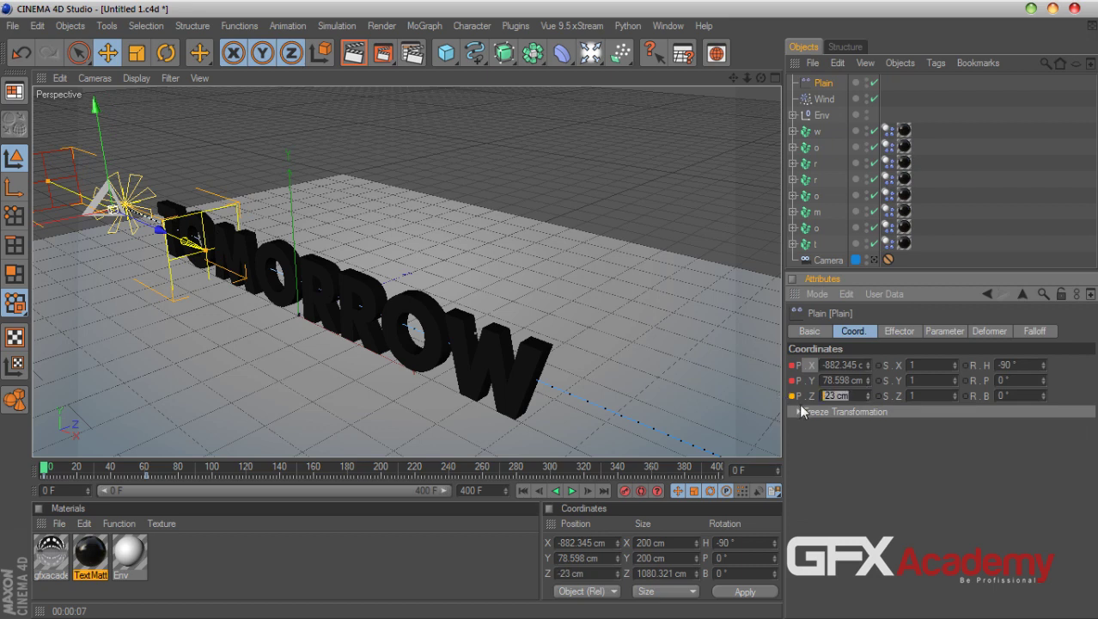
mouse_move(868, 363)
left_mouse_down()
mouse_move(840, 367)
mouse_move(866, 364)
left_mouse_up()
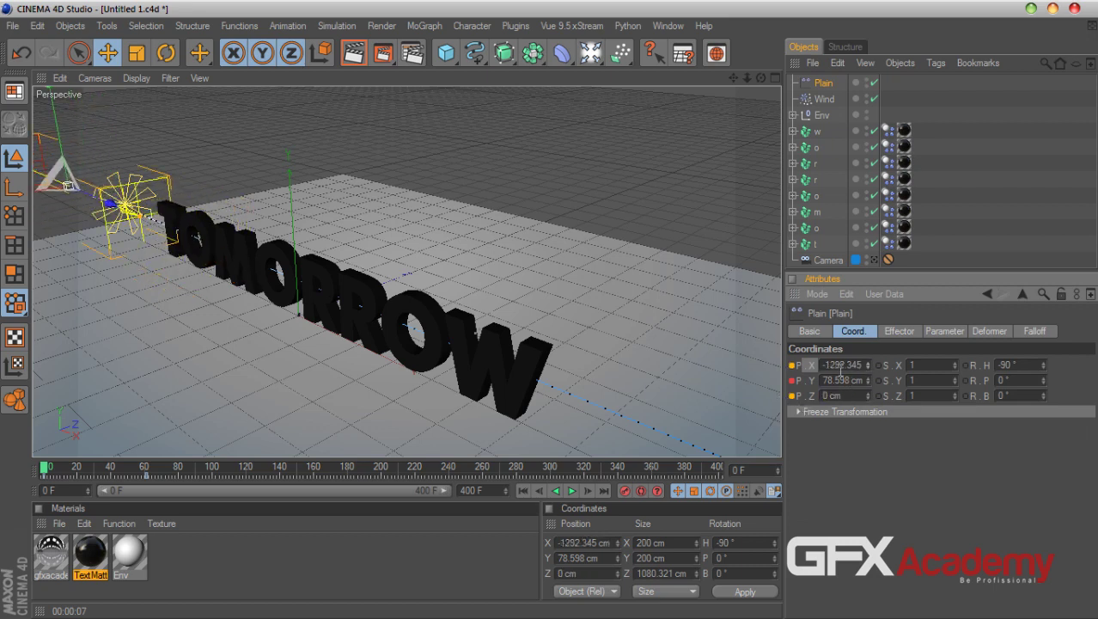
left_click(576, 490)
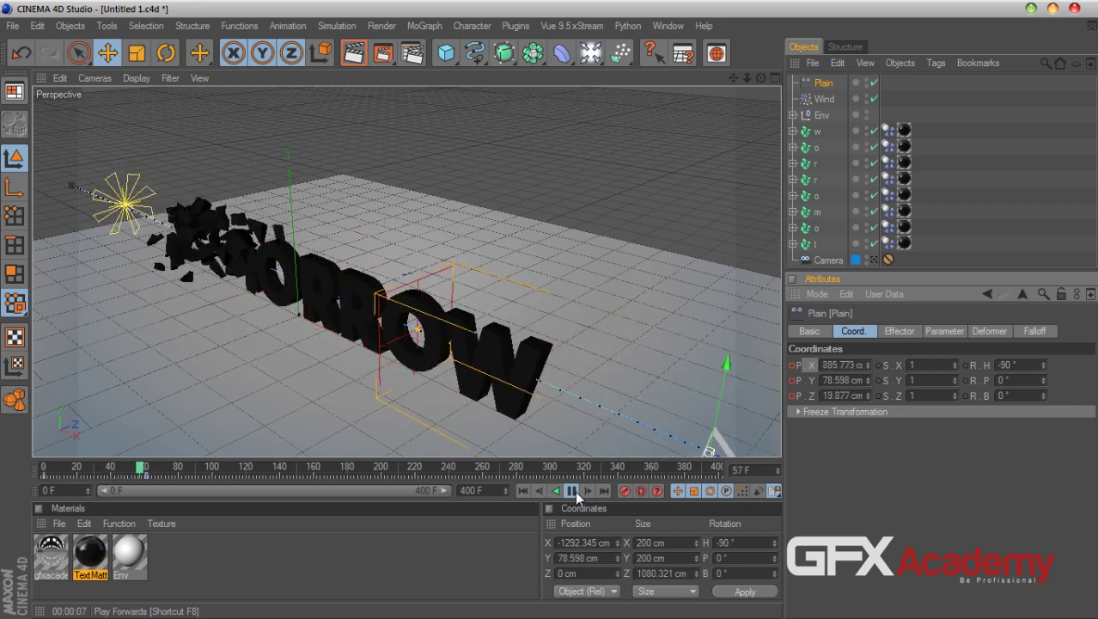
left_click(573, 491)
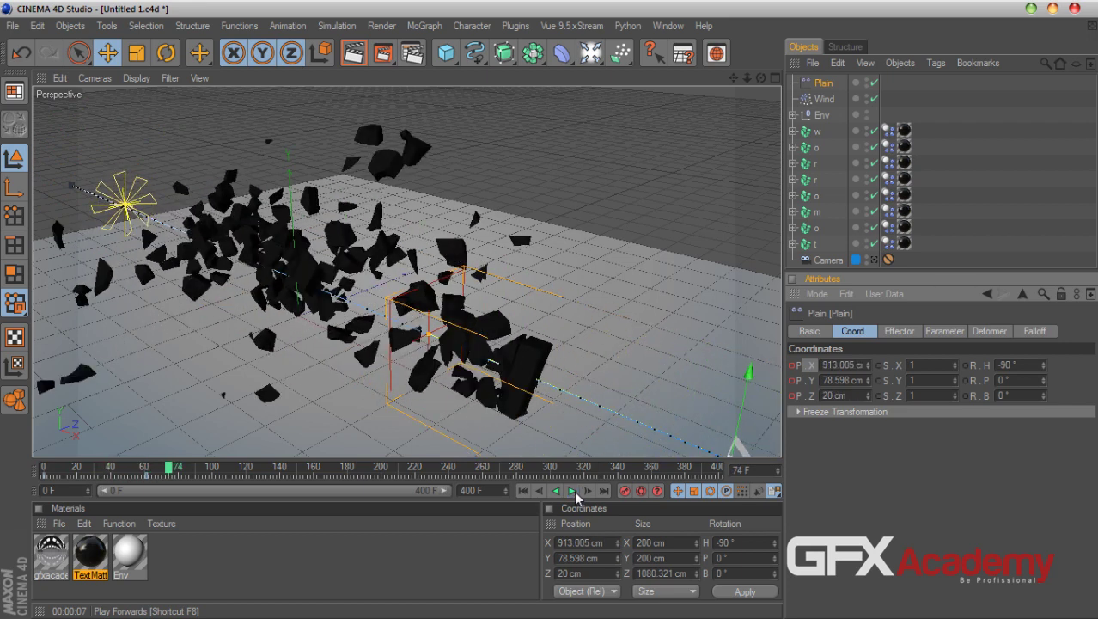
- Lower the Wind object's turbulence to 3.02 %, replay the simulation, and return to frame 0
left_click(823, 99)
left_click(866, 332)
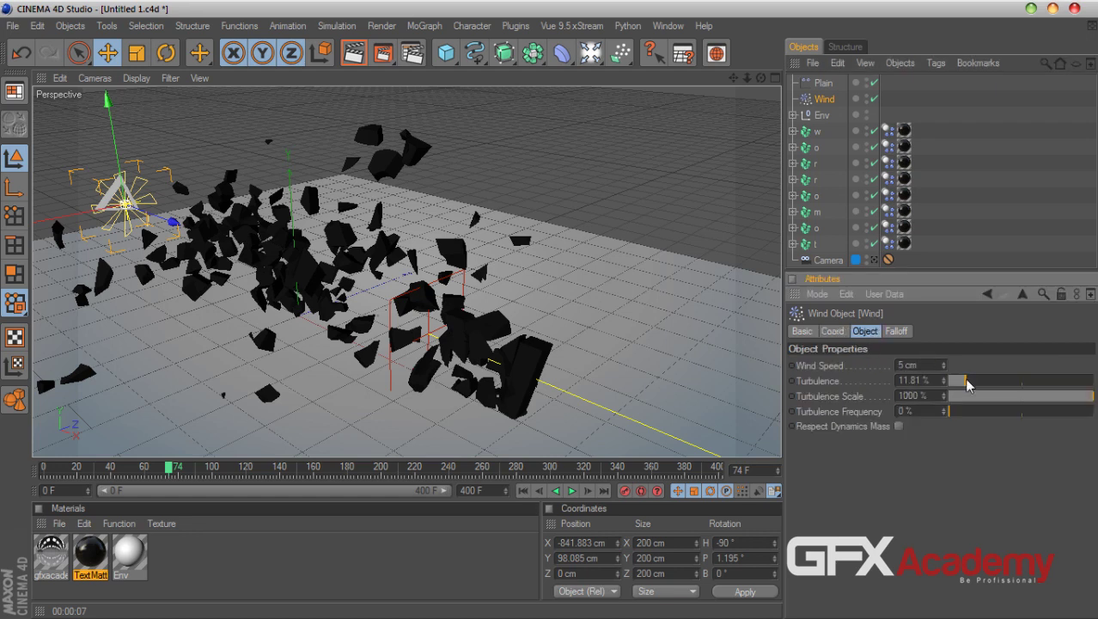
left_click(523, 491)
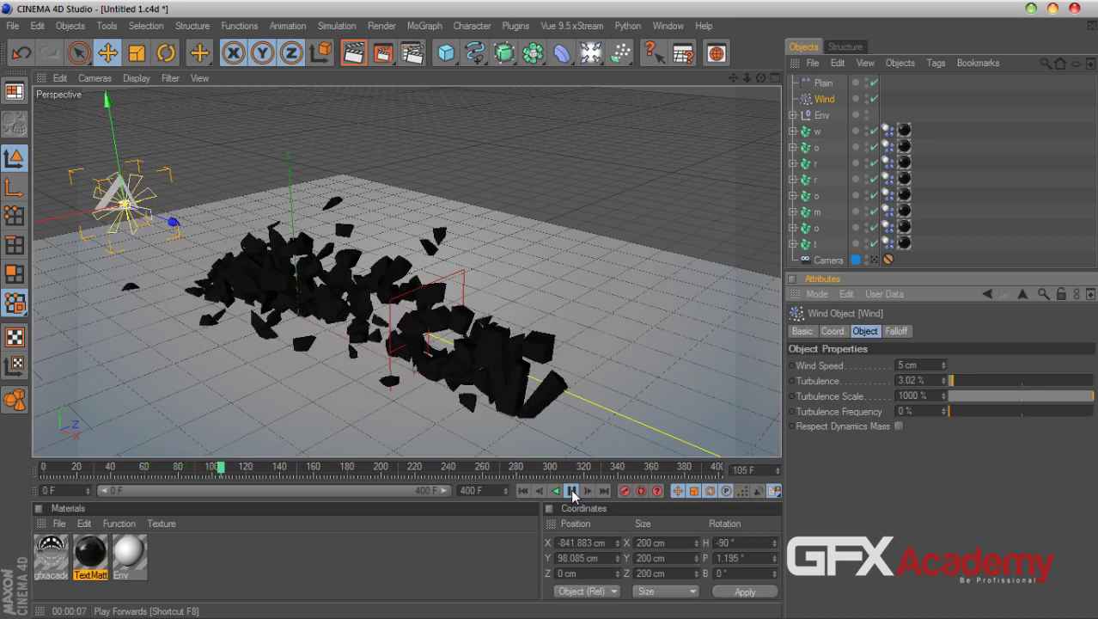
left_click(571, 490)
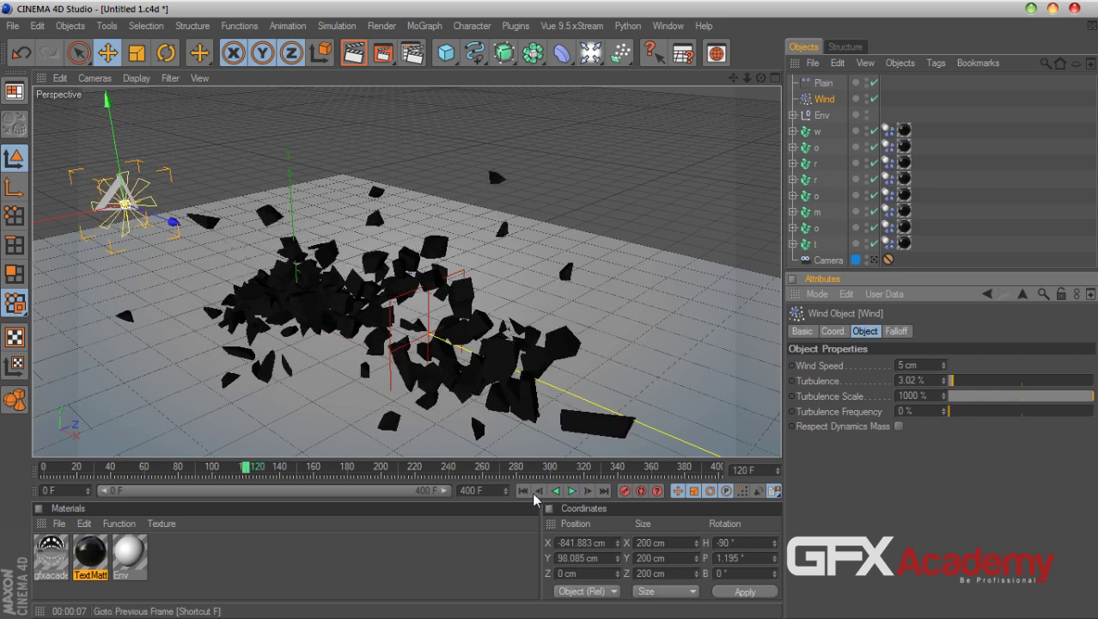
left_click(523, 490)
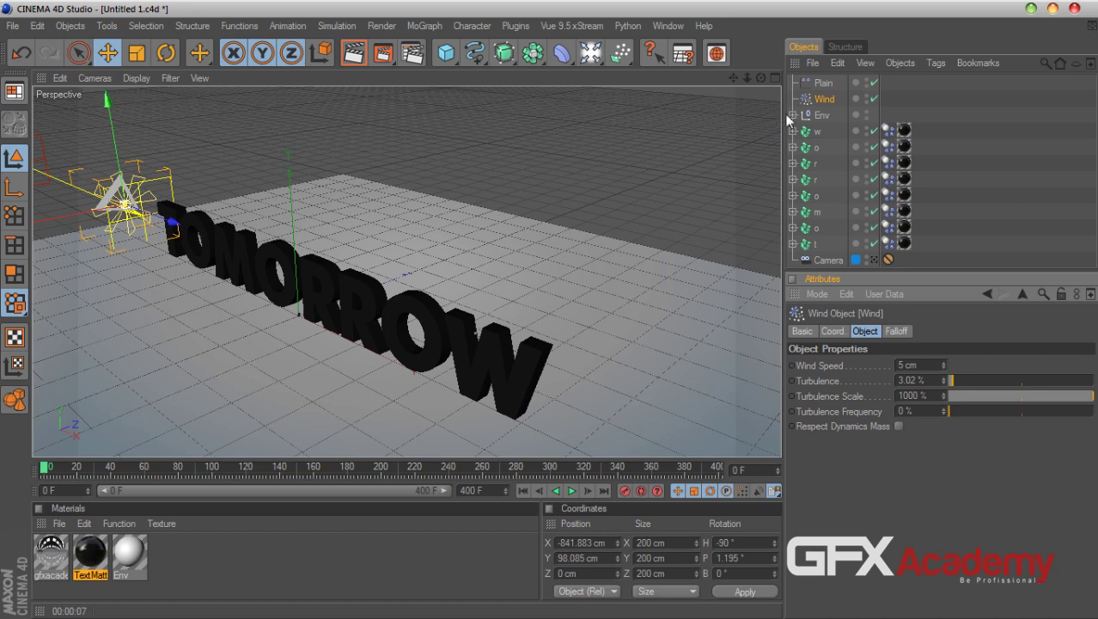
- Add a Friction object to the scene and give it a Box falloff shape
left_click(615, 64)
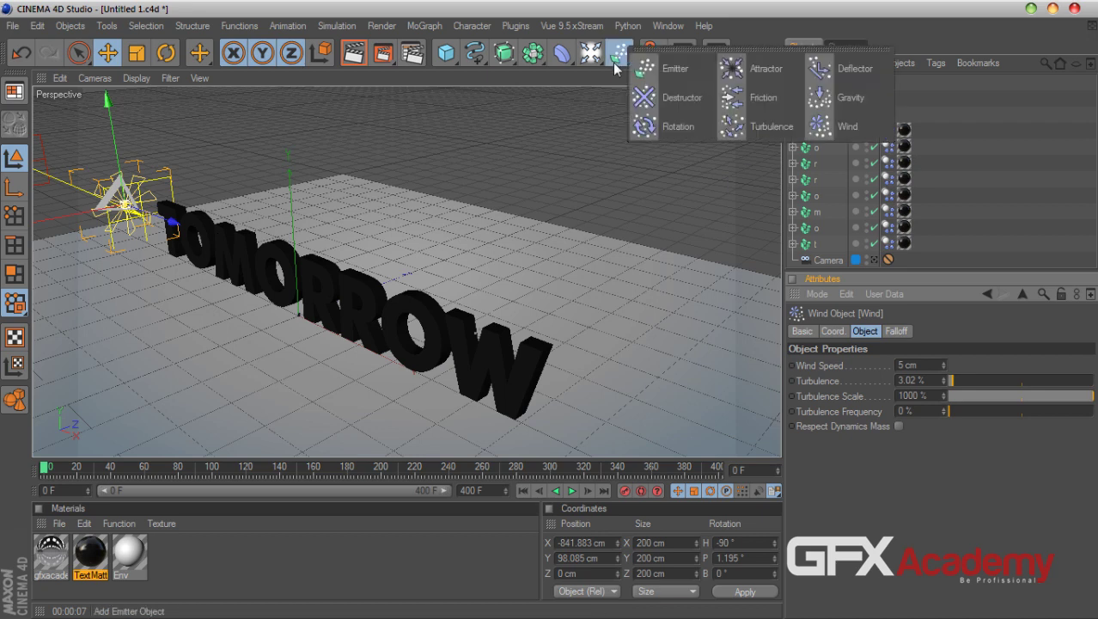
left_click(744, 107)
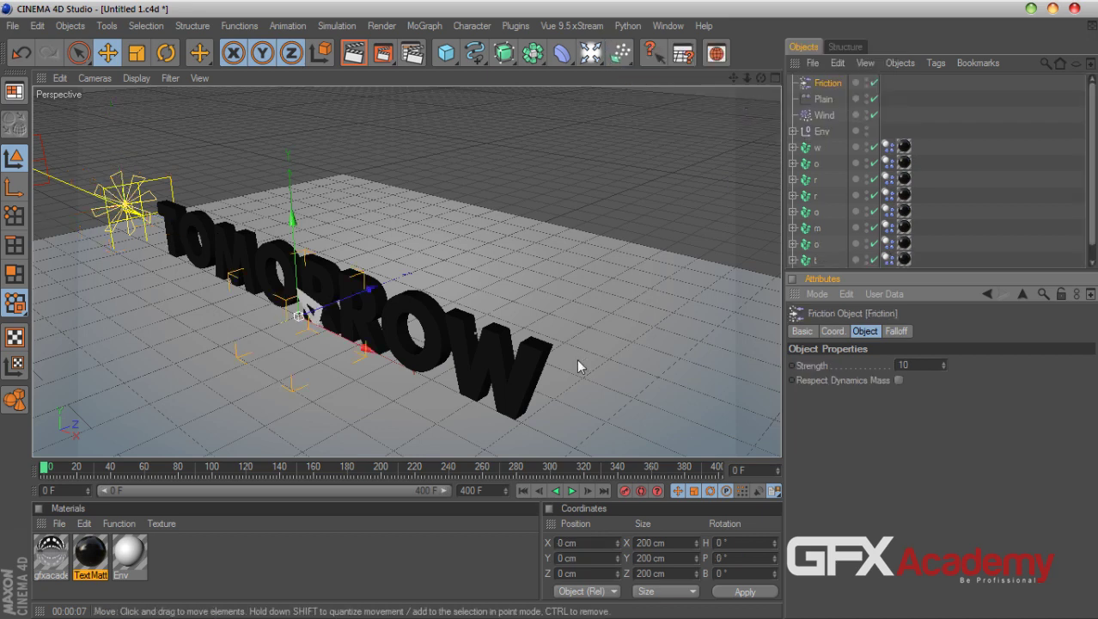
left_click(897, 331)
left_click(864, 368)
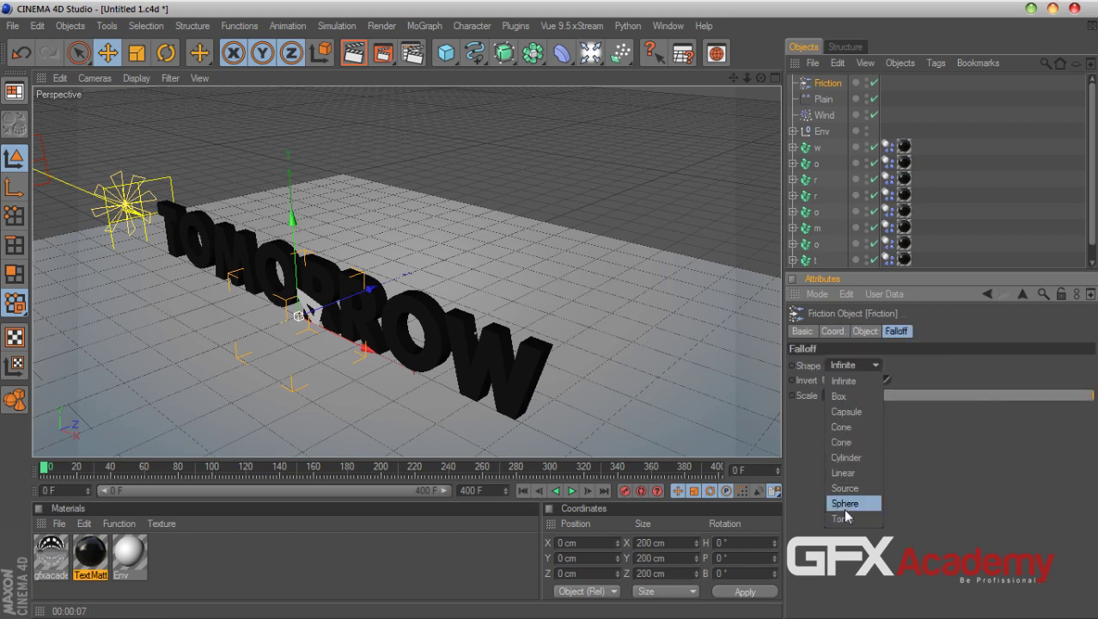
left_click(854, 396)
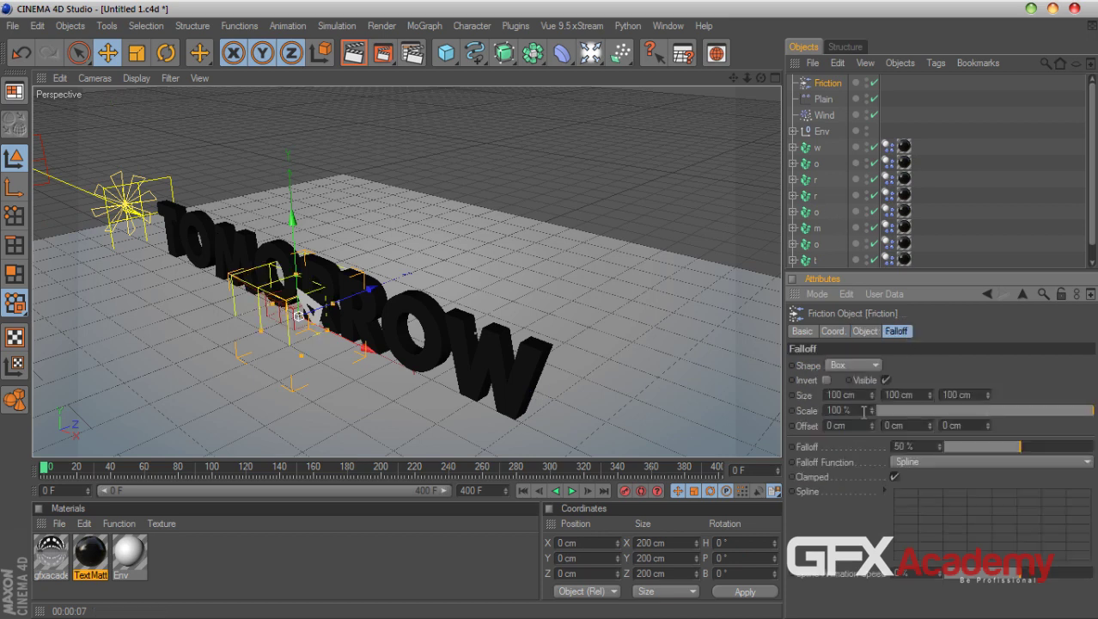
- In the top view, stretch the Friction box falloff along the whole text to about 1581 × 100 × 62 cm, at Z about 14 cm
left_click(774, 77)
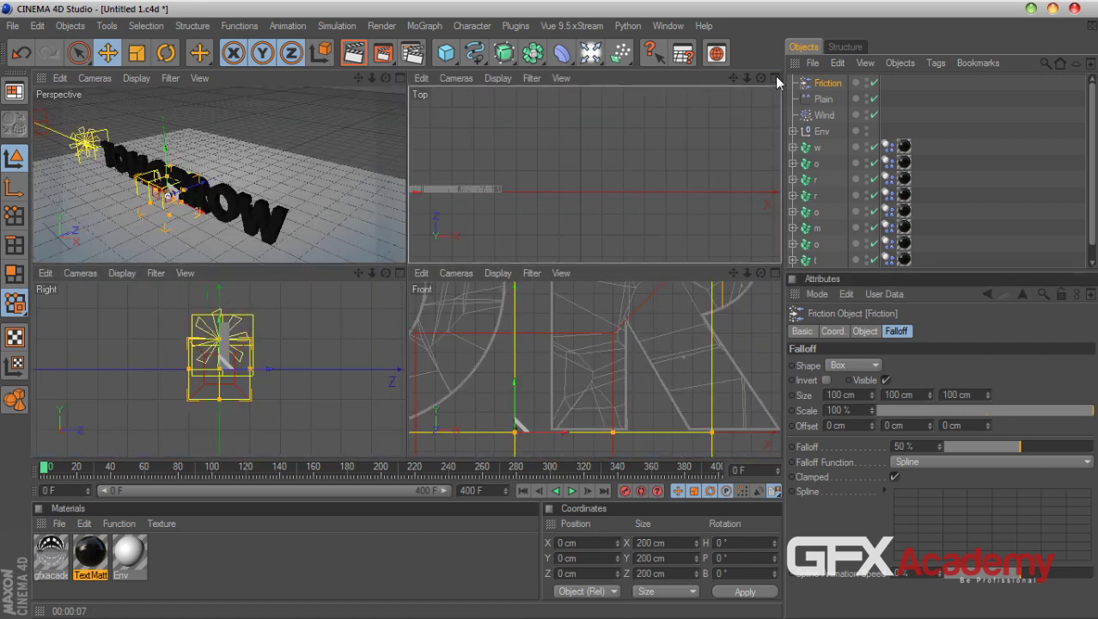
left_click(778, 76)
left_click_drag(736, 84, 761, 75)
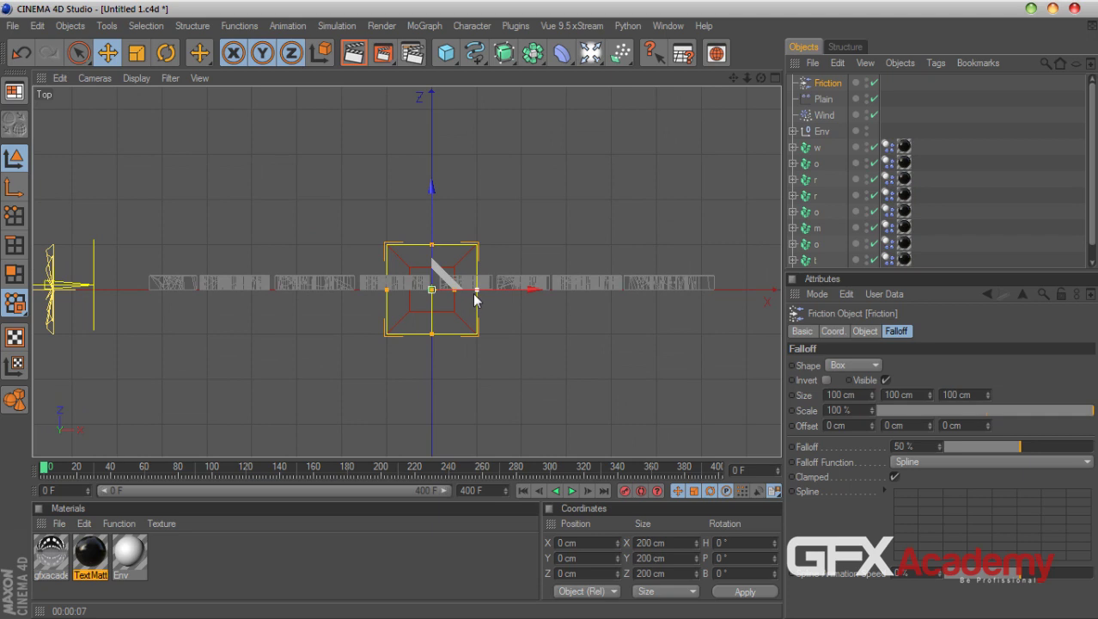
left_click_drag(431, 245, 782, 282)
left_click_drag(431, 303, 431, 309)
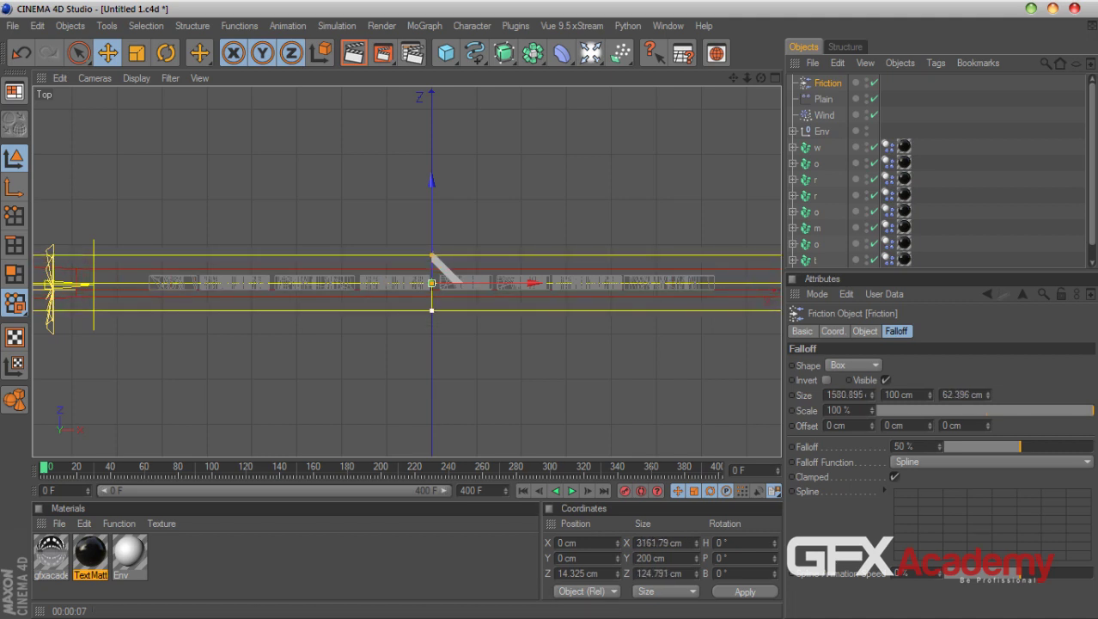
- Add the Friction object to the force list of all eight letters' Dynamics Body tags
left_click(888, 147)
scroll(894, 248, "down", 1)
left_click(891, 245, "shift")
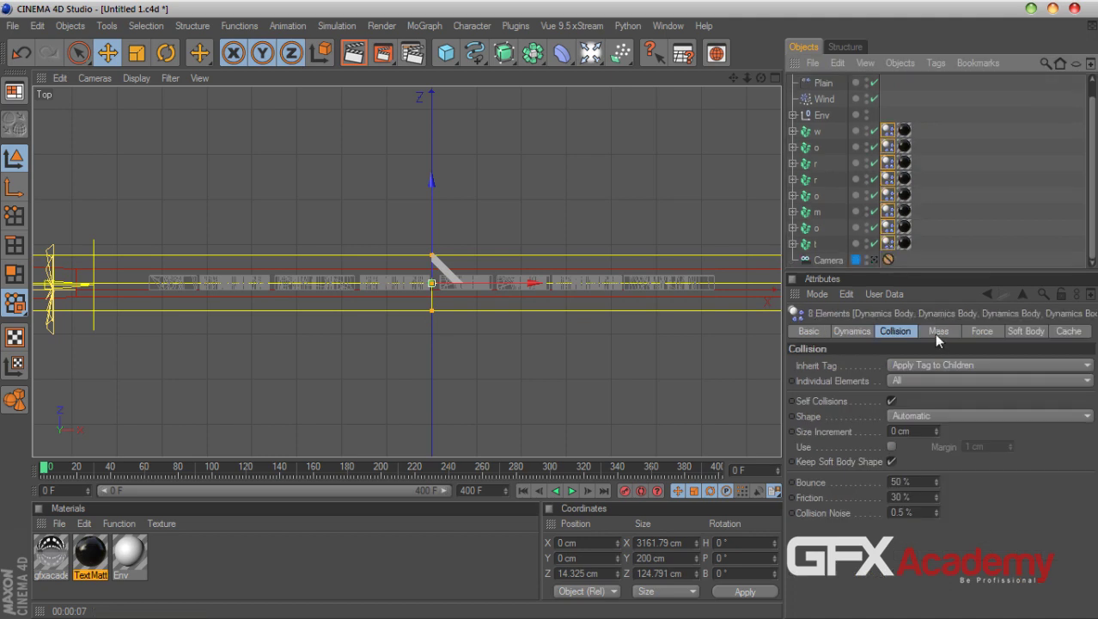
left_click(981, 331)
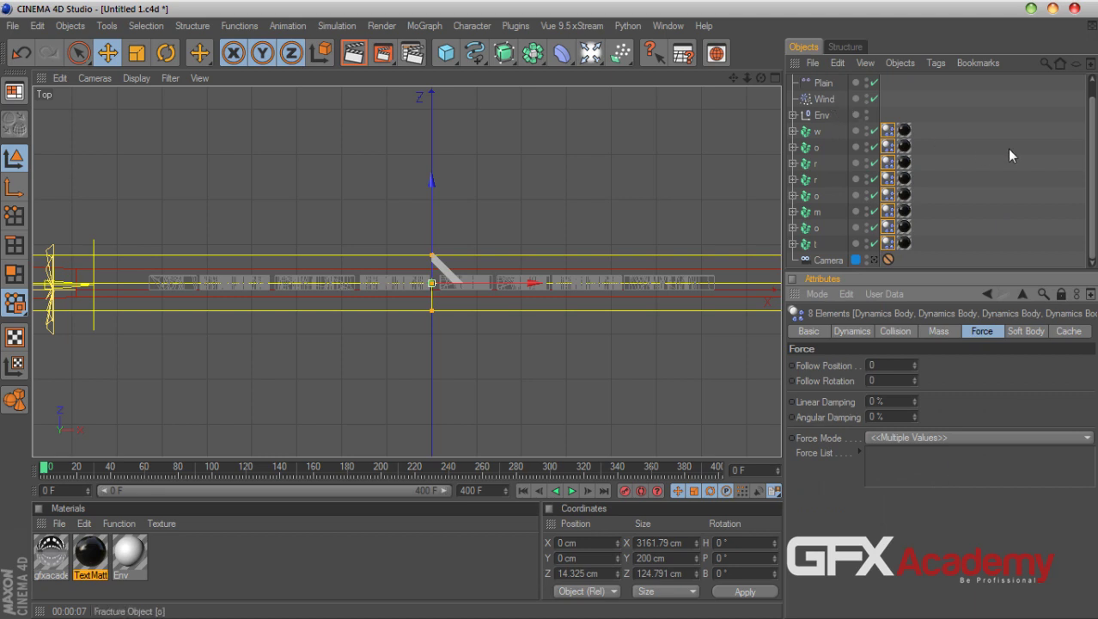
scroll(825, 129, "up", 1)
left_click_drag(827, 83, 886, 467)
left_click(1000, 216)
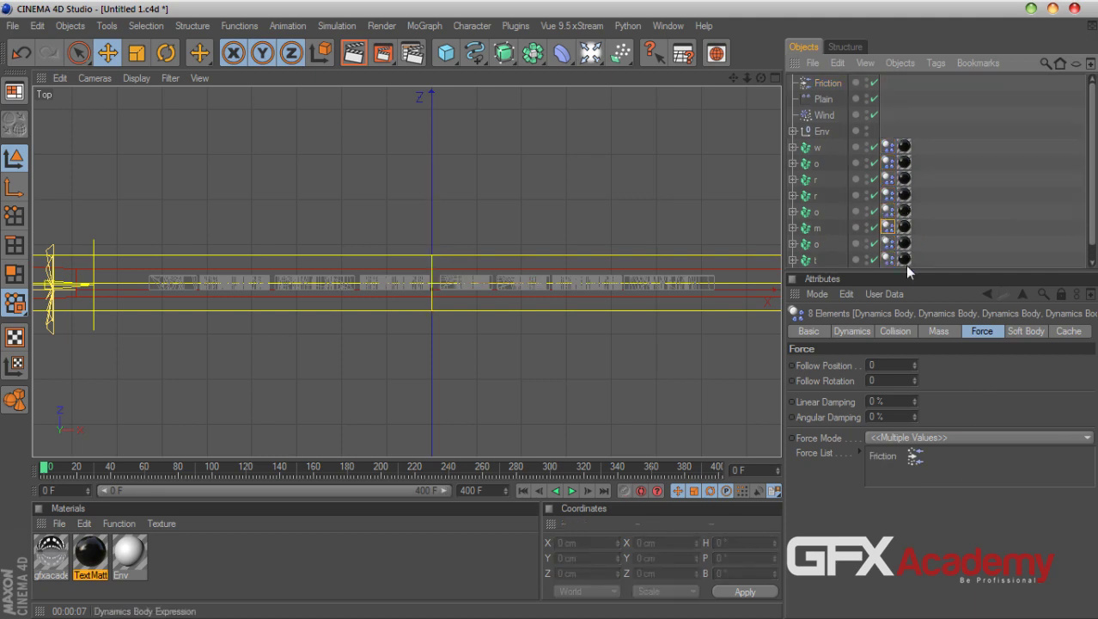
left_click(1059, 294)
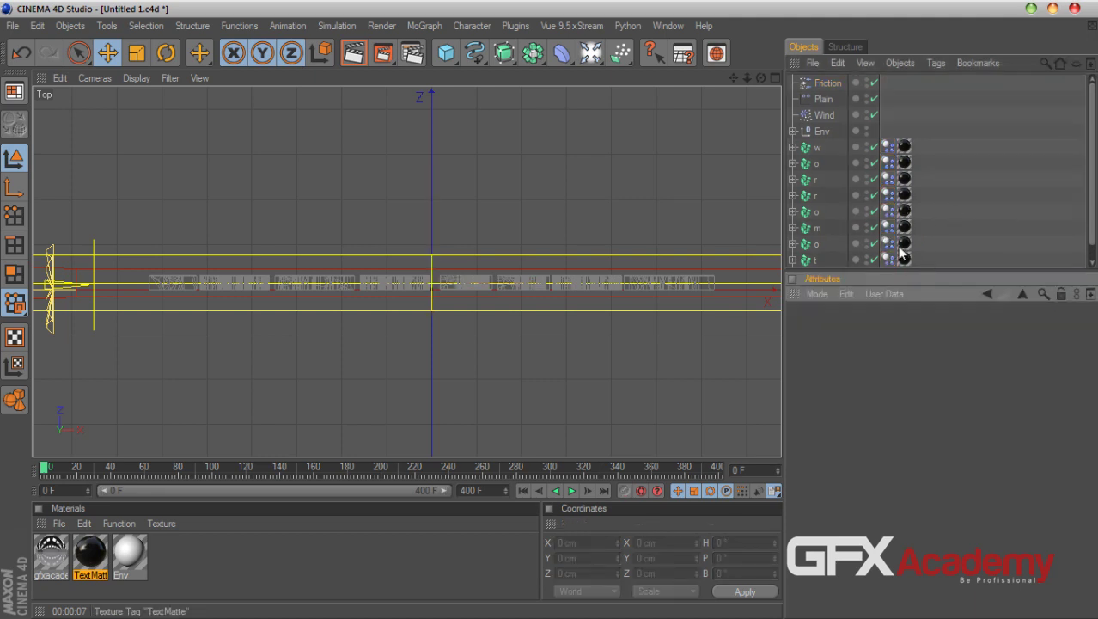
- Add the Wind object to the force list of all eight letters' Dynamics Body tags
left_click(889, 244)
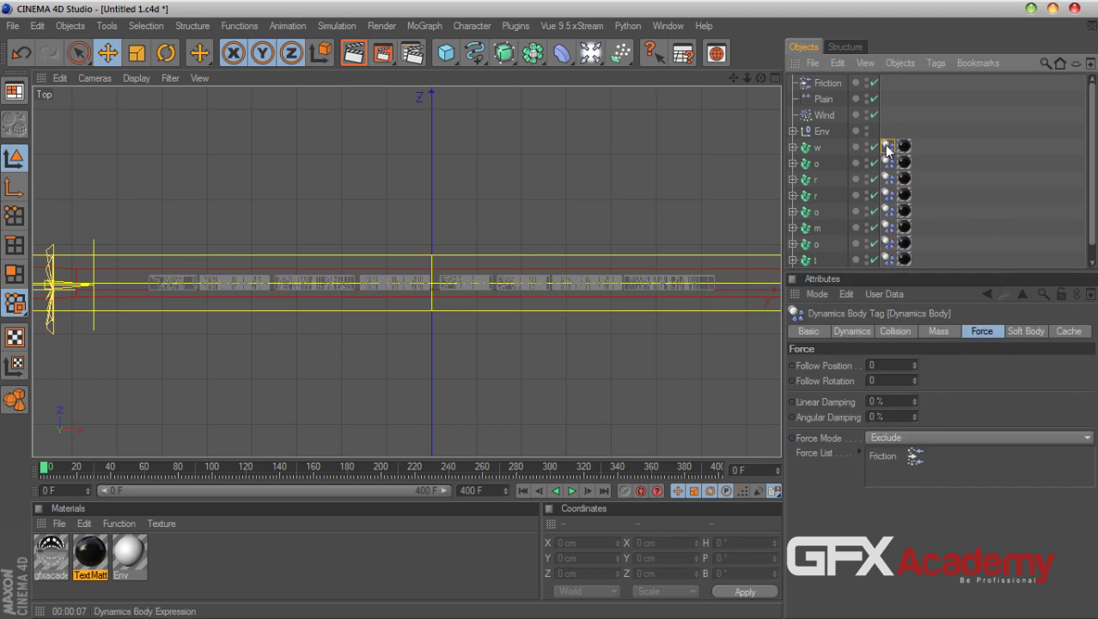
scroll(898, 224, "down", 1)
left_click(889, 244, "shift")
scroll(968, 197, "up", 1)
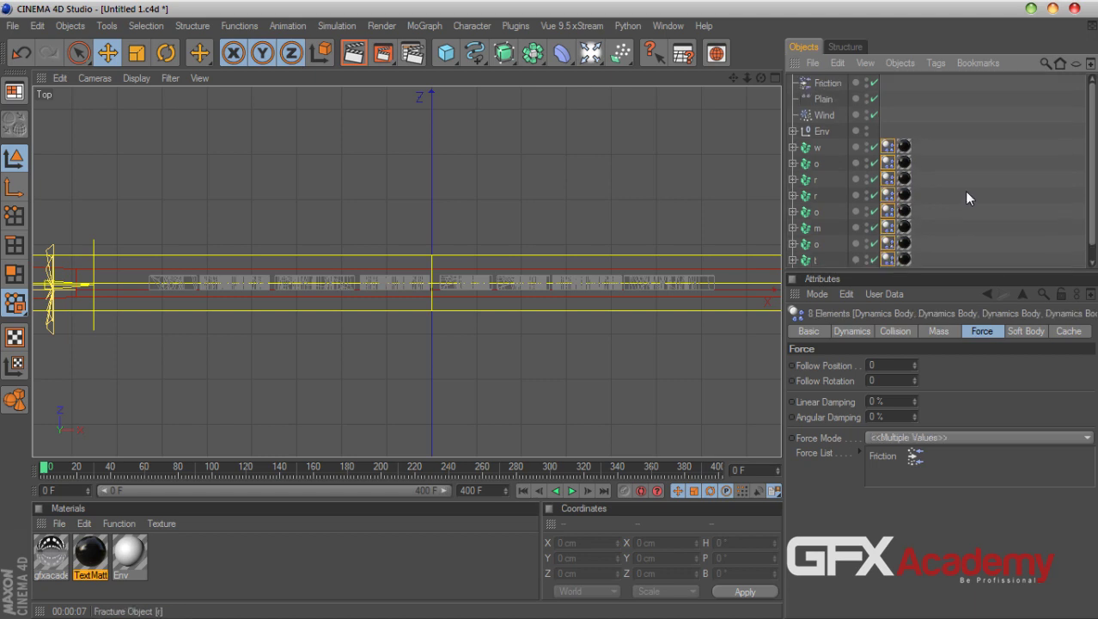
left_click_drag(826, 113, 826, 113)
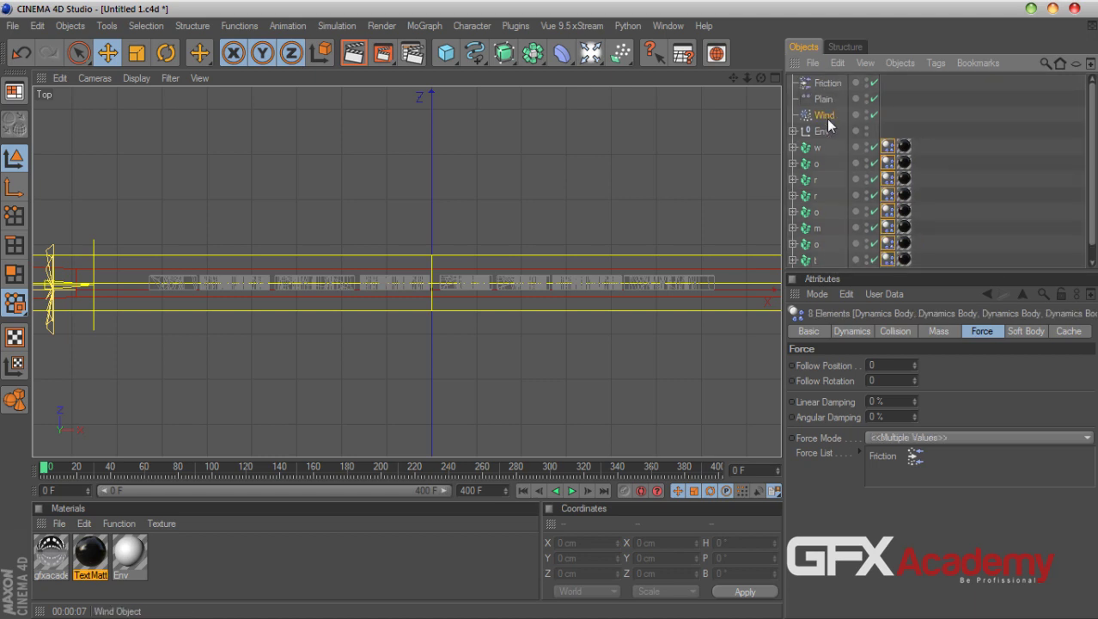
left_click_drag(912, 453, 910, 457)
left_click(993, 214)
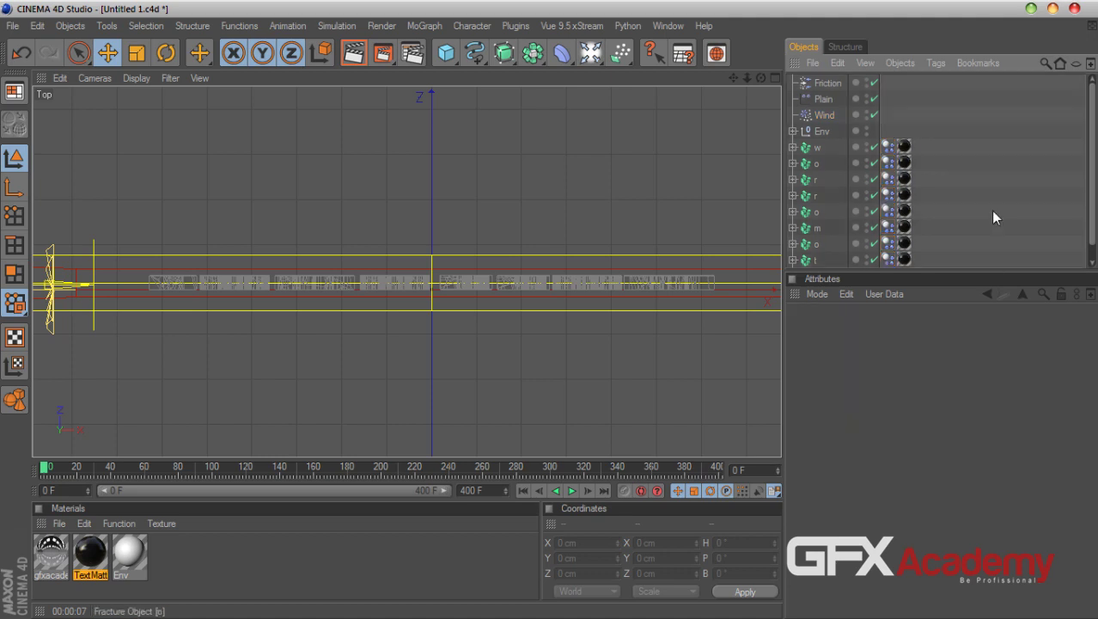
- Set the force mode of all eight letters' Dynamics Body tags to Include and return to the full perspective view
left_click(889, 147)
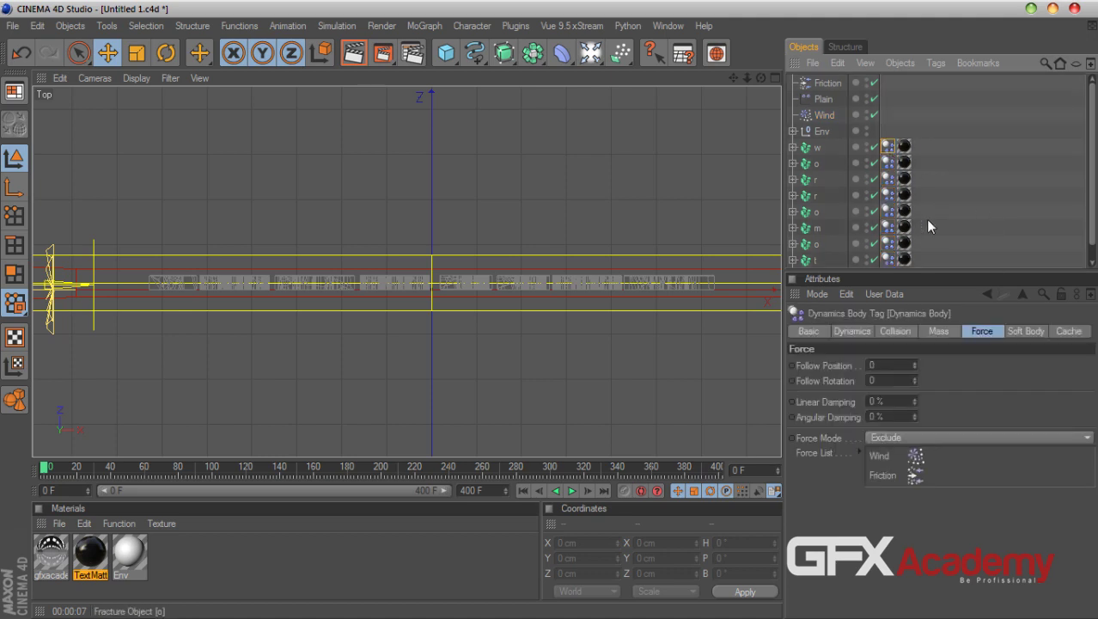
scroll(895, 188, "down", 1)
left_click(891, 246, "shift")
left_click(898, 438)
left_click(885, 471)
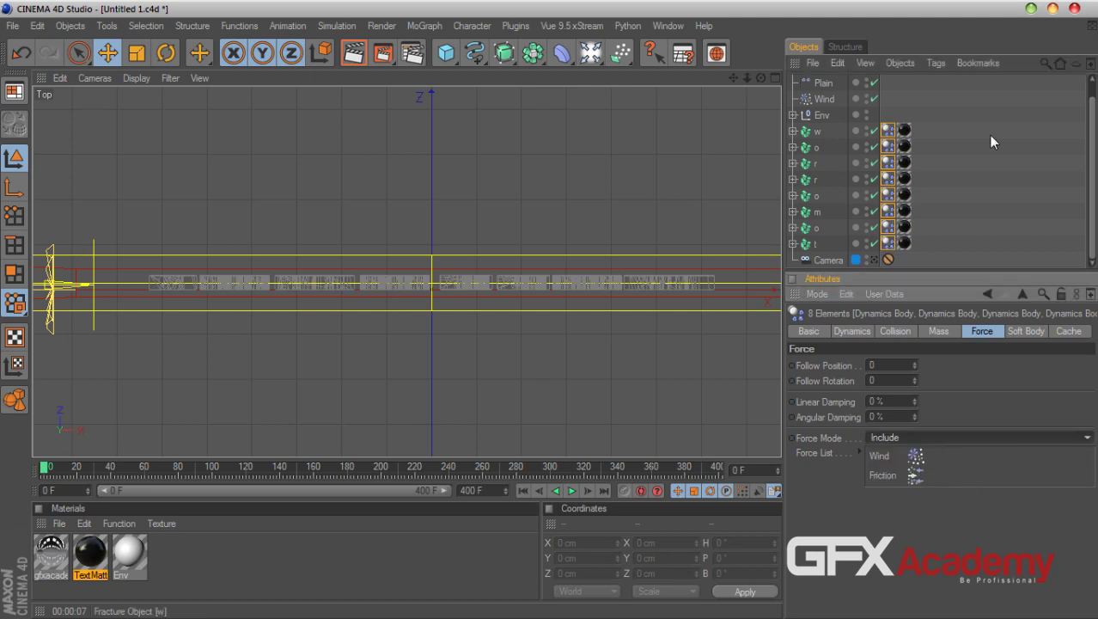
left_click(992, 160)
middle_click(478, 99)
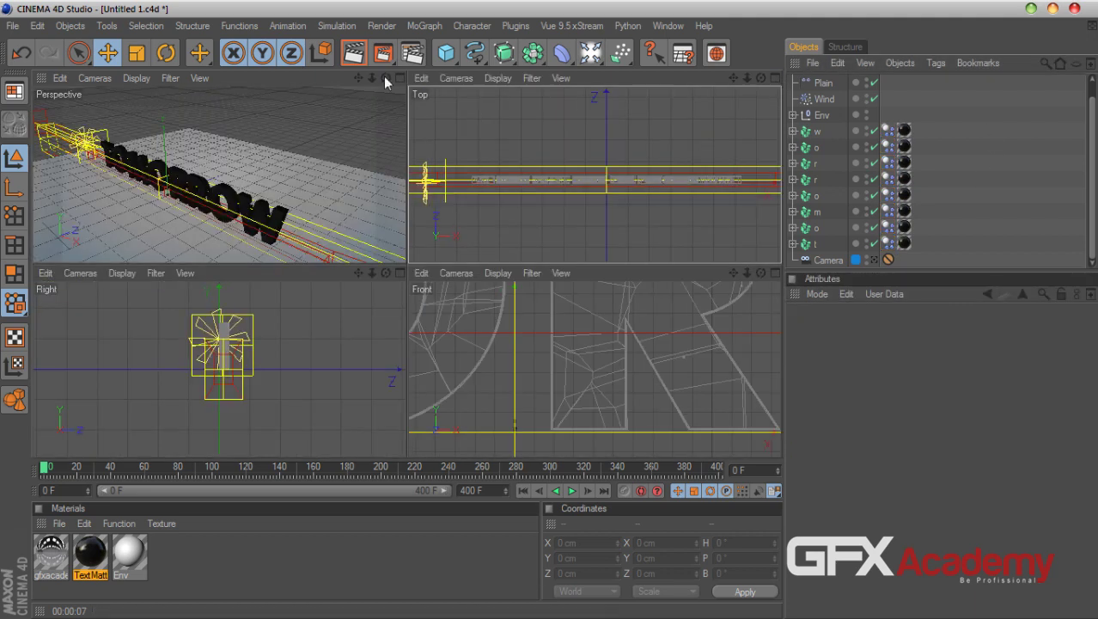
left_click(400, 77)
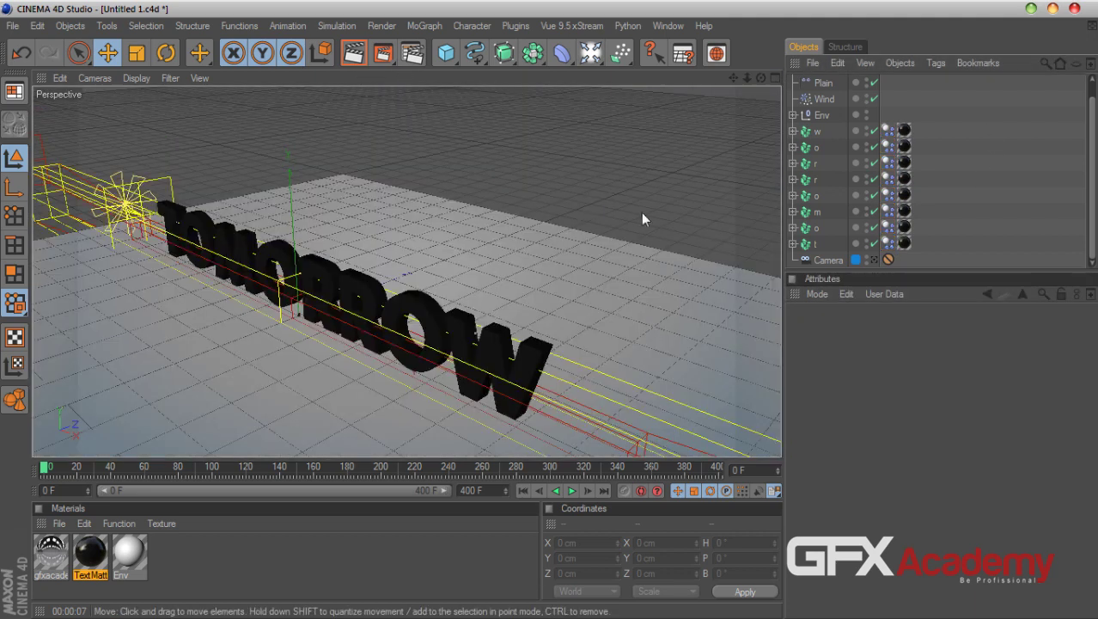
- Raise the Friction object to Y about 84 cm and enlarge its box falloff to about 1581 × 301 × 138 cm around the text
middle_click(765, 97)
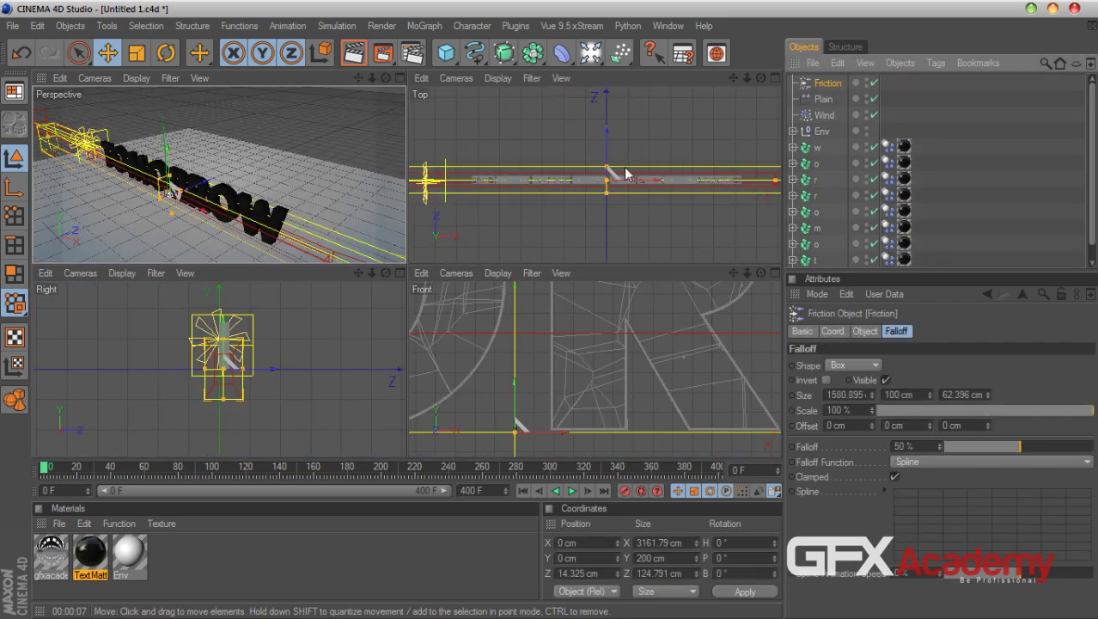
left_click_drag(747, 272, 559, 314)
scroll(672, 354, "up", 2)
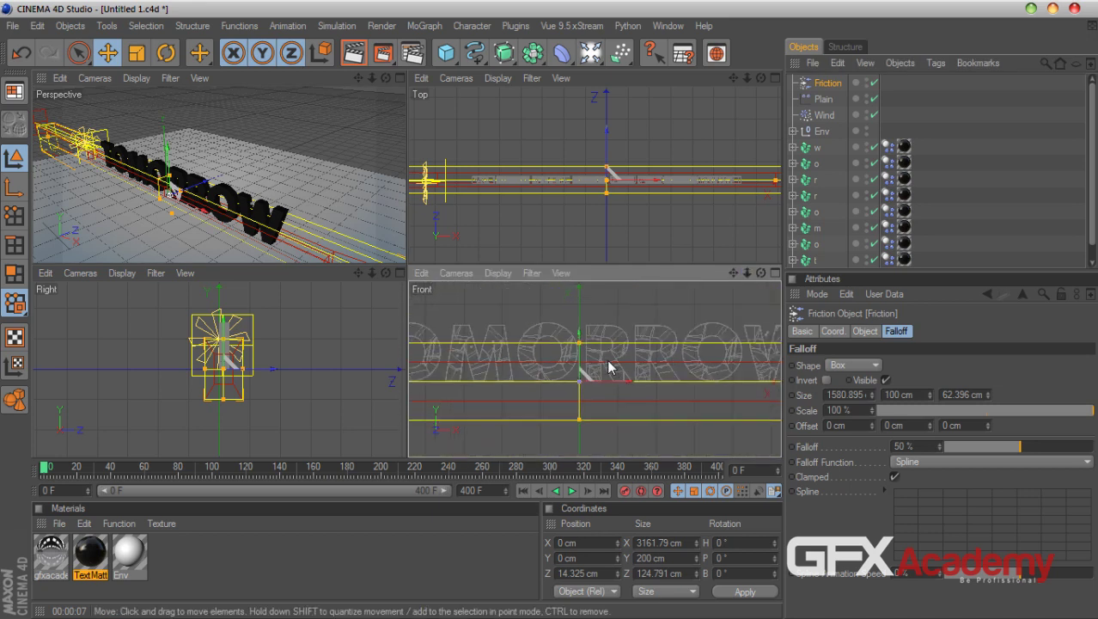
left_click_drag(579, 357, 579, 326)
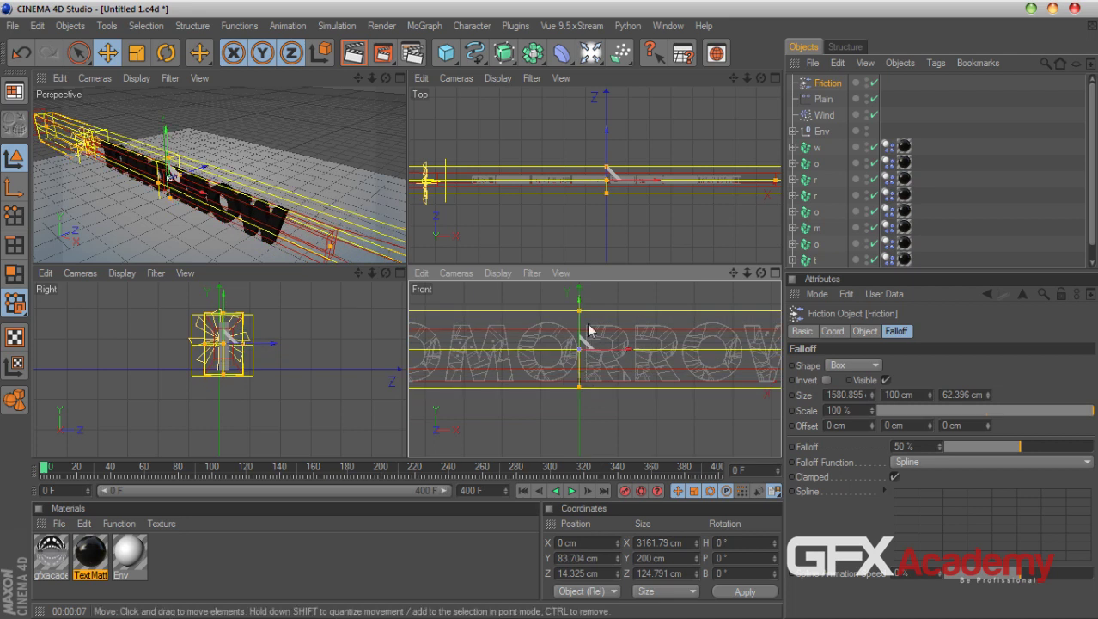
left_click_drag(580, 387, 579, 464)
left_click_drag(607, 193, 607, 209)
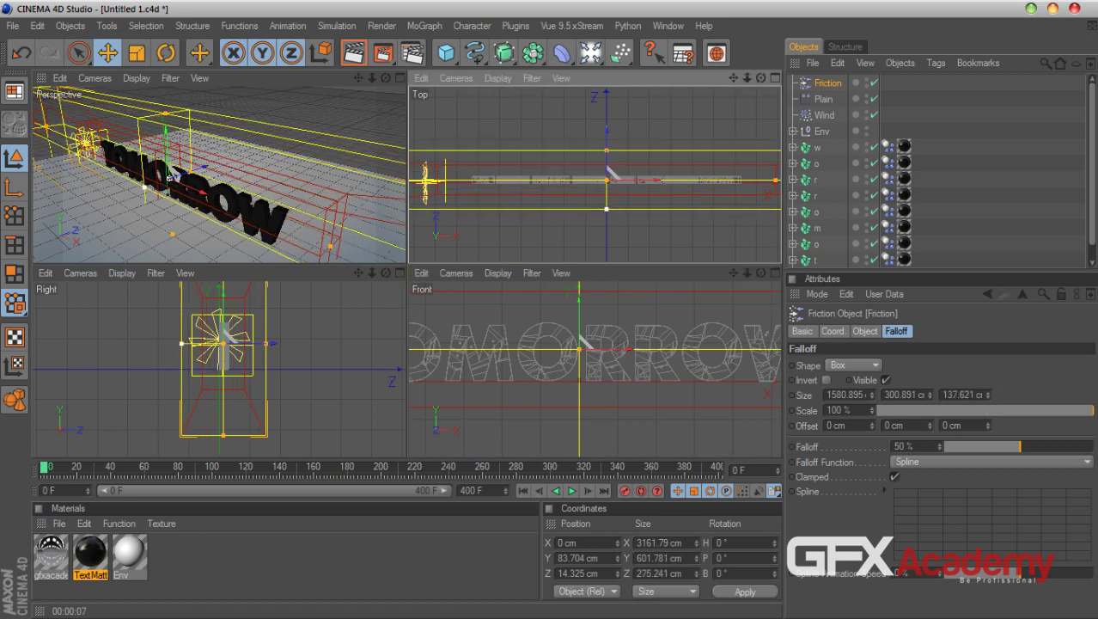
left_click(400, 78)
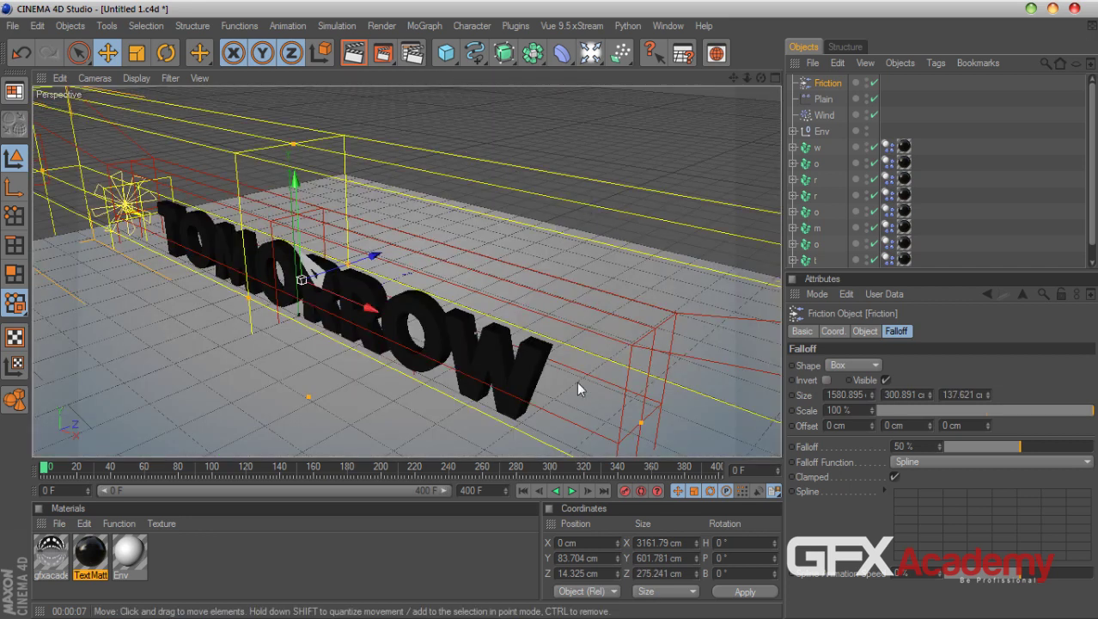
- Play the simulation, view the collapsing letters from the front and return to the first frame
left_click(573, 491)
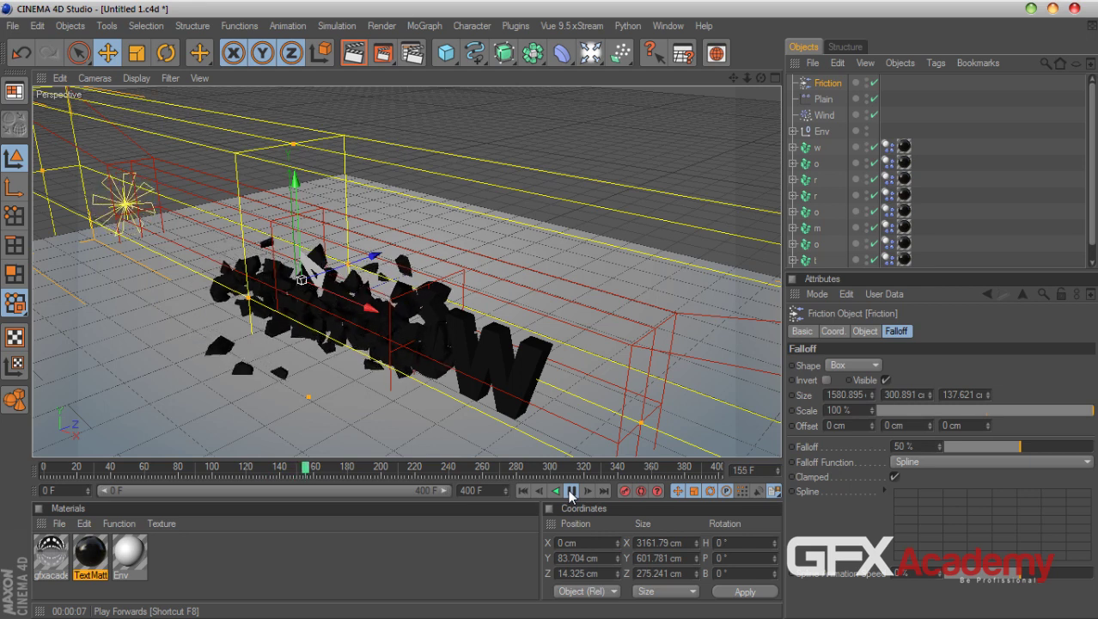
left_click_drag(761, 77, 718, 107)
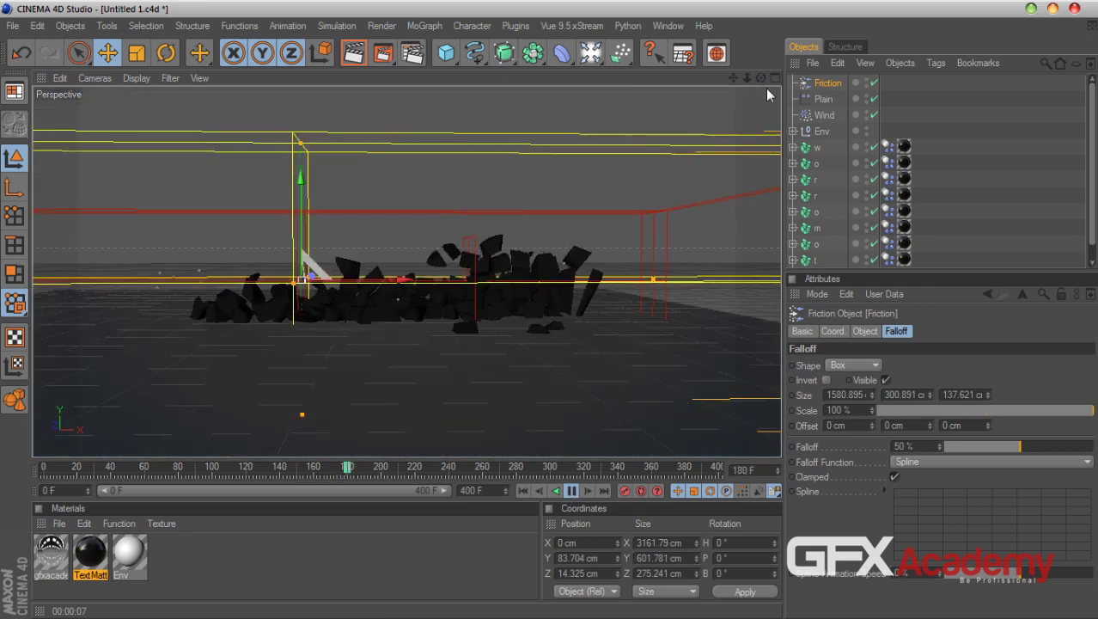
left_click(572, 491)
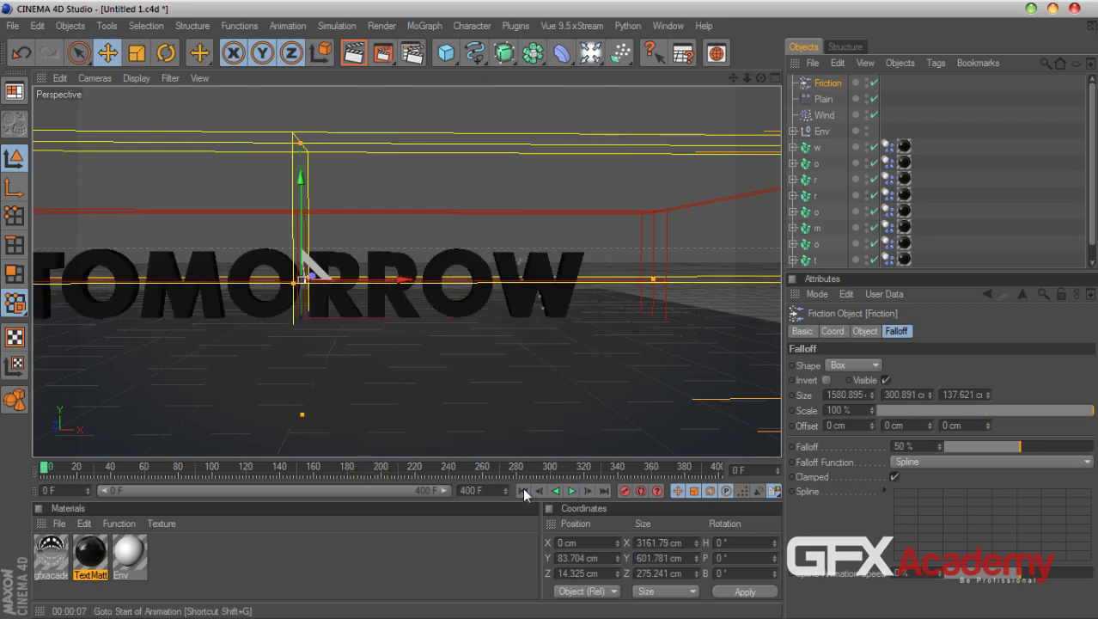
- Try Friction falloff values of 100 % and 40 % while playing the simulation
left_click(865, 331)
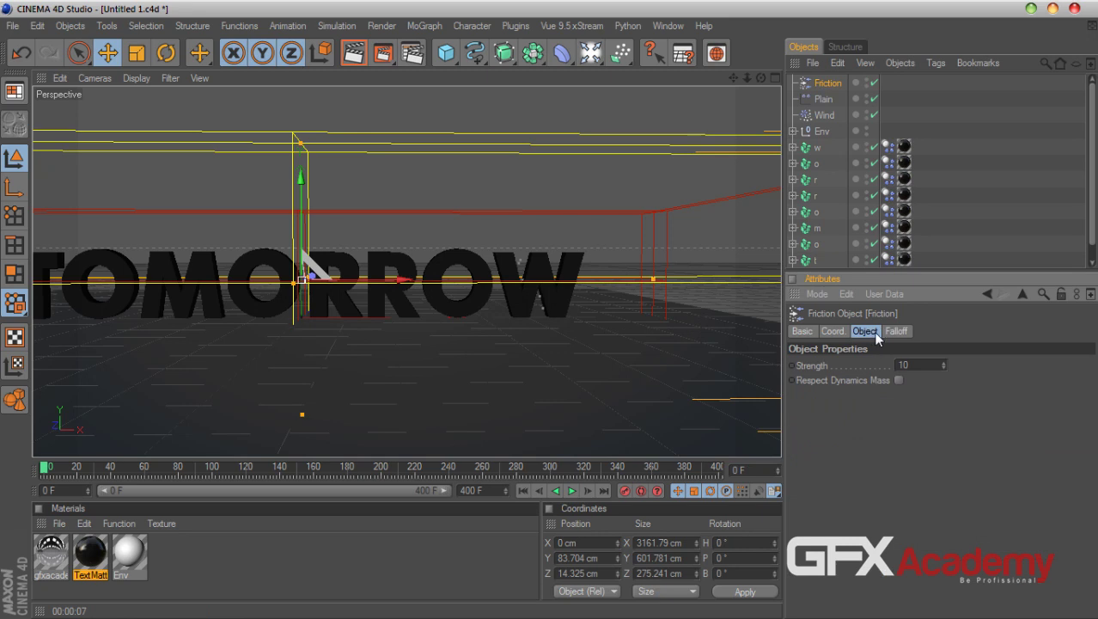
left_click(906, 365)
left_click(897, 331)
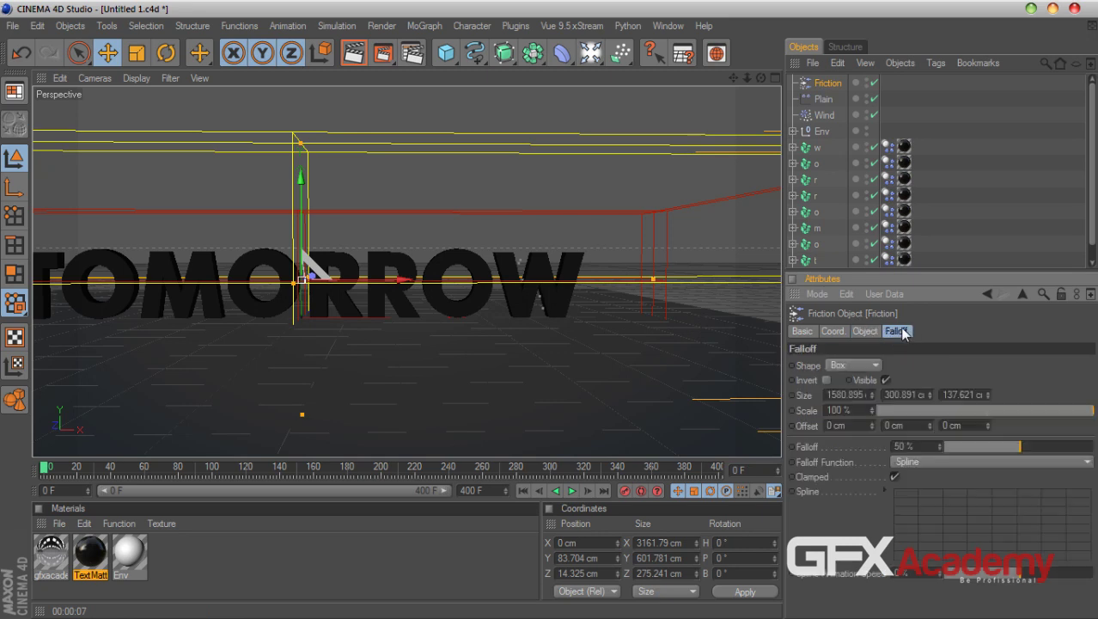
left_click_drag(1019, 448, 1095, 460)
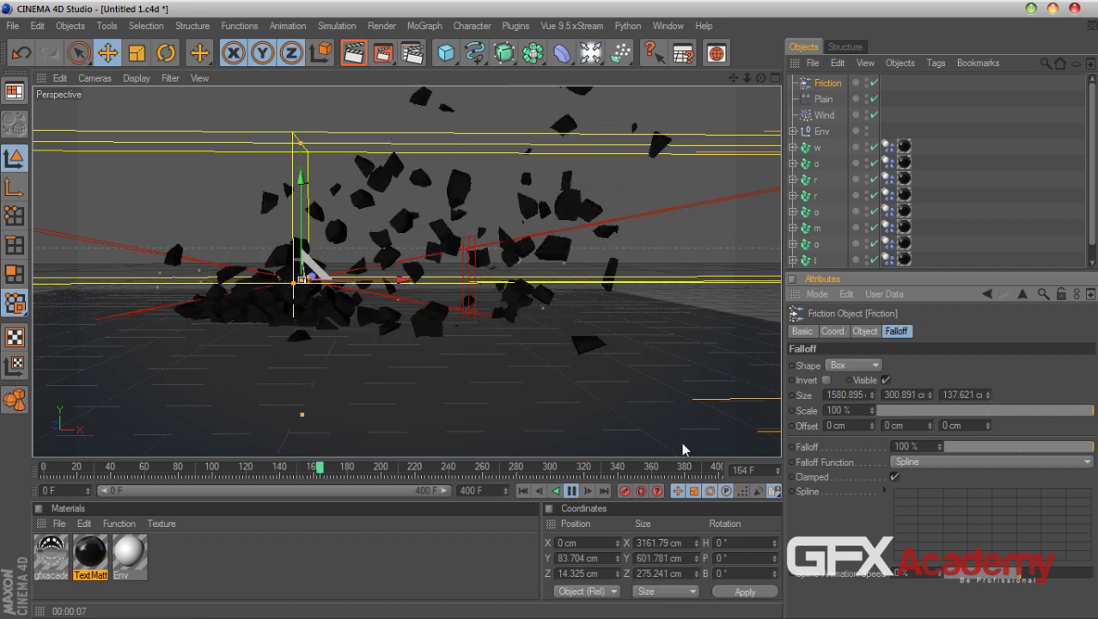
left_click(1015, 448)
left_click_drag(1017, 454, 1004, 447)
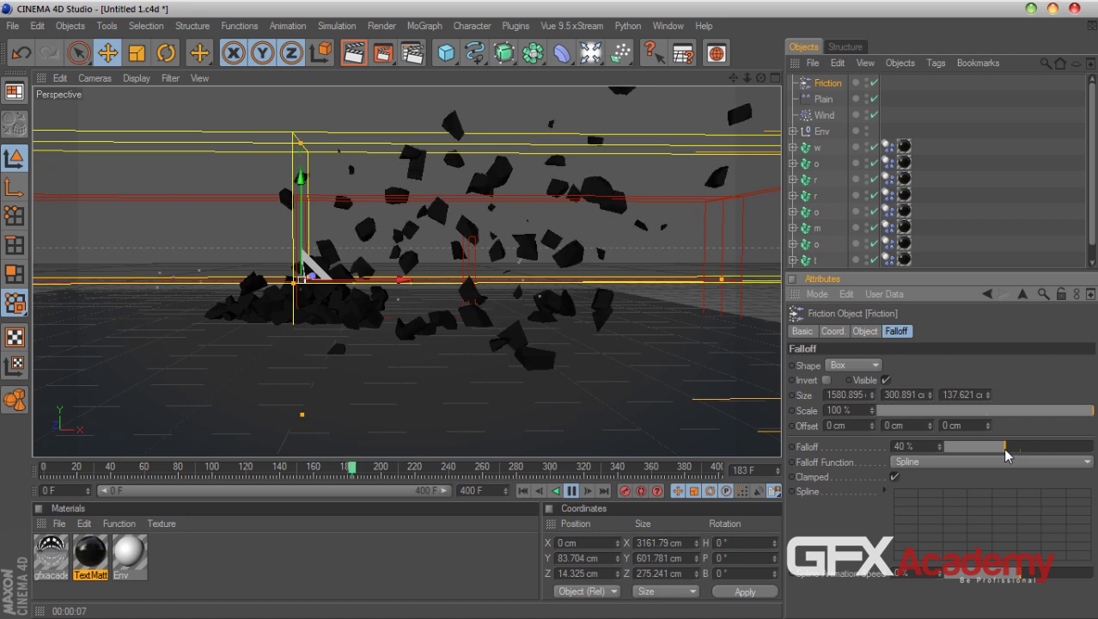
left_click(524, 490)
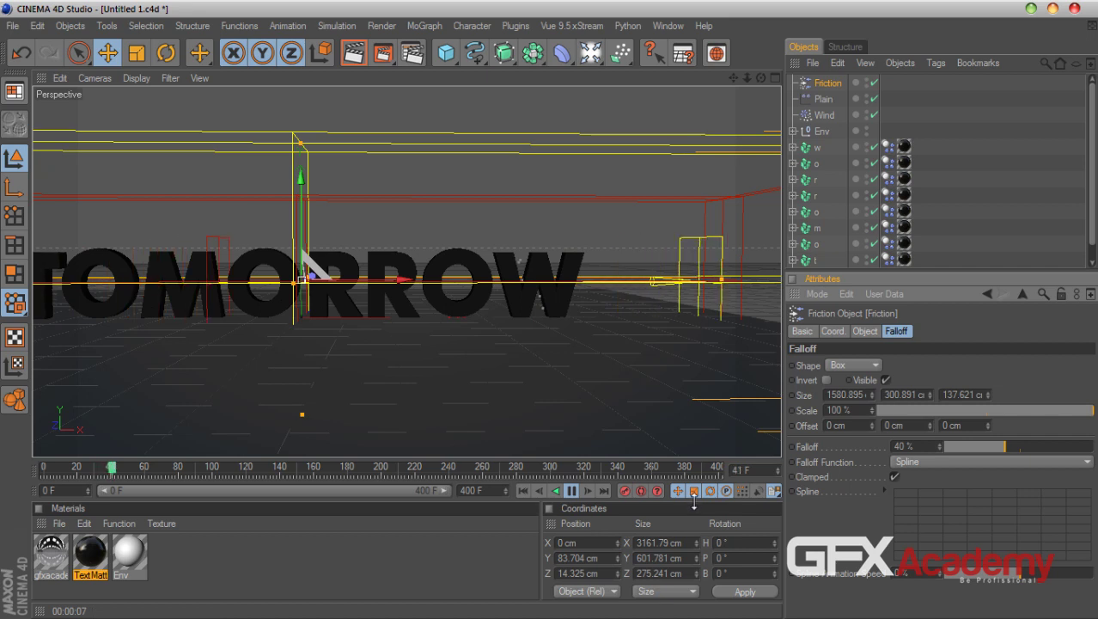
- Set the Friction object's falloff to 0 % and strength to 5, then play the simulation and rewind it
left_click_drag(1003, 452, 896, 454)
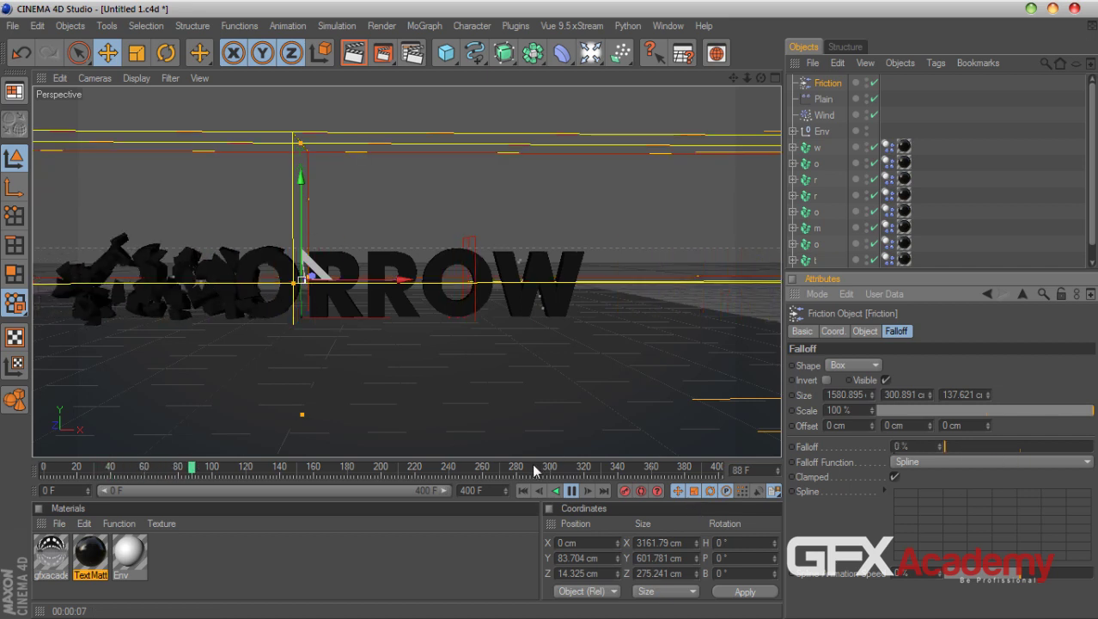
left_click(865, 331)
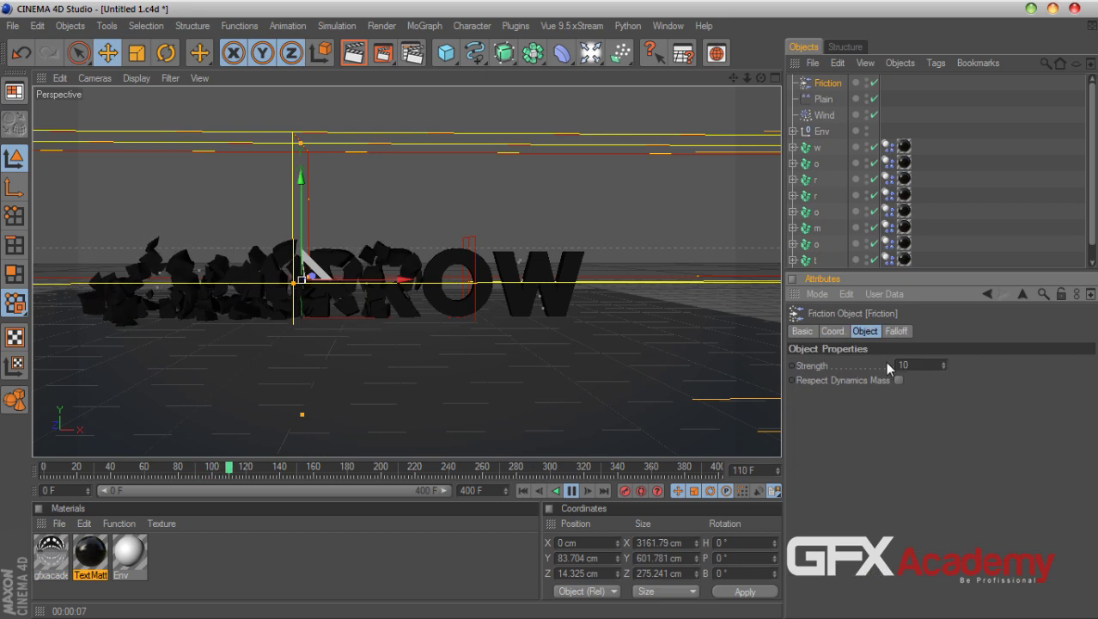
type("5")
key("Return")
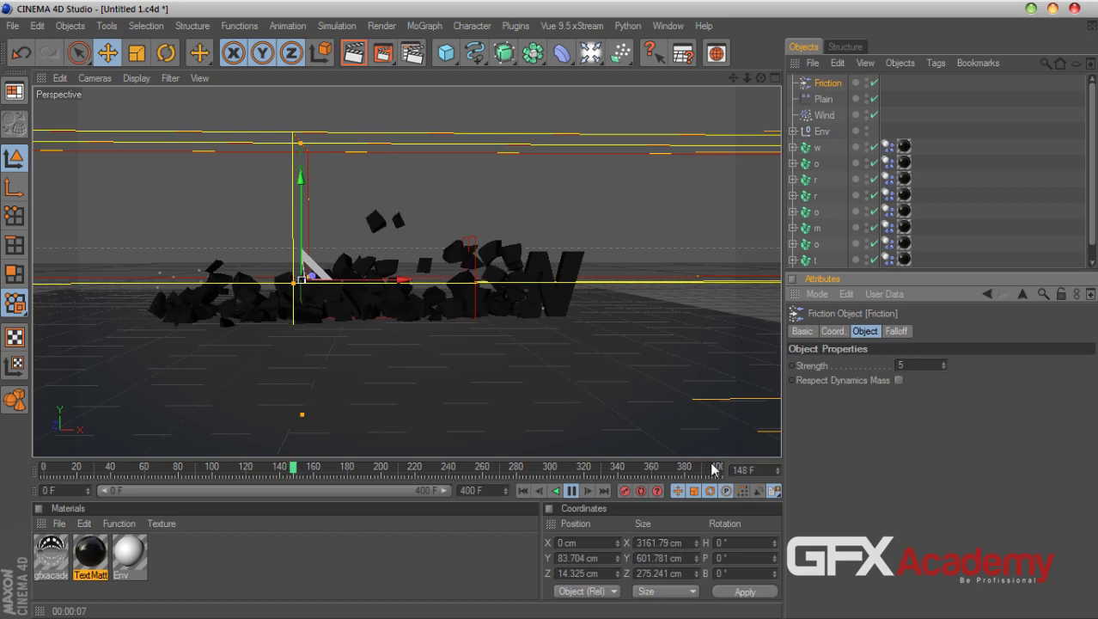
left_click(571, 490)
left_click(522, 491)
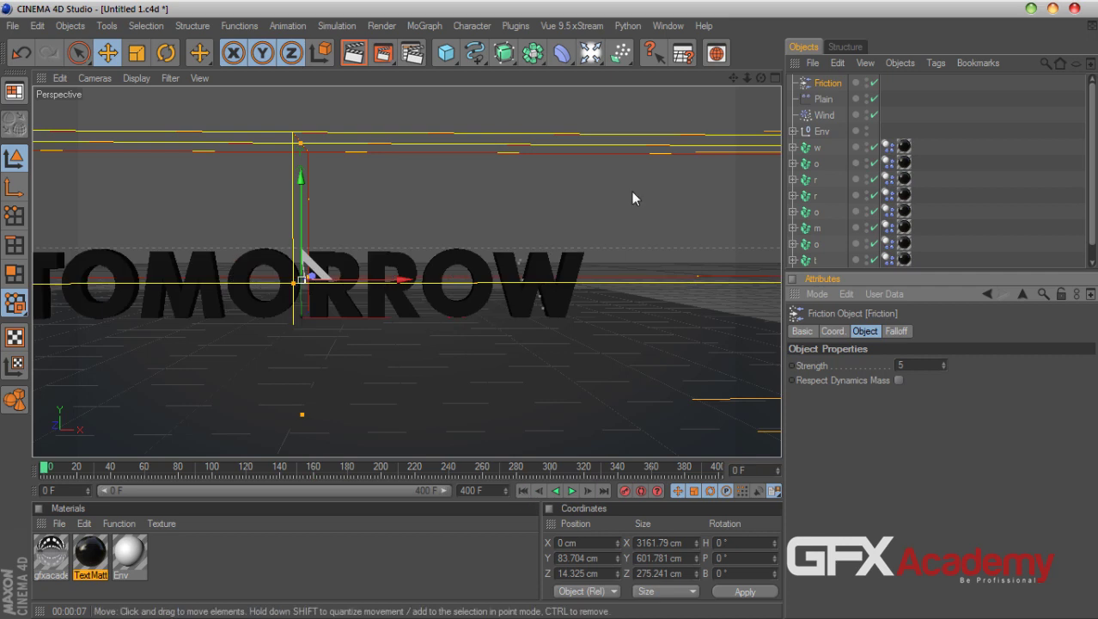
- Duplicate the Wind object and rename the copy Upwind
left_click_drag(732, 78, 695, 99)
left_click(822, 116)
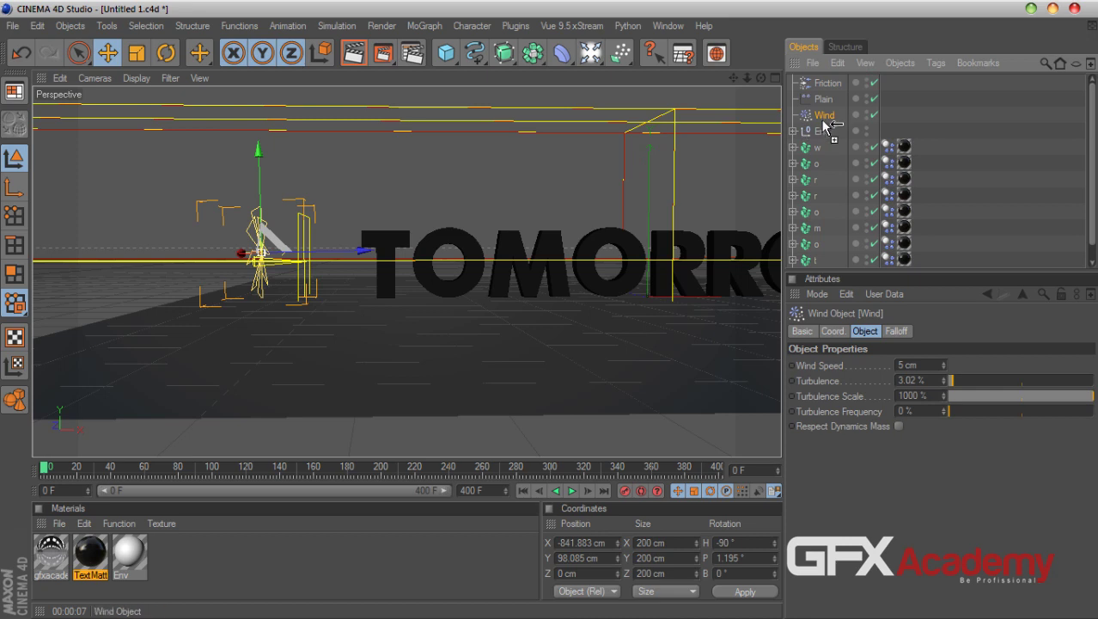
double_click(834, 136)
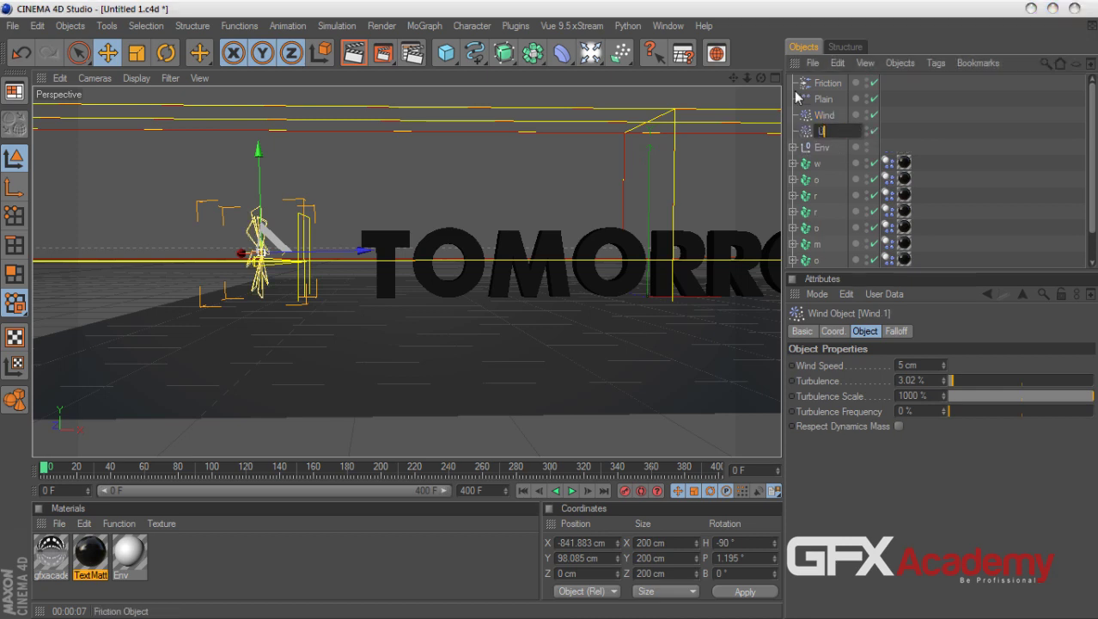
key("Return")
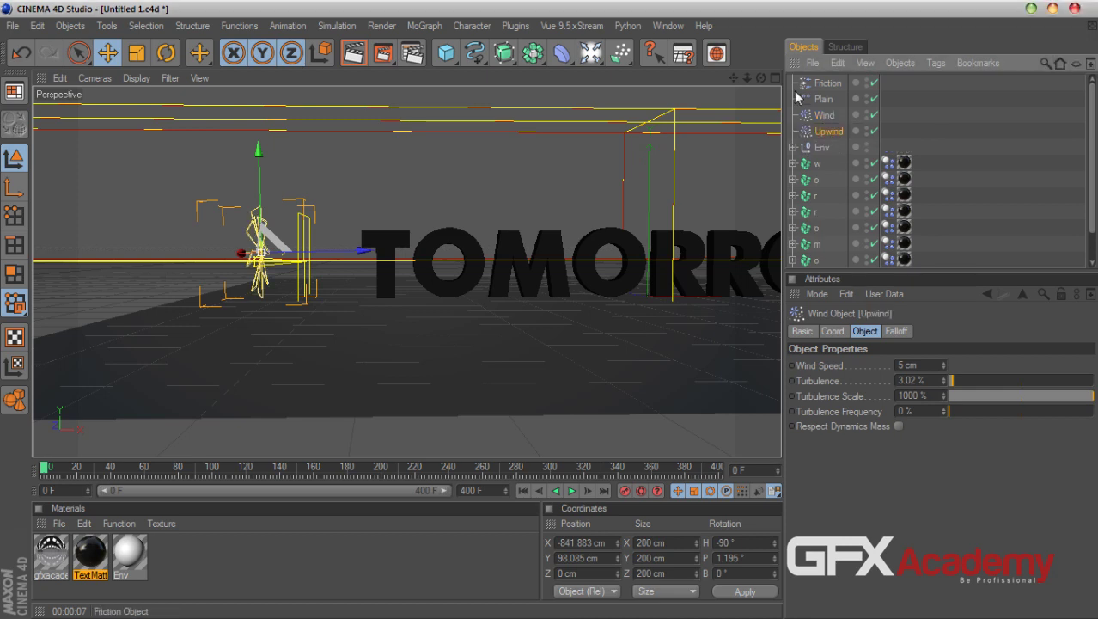
- Add the Upwind object to the force list of all eight letters' Dynamics Body tags
scroll(897, 180, "down", 2)
left_click(888, 130)
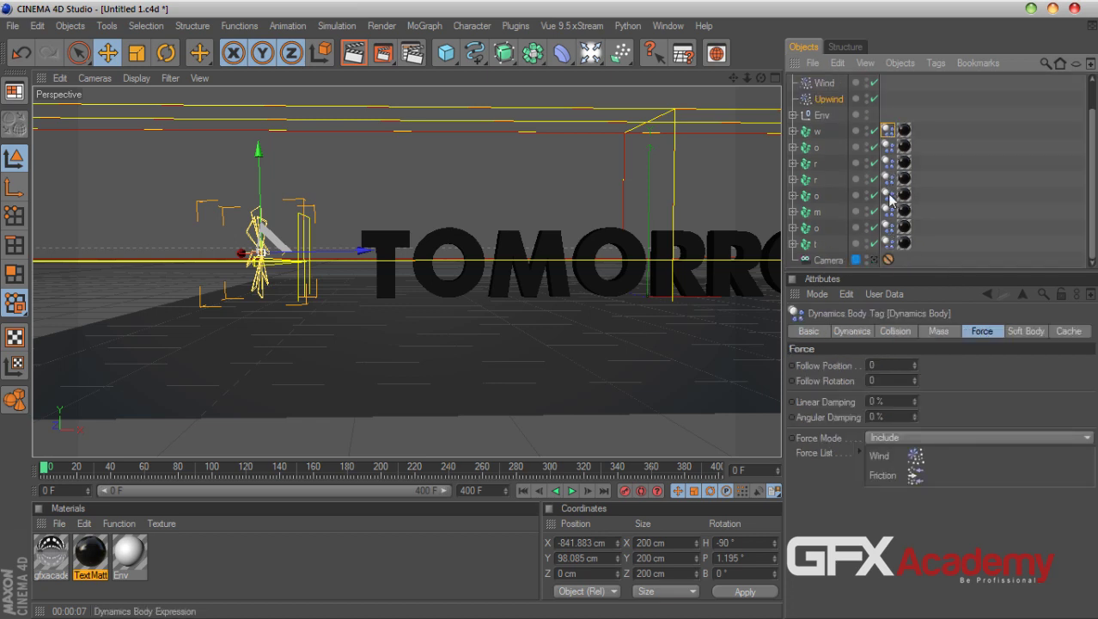
left_click(889, 244, "shift")
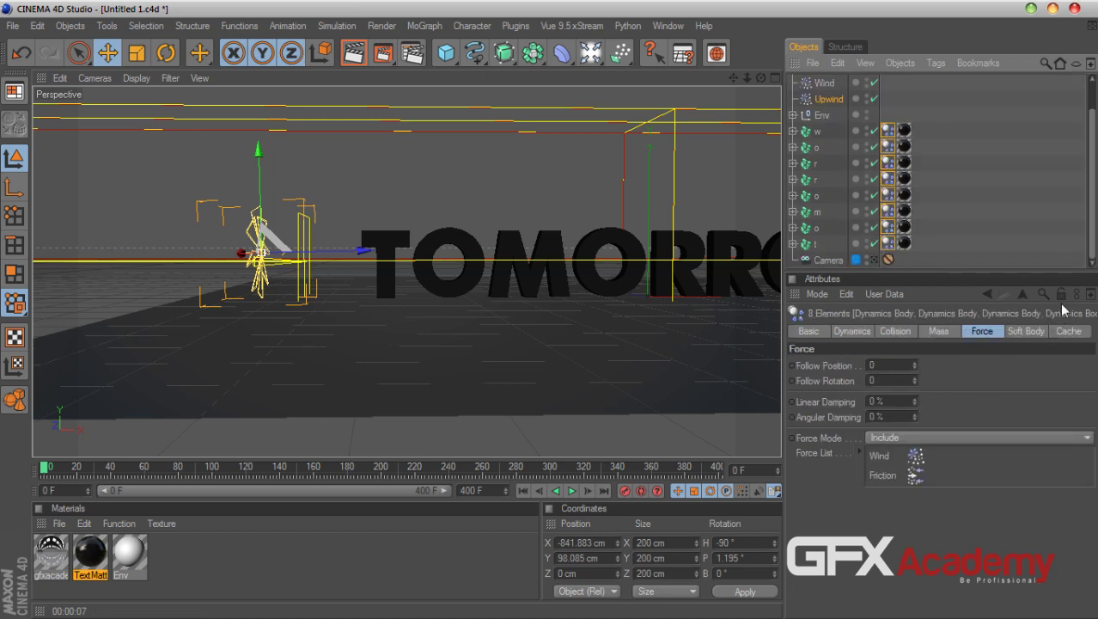
left_click_drag(823, 99, 828, 188)
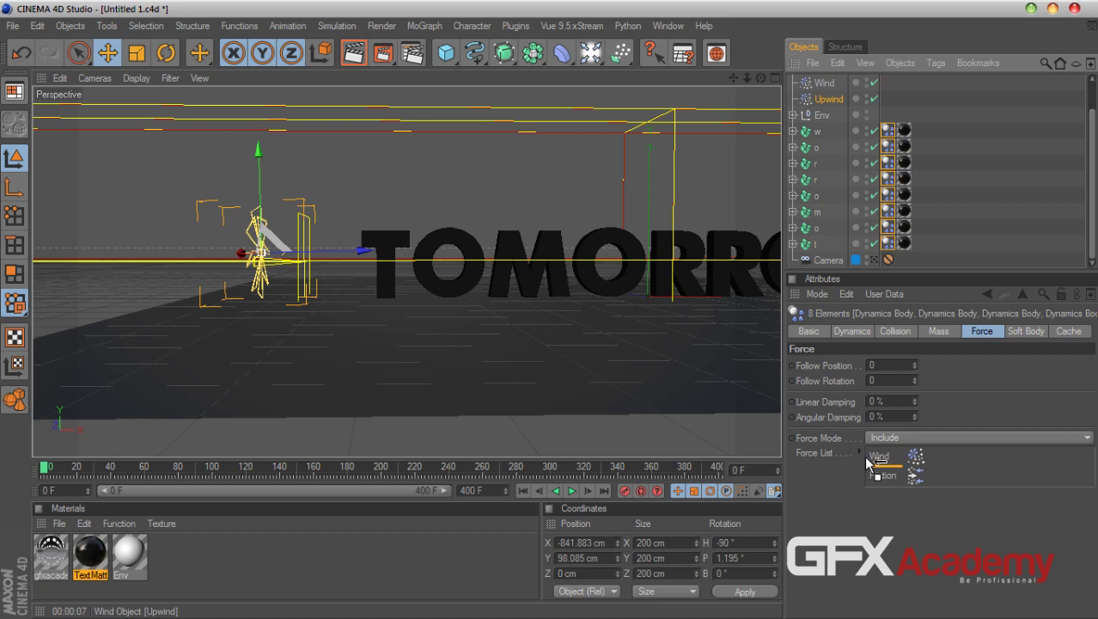
left_click_drag(880, 484, 882, 484)
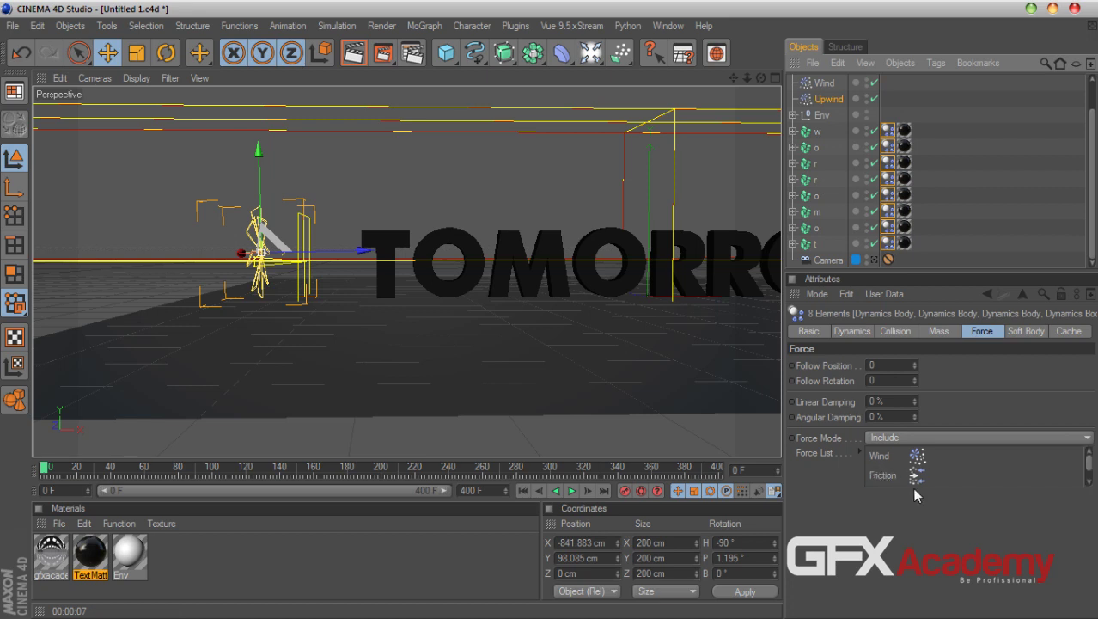
left_click(863, 457)
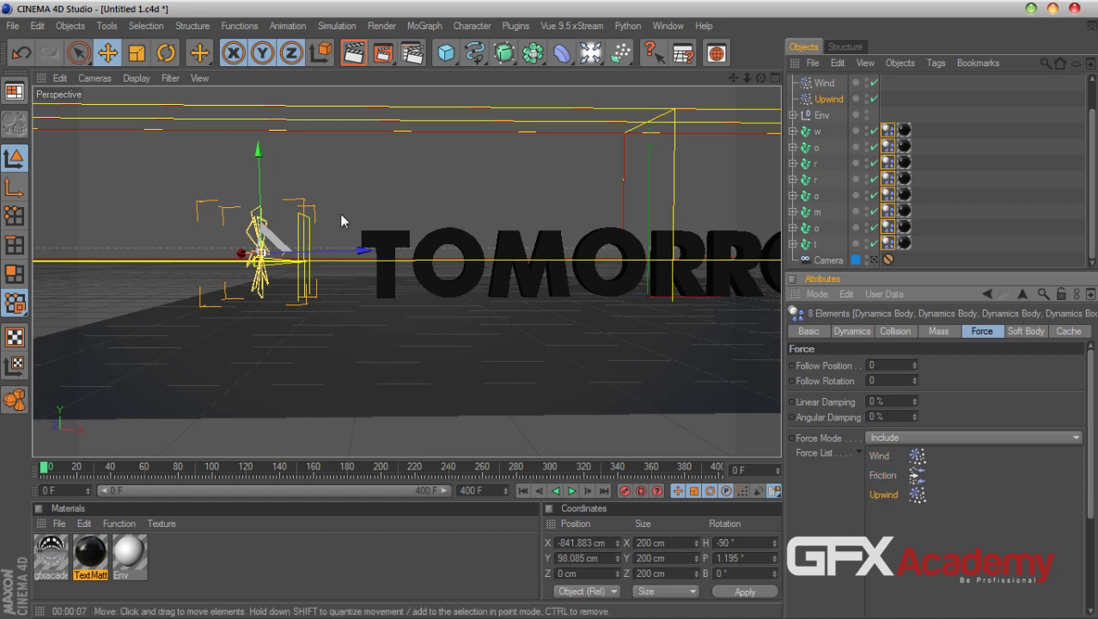
- Lower the Upwind object to Y about -48 cm and tilt it upward to a pitch of about 22.6°
left_click_drag(259, 180, 259, 259)
key("r")
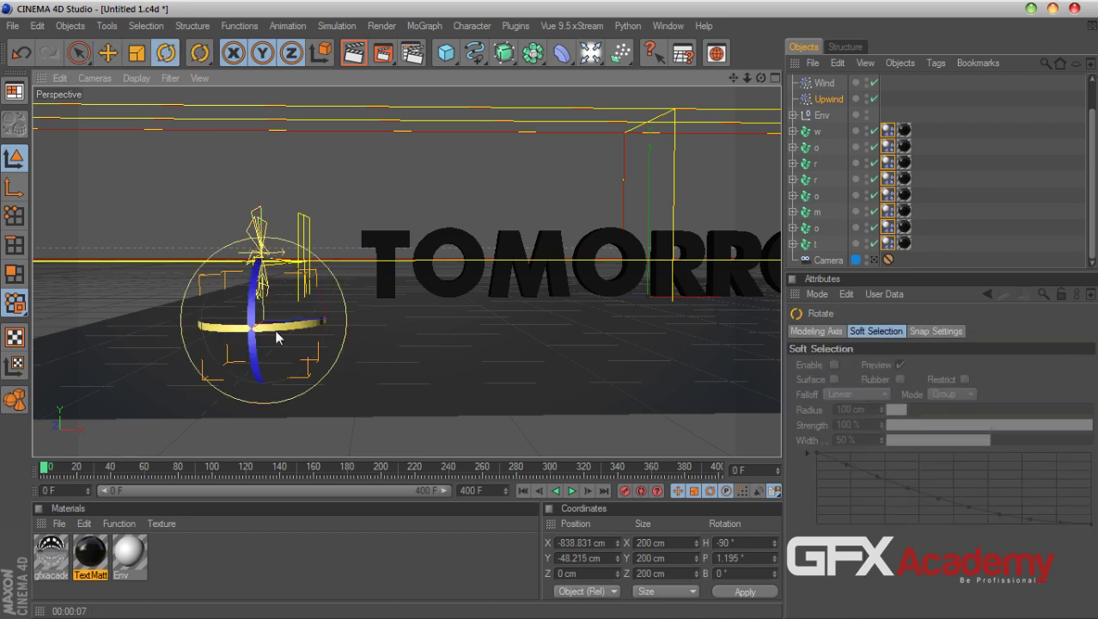
left_click_drag(312, 280, 293, 275)
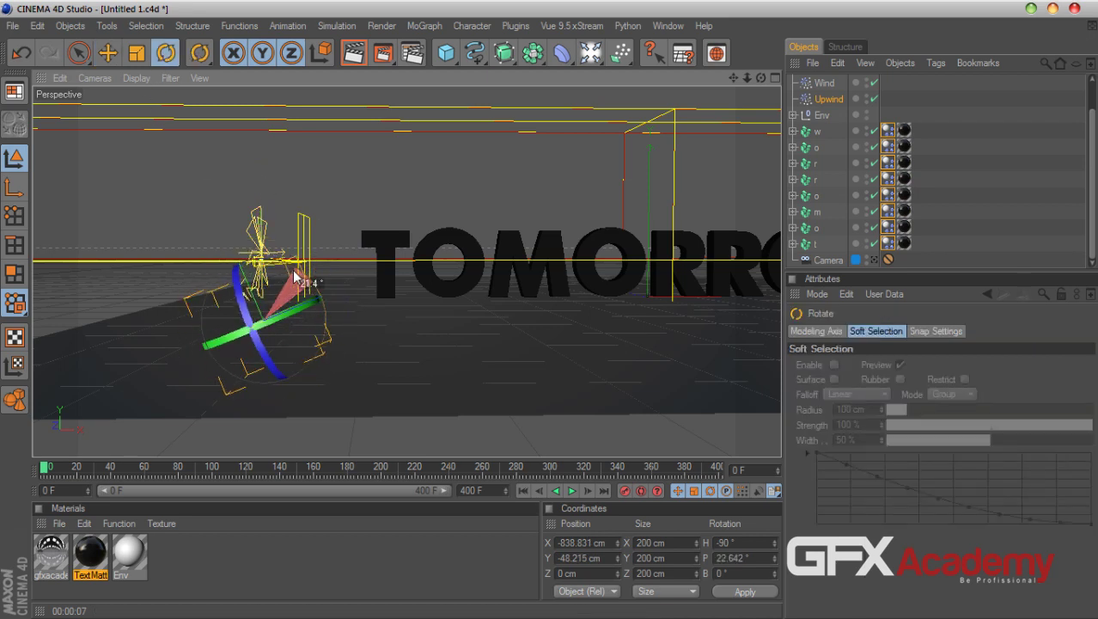
key("e")
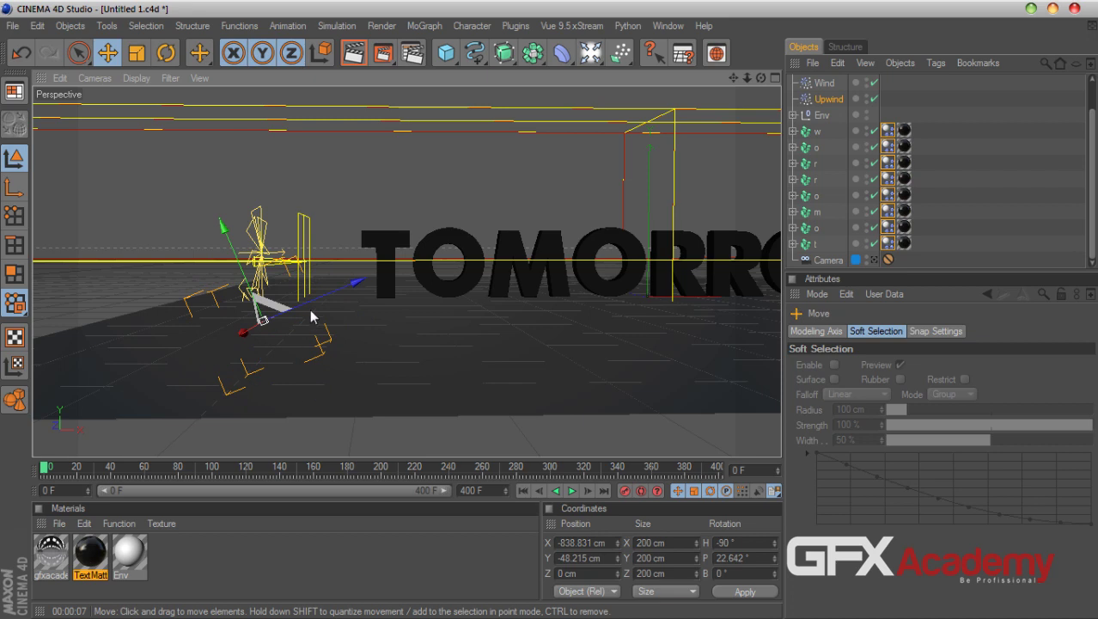
- In the front view, move the Upwind object beneath the first letters, to X about -416 cm and Y about -62 cm
left_click(774, 80)
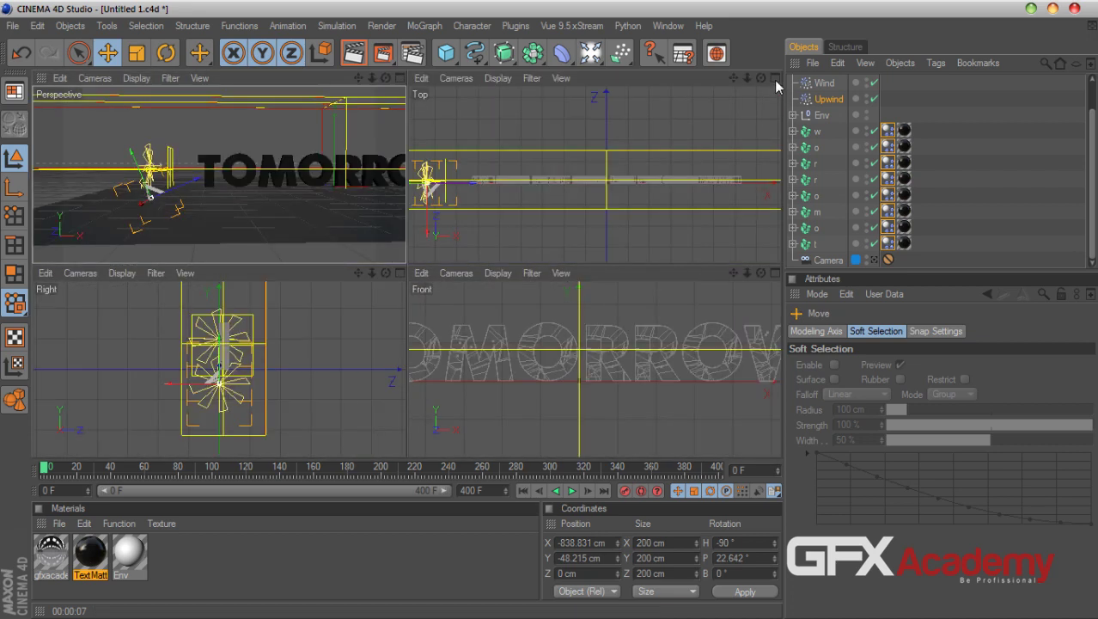
left_click(772, 273)
scroll(688, 165, "down", 6)
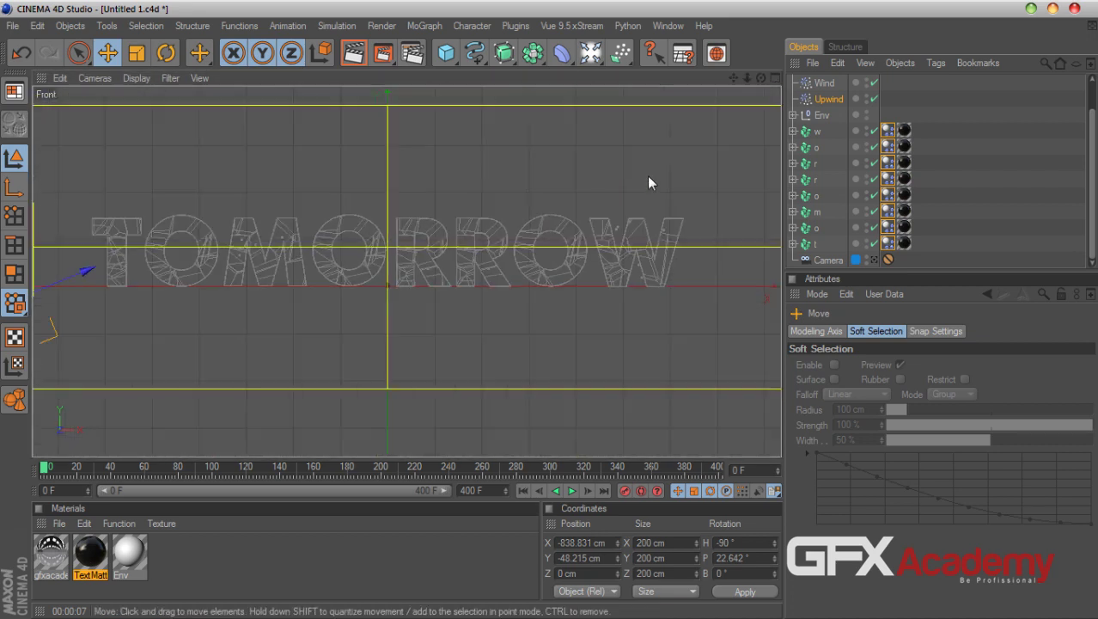
left_click_drag(244, 352, 319, 374)
left_click_drag(281, 308, 304, 291)
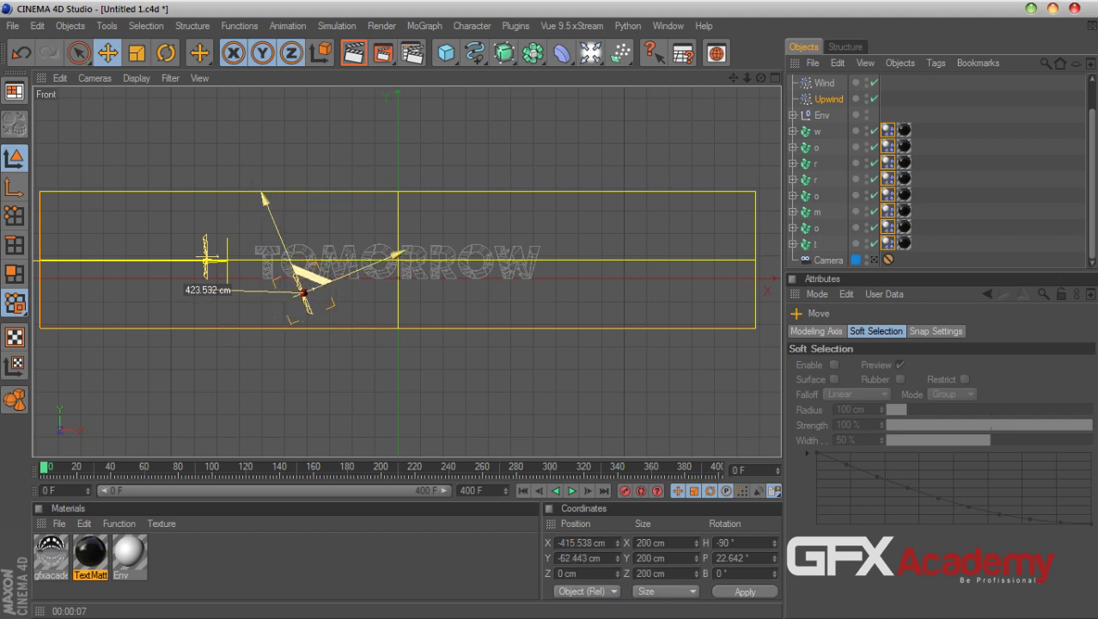
left_click(774, 78)
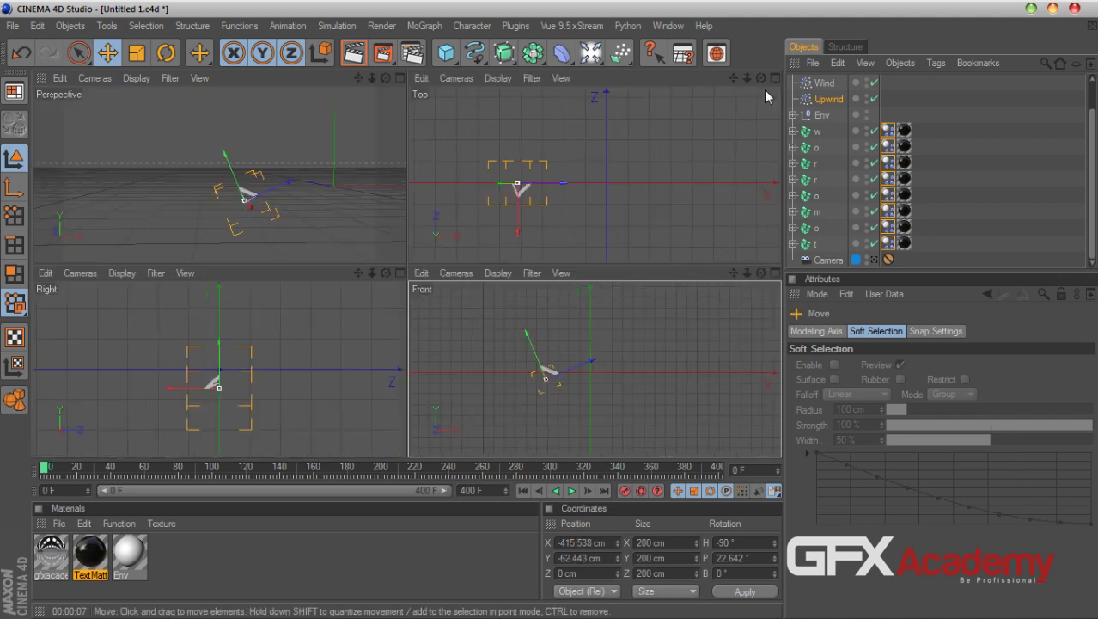
left_click(399, 78)
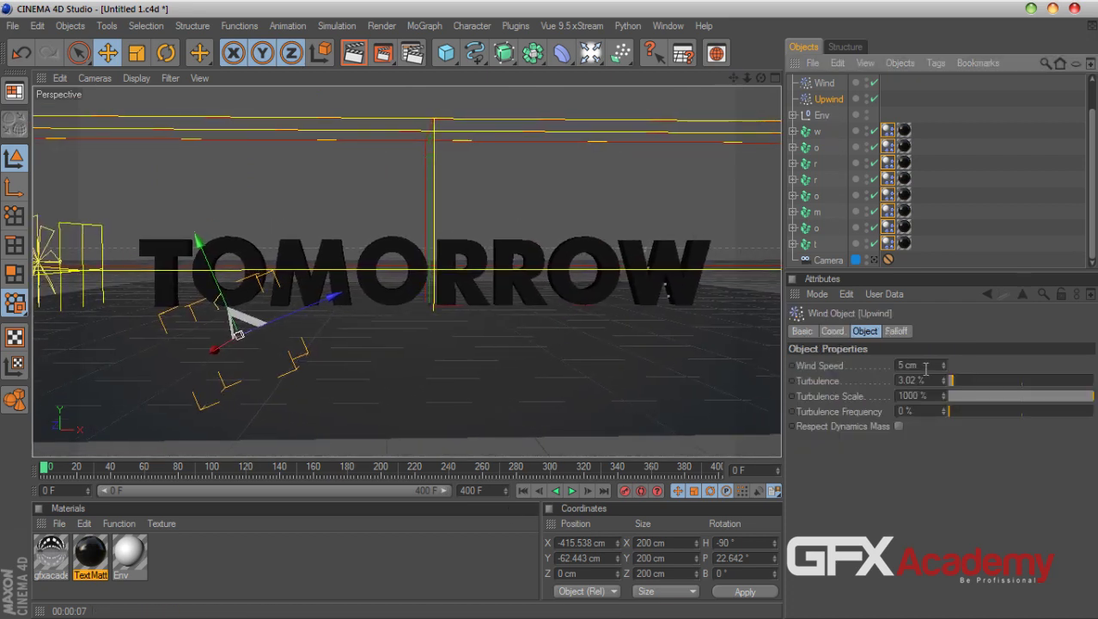
- Set the Upwind object's turbulence frequency to about 13.5 %, then test the simulation and rewind it
left_click_drag(951, 416, 966, 415)
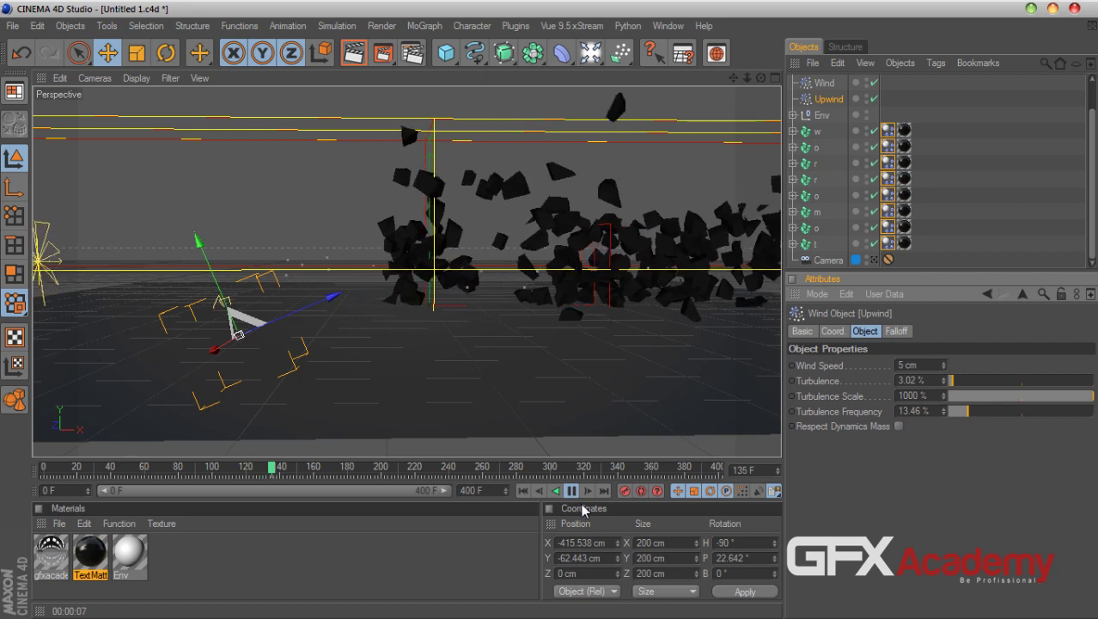
left_click(571, 491)
left_click(523, 491)
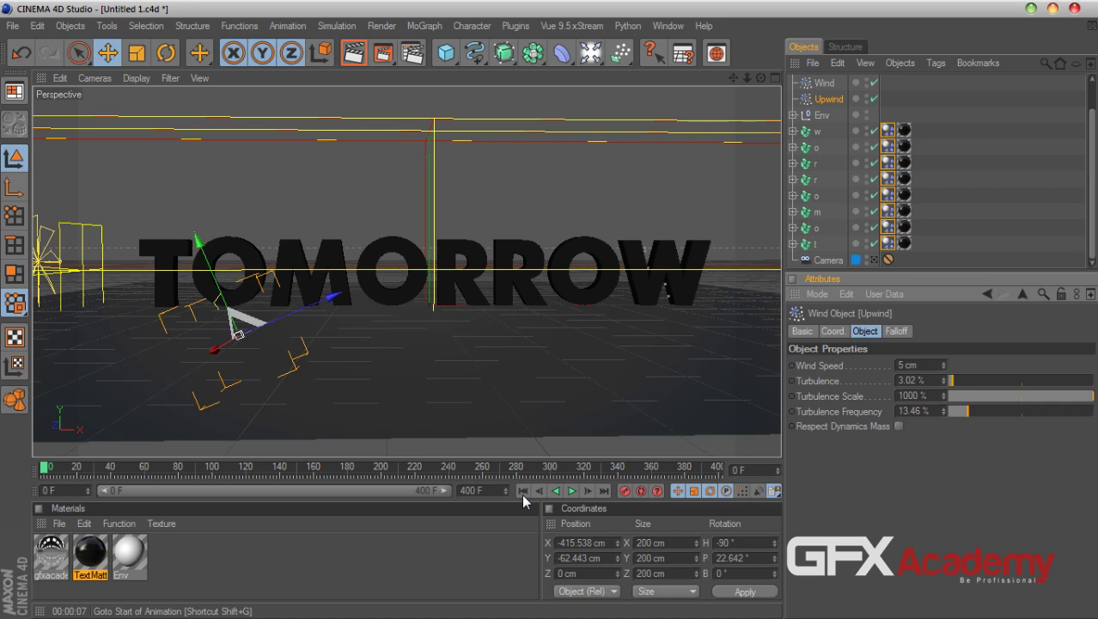
- Look through the scene camera, deselect everything and play the simulation to frame 117
left_click(874, 260)
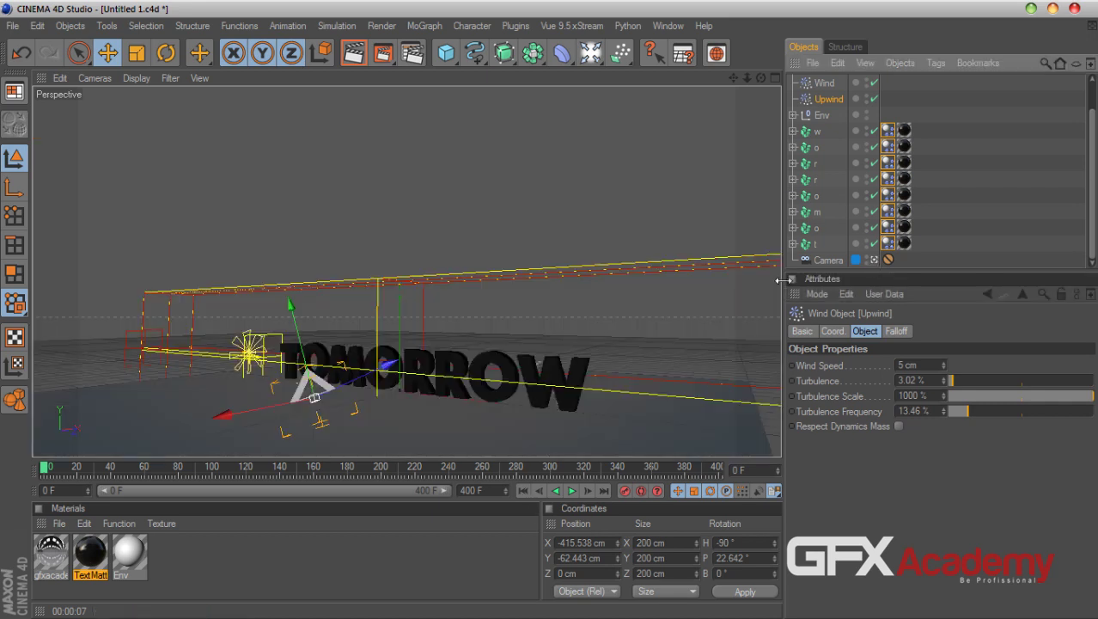
left_click(945, 236)
left_click(571, 491)
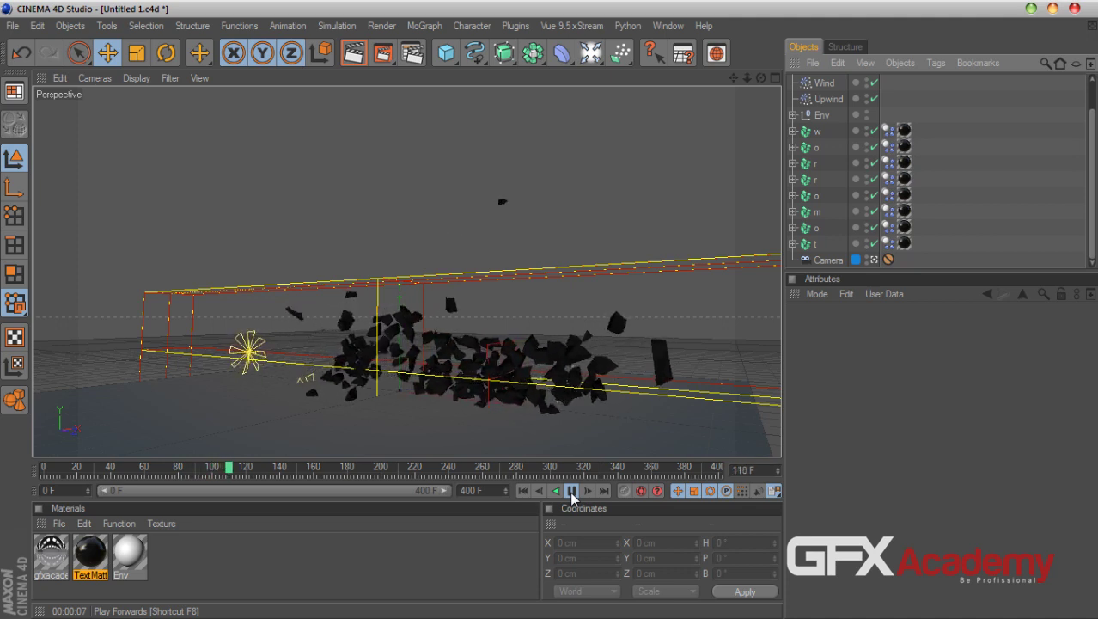
left_click(571, 492)
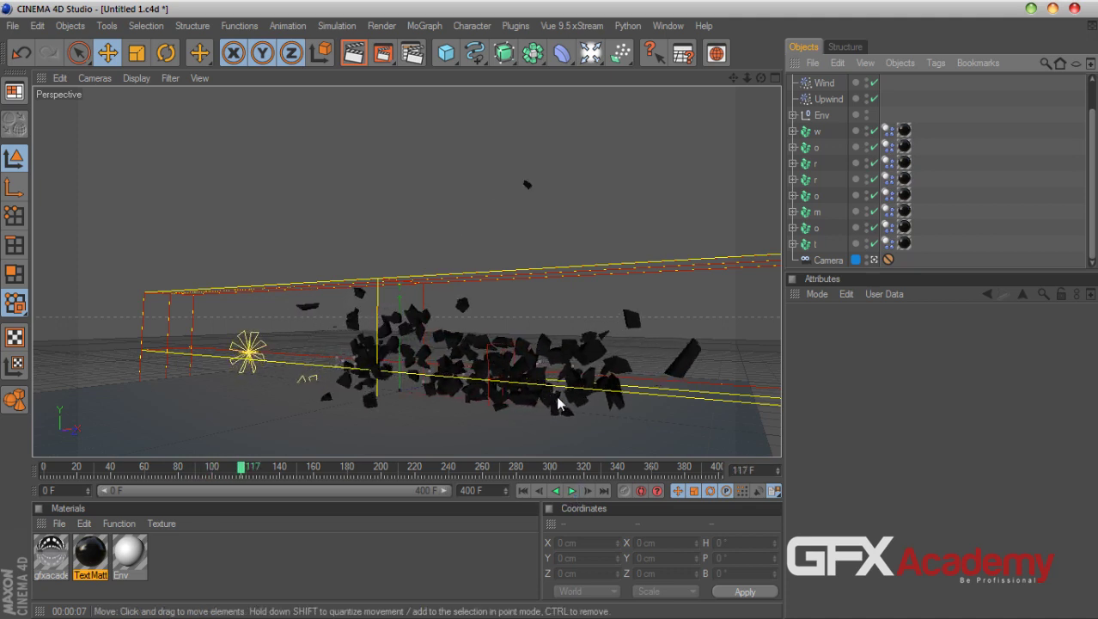
- Render a frame of the collapsing text in the Picture Viewer and inspect the rendered image
left_click(384, 53)
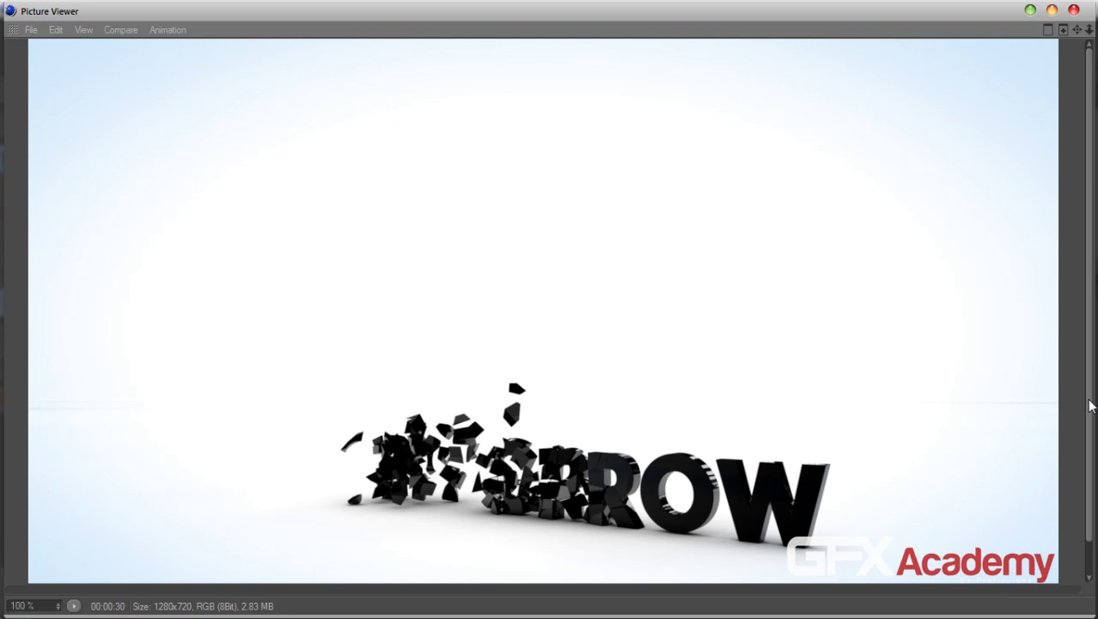
left_click_drag(1090, 406, 1079, 483)
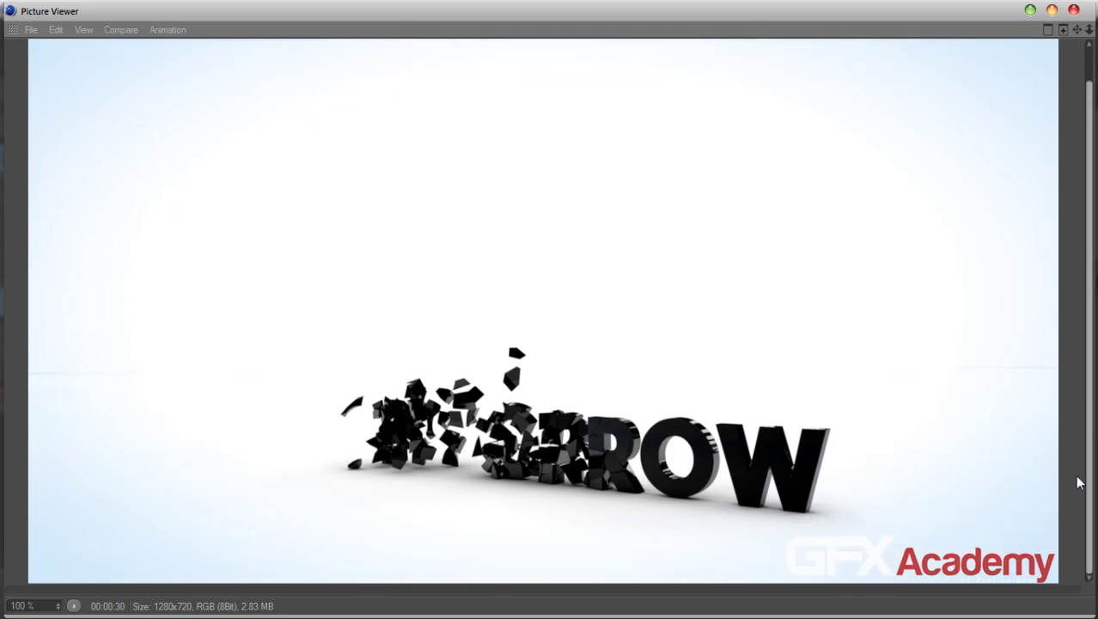